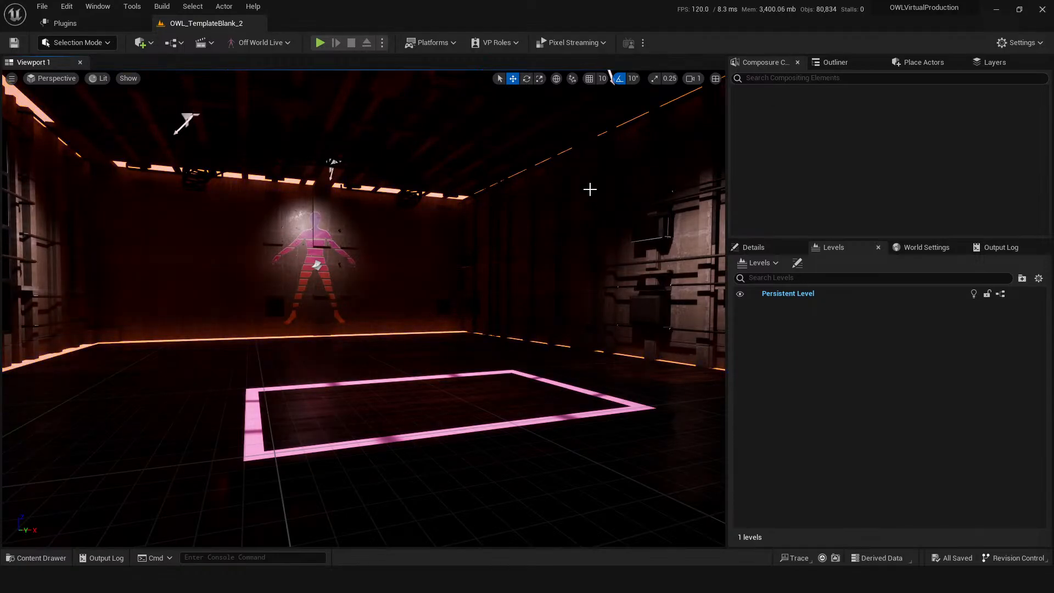
# Look around the studio room of the OWL_TemplateBlank_2 level and save the level
pyautogui.moveTo(563, 471); pyautogui.dragTo(558, 482)
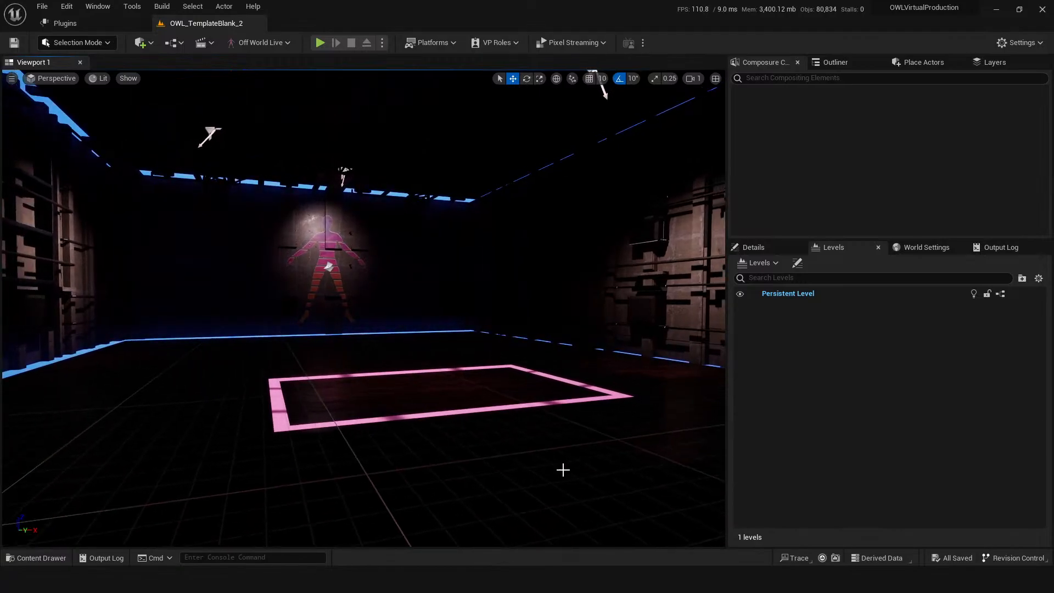
pyautogui.moveTo(334, 580)
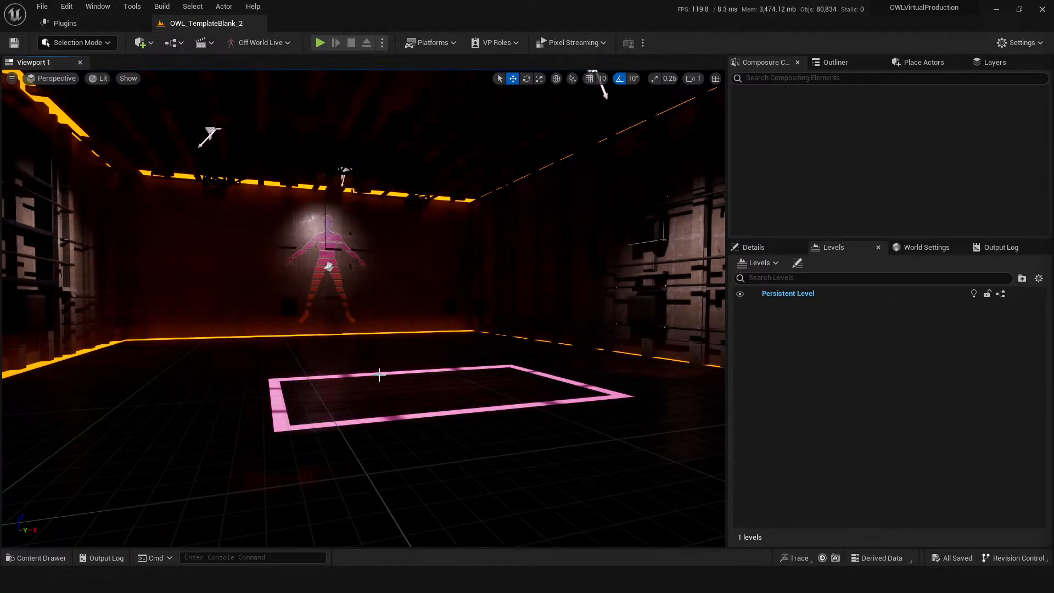
pyautogui.press('s')
pyautogui.moveTo(407, 401); pyautogui.dragTo(414, 371, button='right')
pyautogui.press('w')
pyautogui.press('d')
pyautogui.hotkey('ctrl', 's')
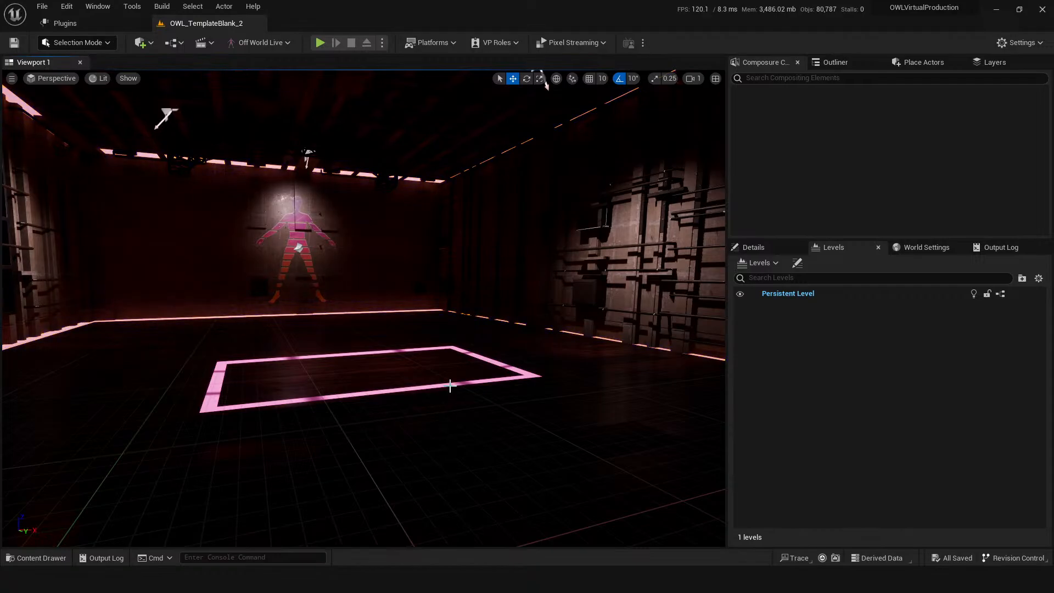
pyautogui.moveTo(458, 424)
pyautogui.keyDown('alt'); pyautogui.mouseDown()
pyautogui.moveTo(368, 426)
pyautogui.moveTo(459, 423)
pyautogui.mouseUp(); pyautogui.keyUp('alt')
# Browse the project content and open the Podcasttemplate folder
pyautogui.hotkey('ctrl', 'space')
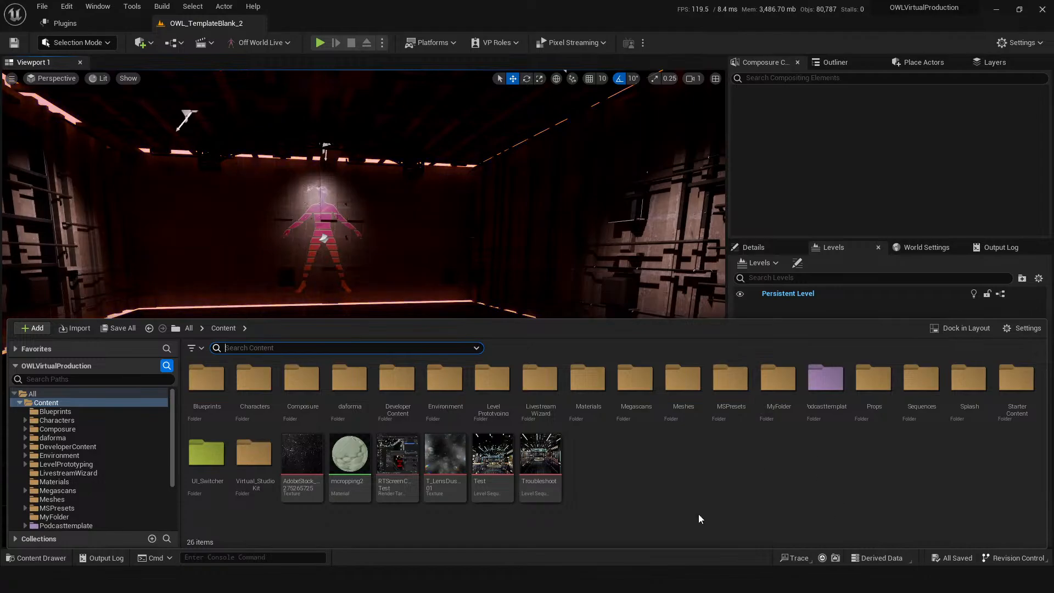
pyautogui.moveTo(499, 294); pyautogui.dragTo(502, 316)
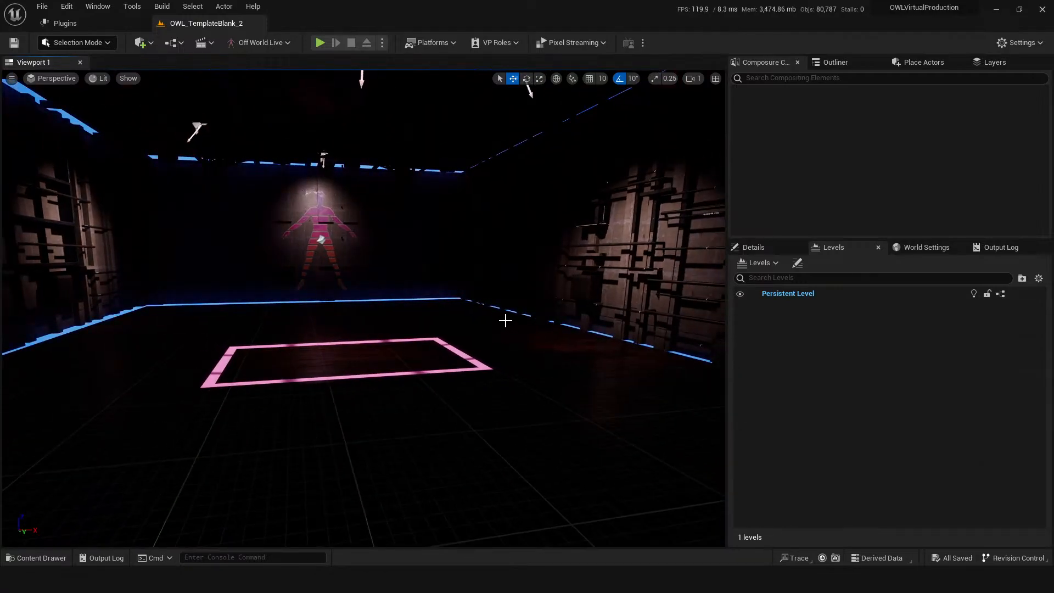
pyautogui.hotkey('ctrl', 'space')
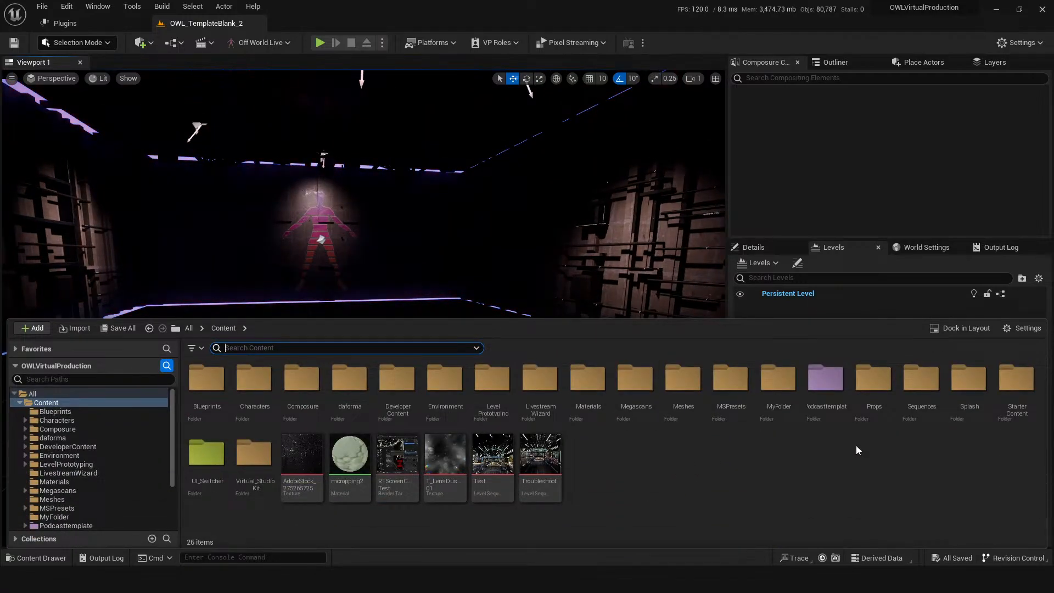
pyautogui.doubleClick(828, 387)
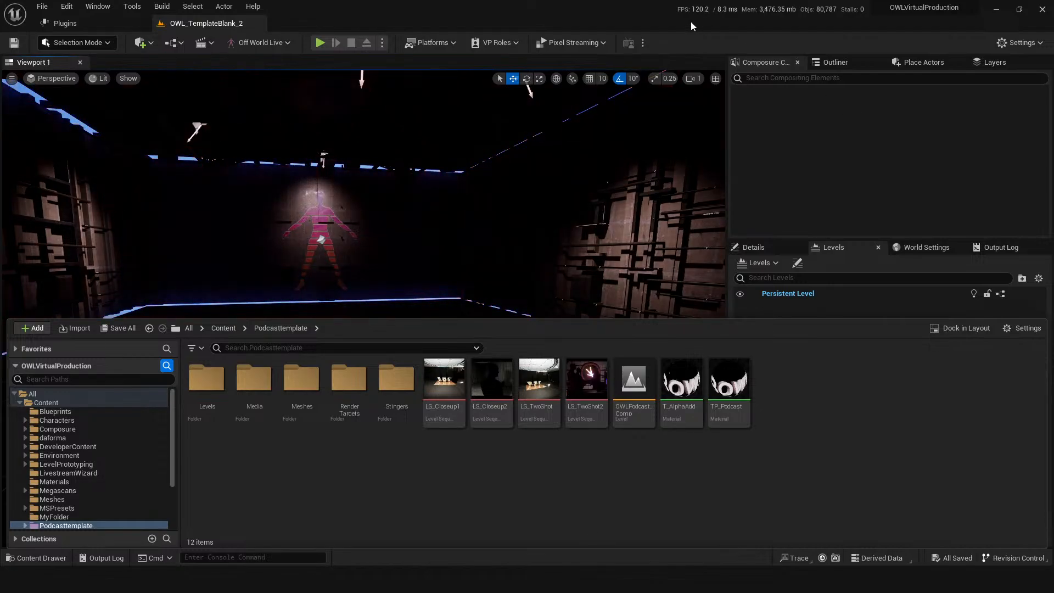
# Check the installed Off World Live plugin version and dismiss the version message
pyautogui.click(250, 44)
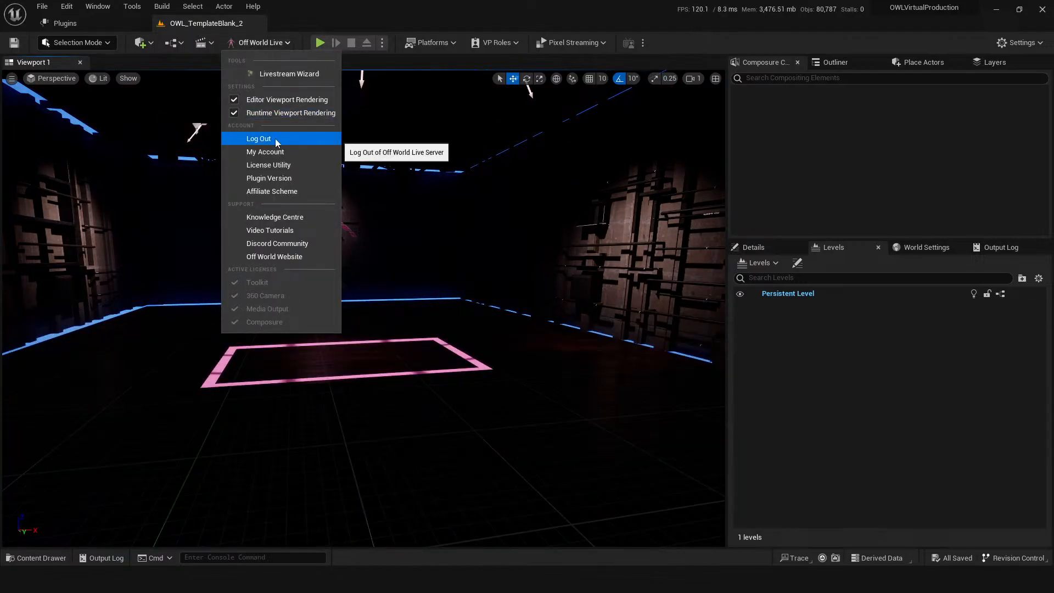
pyautogui.click(284, 182)
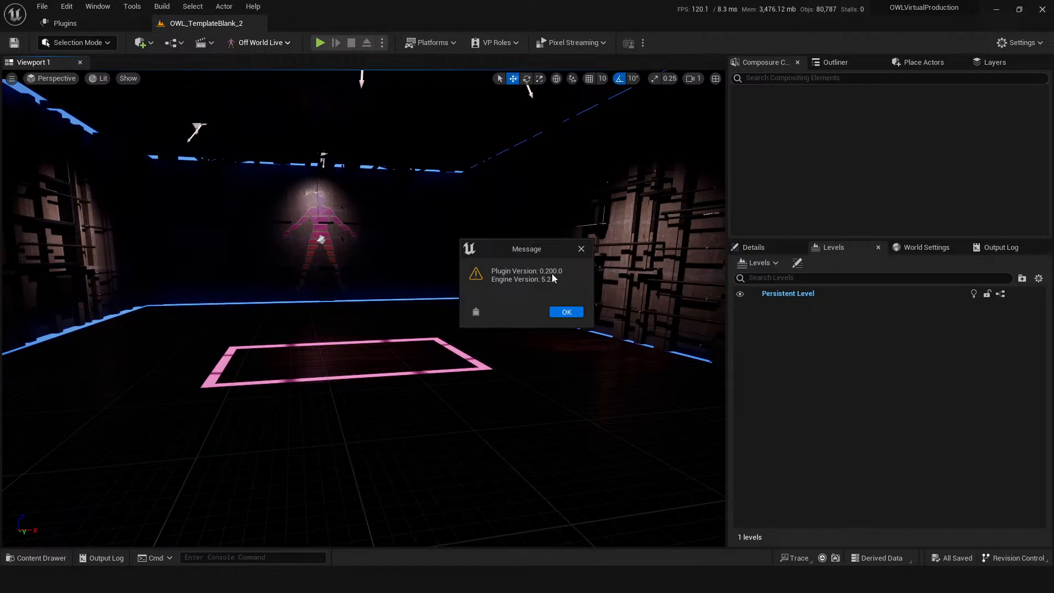
pyautogui.click(581, 248)
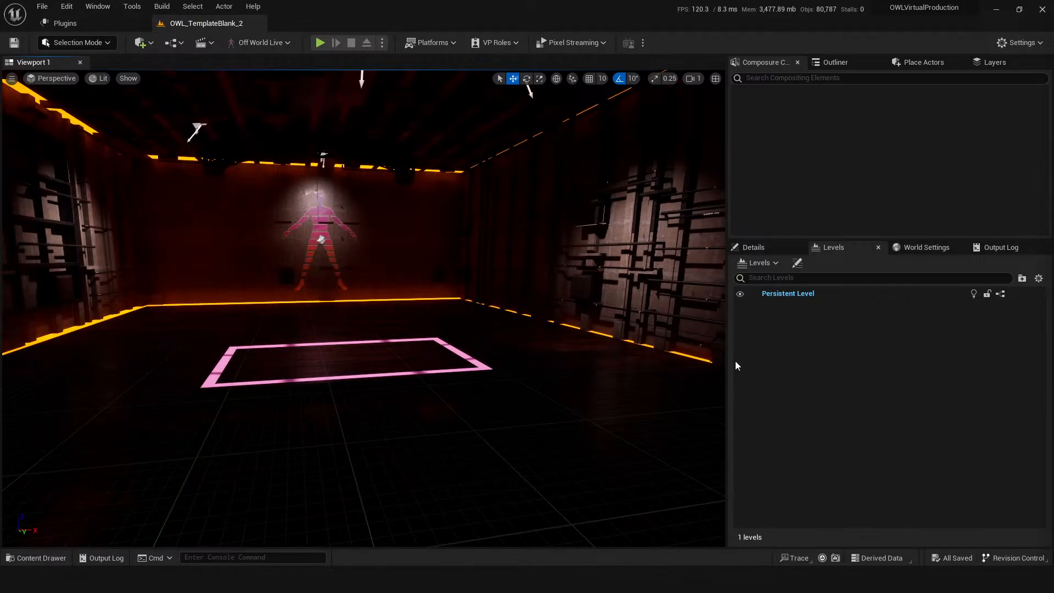
# Open the OWL_TemplateBlank level from the LevelPrototyping folder and look around its studio room
pyautogui.moveTo(350, 449); pyautogui.dragTo(358, 414)
pyautogui.hotkey('ctrl', 'space')
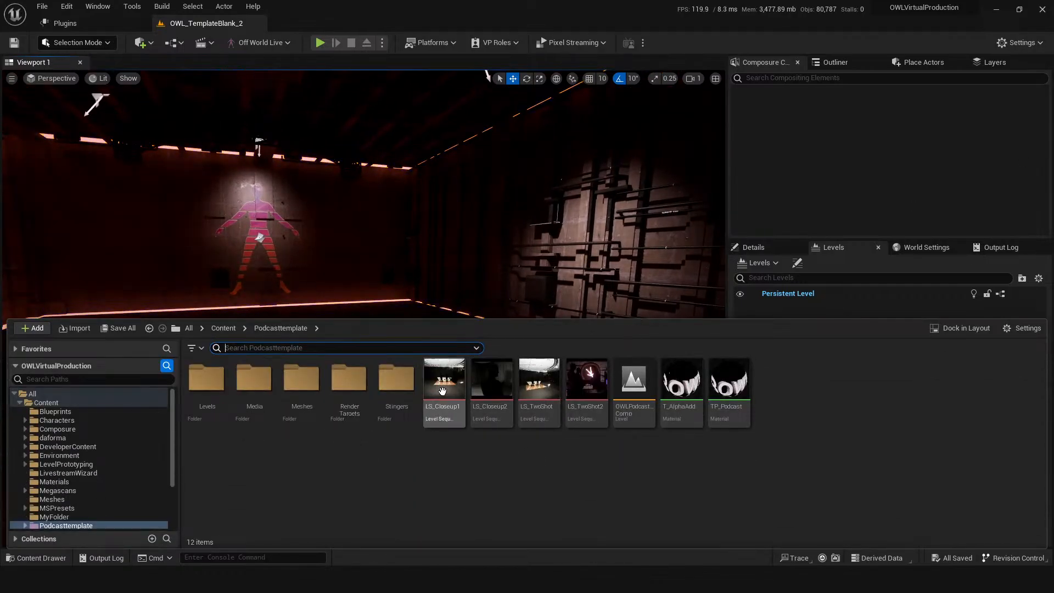
pyautogui.click(223, 328)
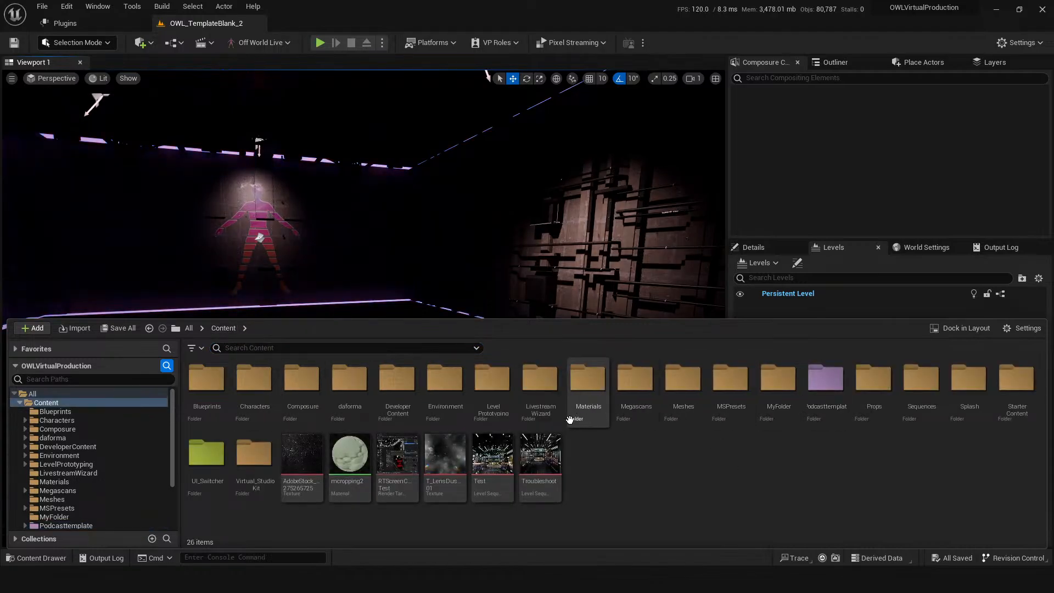
pyautogui.doubleClick(491, 387)
pyautogui.doubleClick(484, 406)
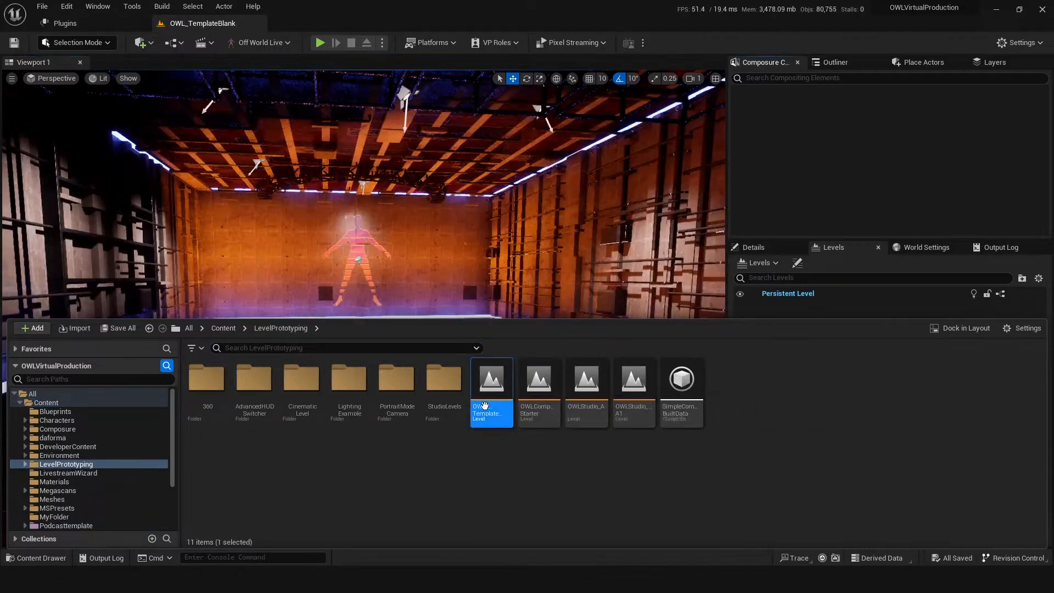
pyautogui.moveTo(442, 276); pyautogui.dragTo(444, 248, button='right')
pyautogui.moveTo(426, 407); pyautogui.dragTo(428, 404, button='right')
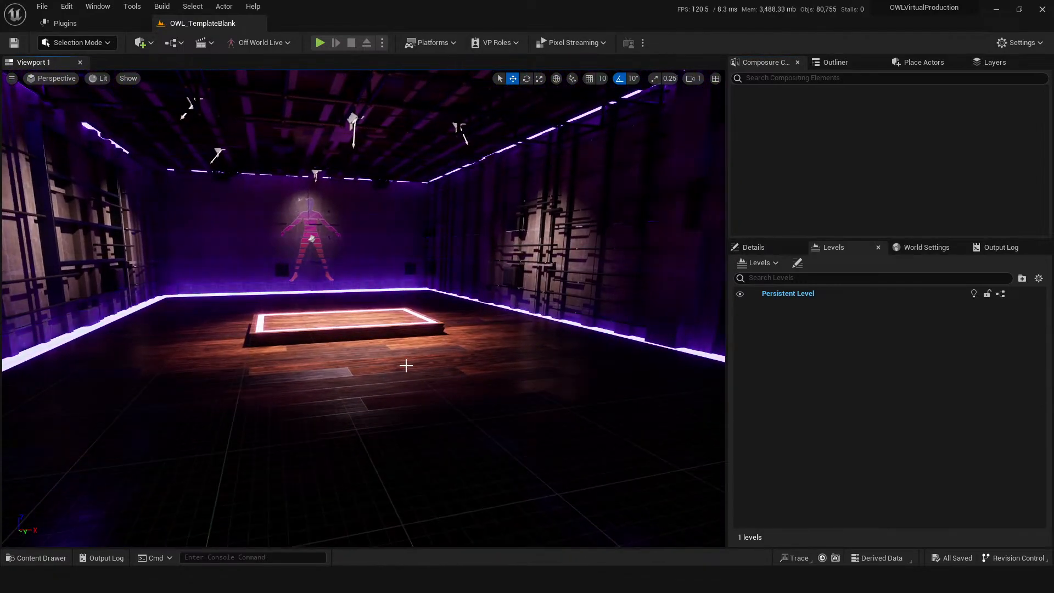
pyautogui.moveTo(406, 365); pyautogui.dragTo(448, 276, button='right')
# Select the studio's Floor5 mesh and inspect the colour parameters of its MI_MainLight_2 material instance
pyautogui.click(419, 287)
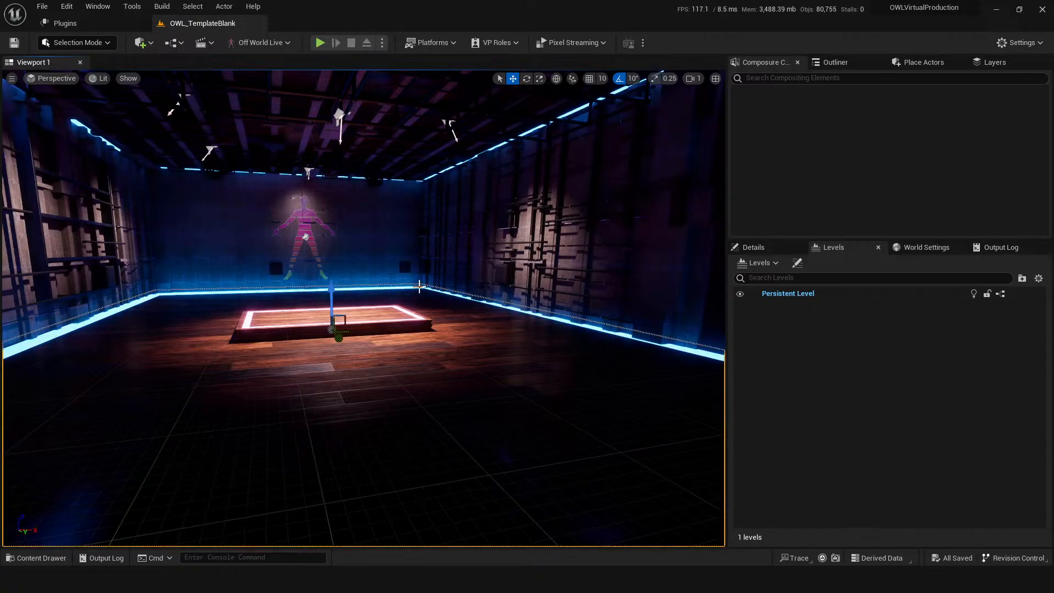
pyautogui.click(753, 247)
pyautogui.scroll(-4, 866, 460)
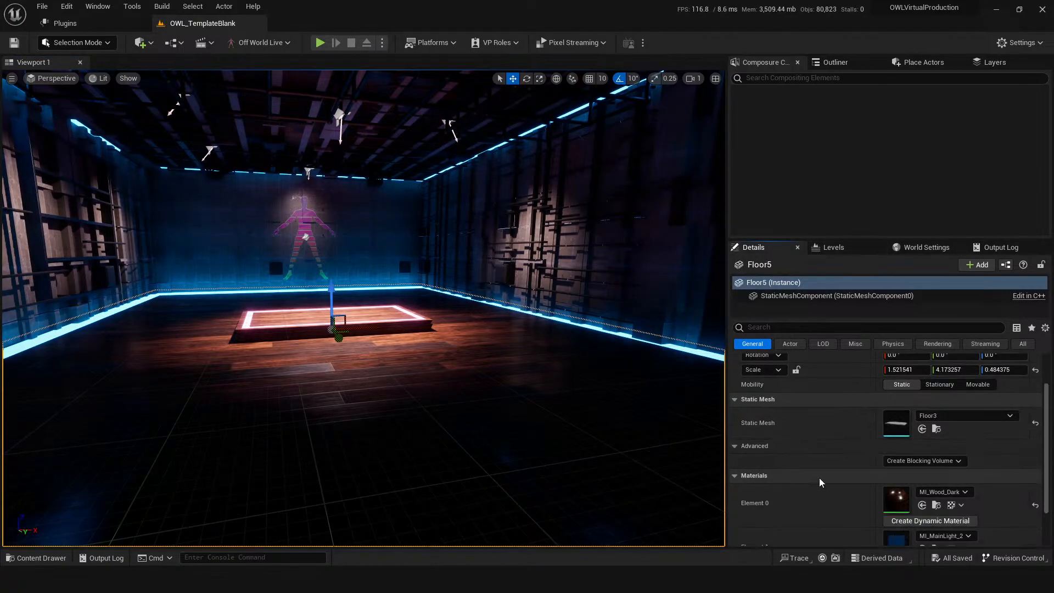
pyautogui.doubleClick(896, 459)
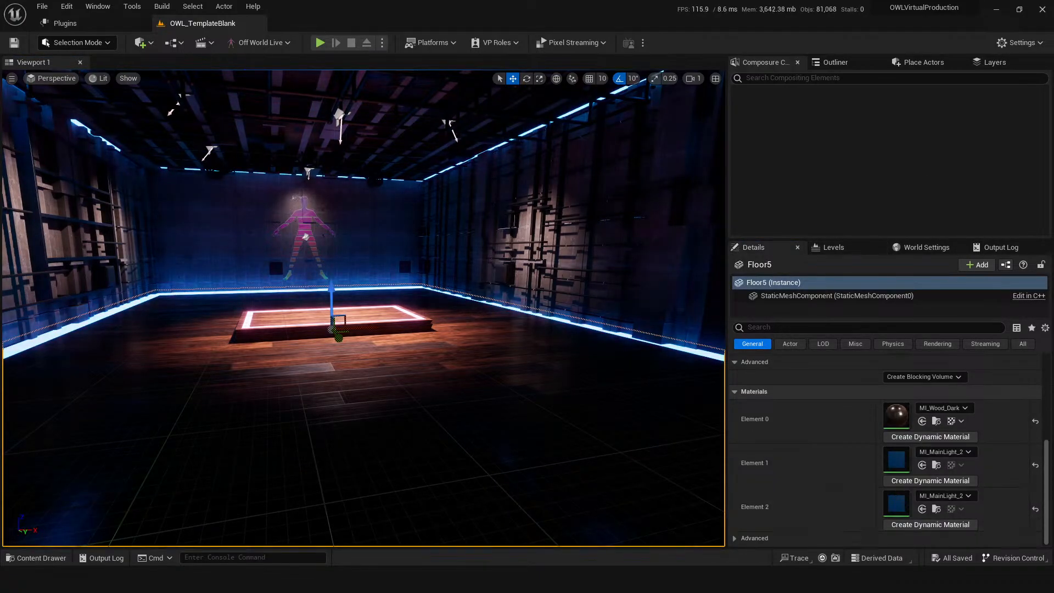
pyautogui.moveTo(722, 72); pyautogui.dragTo(602, 41)
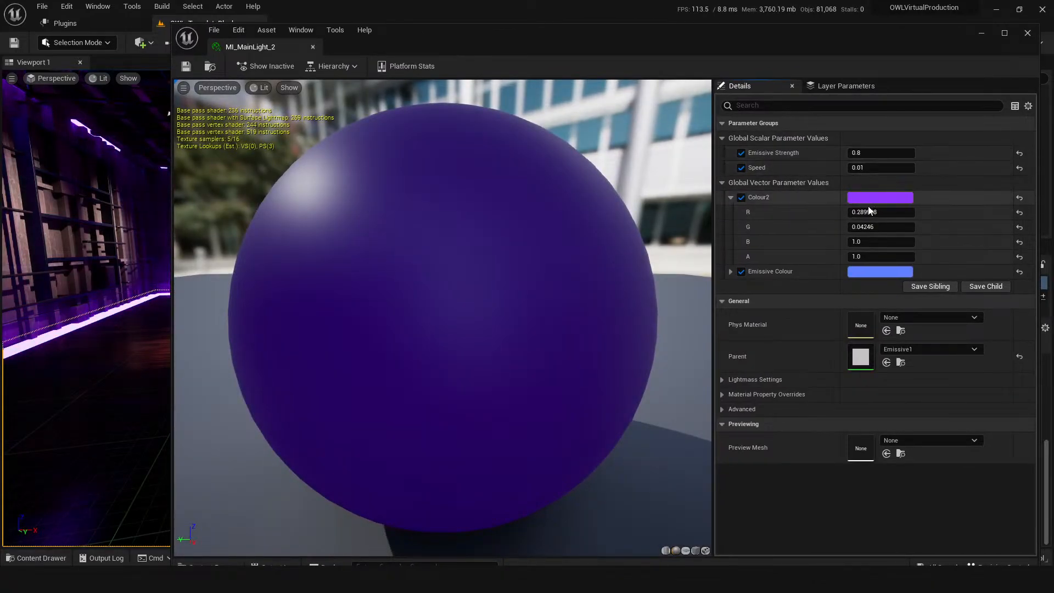
pyautogui.moveTo(409, 190); pyautogui.dragTo(565, 204)
pyautogui.click(1027, 34)
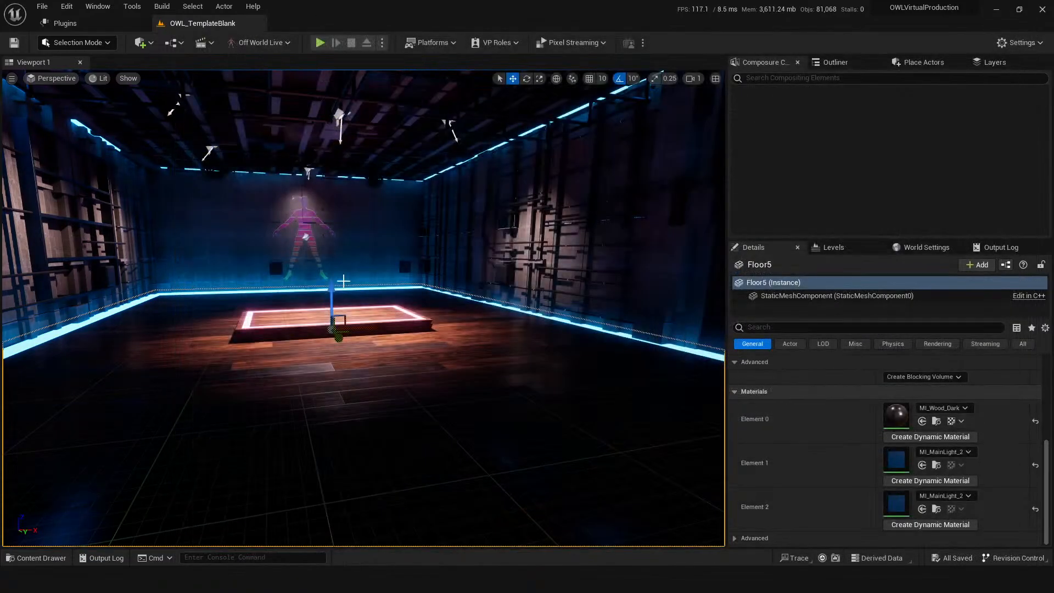
# Save the OWL_TemplateBlank level and open the OWLCompStarter level from the LevelPrototyping folder
pyautogui.moveTo(233, 400); pyautogui.dragTo(217, 365, button='right')
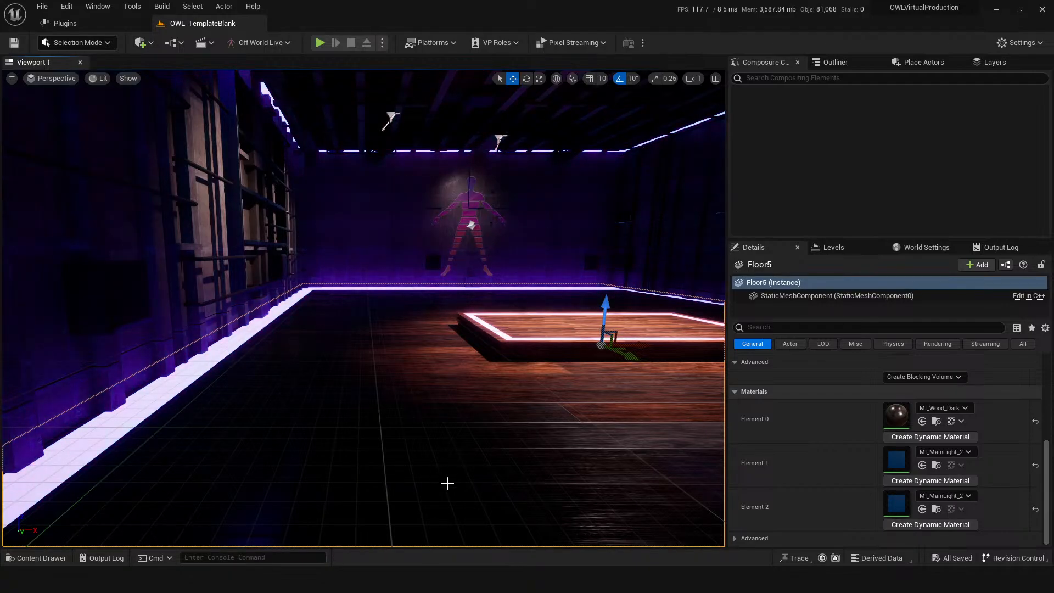
pyautogui.moveTo(487, 357); pyautogui.dragTo(501, 393)
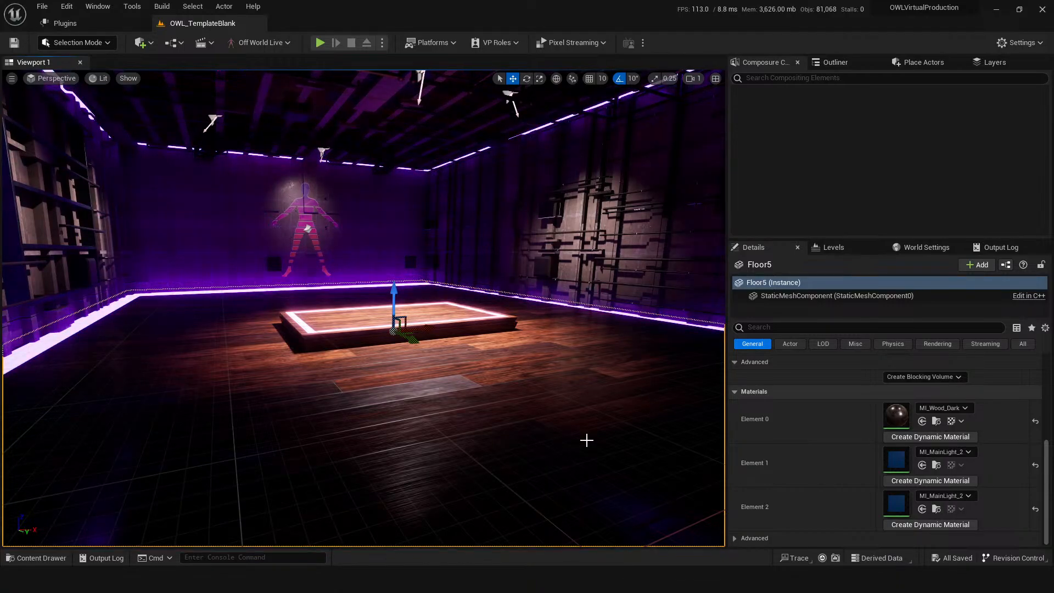
pyautogui.moveTo(527, 455)
pyautogui.mouseDown(button='right')
pyautogui.moveTo(494, 455)
pyautogui.moveTo(527, 455)
pyautogui.mouseUp(button='right')
pyautogui.hotkey('ctrl', 'space')
pyautogui.hotkey('ctrl', 's')
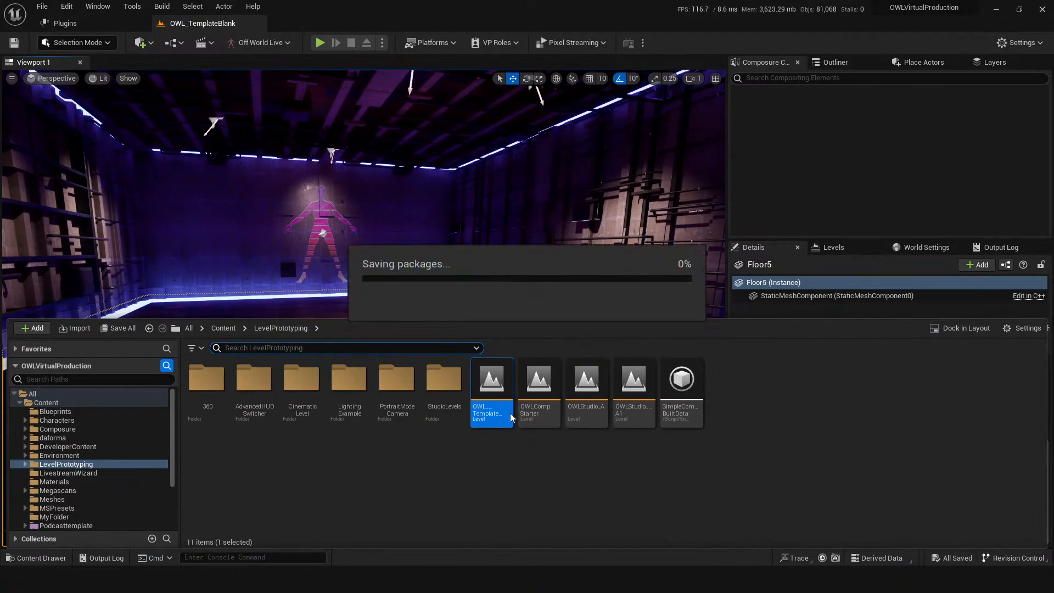
pyautogui.doubleClick(538, 379)
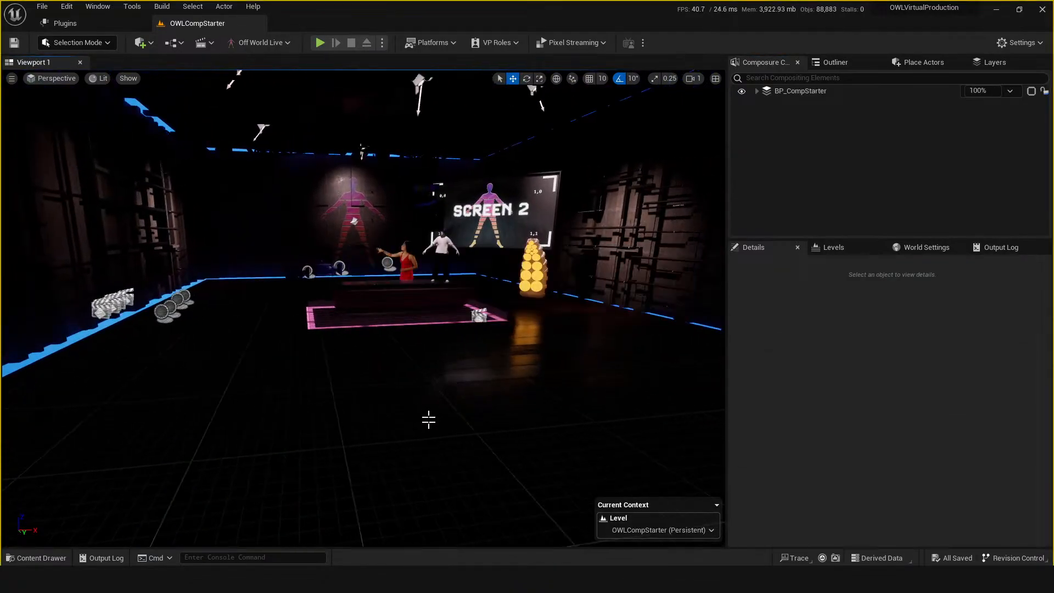
pyautogui.moveTo(445, 407); pyautogui.dragTo(476, 407, button='right')
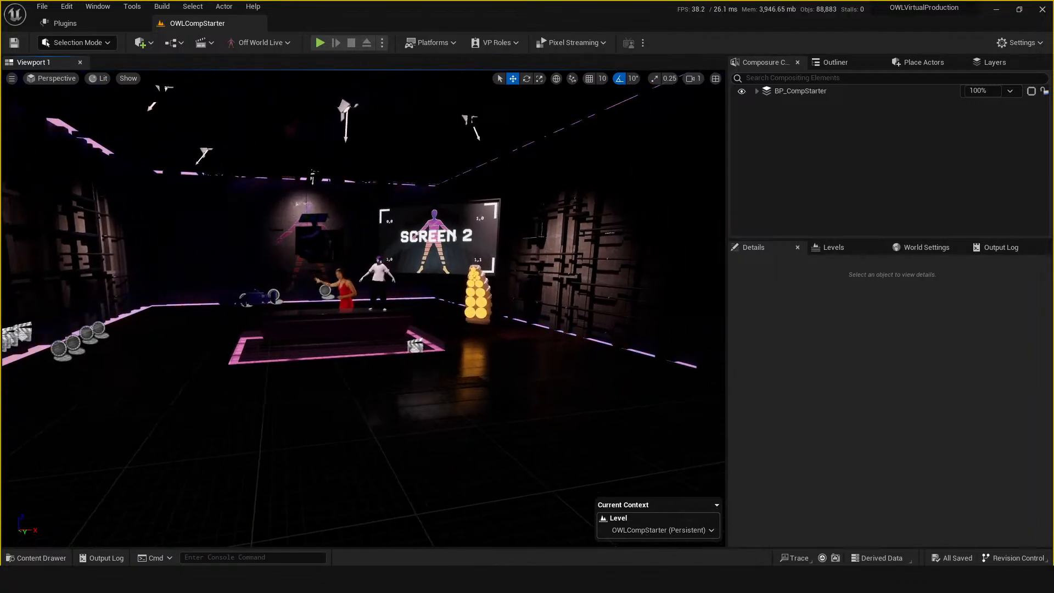
pyautogui.moveTo(415, 462); pyautogui.dragTo(394, 462, button='right')
pyautogui.moveTo(451, 395); pyautogui.dragTo(442, 397, button='right')
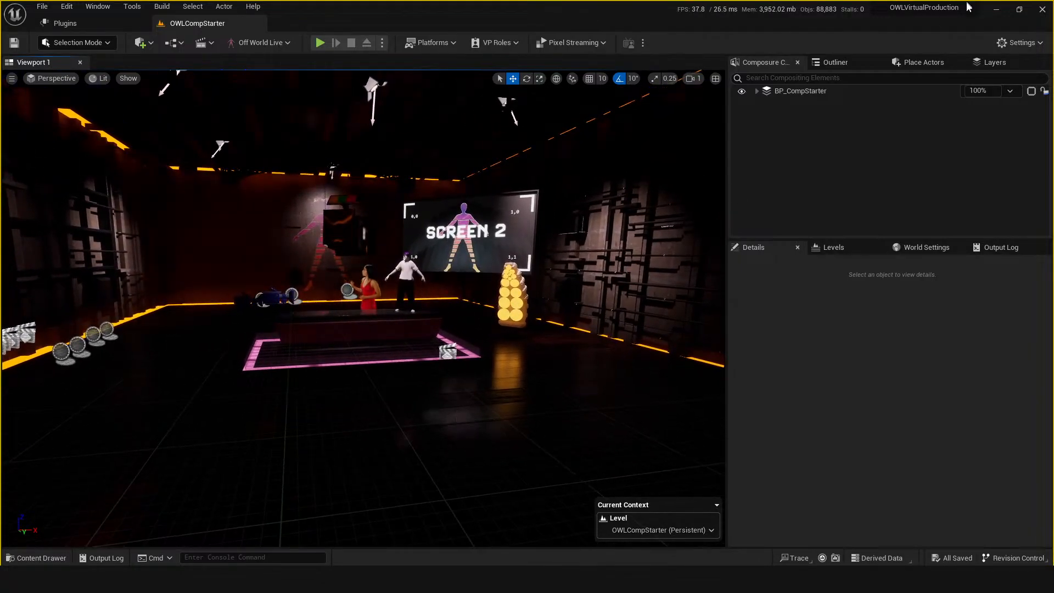
# Search the level's actors for "post" and select the PostProcessVolume
pyautogui.click(922, 62)
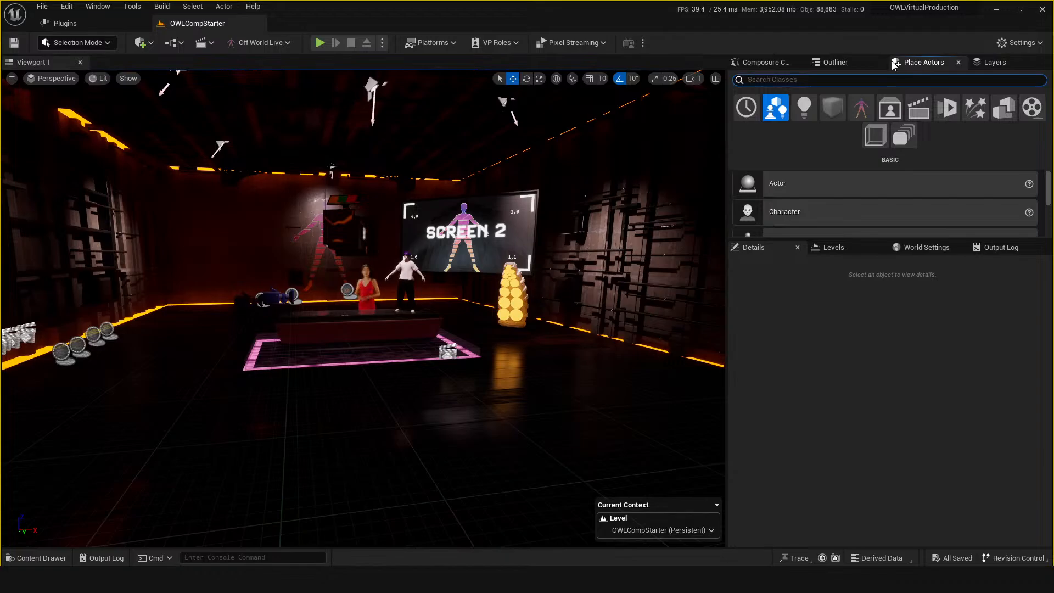
pyautogui.write('post')
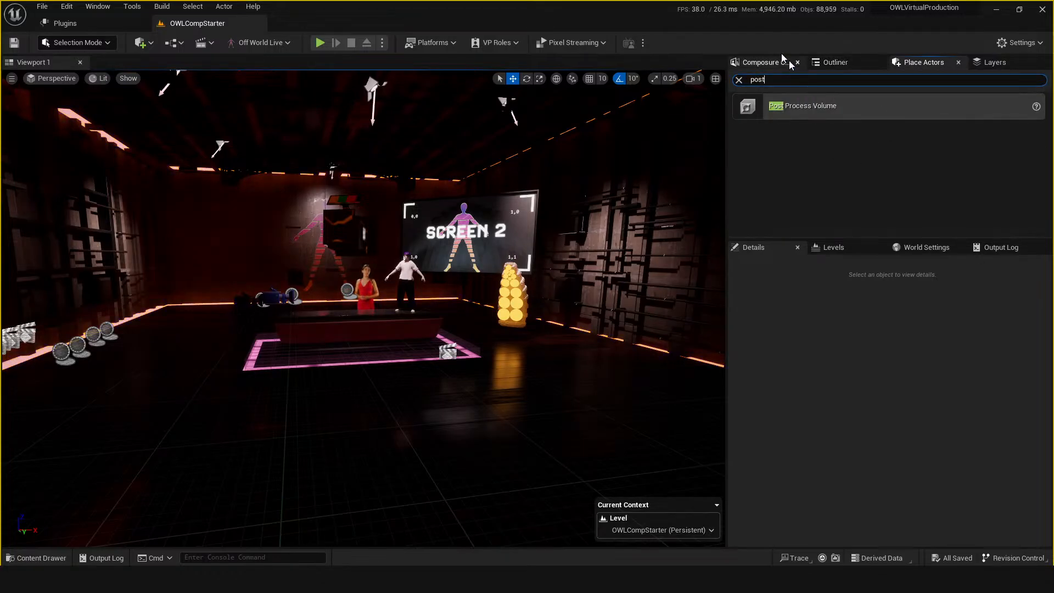
pyautogui.click(835, 62)
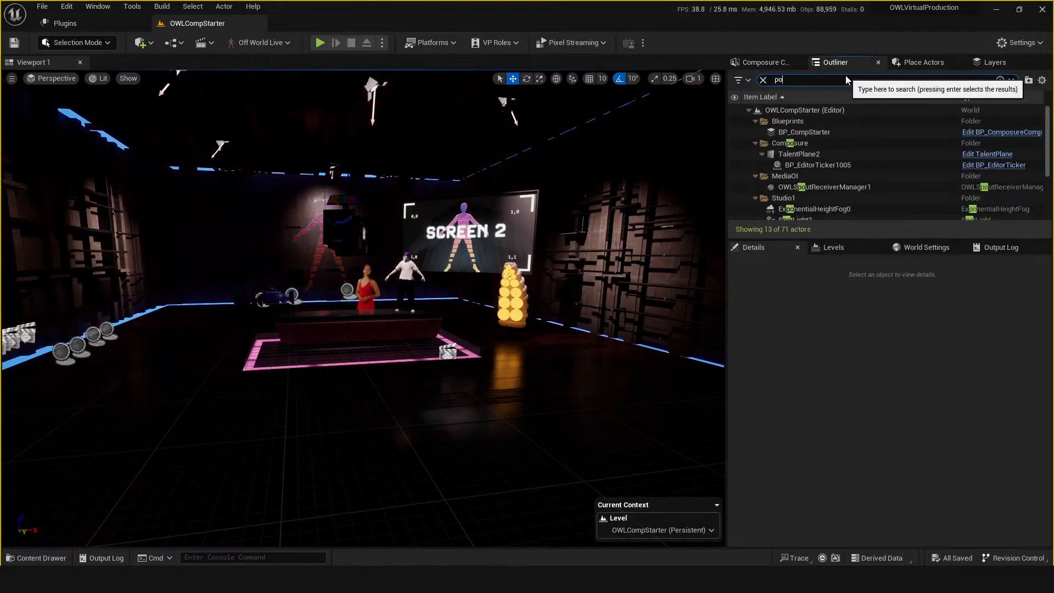
pyautogui.write('st')
pyautogui.click(804, 120)
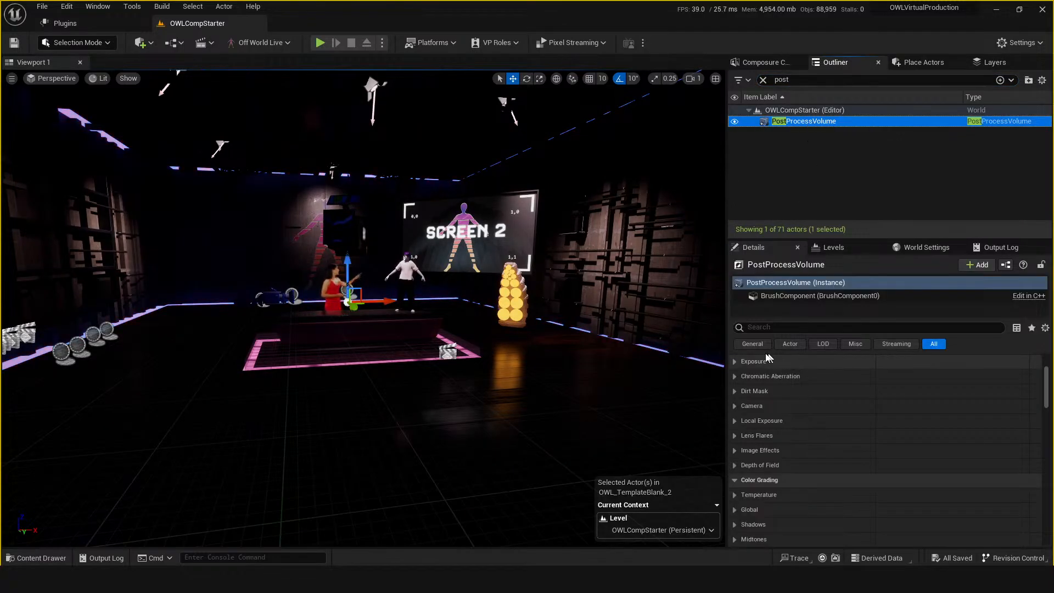
# Set the PostProcessVolume's Exposure Compensation to 0 in its Exposure settings
pyautogui.click(757, 361)
pyautogui.click(754, 391)
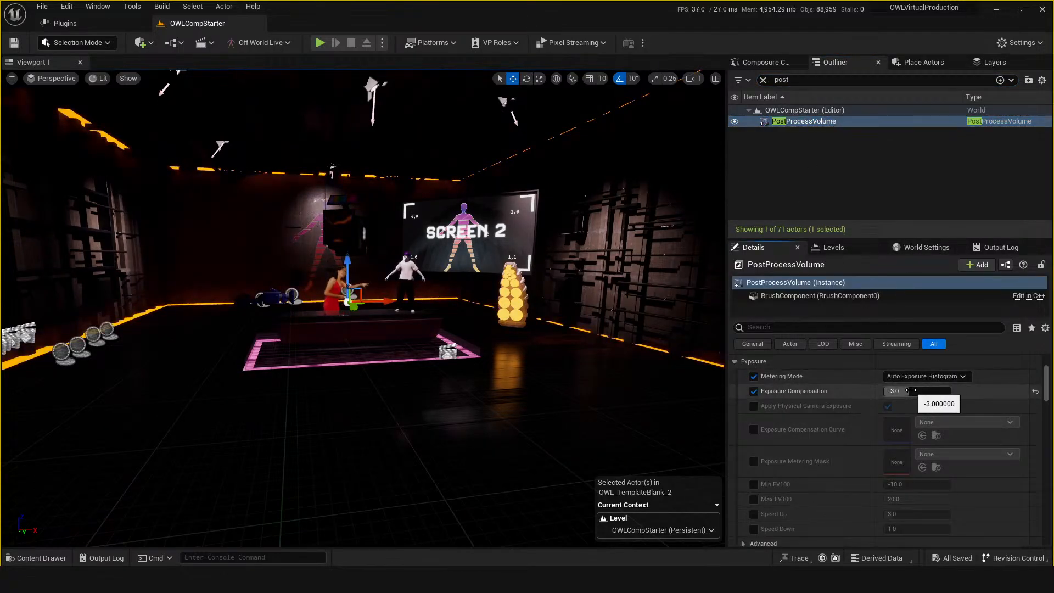
pyautogui.click(900, 391)
pyautogui.write('0')
pyautogui.press('Return')
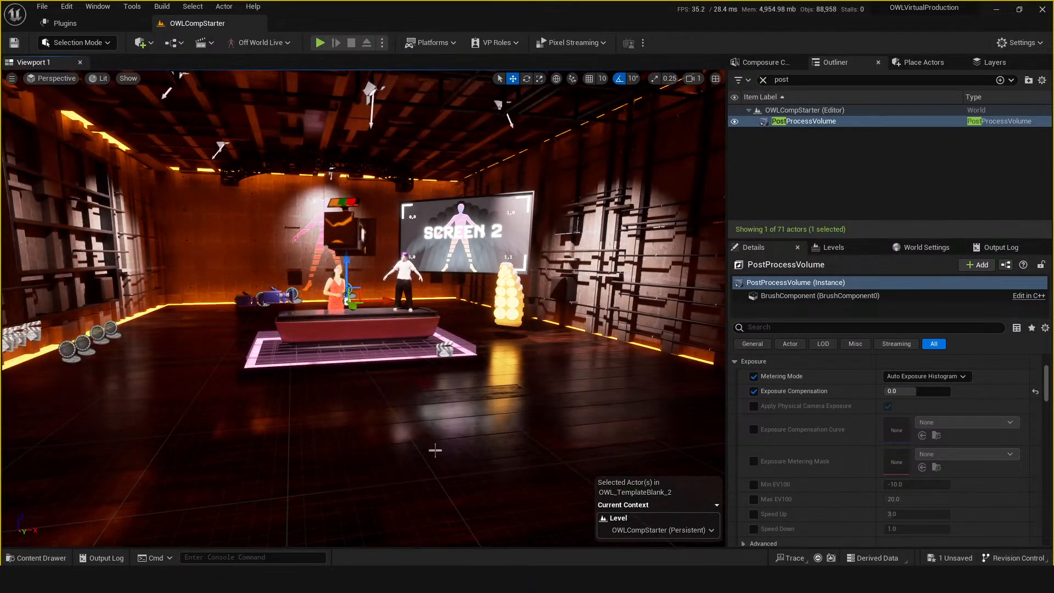
pyautogui.moveTo(479, 417); pyautogui.dragTo(463, 417, button='right')
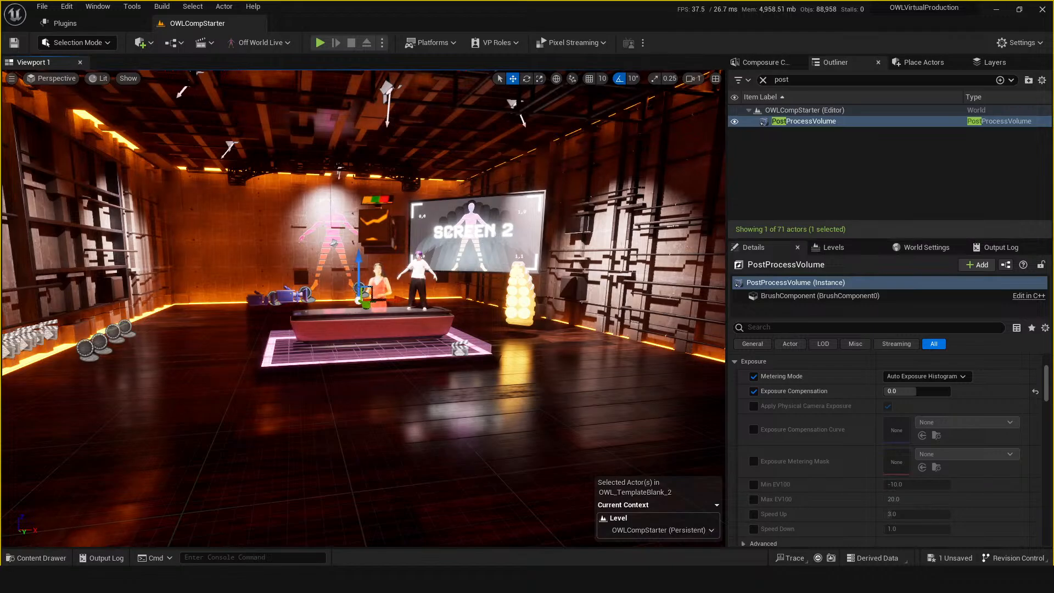
# Try to open the OWL_TemplateBlank level from LevelPrototyping, saving the modified OWL_TemplateBlank_2 level
pyautogui.hotkey('ctrl', 'space')
pyautogui.doubleClick(471, 406)
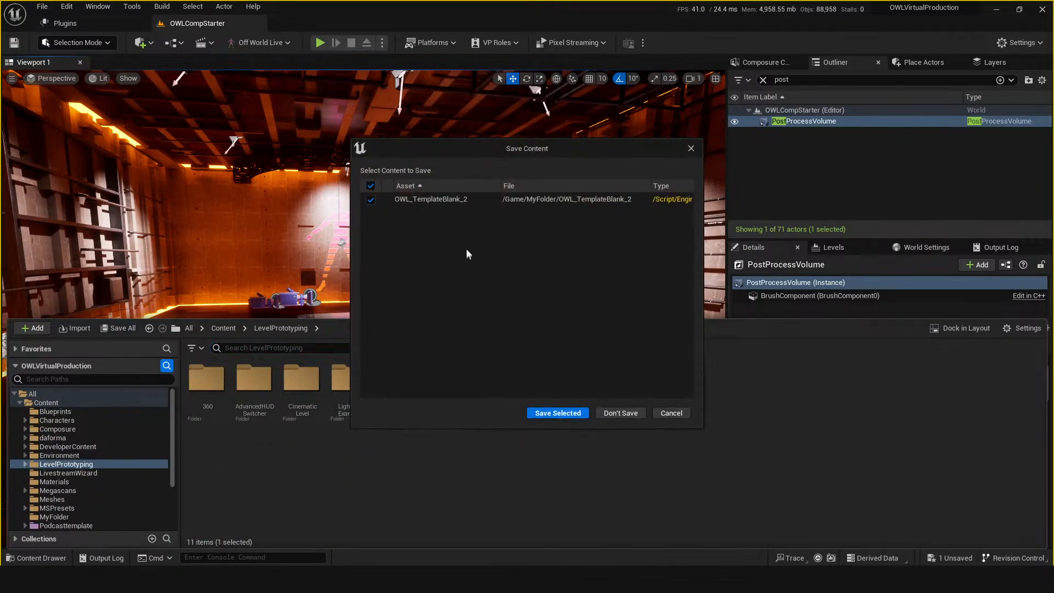
pyautogui.click(559, 412)
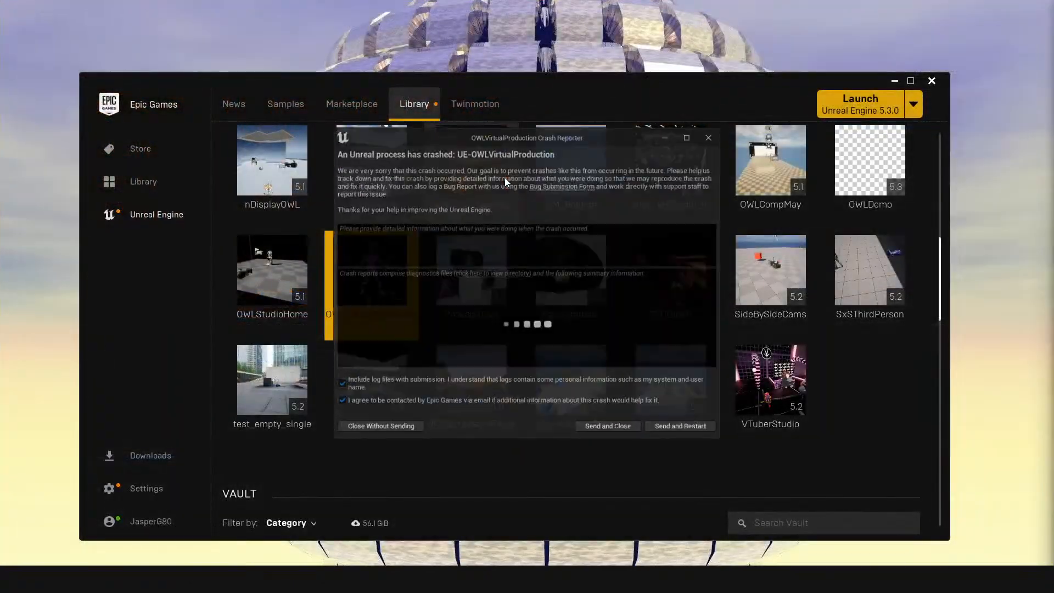
# Send the crash report and restart the OWLVirtualProduction project
pyautogui.click(677, 436)
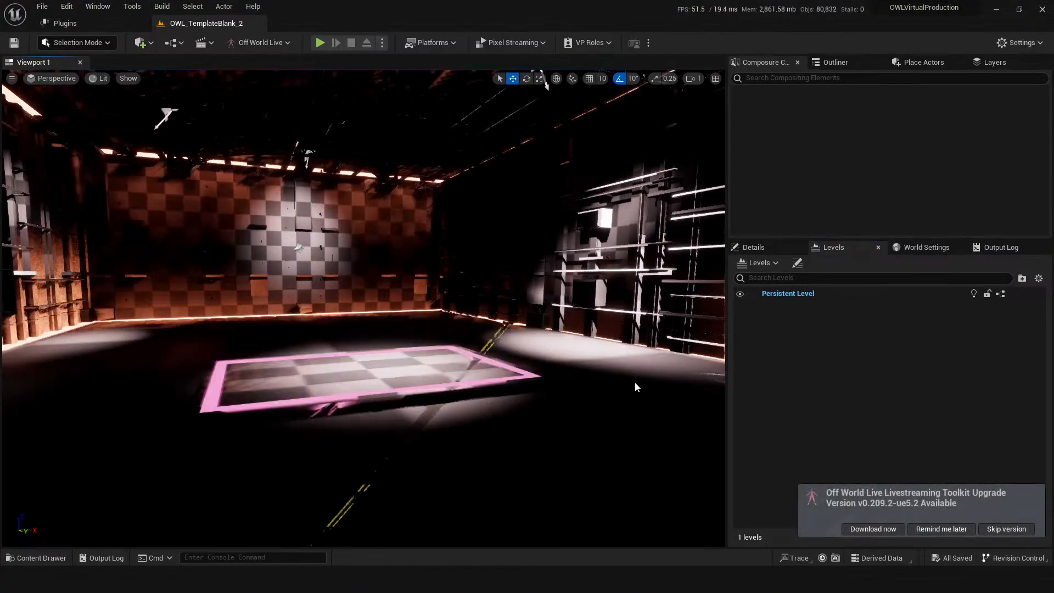
# Search the level's actors for "post" and select the PostProcessVolume
pyautogui.moveTo(497, 379); pyautogui.dragTo(437, 405, button='right')
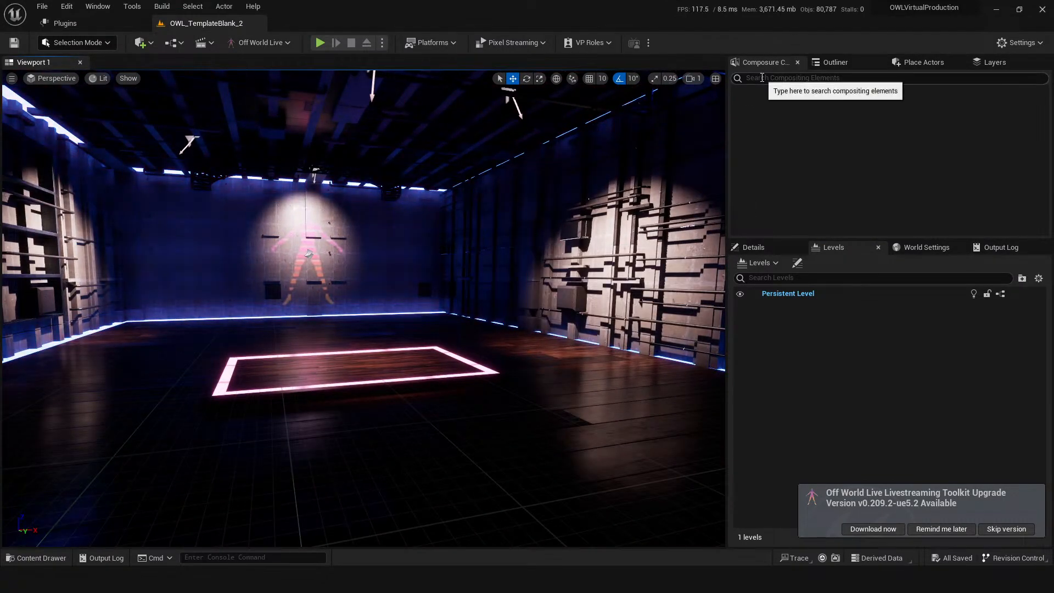
pyautogui.click(832, 62)
pyautogui.click(822, 81)
pyautogui.write('podt')
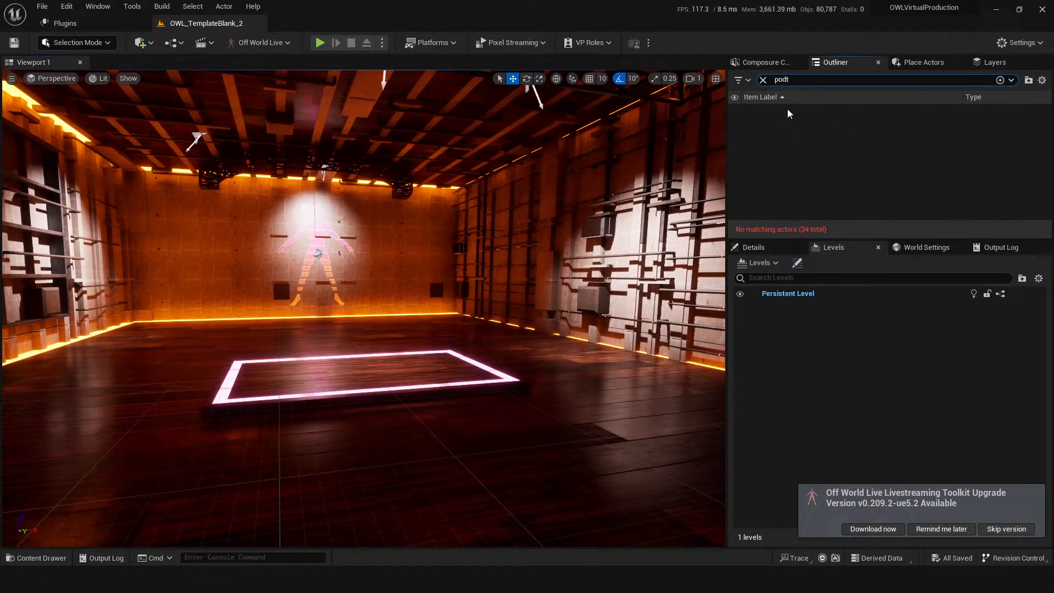
pyautogui.press('BackSpace')
pyautogui.write('st')
pyautogui.click(801, 121)
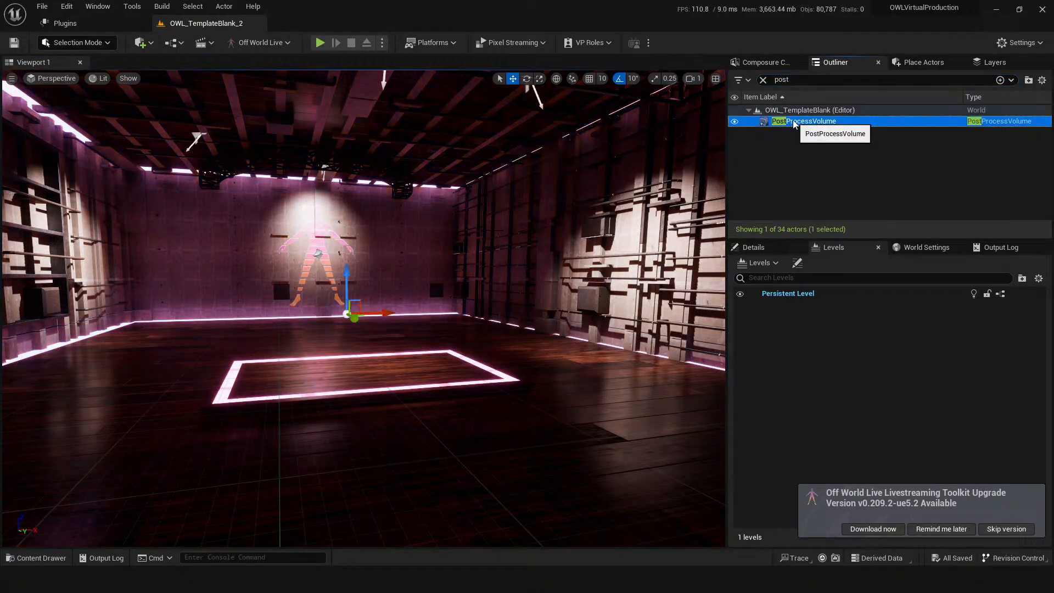
# Expand the PostProcessVolume's Exposure settings and postpone the Livestreaming Toolkit upgrade notification
pyautogui.click(753, 247)
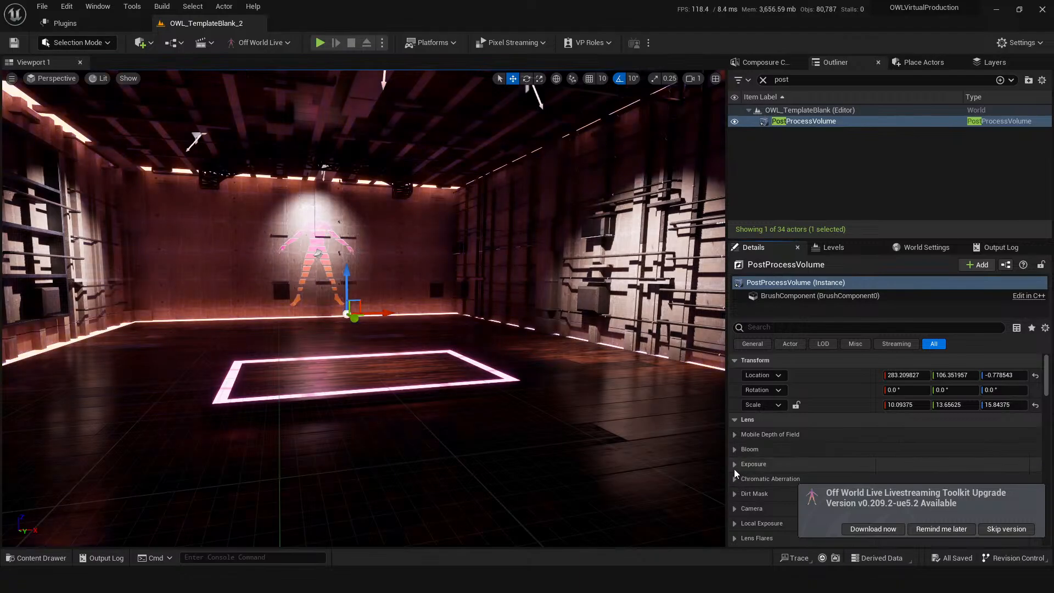
pyautogui.click(739, 464)
pyautogui.scroll(-2, 816, 449)
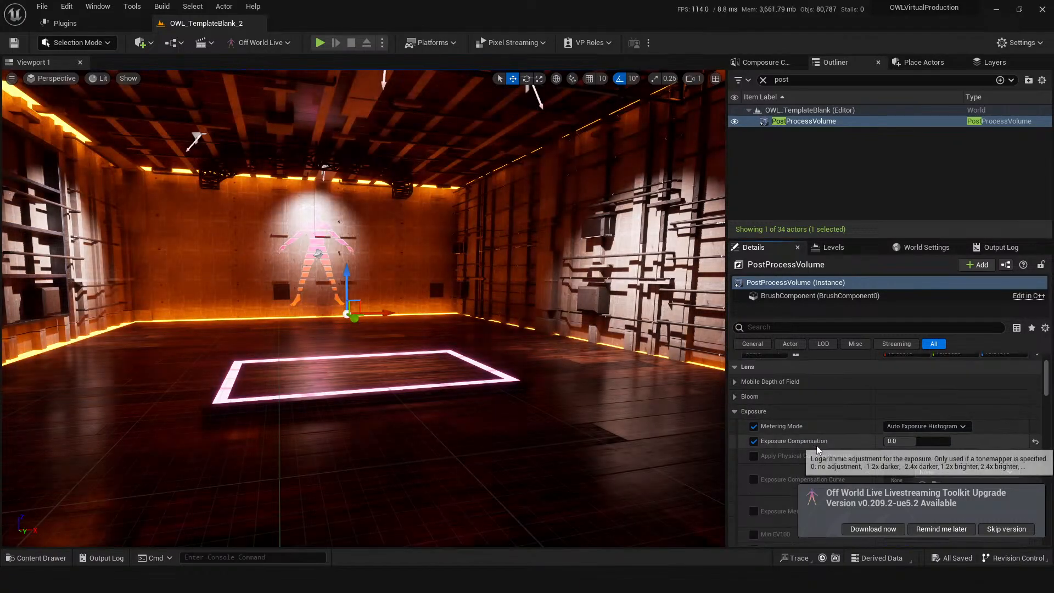
pyautogui.click(956, 533)
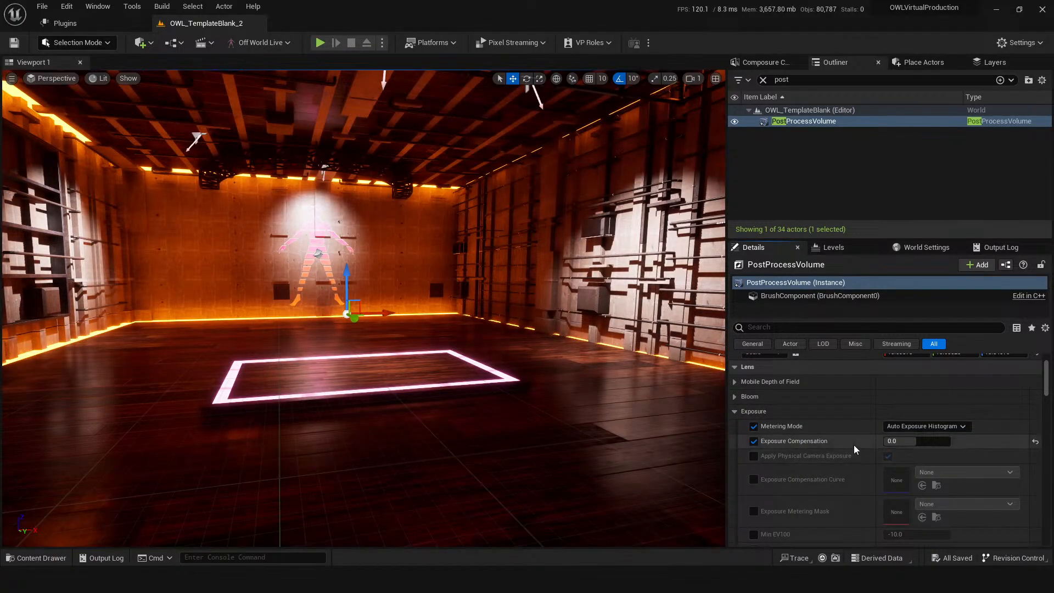
# Lower the PostProcessVolume's Exposure Compensation to about -5.28
pyautogui.moveTo(465, 460); pyautogui.dragTo(437, 489)
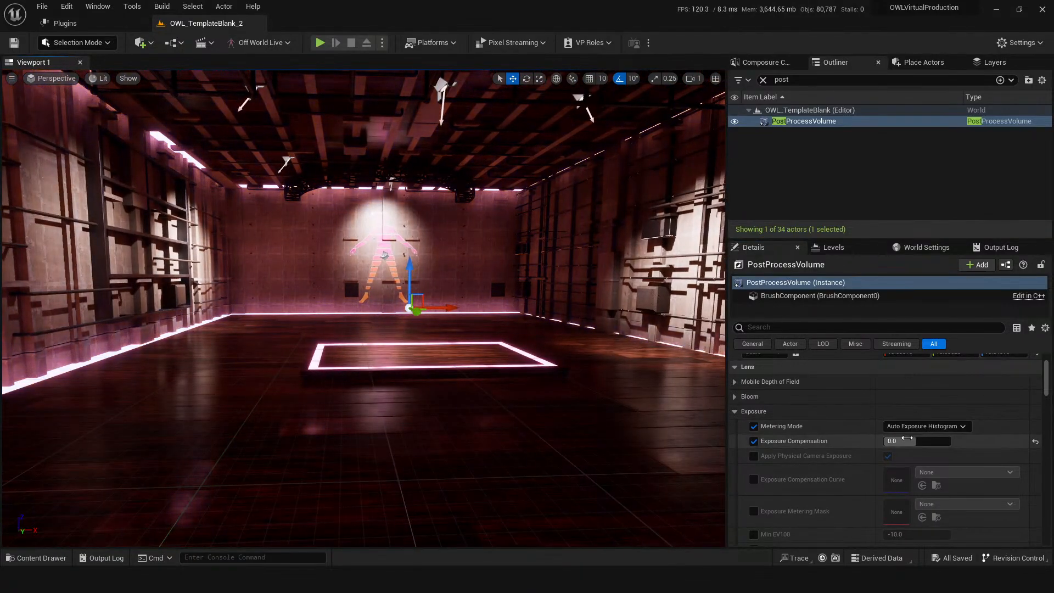
pyautogui.moveTo(906, 440); pyautogui.dragTo(856, 441)
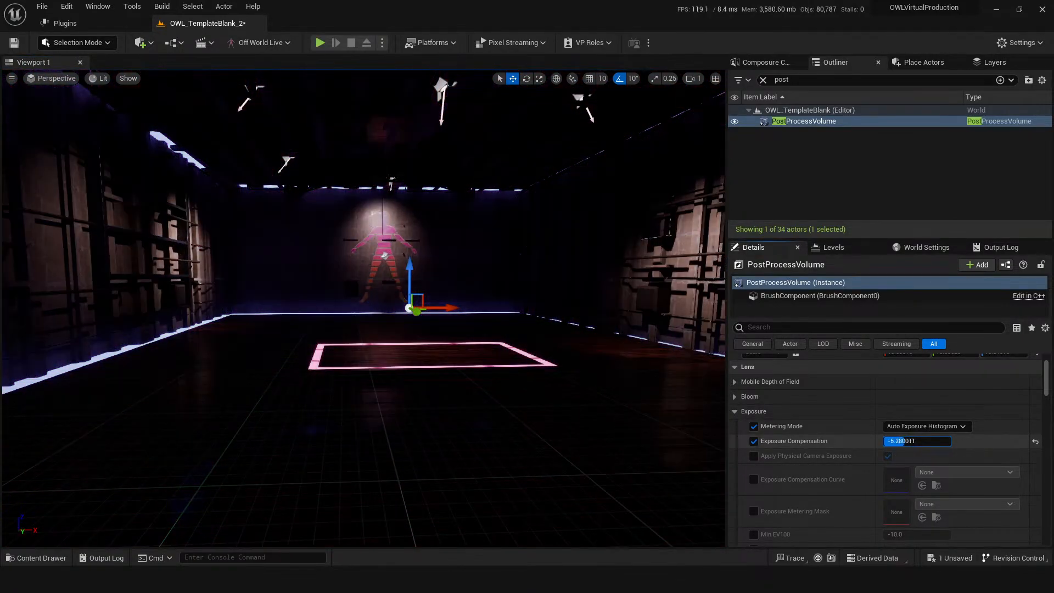
pyautogui.moveTo(527, 444); pyautogui.dragTo(538, 434)
# Set the PostProcessVolume's Metering Mode to Manual with an Exposure Compensation of about 4.8, and save the level
pyautogui.click(926, 427)
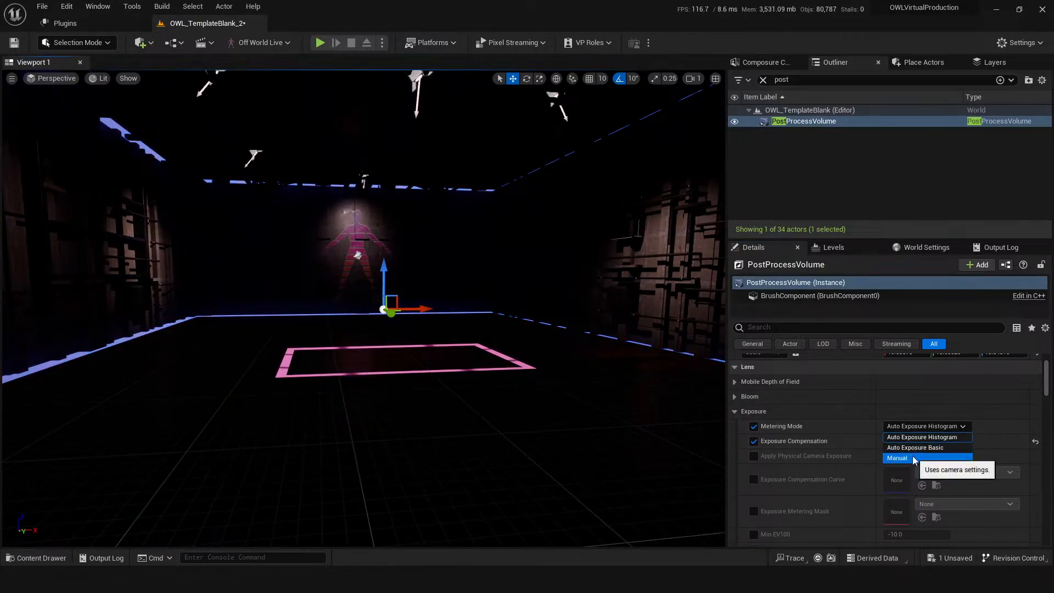
pyautogui.click(905, 456)
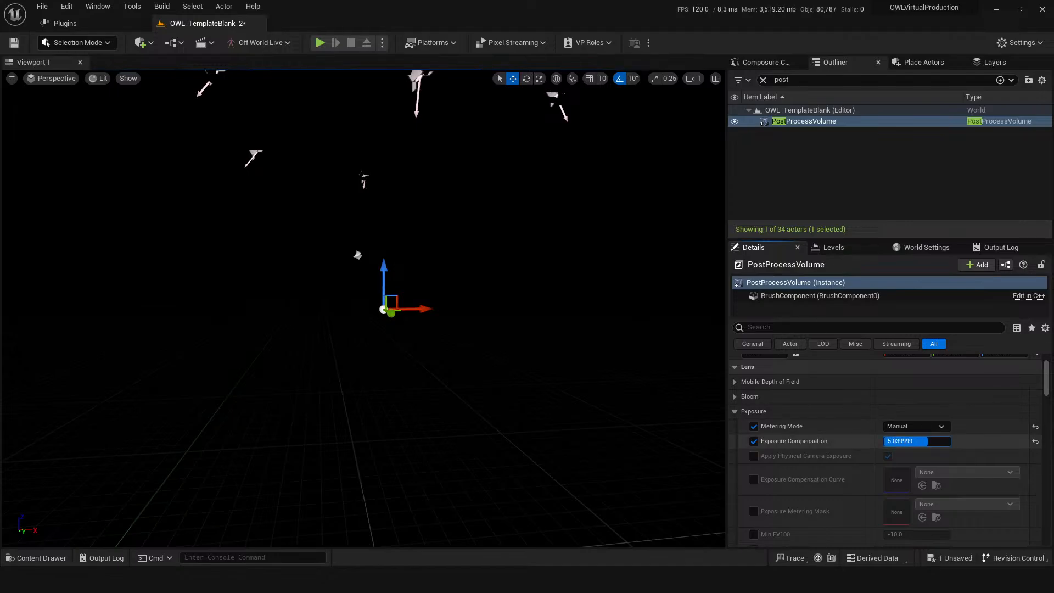
pyautogui.moveTo(927, 441); pyautogui.dragTo(926, 441)
pyautogui.moveTo(537, 423); pyautogui.dragTo(546, 421)
pyautogui.moveTo(511, 451); pyautogui.dragTo(508, 448)
pyautogui.hotkey('ctrl', 's')
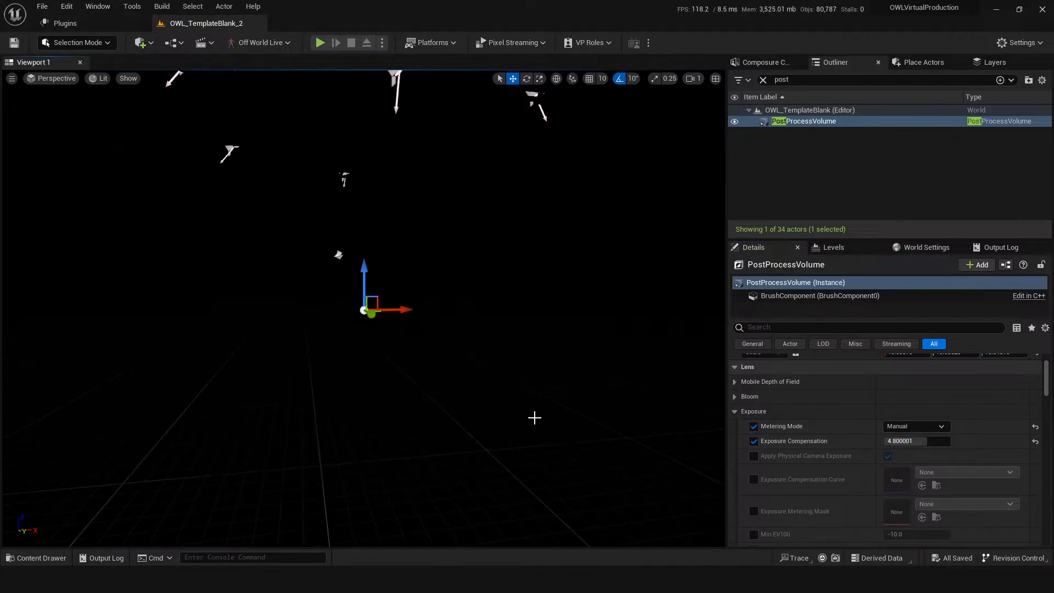
# Raise the PostProcessVolume's Exposure Compensation to 15
pyautogui.moveTo(922, 442); pyautogui.dragTo(944, 442)
pyautogui.moveTo(527, 329); pyautogui.dragTo(286, 439, button='right')
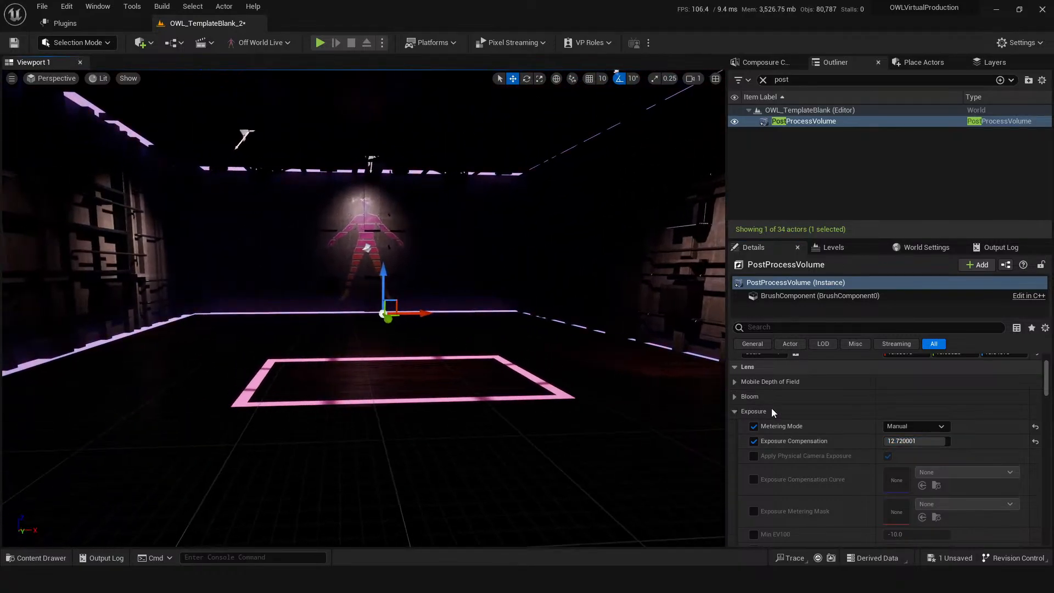
pyautogui.click(915, 440)
pyautogui.write('15')
pyautogui.press('Return')
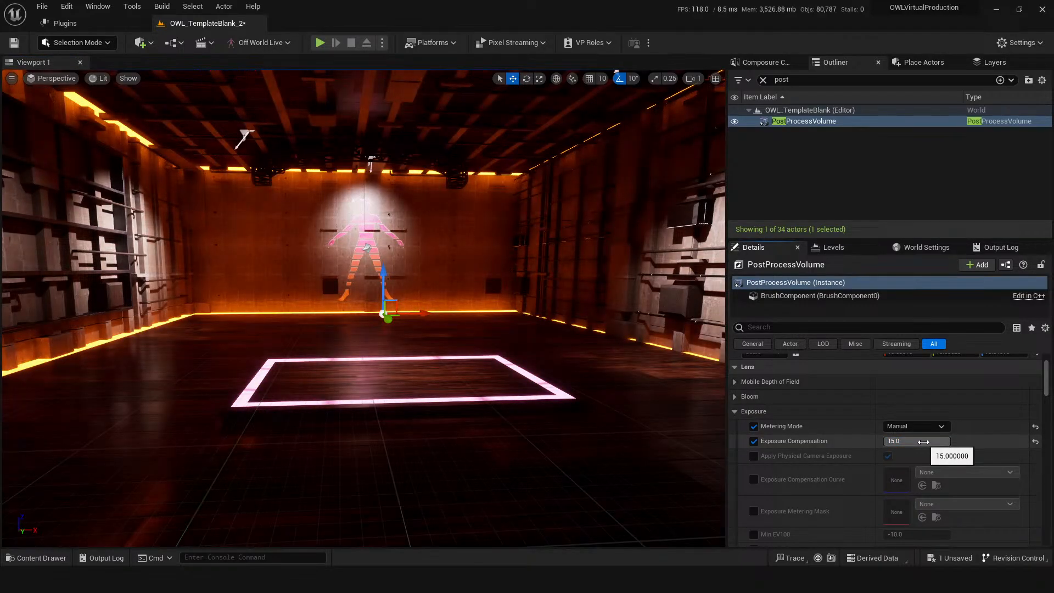
# Lower the PostProcessVolume's Exposure Compensation to about 13.8 and save the level
pyautogui.moveTo(923, 441); pyautogui.dragTo(913, 440)
pyautogui.scroll(-3, 562, 410)
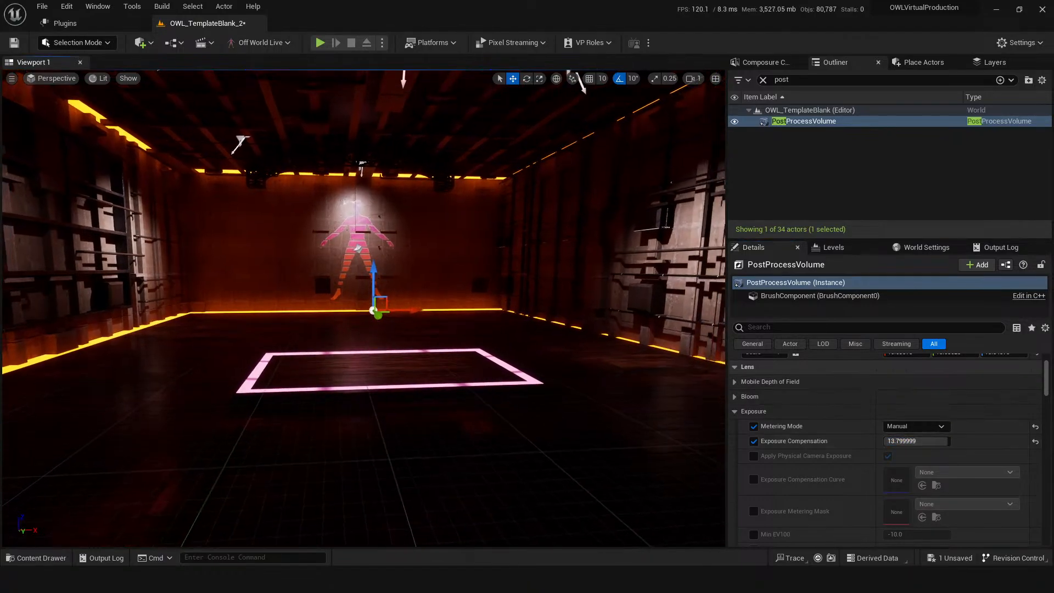
pyautogui.hotkey('ctrl', 's')
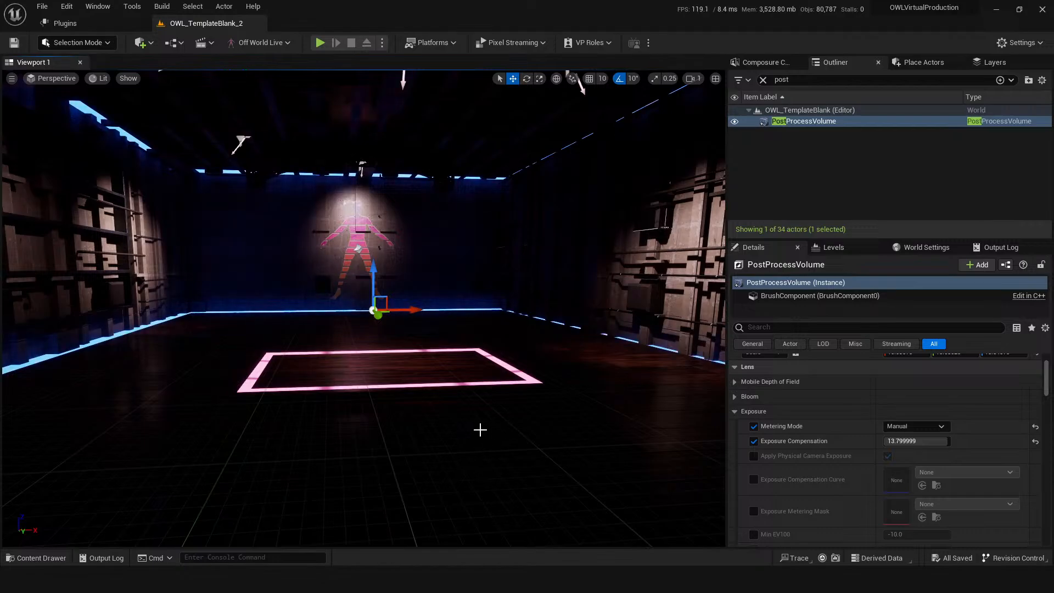
# Examine the studio's walls, floor and light strips from several angles under the manual exposure
pyautogui.moveTo(464, 442); pyautogui.dragTo(473, 463)
pyautogui.moveTo(481, 409)
pyautogui.mouseDown()
pyautogui.moveTo(487, 421)
pyautogui.moveTo(481, 409)
pyautogui.mouseUp()
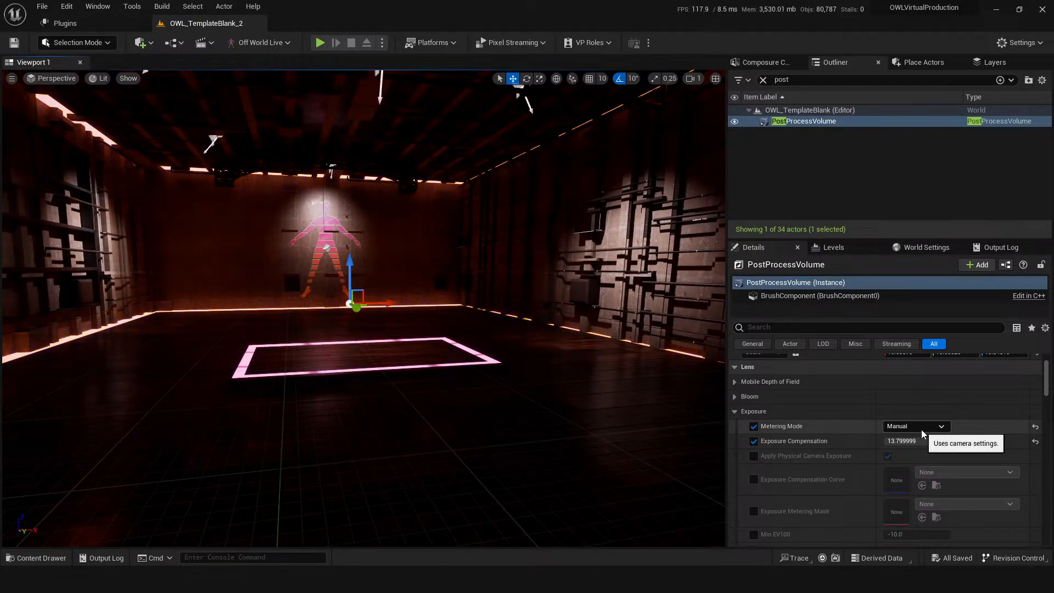
pyautogui.moveTo(422, 368); pyautogui.dragTo(425, 391)
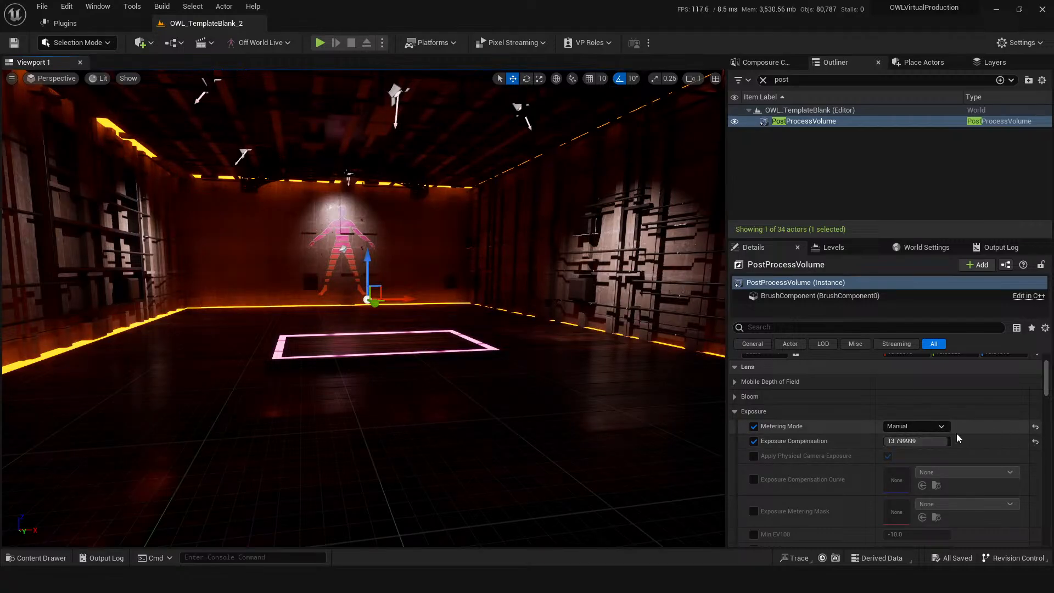
pyautogui.moveTo(506, 472); pyautogui.dragTo(235, 405)
pyautogui.click(559, 384)
pyautogui.hotkey('ctrl', 's')
pyautogui.moveTo(424, 381); pyautogui.dragTo(426, 392)
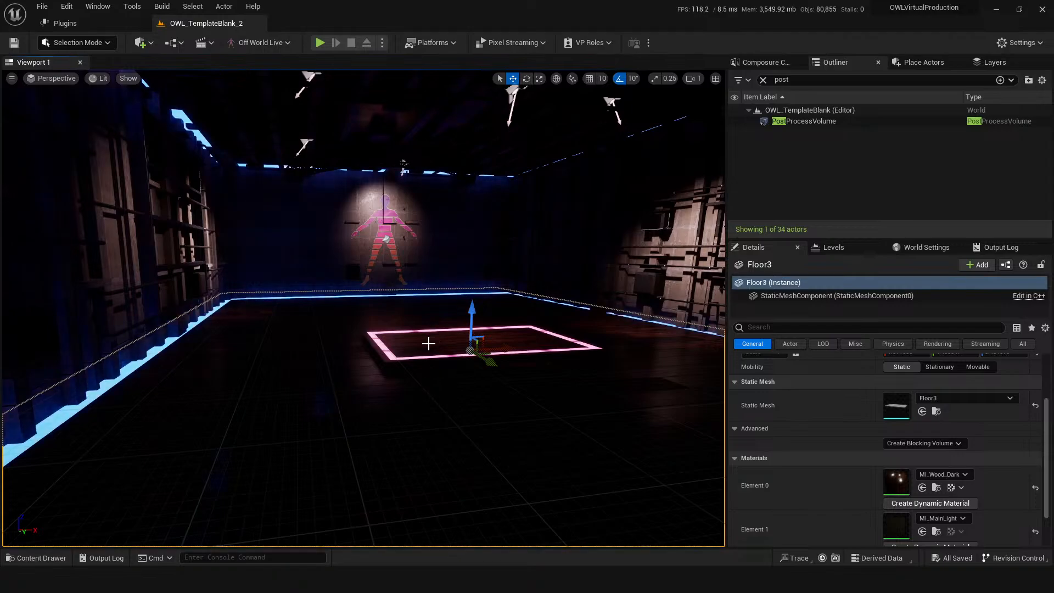
pyautogui.moveTo(412, 414); pyautogui.dragTo(405, 468)
pyautogui.moveTo(405, 468); pyautogui.dragTo(411, 435, button='right')
pyautogui.moveTo(434, 386)
pyautogui.mouseDown(button='right')
pyautogui.moveTo(453, 391)
pyautogui.moveTo(434, 385)
pyautogui.mouseUp(button='right')
pyautogui.hotkey('ctrl', 's')
pyautogui.moveTo(344, 328); pyautogui.dragTo(384, 331, button='right')
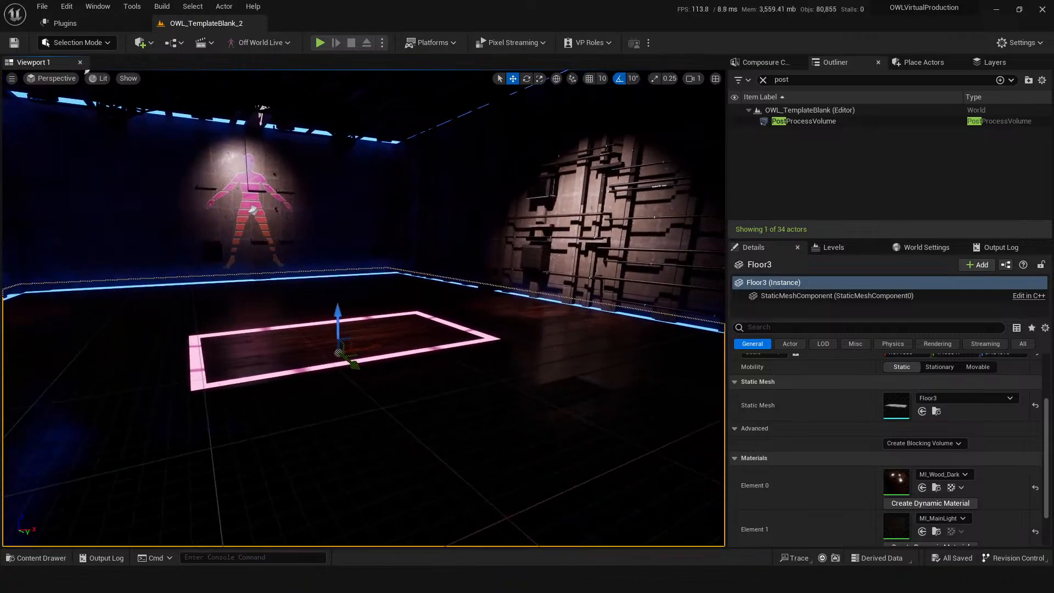
pyautogui.moveTo(483, 400)
pyautogui.mouseDown(button='right')
pyautogui.moveTo(463, 402)
pyautogui.moveTo(474, 397)
pyautogui.mouseUp(button='right')
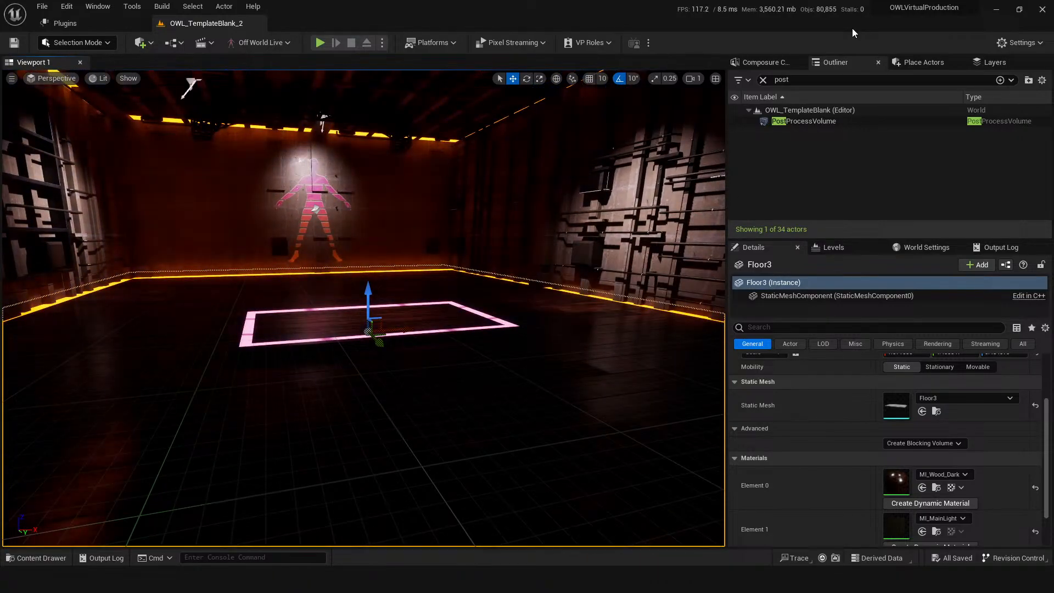
# Select the PostProcessVolume again and check the project's top-level content folders
pyautogui.click(799, 122)
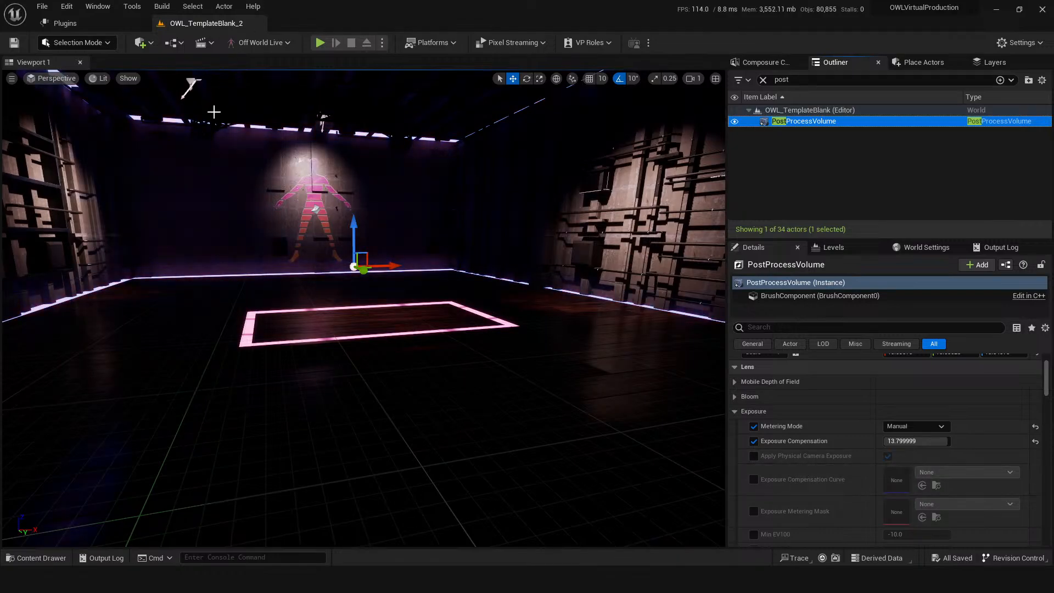
pyautogui.hotkey('ctrl', 'space')
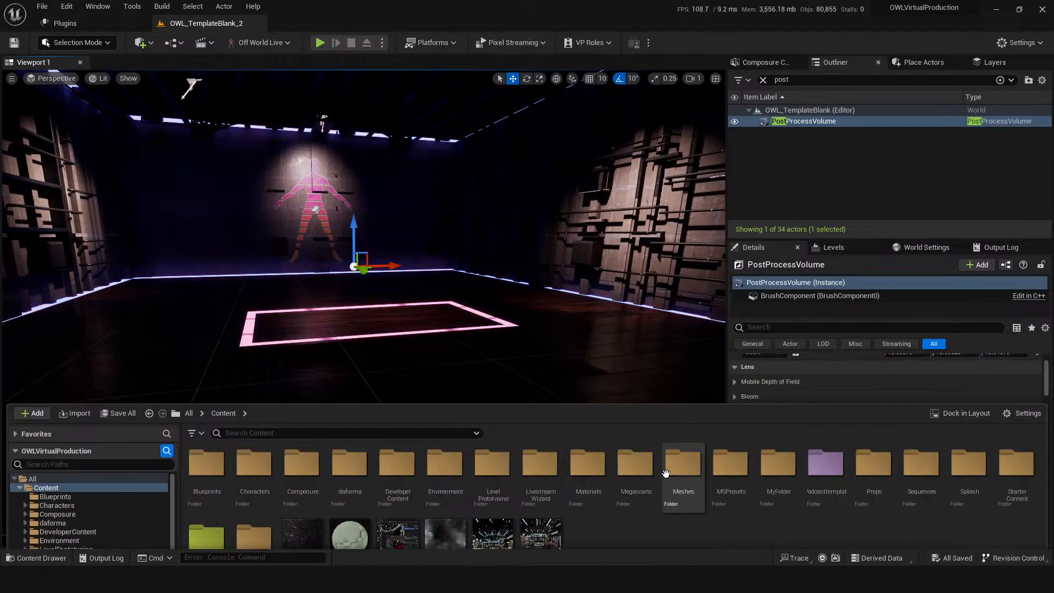
pyautogui.hotkey('ctrl', 'space')
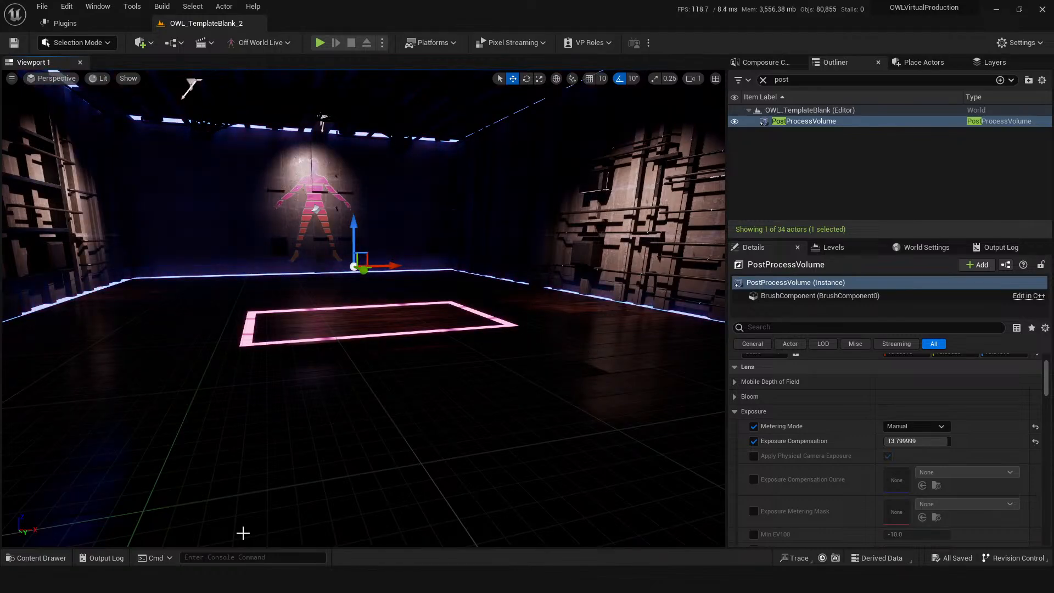
# Display the project's plugins, switch to the web browser and open Unreal Engine's Remote Control Web Application documentation
pyautogui.click(66, 6)
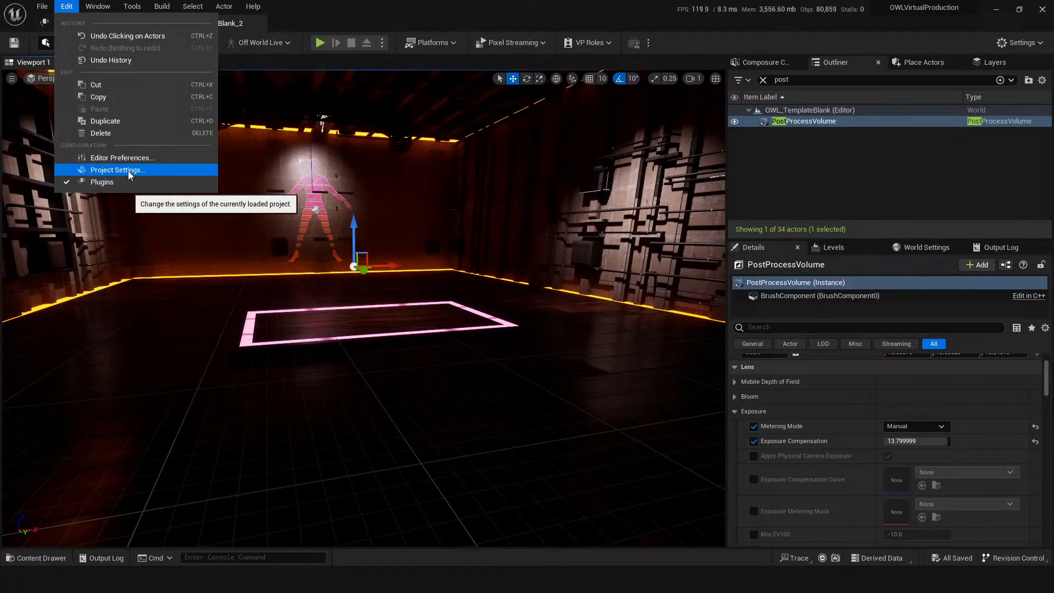
pyautogui.click(125, 183)
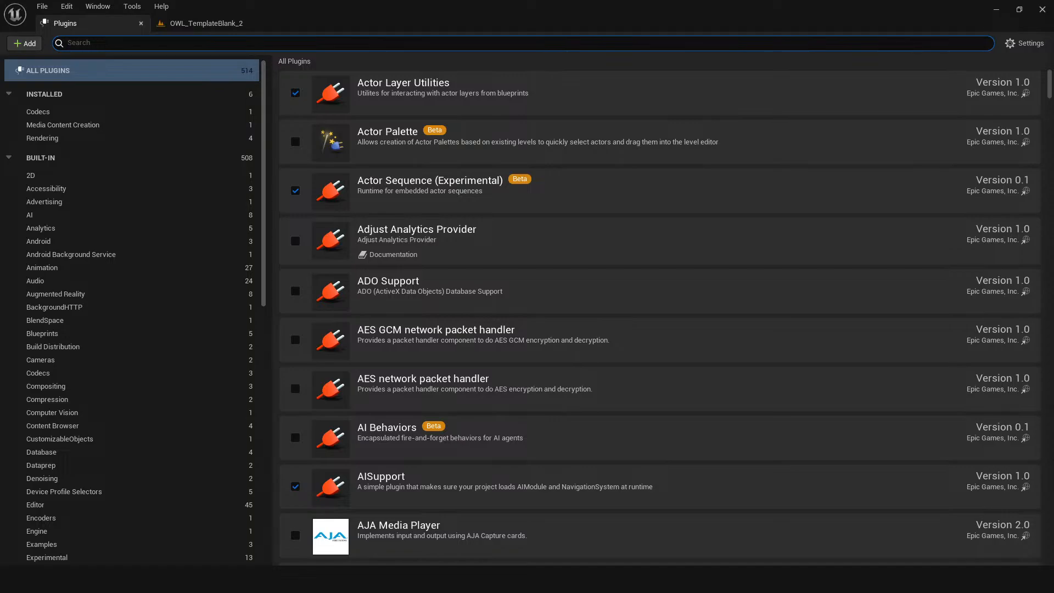
pyautogui.moveTo(1053, 164); pyautogui.dragTo(623, 34)
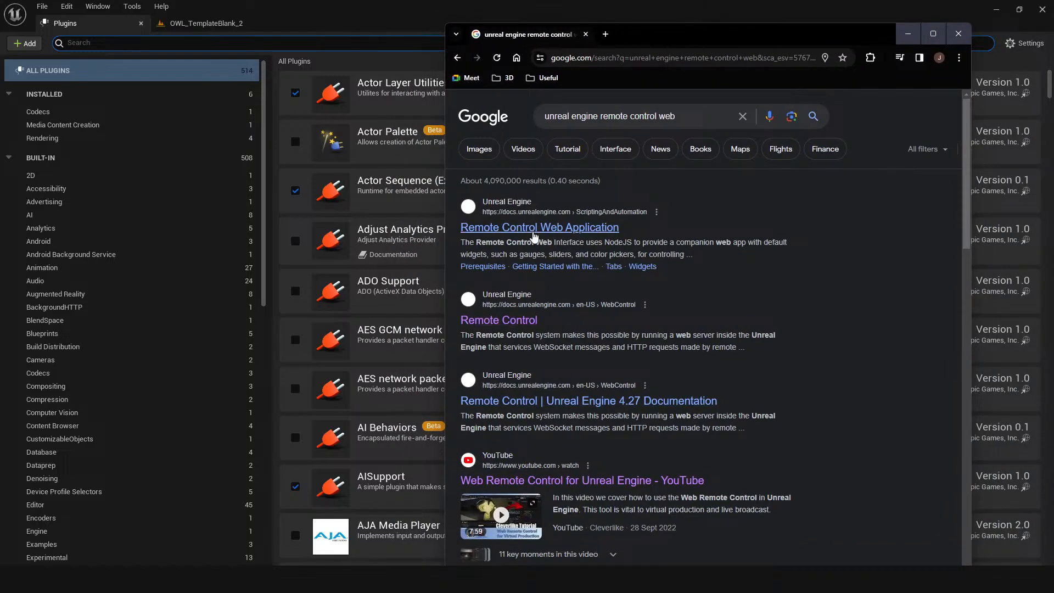
pyautogui.click(532, 231)
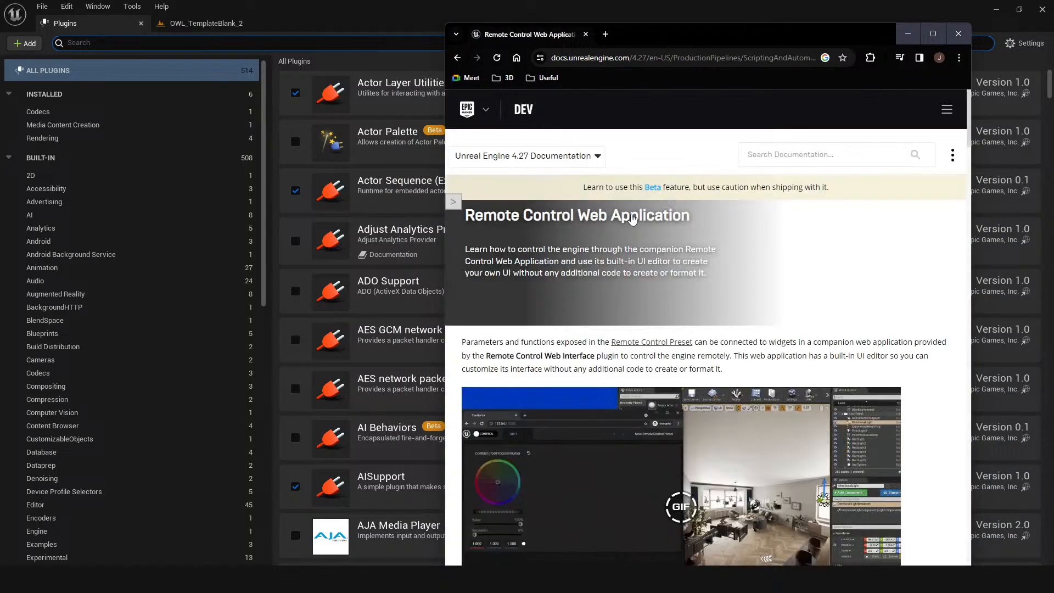
# Review the documentation's demo animation, plugin setup and widget instructions, and return to the OWL_TemplateBlank_2 level in Unreal Editor
pyautogui.scroll(-3, 587, 306)
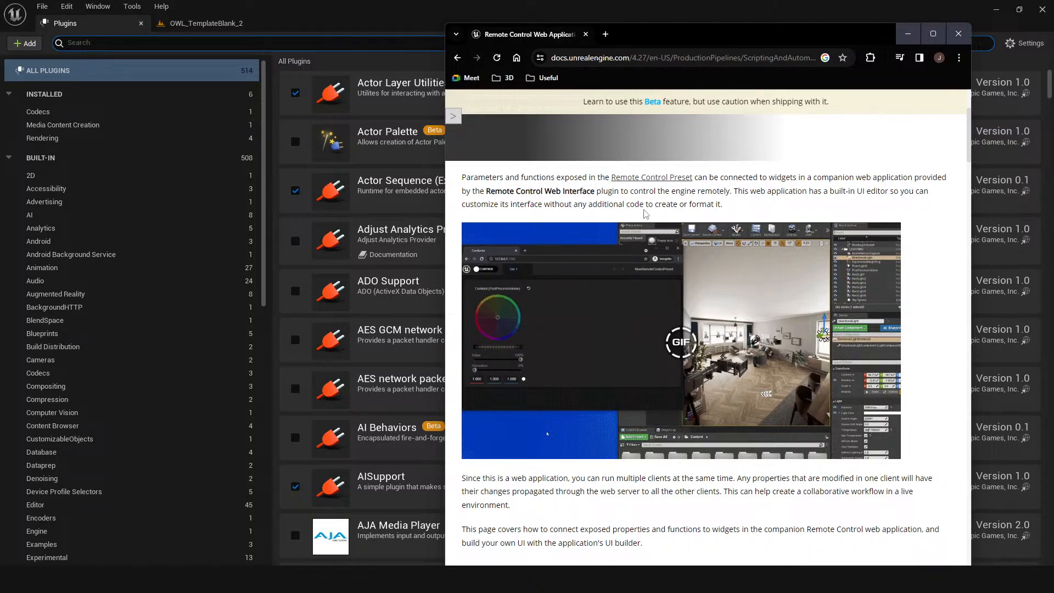
pyautogui.click(652, 327)
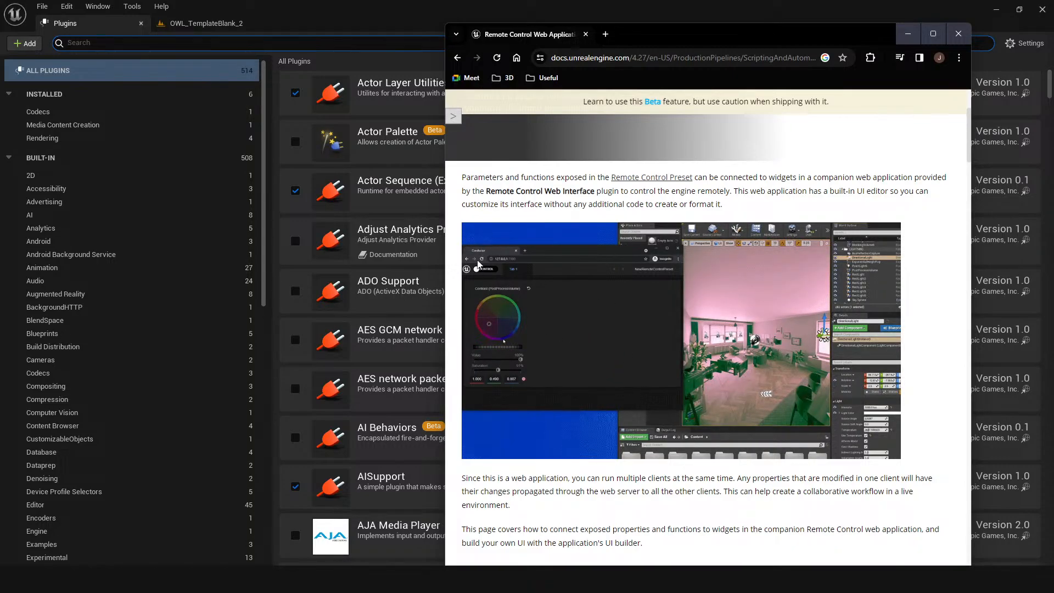
pyautogui.scroll(-12, 582, 312)
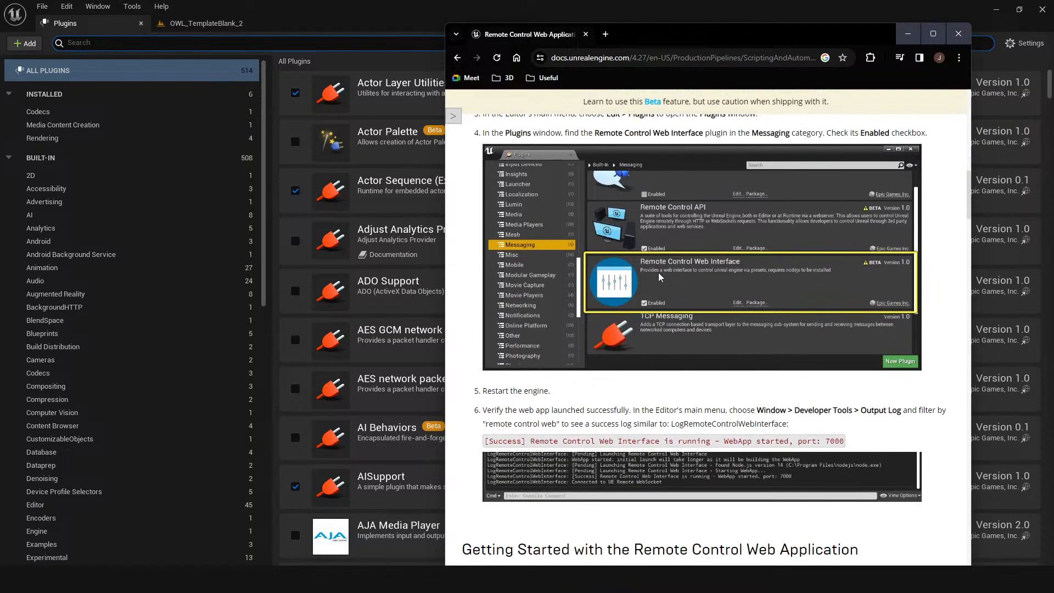
pyautogui.scroll(-15, 644, 302)
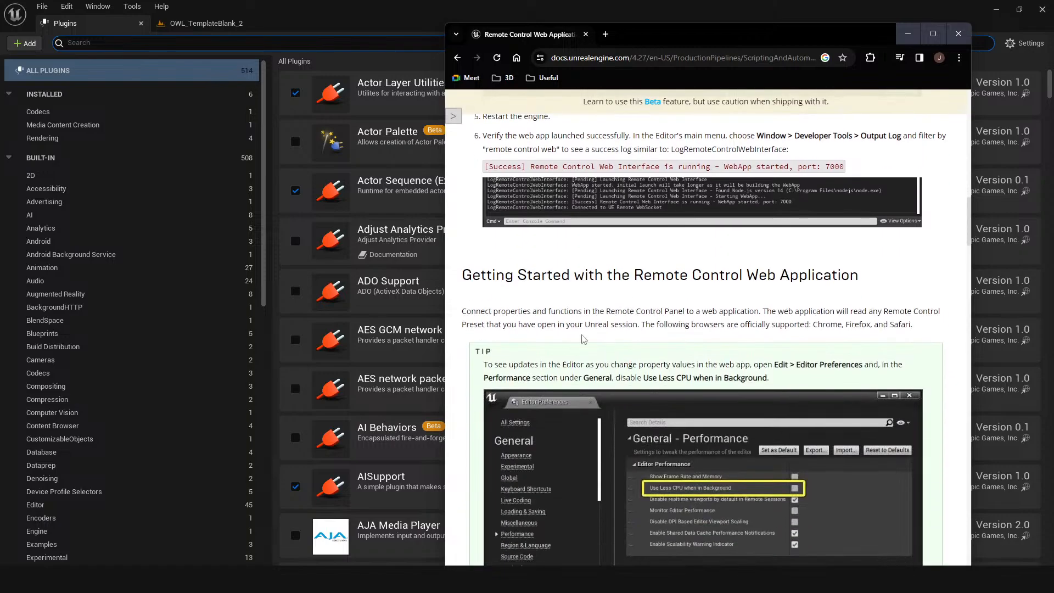
pyautogui.scroll(-12, 620, 302)
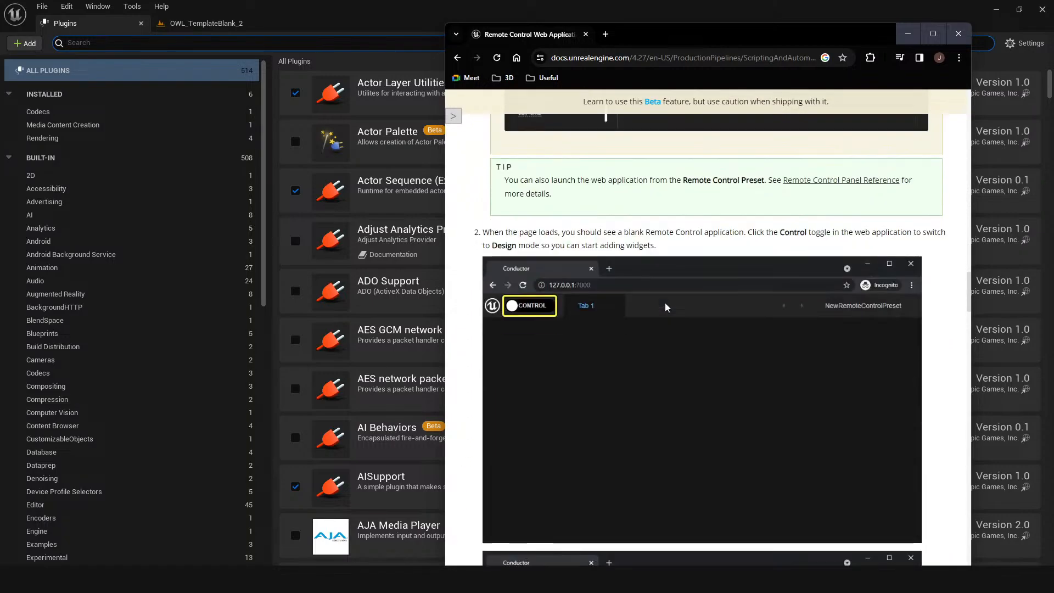
pyautogui.scroll(-3, 645, 356)
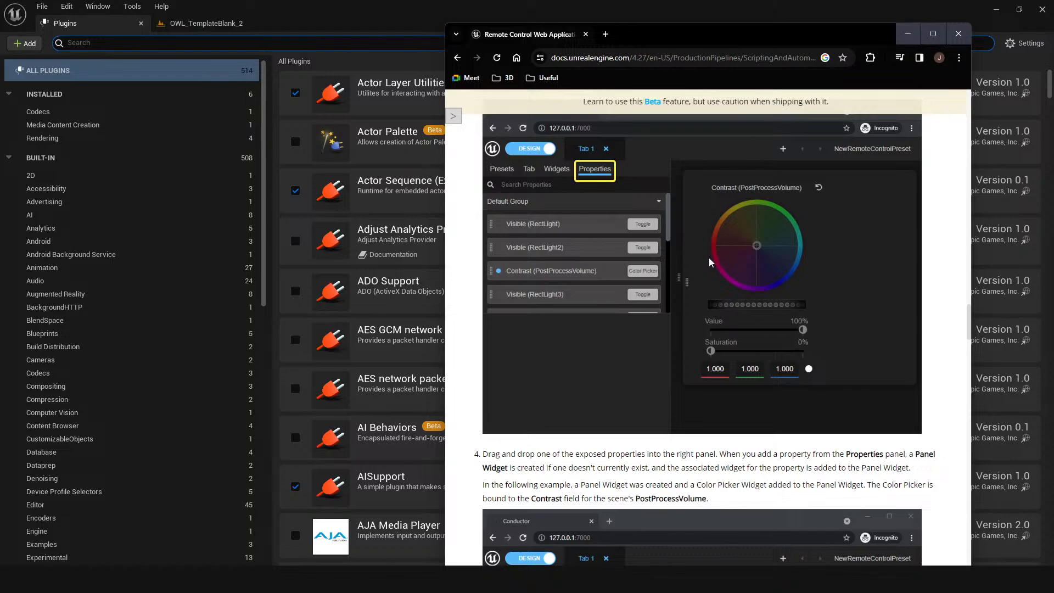
pyautogui.click(906, 39)
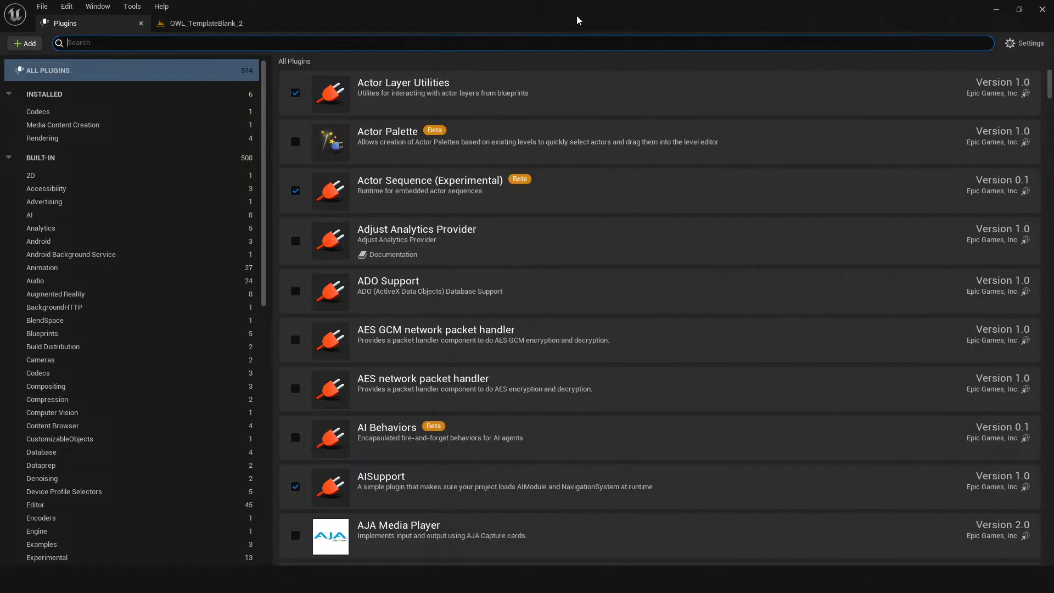
pyautogui.click(227, 23)
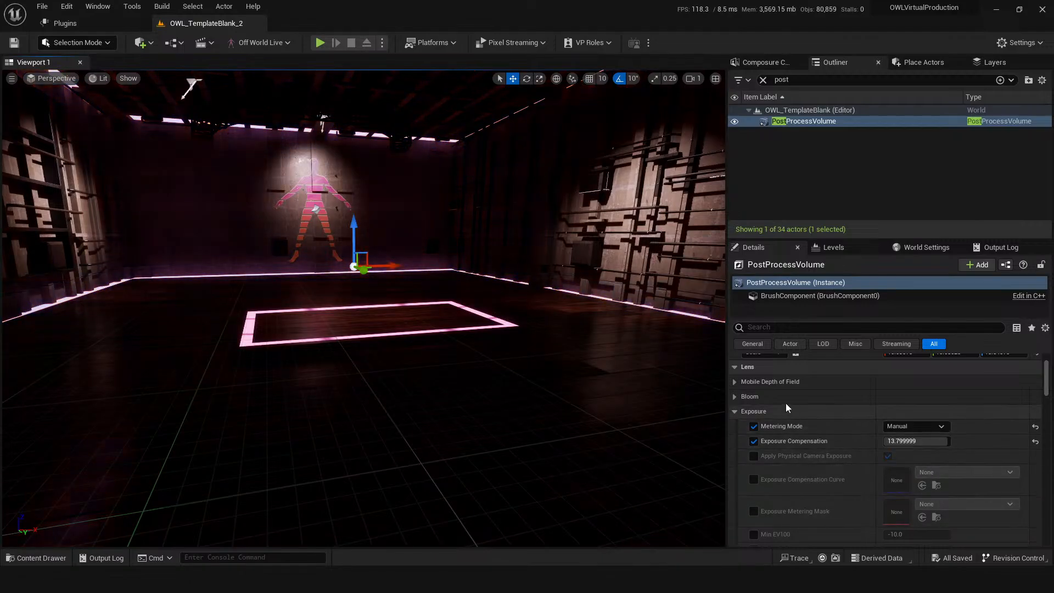
# Collapse the PostProcessVolume's Exposure settings, clear the actor filter and select the volume in the full actor list
pyautogui.click(735, 411)
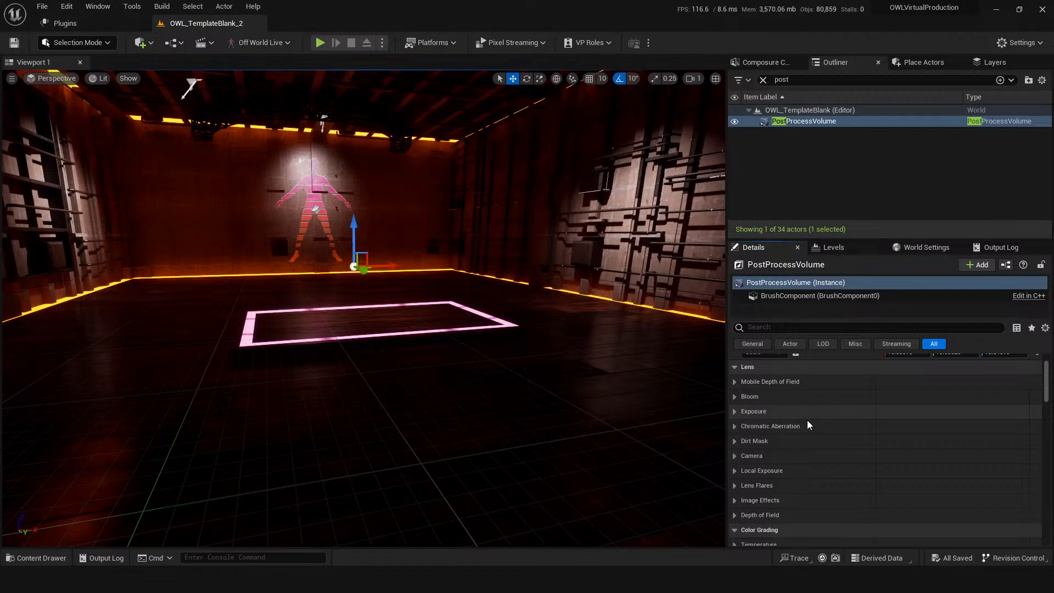
pyautogui.click(762, 80)
pyautogui.click(779, 192)
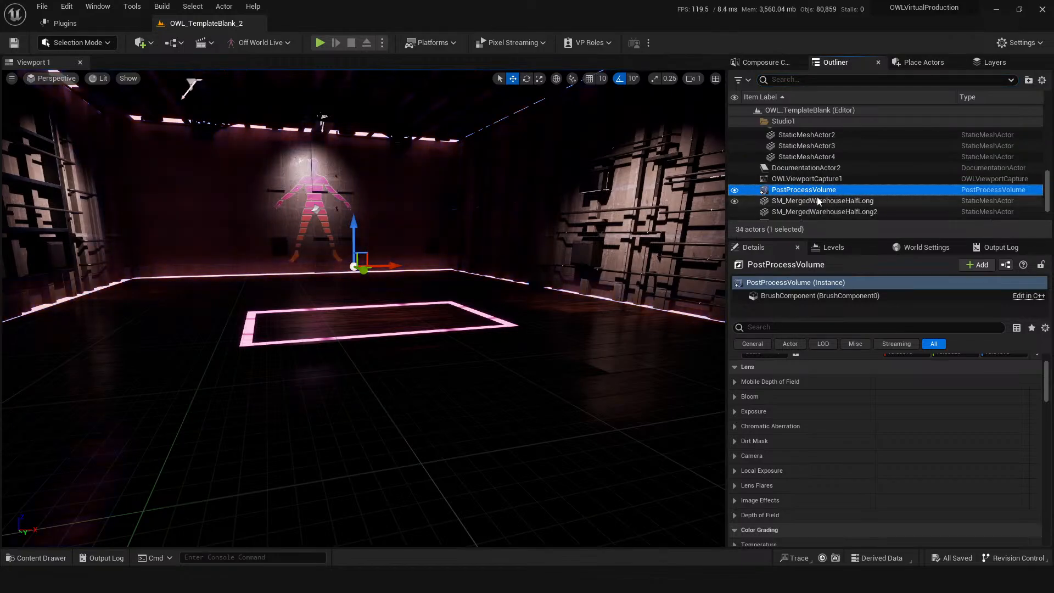
pyautogui.moveTo(513, 431); pyautogui.dragTo(535, 431, button='right')
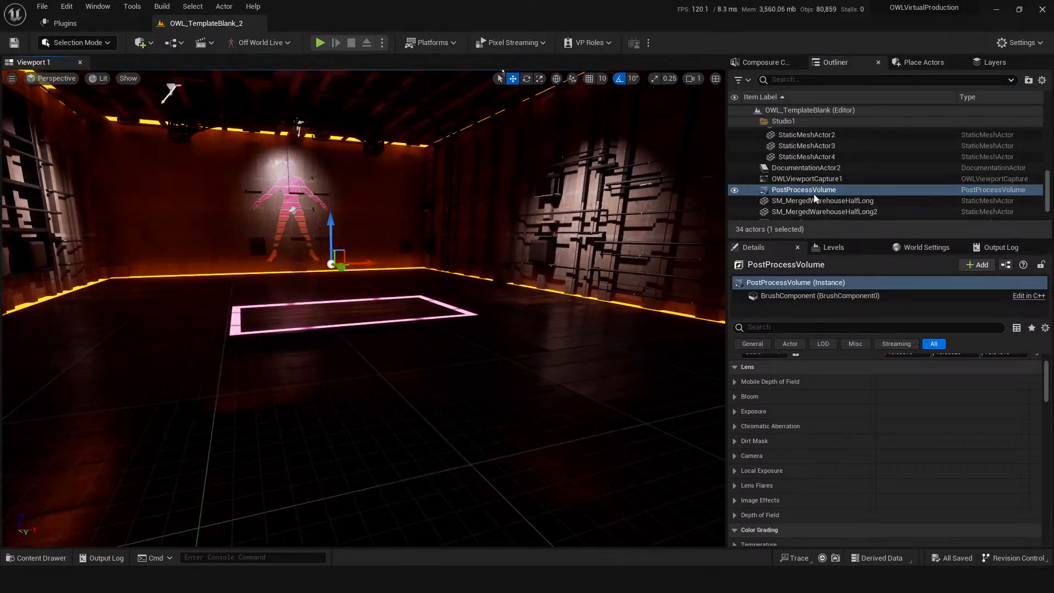
pyautogui.hotkey('ctrl', 'space')
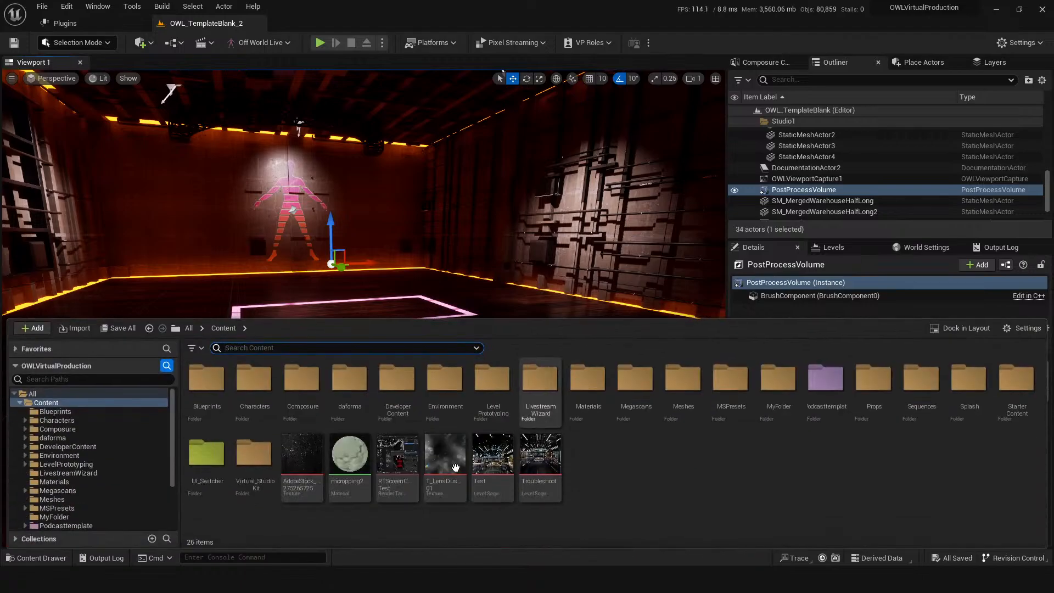
pyautogui.rightClick(618, 478)
pyautogui.click(673, 117)
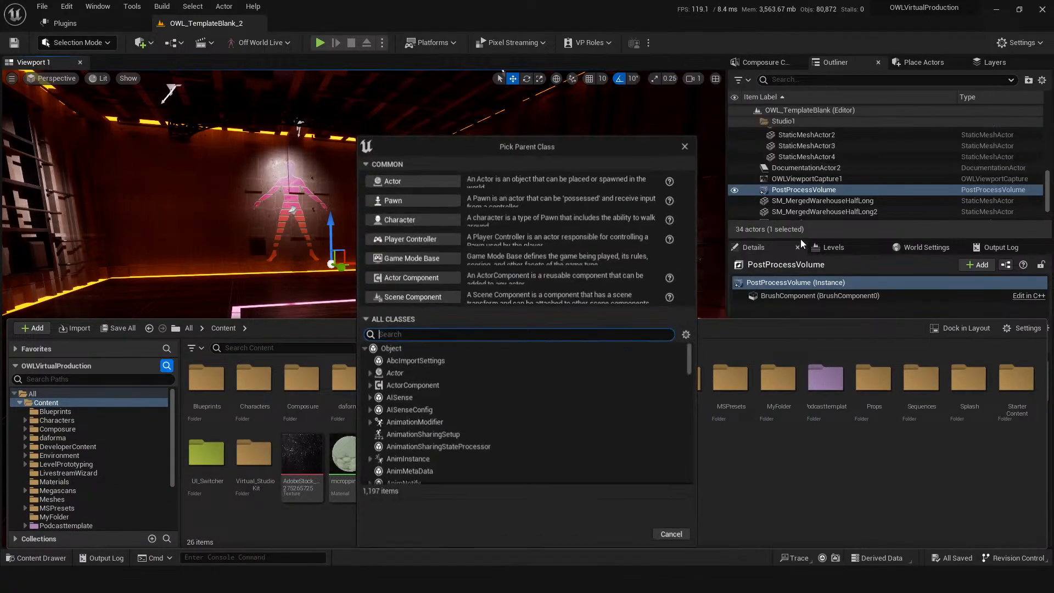
pyautogui.write('post pro')
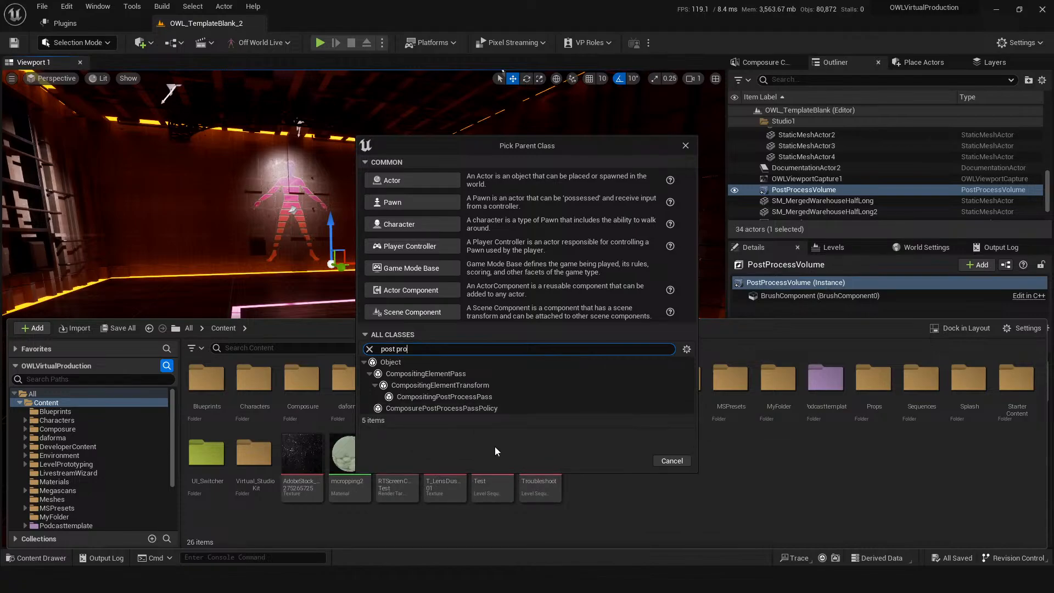
pyautogui.hotkey('ctrl', 'a')
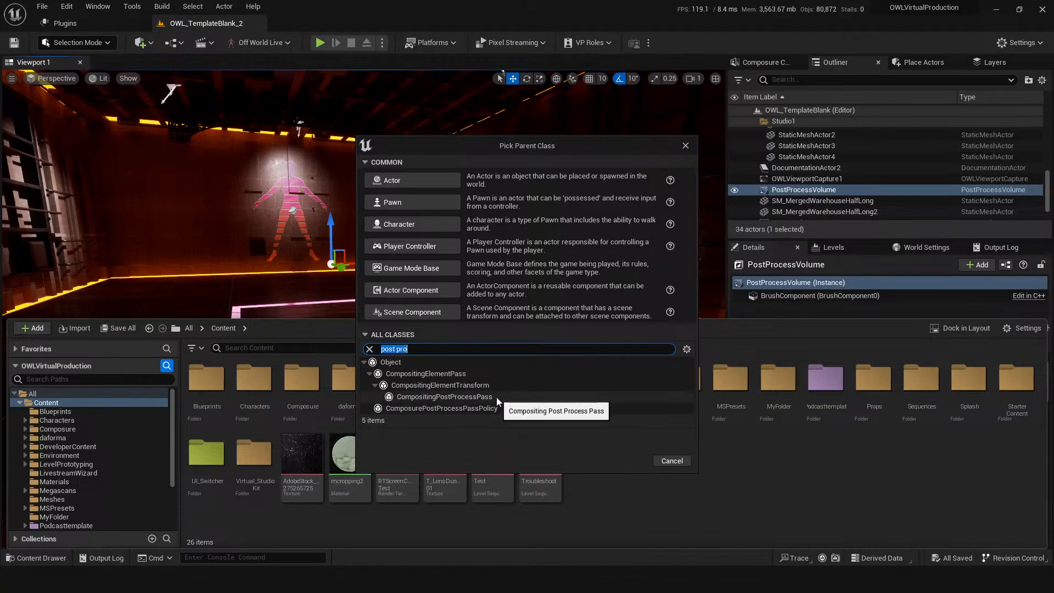
pyautogui.press('BackSpace')
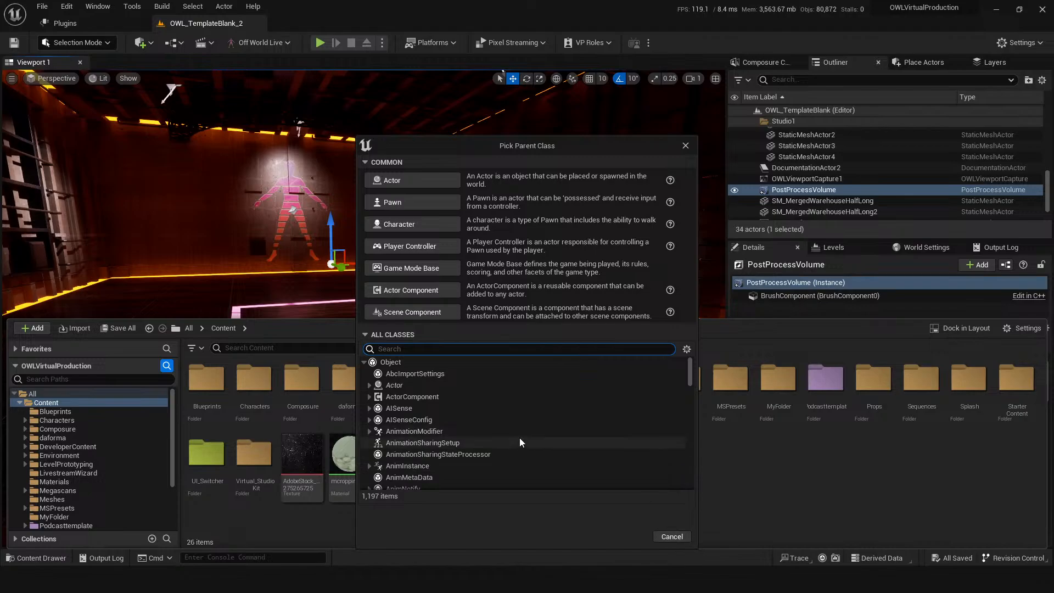
pyautogui.scroll(-3, 520, 439)
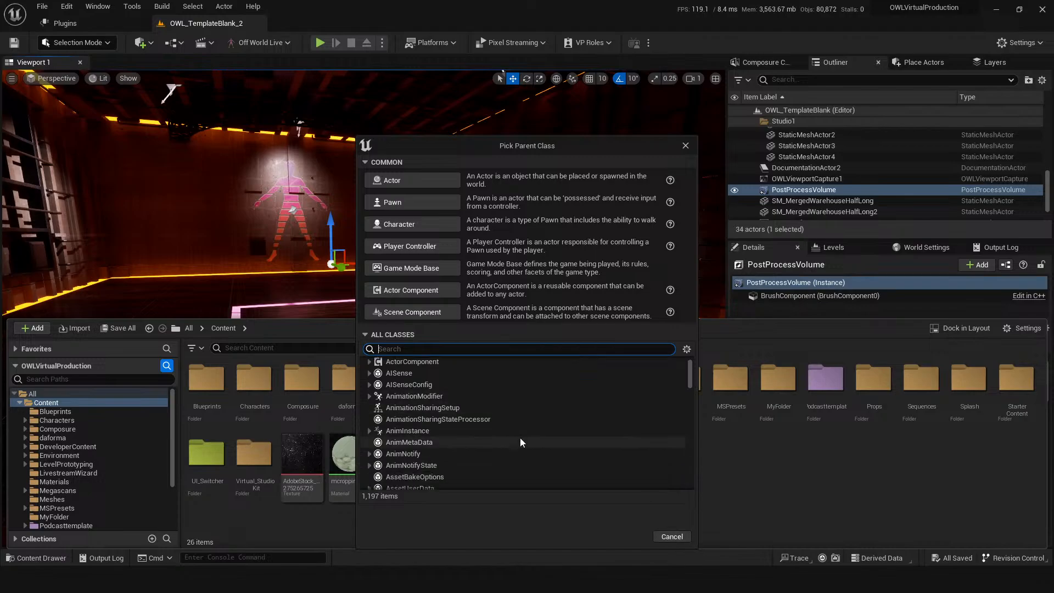
pyautogui.click(686, 145)
pyautogui.click(794, 192)
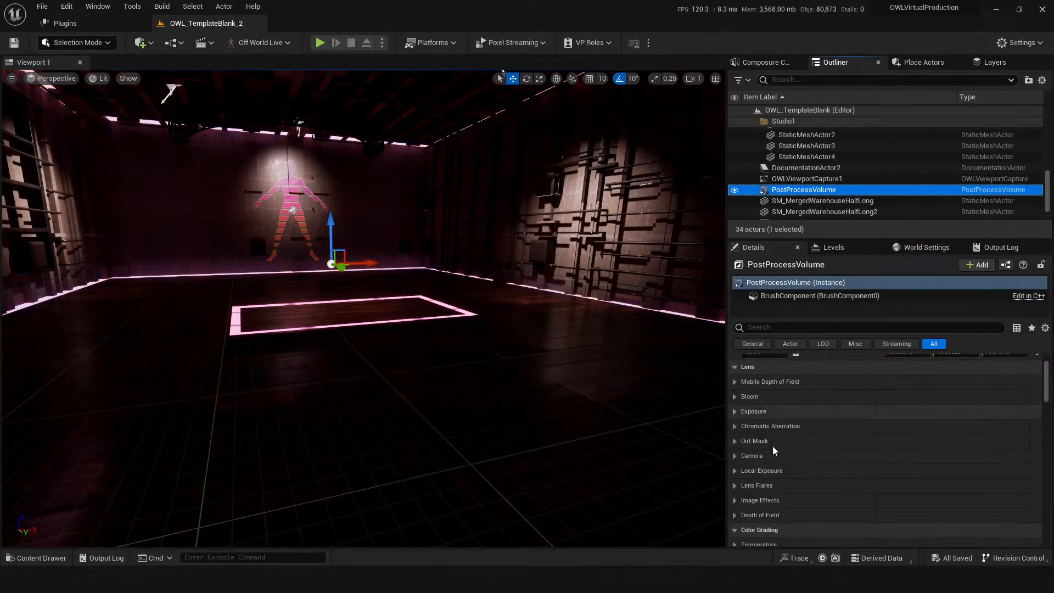
# Create a Level Sequence asset in the Content folder, keeping its default name
pyautogui.hotkey('ctrl', 'space')
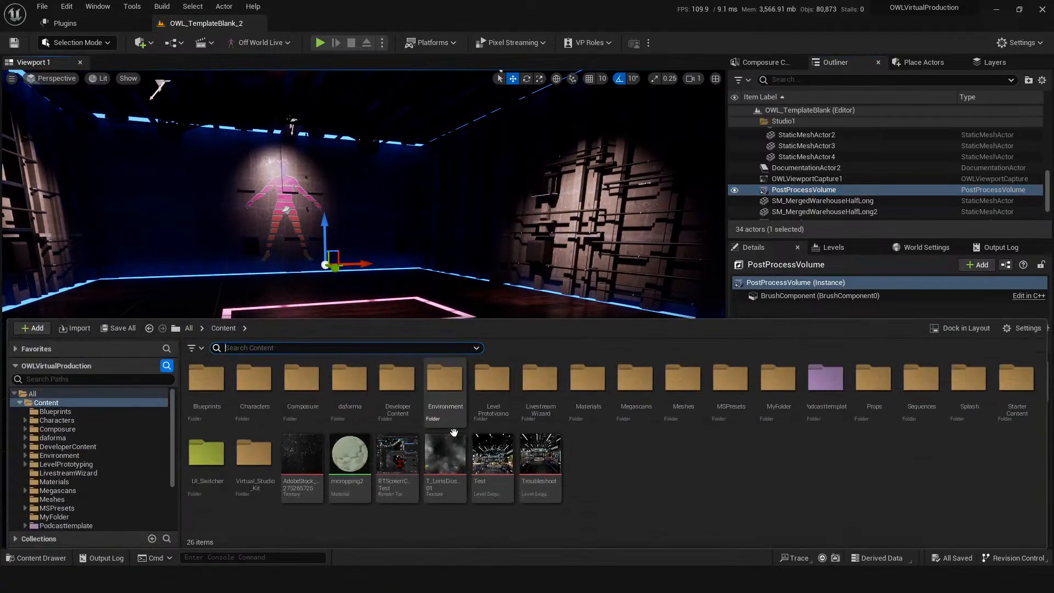
pyautogui.rightClick(644, 475)
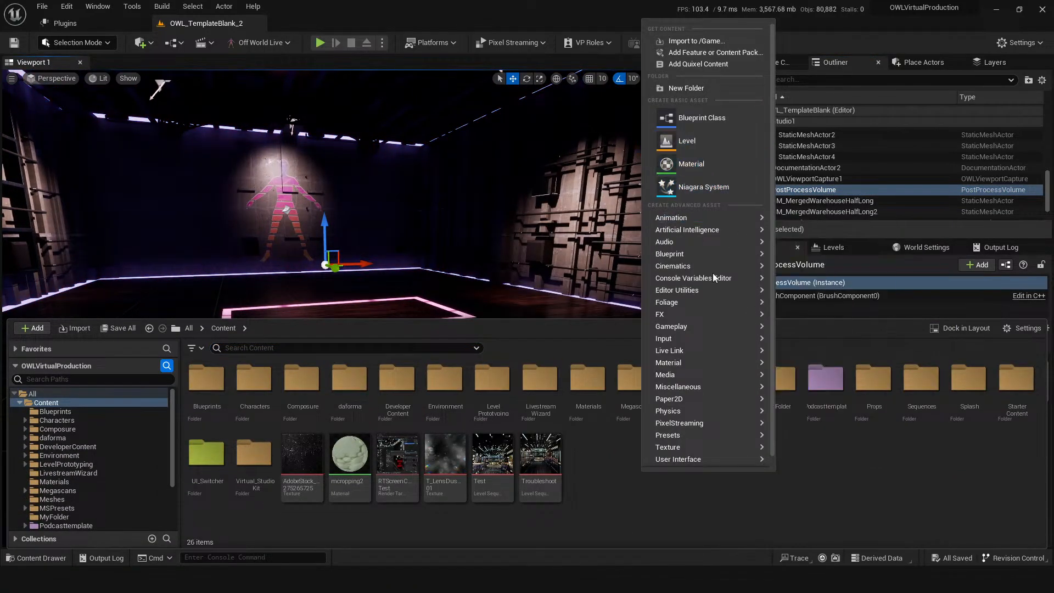
pyautogui.moveTo(698, 377)
pyautogui.moveTo(681, 266)
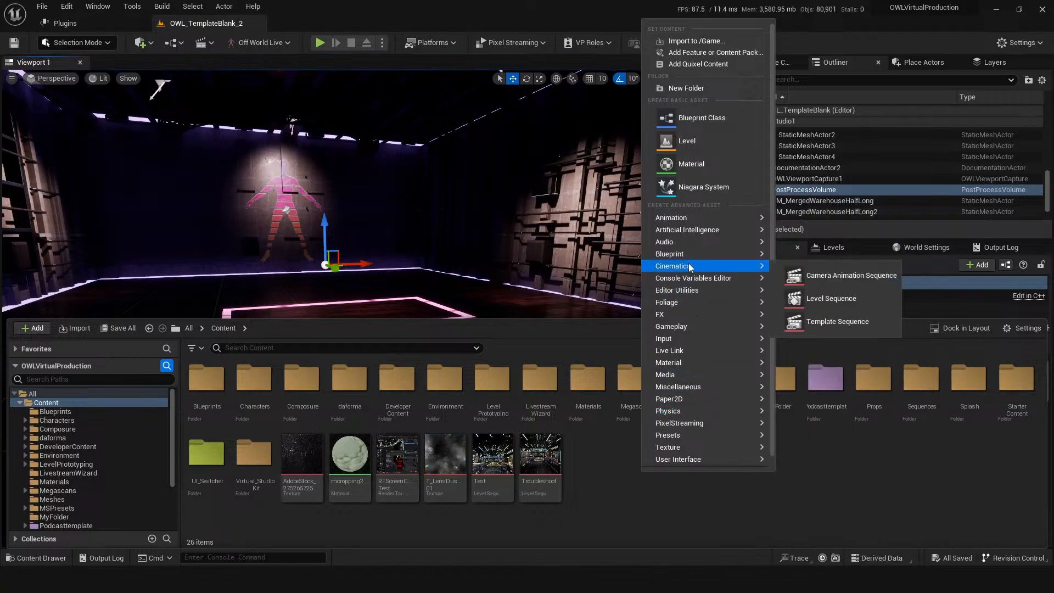
pyautogui.click(815, 300)
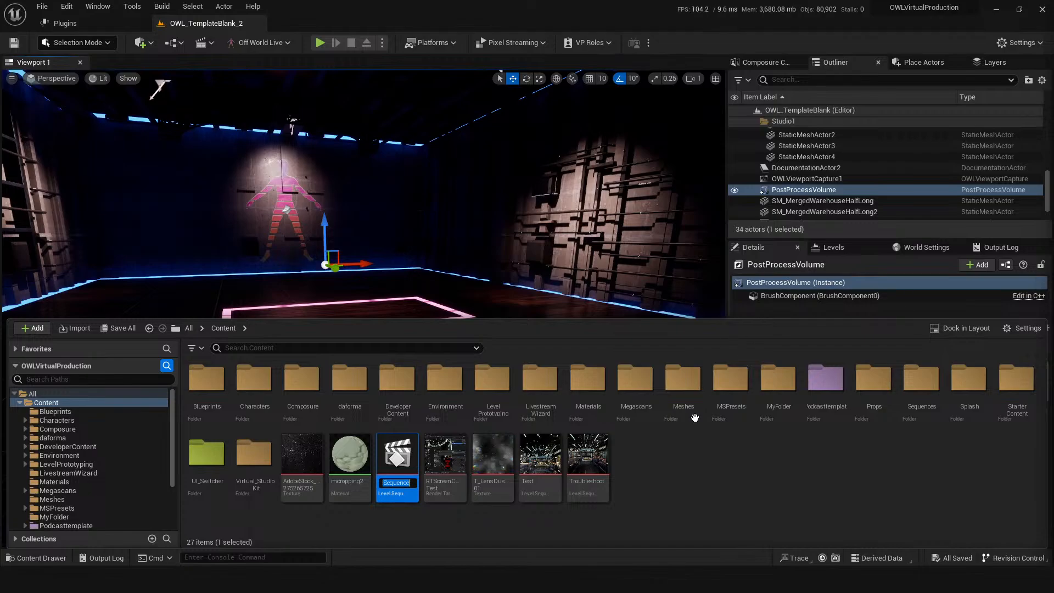
pyautogui.press('Return')
# Place the new level sequence on the studio floor and open it in Sequencer
pyautogui.moveTo(417, 464); pyautogui.dragTo(501, 356)
pyautogui.hotkey('ctrl', 'space')
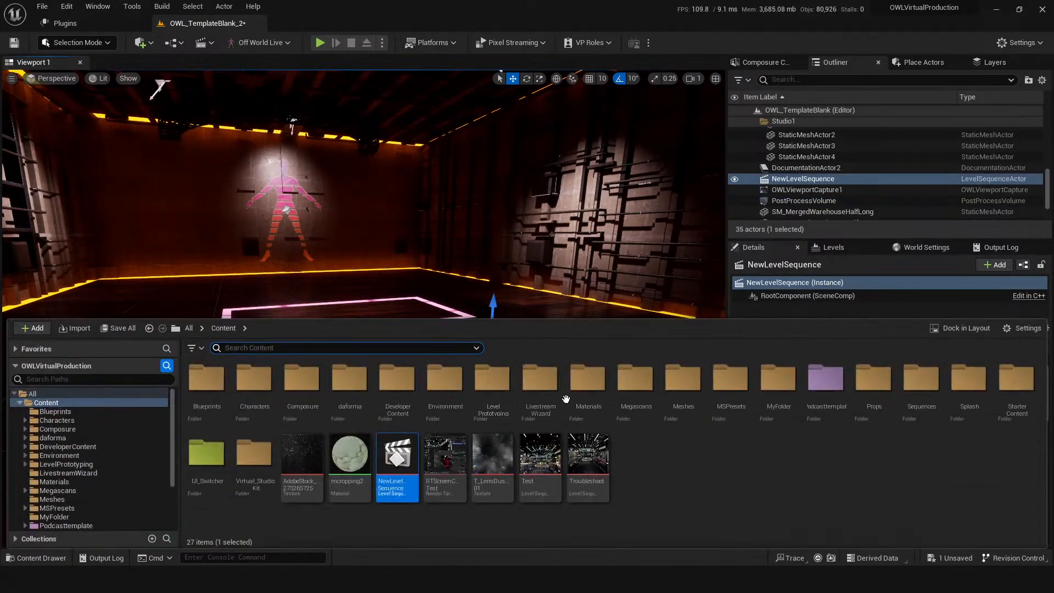
pyautogui.doubleClick(398, 483)
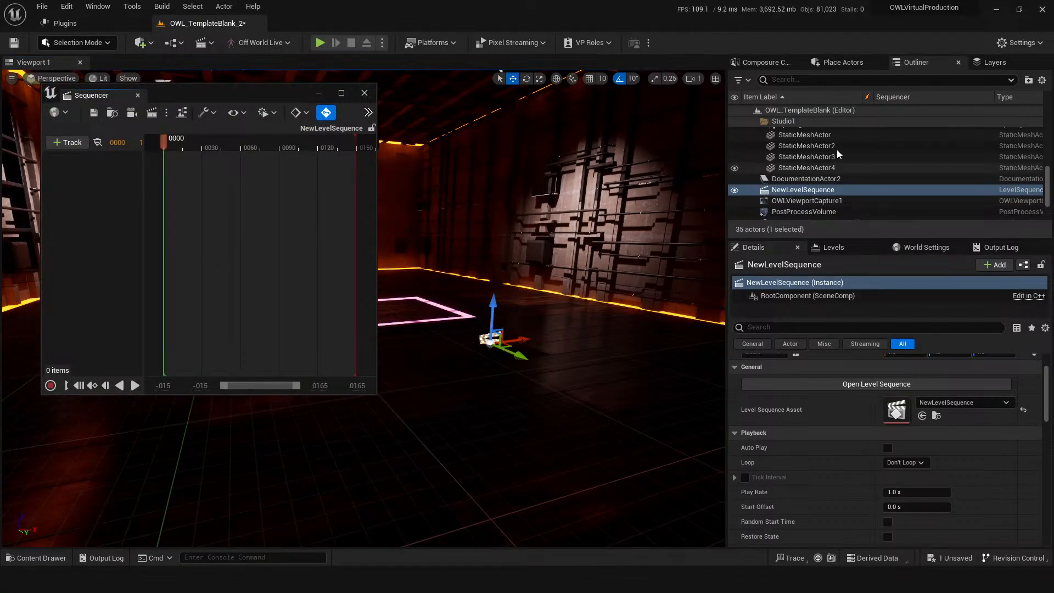
# Filter the level's actors by "pos" and add the PostProcessVolume to the level sequence as an actor track
pyautogui.click(812, 79)
pyautogui.write('pos')
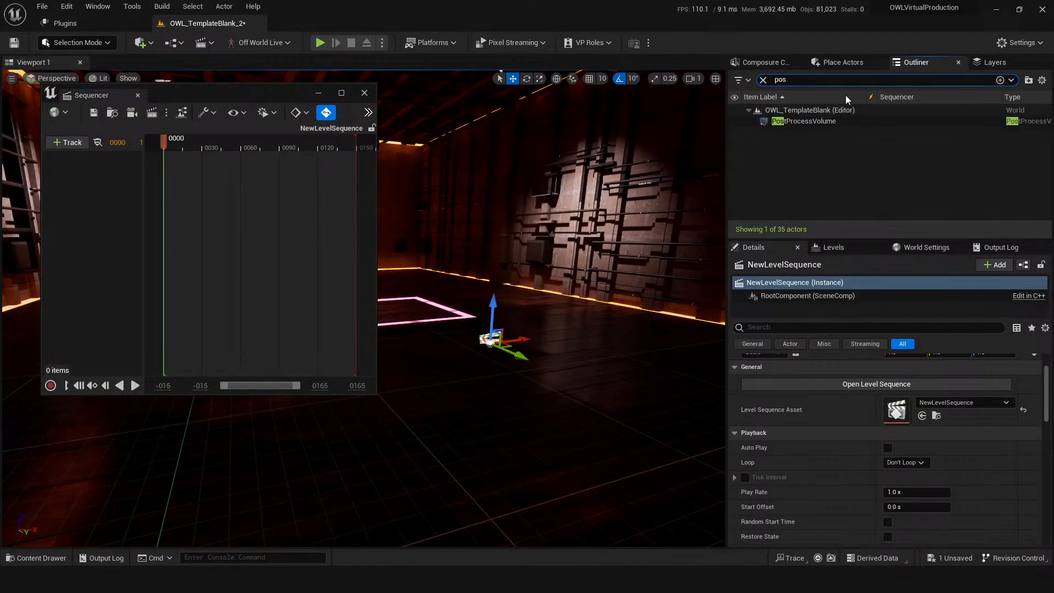
pyautogui.click(812, 121)
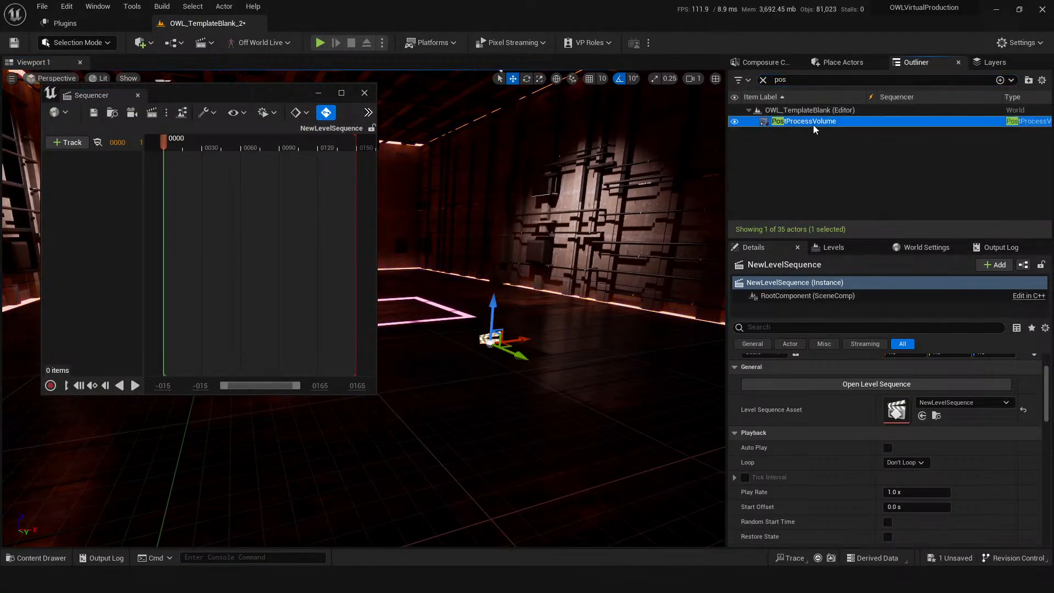
pyautogui.click(70, 143)
pyautogui.moveTo(88, 160)
pyautogui.click(264, 160)
# Examine the track types that can be added to the PostProcessVolume in the sequence, without adding one
pyautogui.click(123, 158)
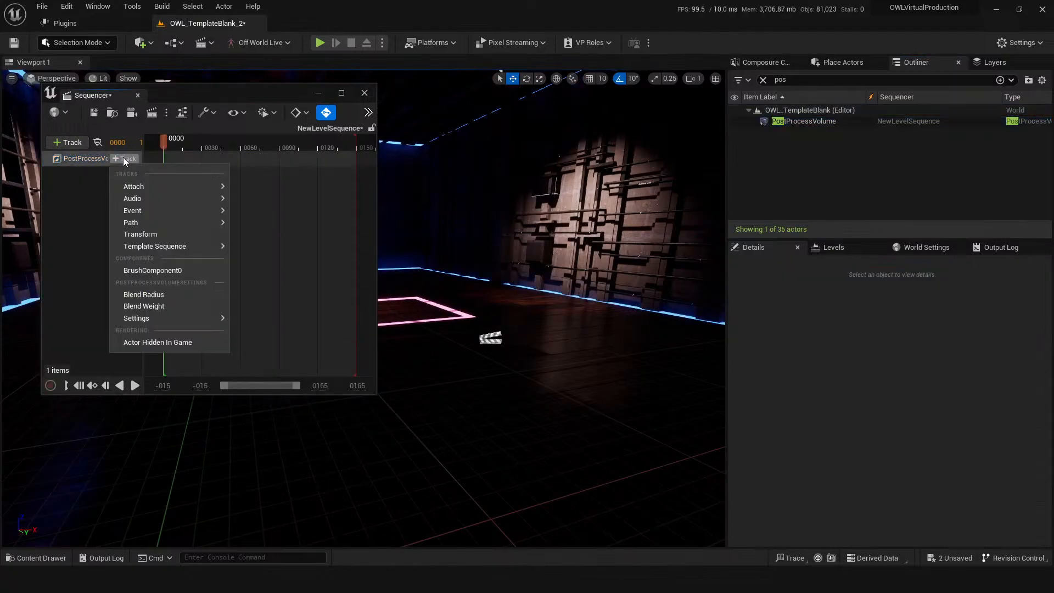
pyautogui.moveTo(168, 215)
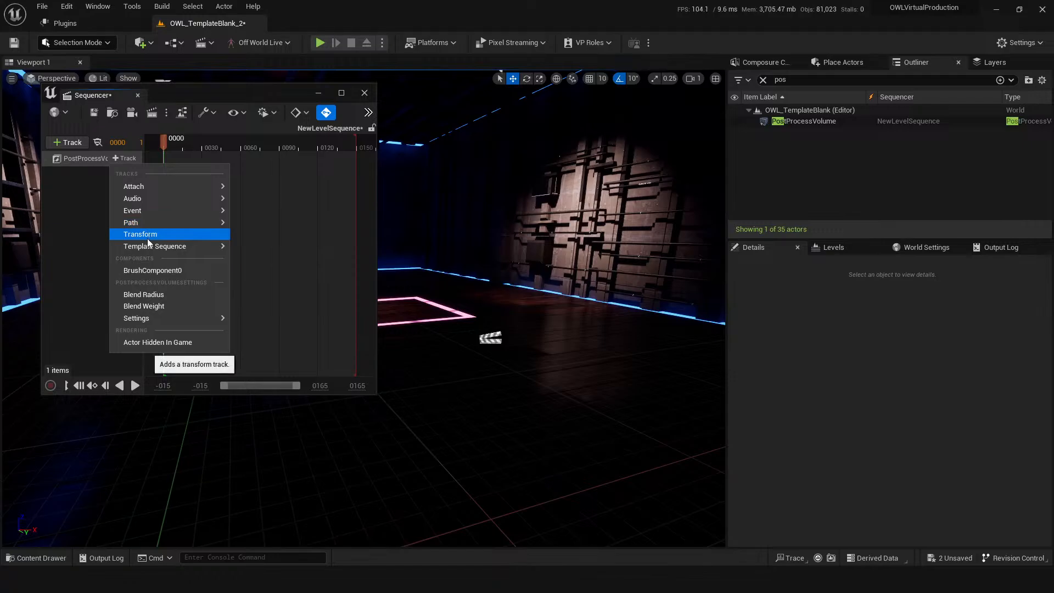
pyautogui.click(78, 209)
pyautogui.click(92, 158)
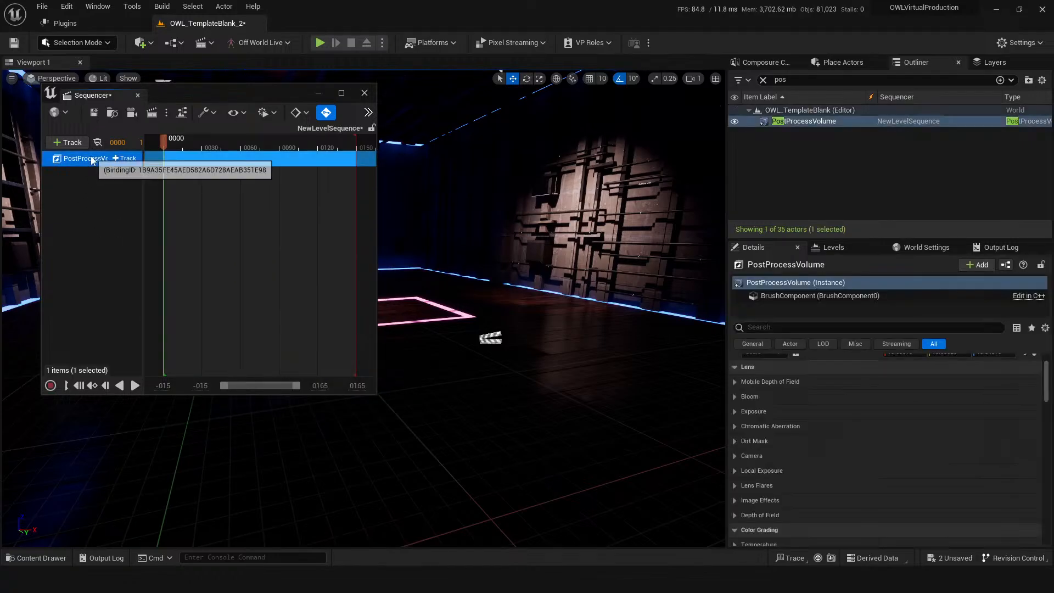
# Delete the PostProcessVolume track, save the level sequence and close Sequencer
pyautogui.press('Delete')
pyautogui.click(94, 113)
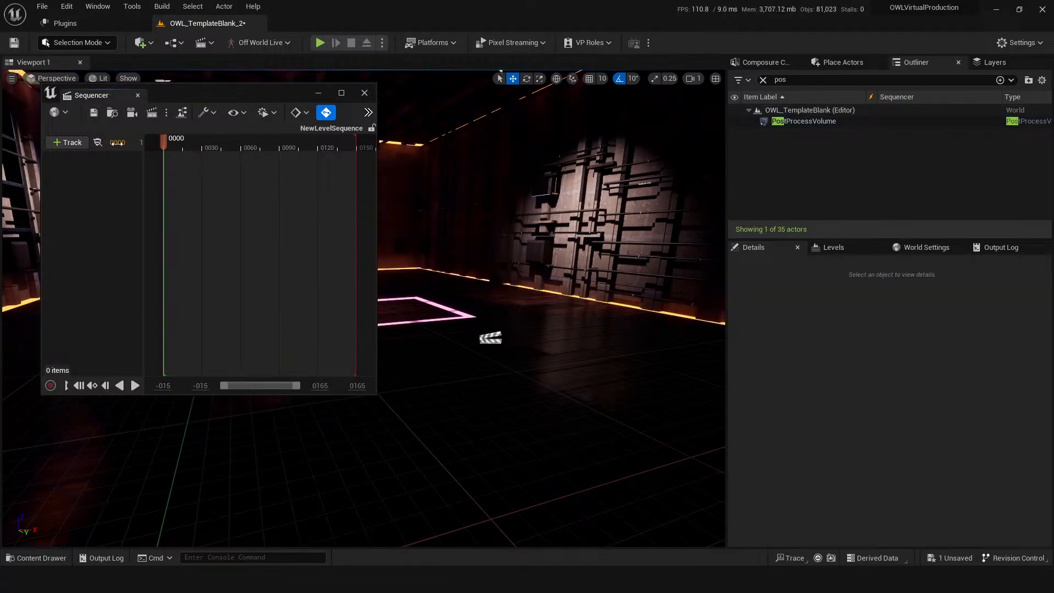
pyautogui.click(364, 93)
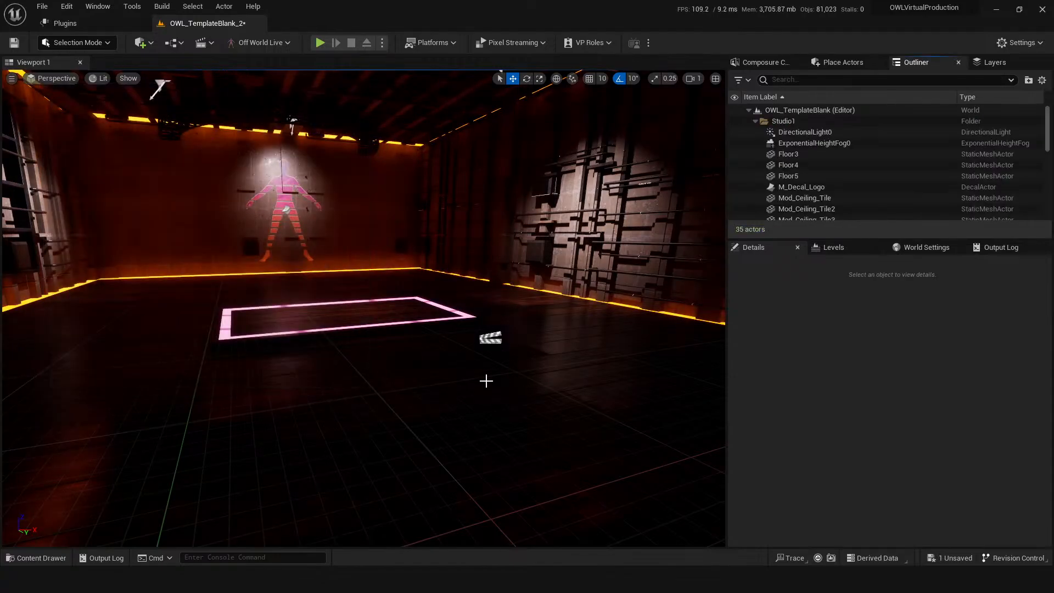
# Delete the level sequence actor from the studio floor
pyautogui.hotkey('ctrl', 'space')
pyautogui.click(396, 465)
pyautogui.hotkey('ctrl', 'space')
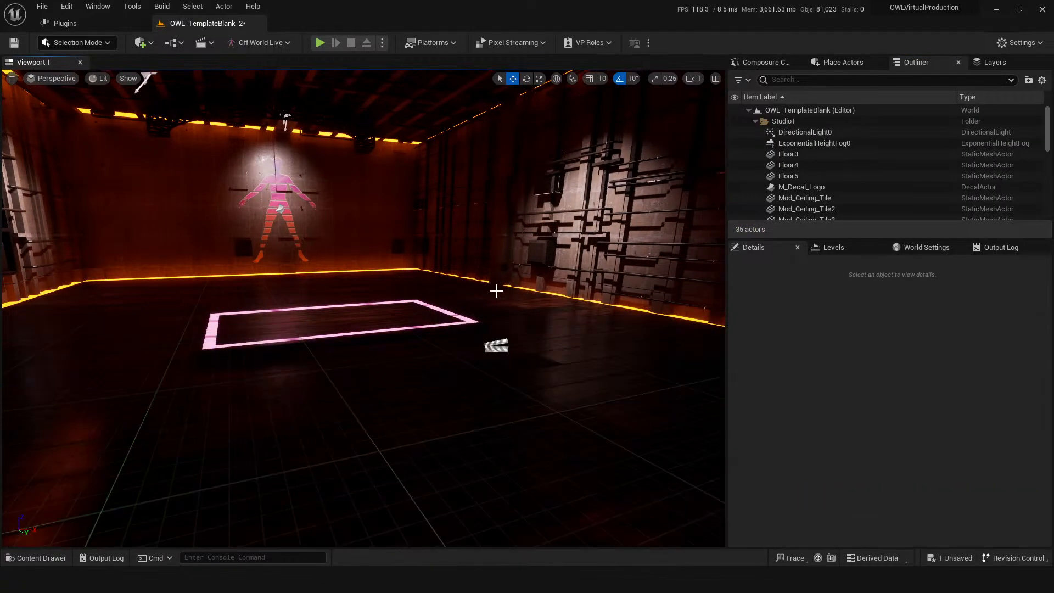
pyautogui.click(492, 354)
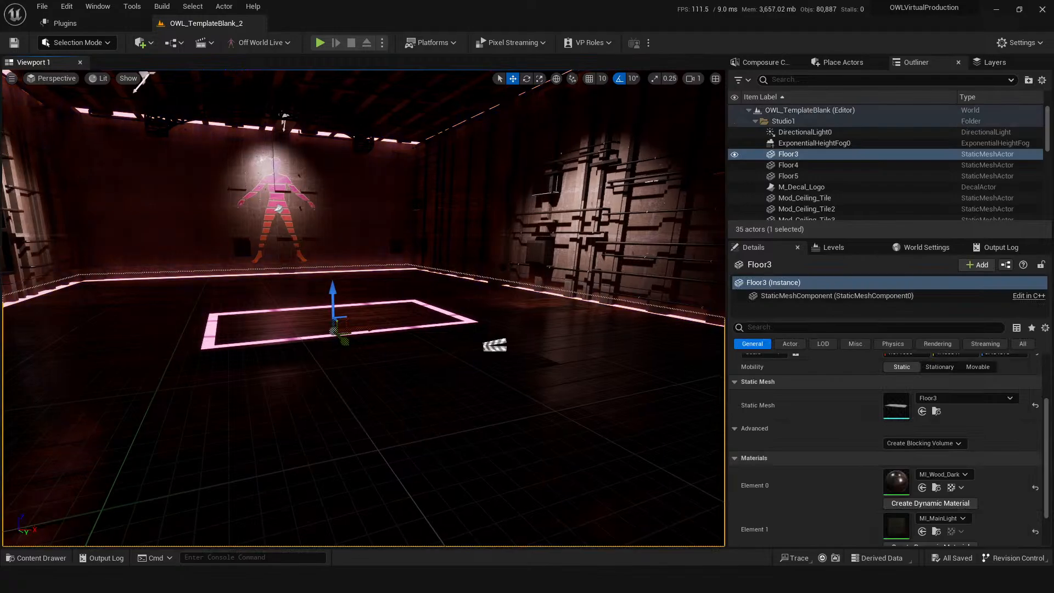
pyautogui.click(495, 348)
pyautogui.press('Delete')
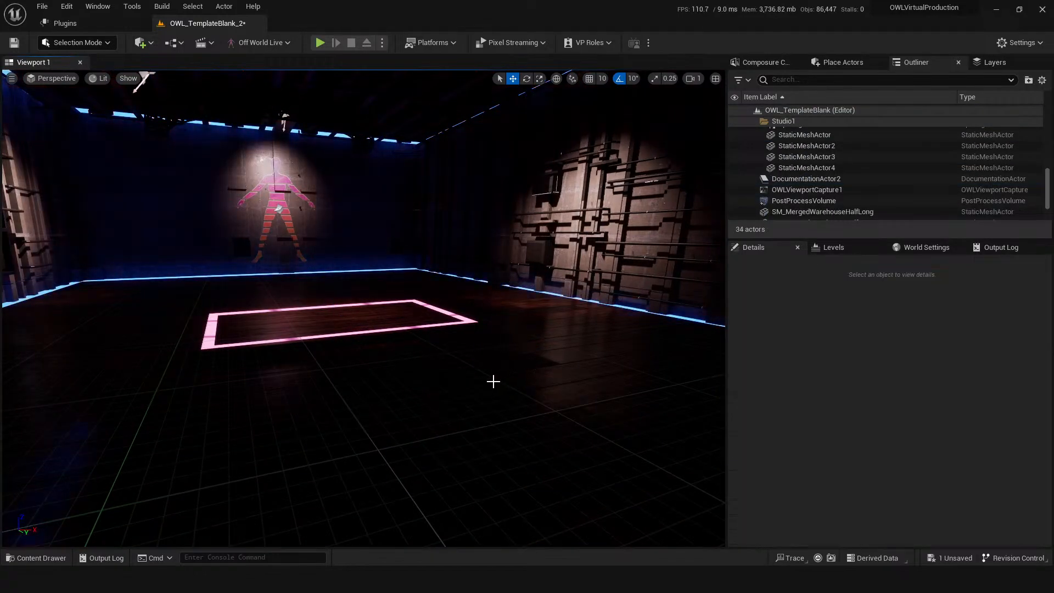
# Force delete the NewLevelSequence asset from the Content folder
pyautogui.hotkey('ctrl', 'space')
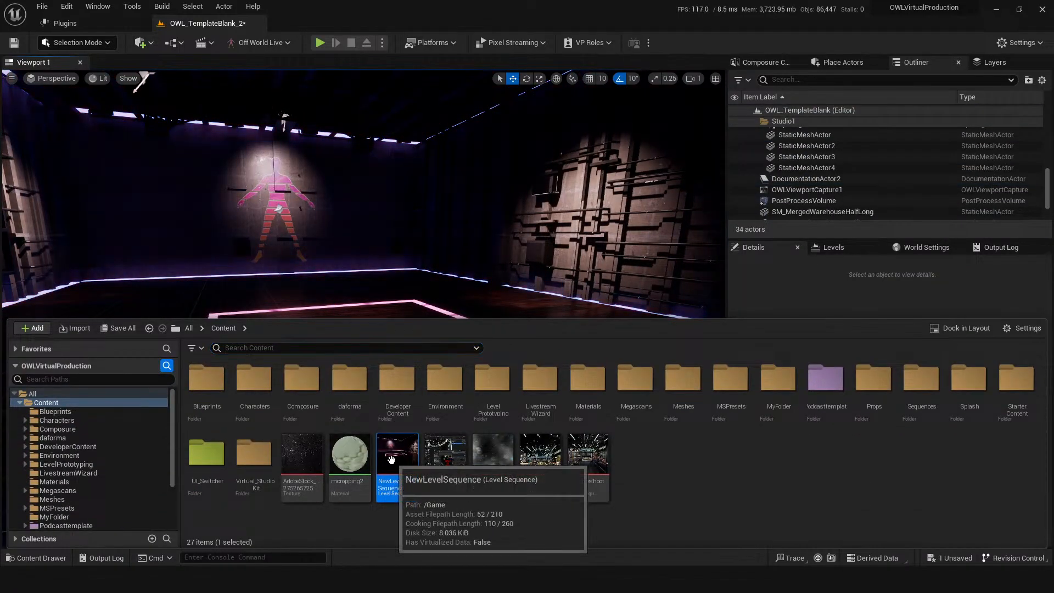
pyautogui.press('Delete')
pyautogui.click(493, 466)
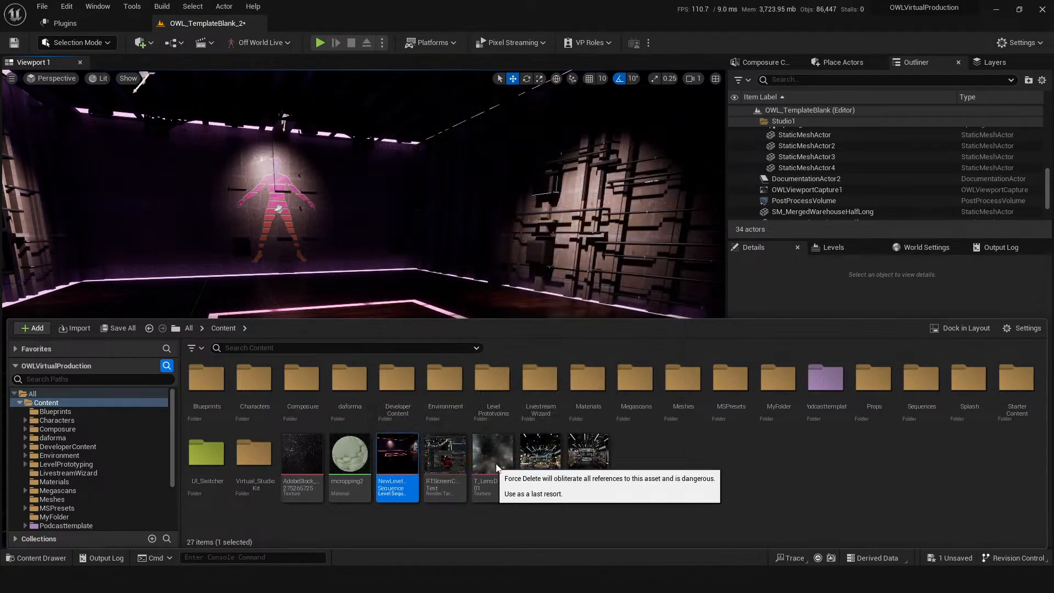
pyautogui.click(490, 422)
pyautogui.moveTo(490, 422); pyautogui.dragTo(494, 376)
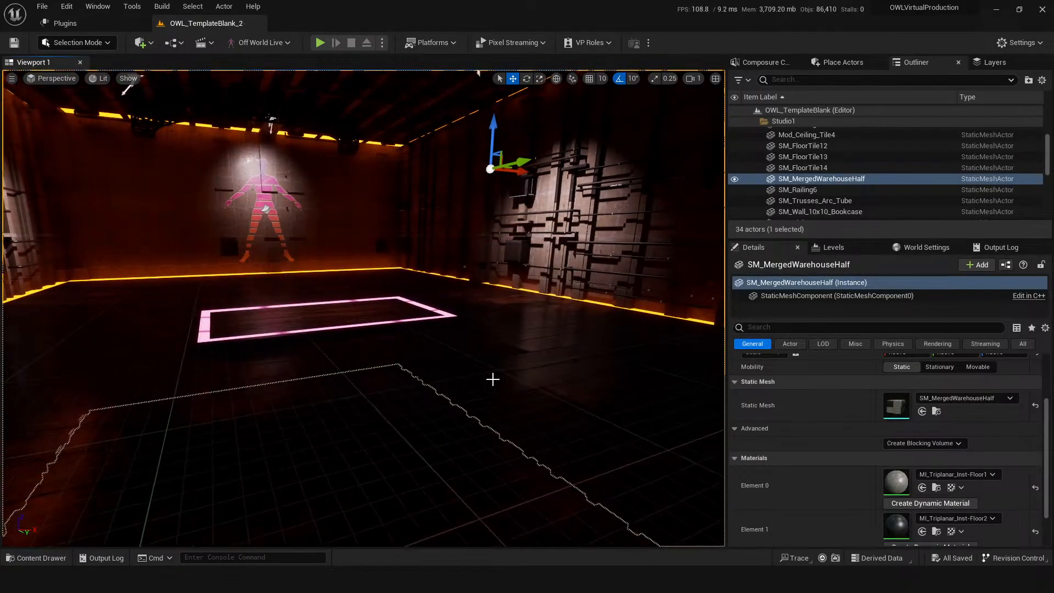
pyautogui.hotkey('ctrl', 'space')
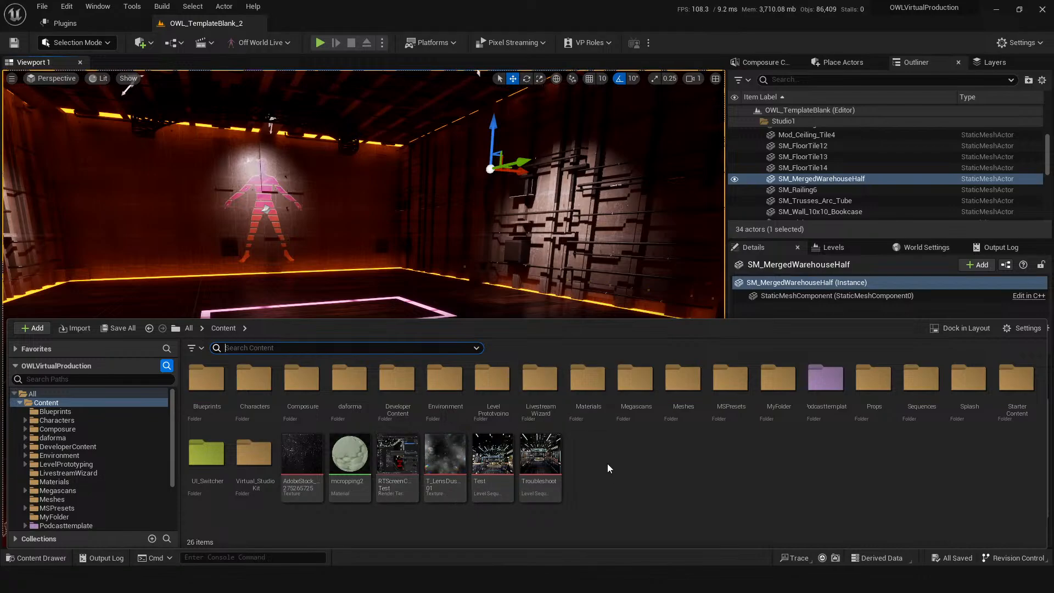
pyautogui.hotkey('ctrl', 'space')
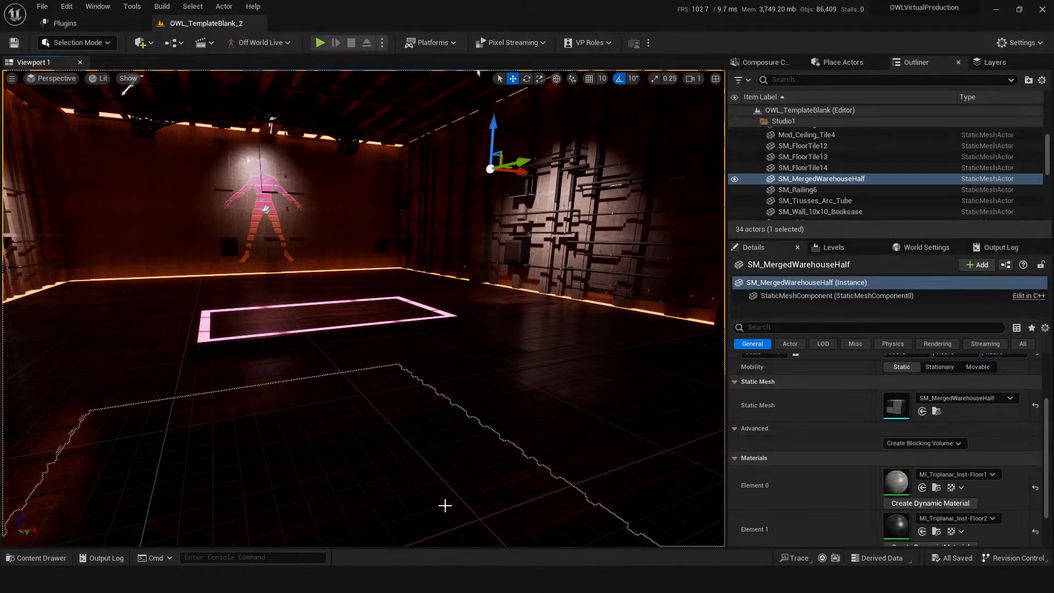
pyautogui.moveTo(442, 434); pyautogui.dragTo(424, 396, button='right')
pyautogui.click(415, 412)
pyautogui.scroll(-2, 456, 396)
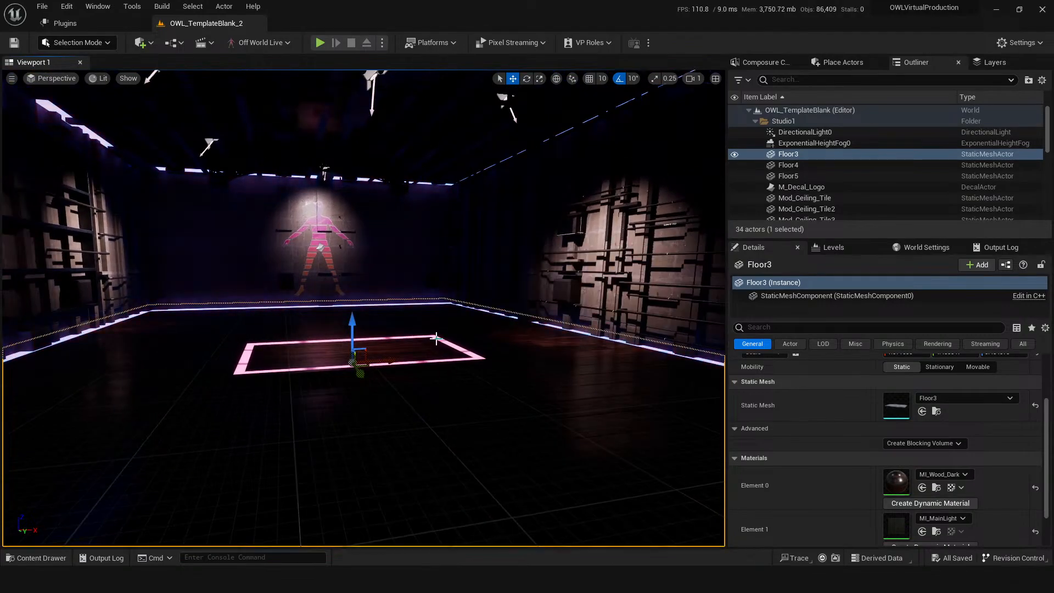
pyautogui.moveTo(428, 447); pyautogui.dragTo(439, 433)
# Look through the Podcasttemplate folder's levels, media and level sequences, and return to the Content folder
pyautogui.hotkey('ctrl', 'space')
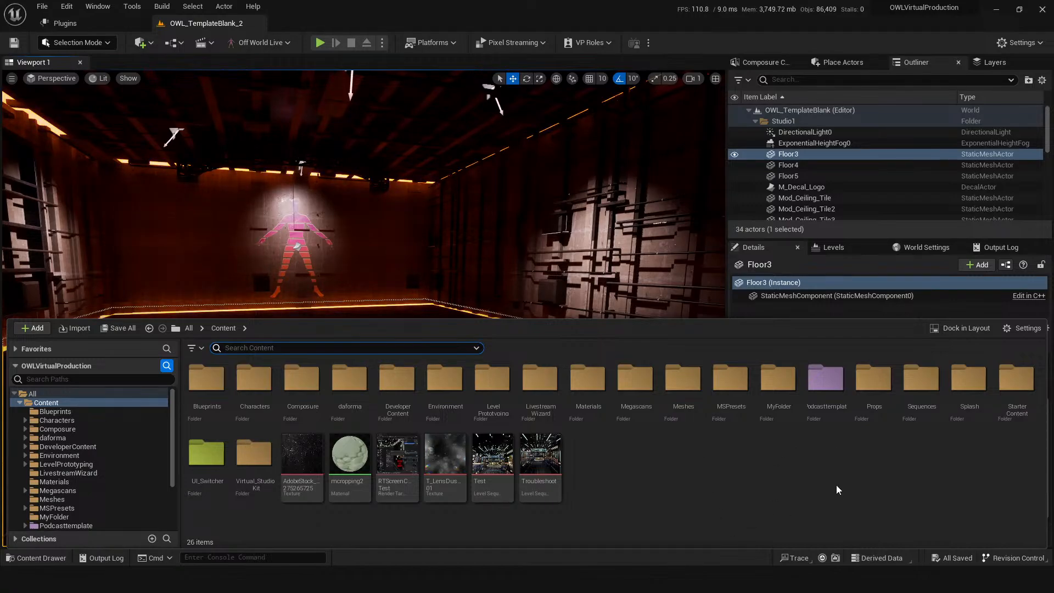
pyautogui.doubleClick(825, 378)
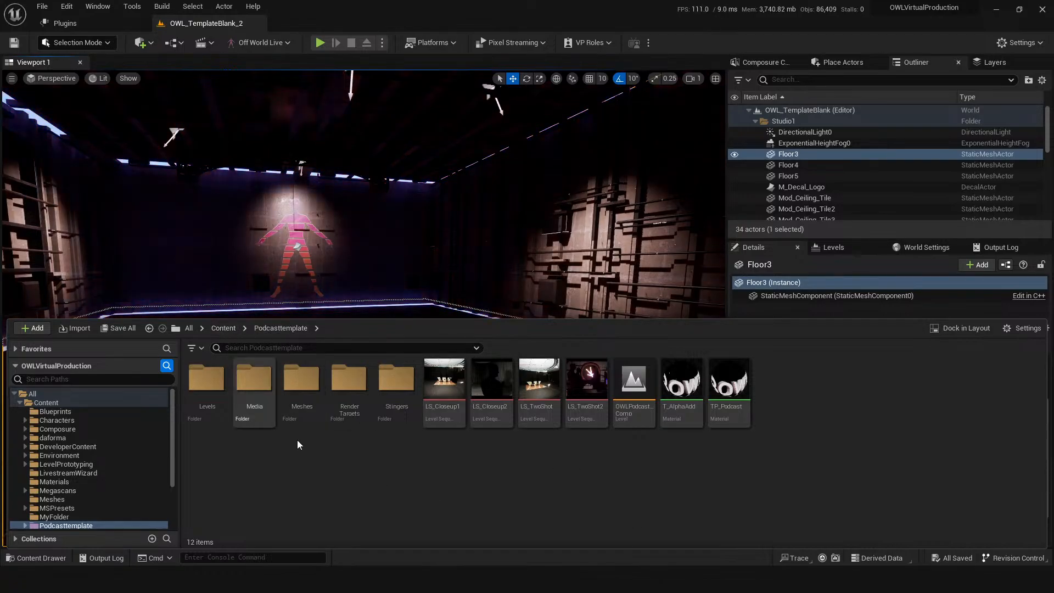
pyautogui.click(219, 329)
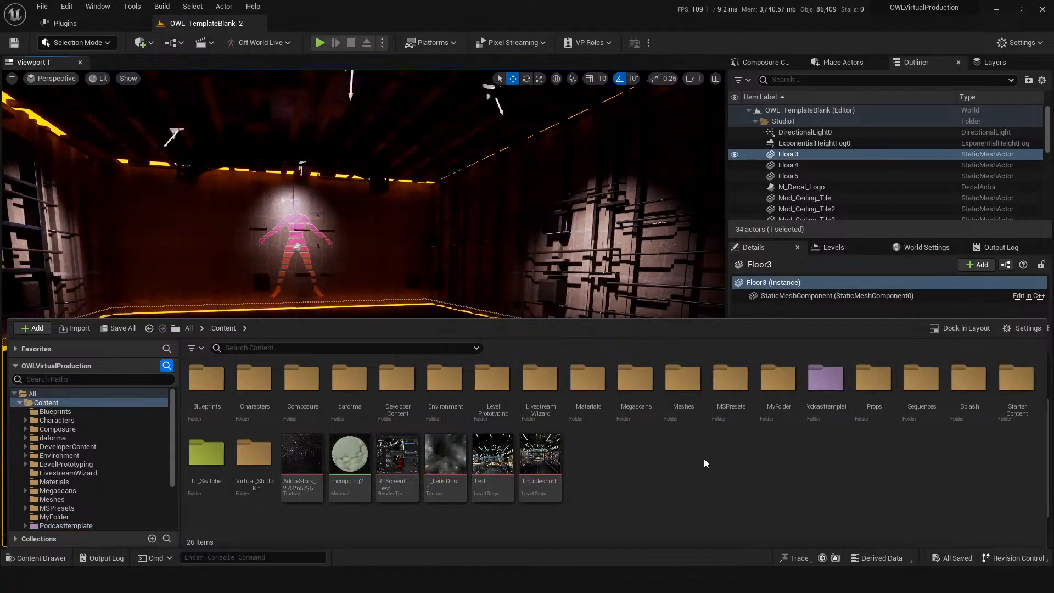
# Open the OWLStudio_A level from the LevelPrototyping folder and look over its stage
pyautogui.doubleClick(492, 384)
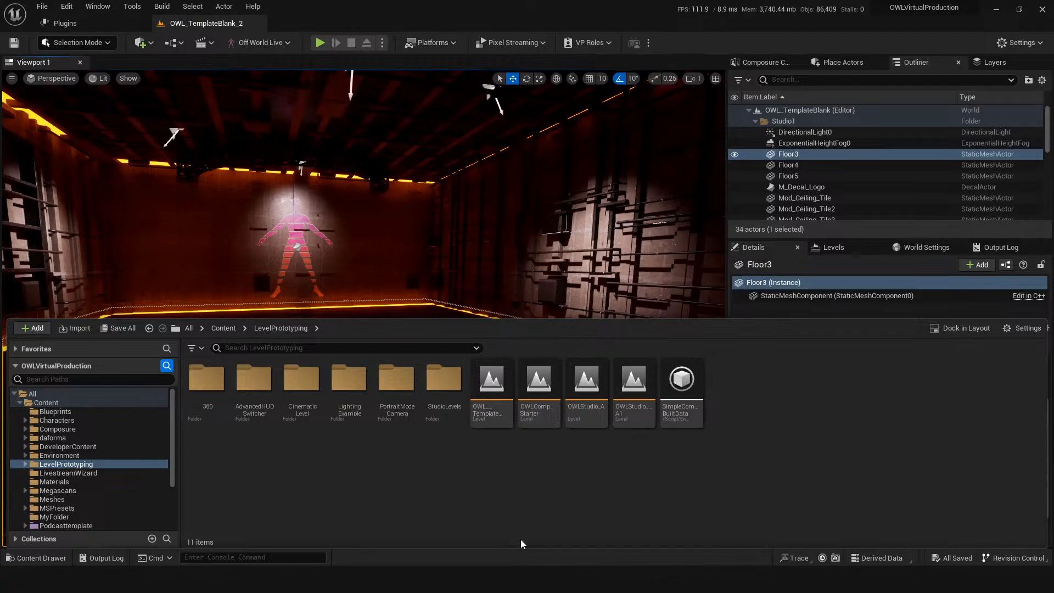
pyautogui.doubleClick(585, 382)
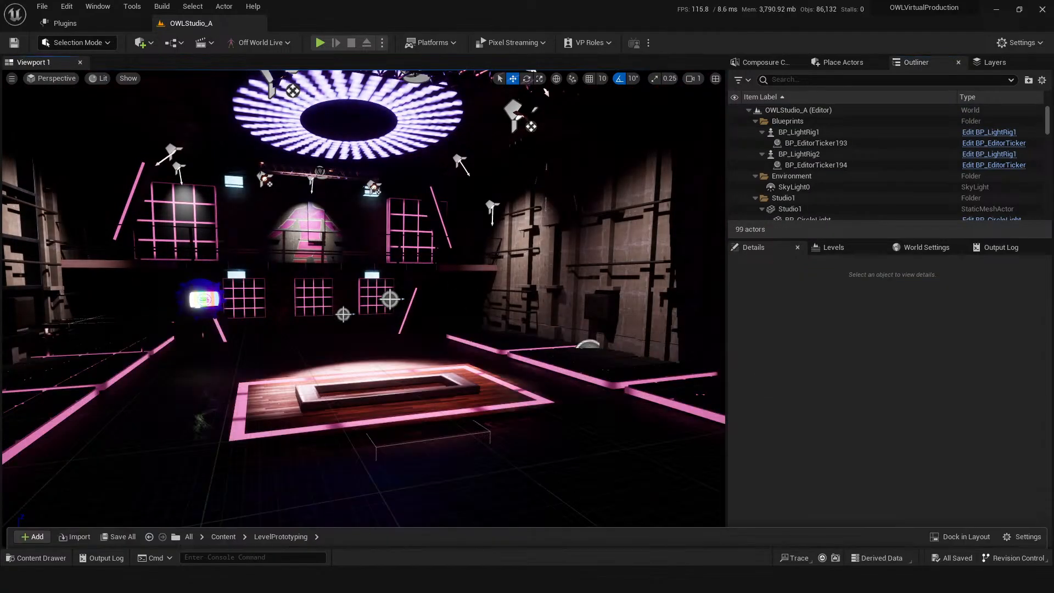
pyautogui.scroll(-4, 455, 297)
pyautogui.scroll(2, 454, 297)
pyautogui.moveTo(454, 297); pyautogui.dragTo(457, 313, button='right')
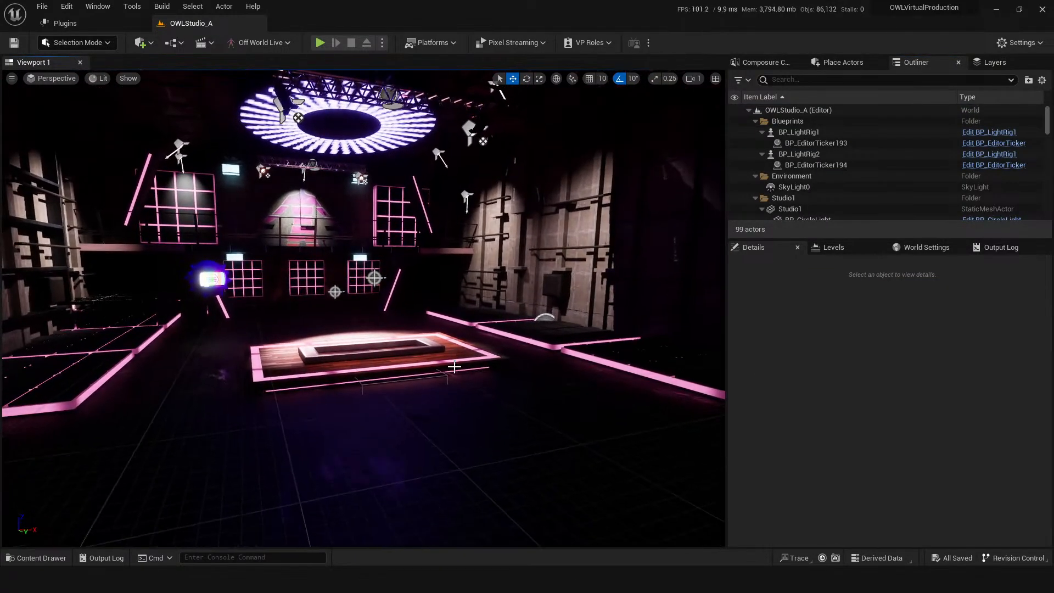
pyautogui.scroll(-2, 452, 381)
pyautogui.scroll(4, 430, 430)
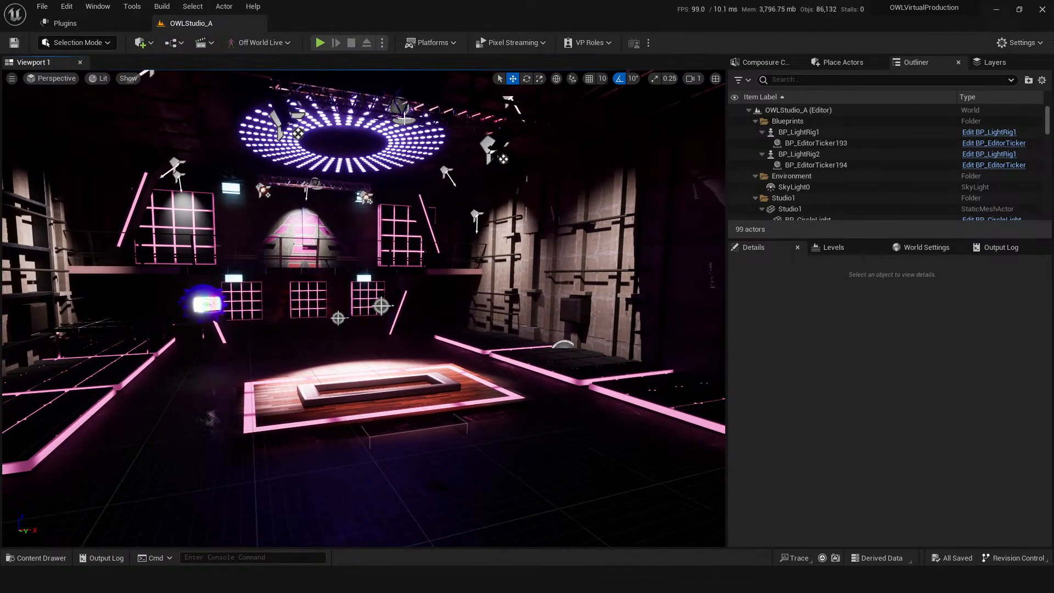
# Try a different intensity for all lights on BP_LightRig1, and undo the change
pyautogui.click(405, 114)
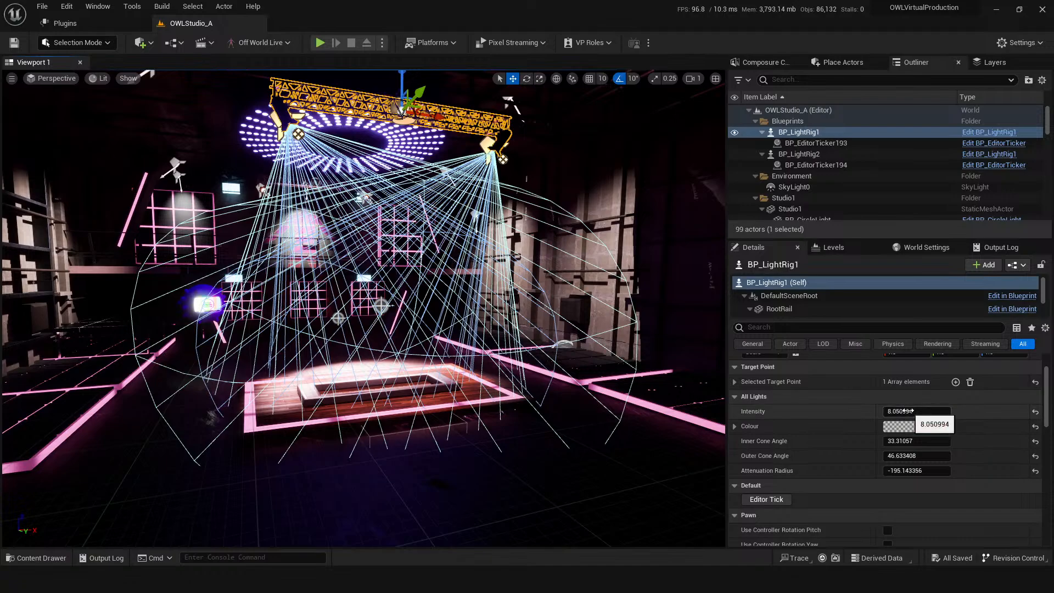
pyautogui.moveTo(907, 411); pyautogui.dragTo(881, 412)
pyautogui.hotkey('ctrl', 'z')
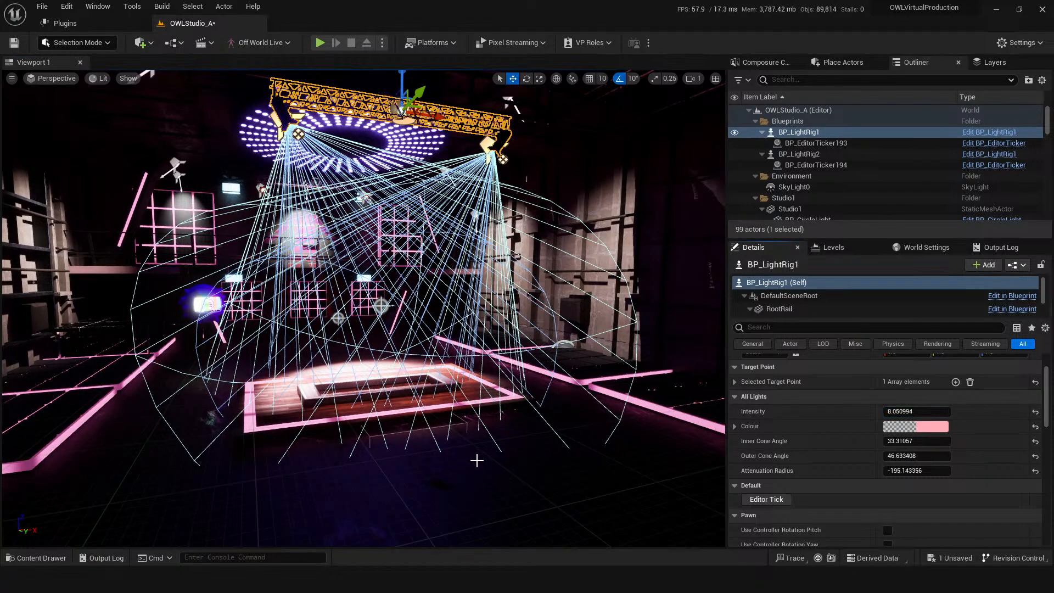
# Lower the All Lights intensity of BP_LightRig2 to about 69 and save the level
pyautogui.scroll(1, 473, 444)
pyautogui.moveTo(473, 443)
pyautogui.mouseDown(button='right')
pyautogui.moveTo(524, 447)
pyautogui.moveTo(469, 437)
pyautogui.mouseUp(button='right')
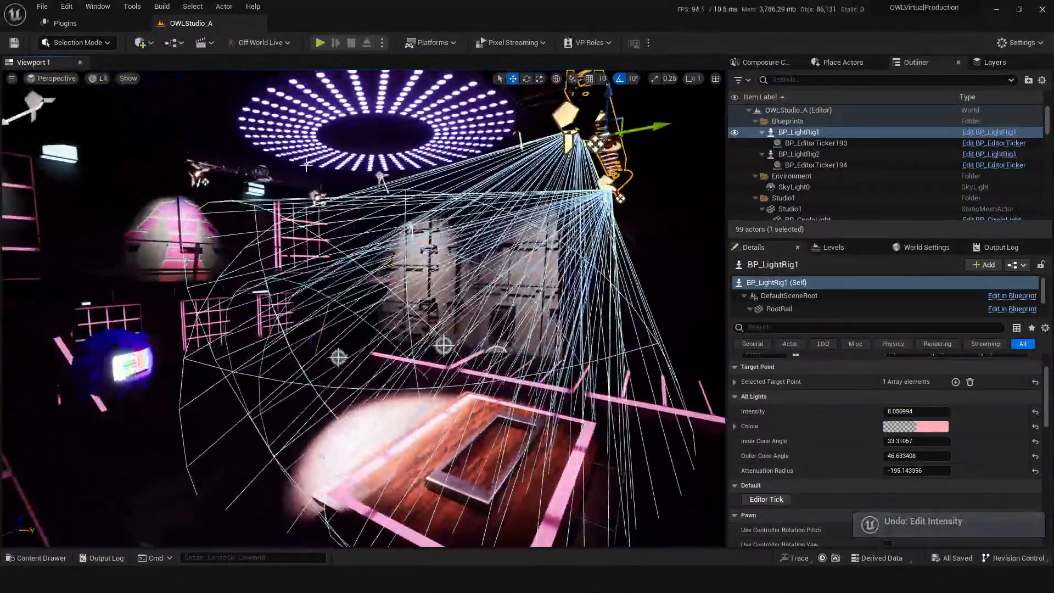
pyautogui.click(274, 144)
pyautogui.moveTo(274, 145); pyautogui.dragTo(225, 146, button='right')
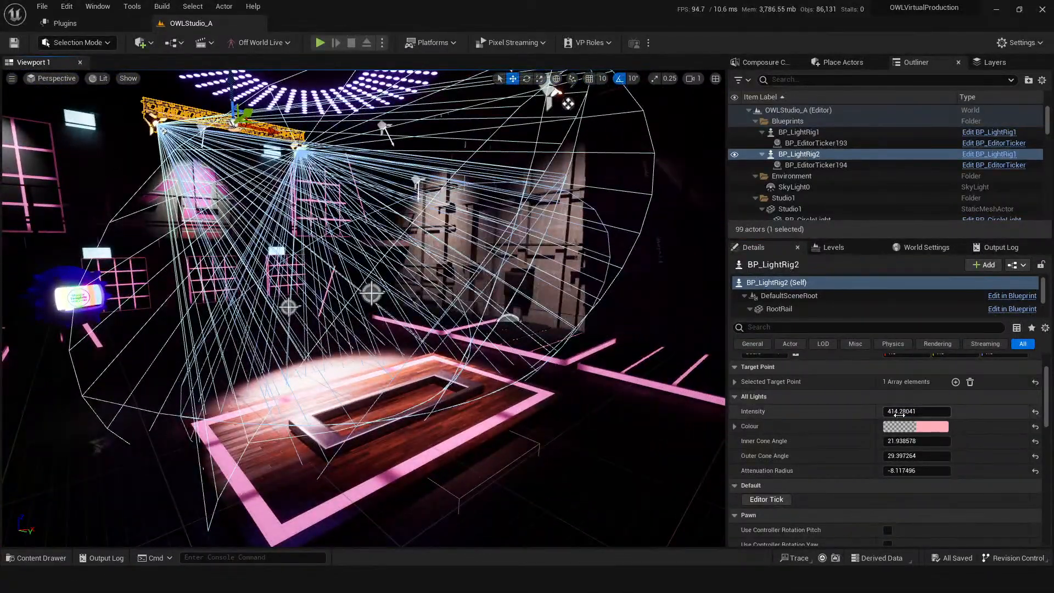
pyautogui.moveTo(911, 411); pyautogui.dragTo(887, 411)
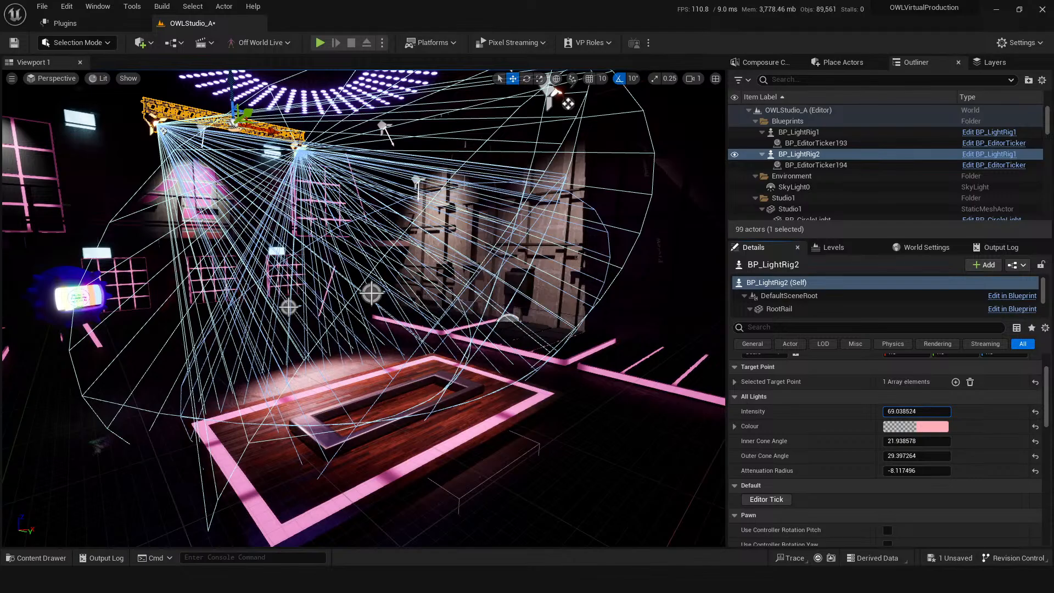
pyautogui.moveTo(362, 308); pyautogui.dragTo(568, 164, button='right')
pyautogui.hotkey('ctrl', 's')
# Delete the downward-facing SpotLight6 beside the stage
pyautogui.click(547, 416)
pyautogui.click(569, 177)
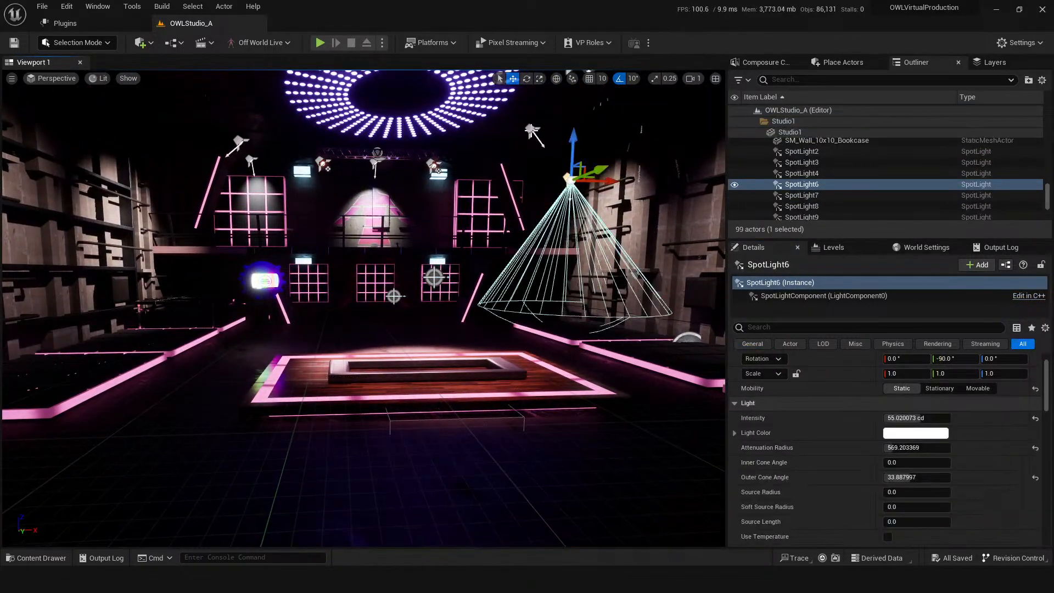
pyautogui.keyDown('ctrl'); pyautogui.click(531, 131); pyautogui.keyUp('ctrl')
pyautogui.click(571, 178)
pyautogui.press('Delete')
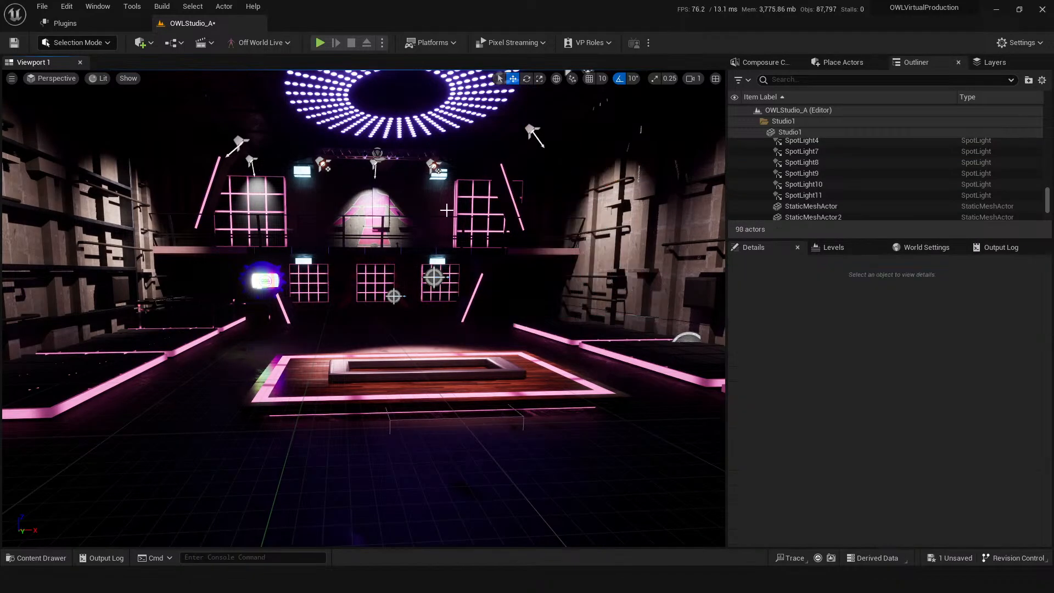
# Set the intensity of the two wall spotlights, SpotLight4 and SpotLight9, to 10 cd together and save the level
pyautogui.click(241, 135)
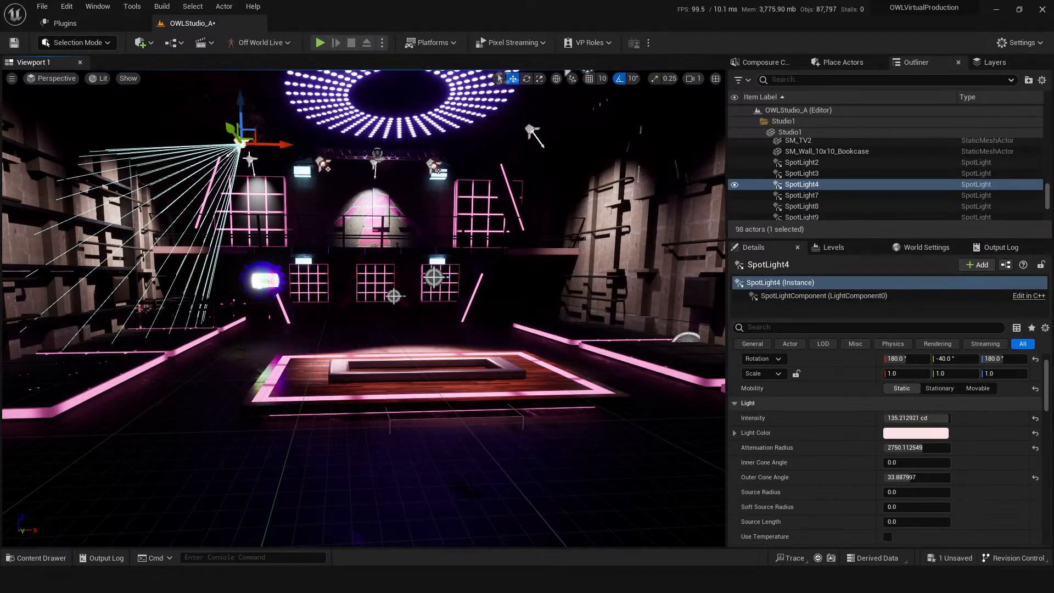
pyautogui.keyDown('ctrl'); pyautogui.click(531, 131); pyautogui.keyUp('ctrl')
pyautogui.click(907, 368)
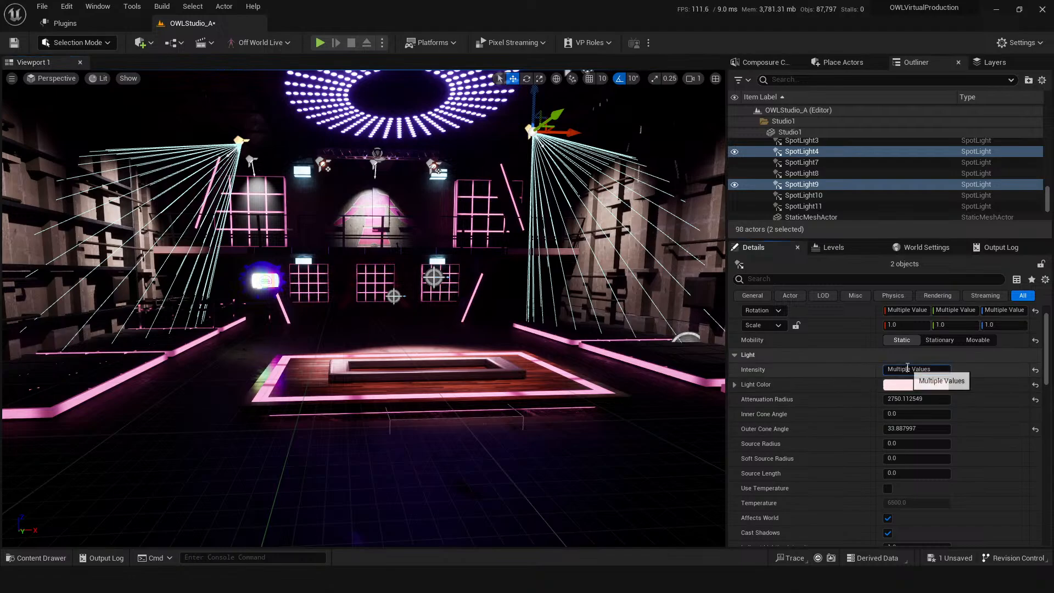
pyautogui.write('10')
pyautogui.press('Return')
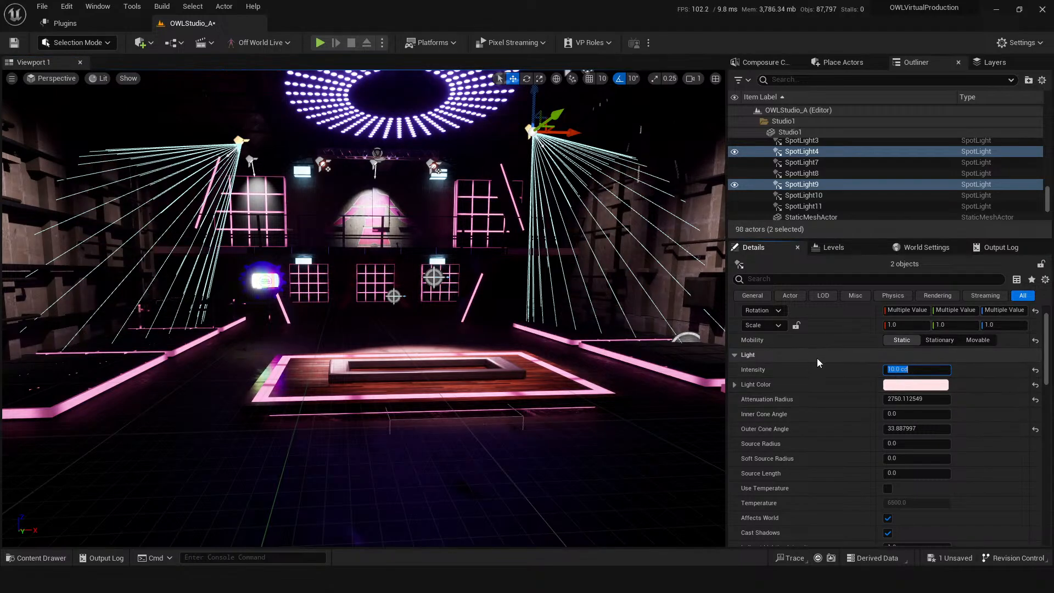
pyautogui.click(820, 359)
pyautogui.click(738, 357)
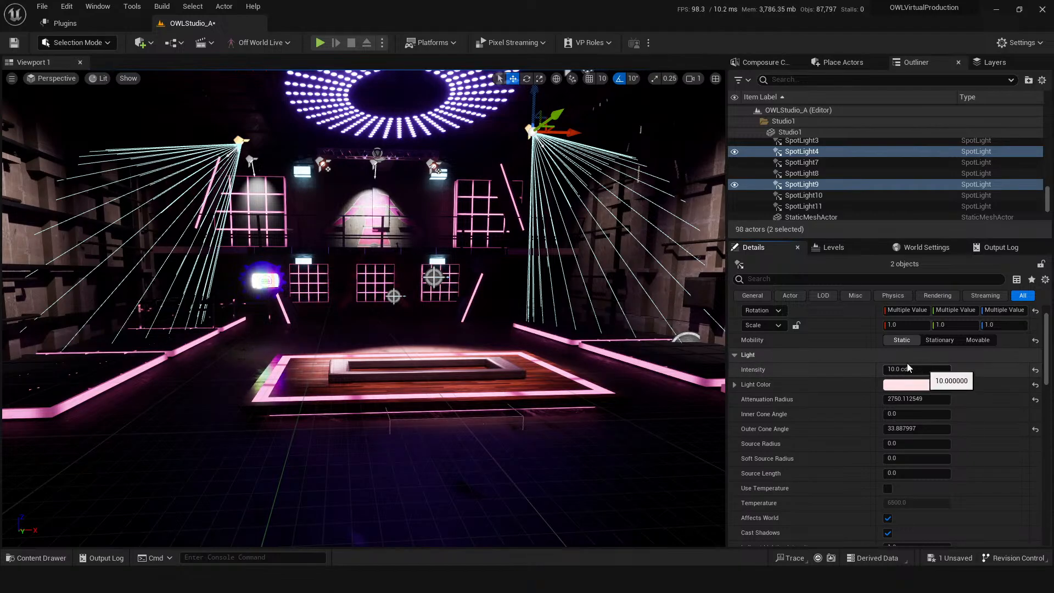
pyautogui.hotkey('ctrl', 's')
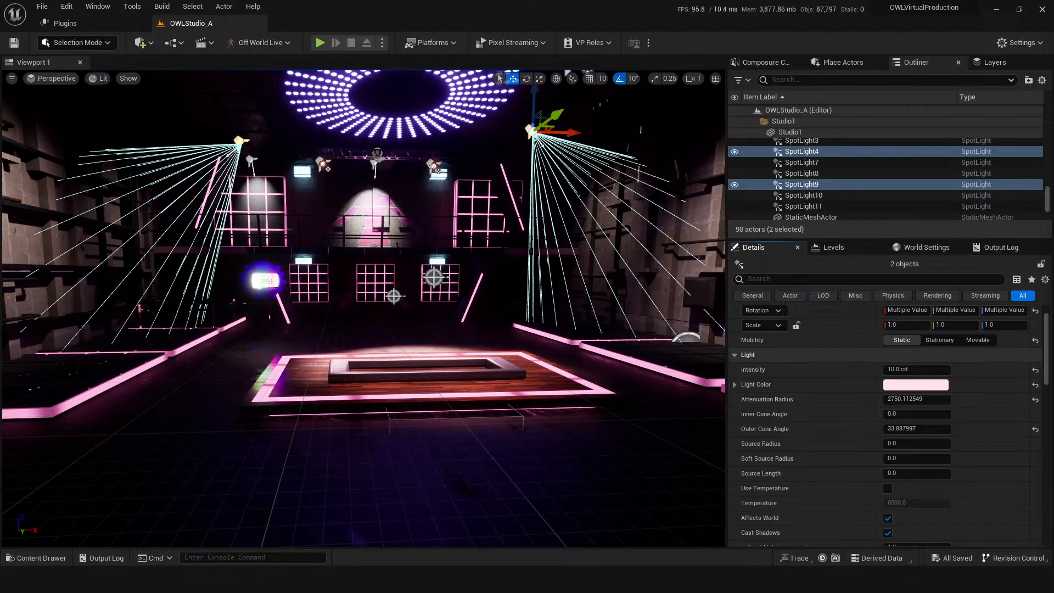
pyautogui.click(478, 443)
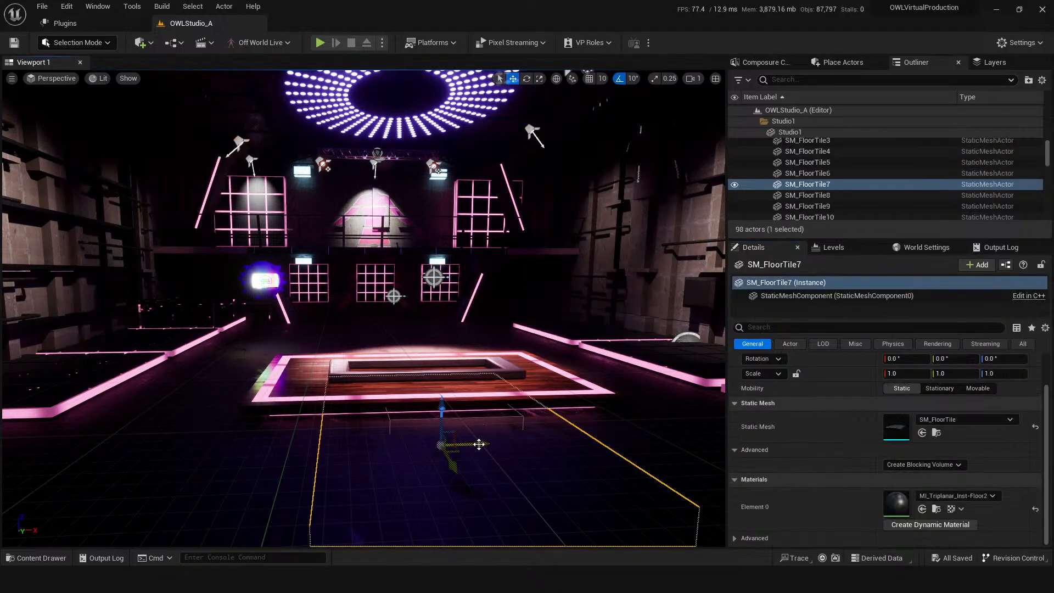
pyautogui.click(530, 289)
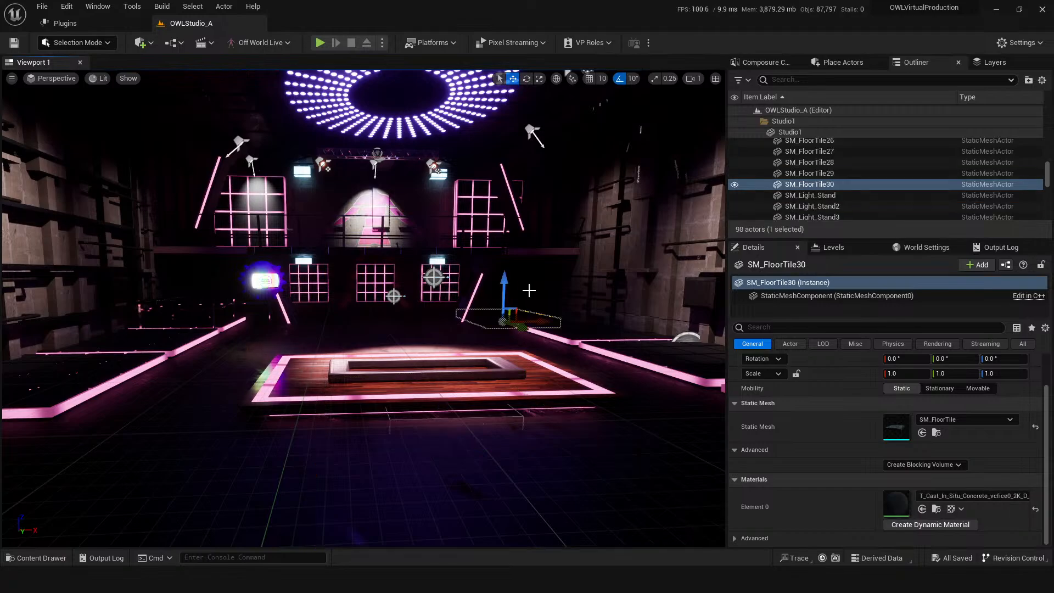
pyautogui.hotkey('ctrl', 's')
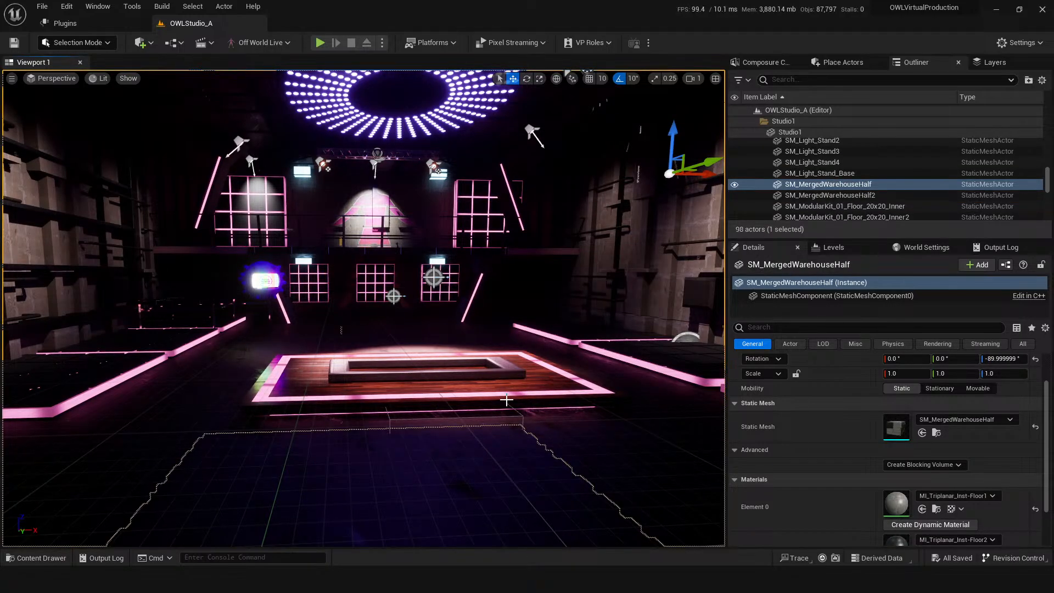
# Create a File Media Output asset with its default name in the LevelPrototyping folder and open it
pyautogui.hotkey('ctrl', 'space')
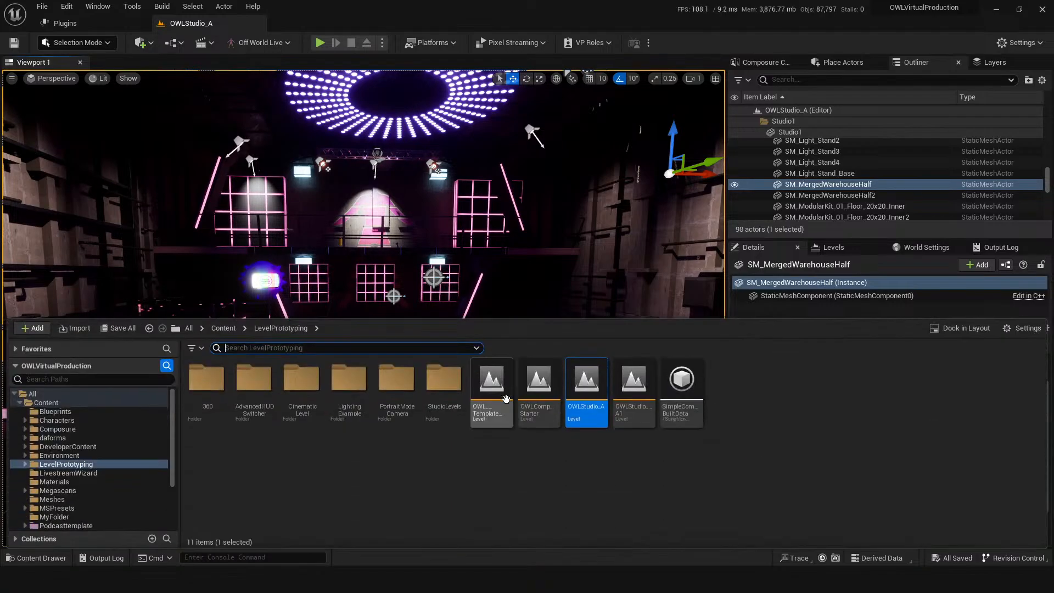
pyautogui.rightClick(494, 482)
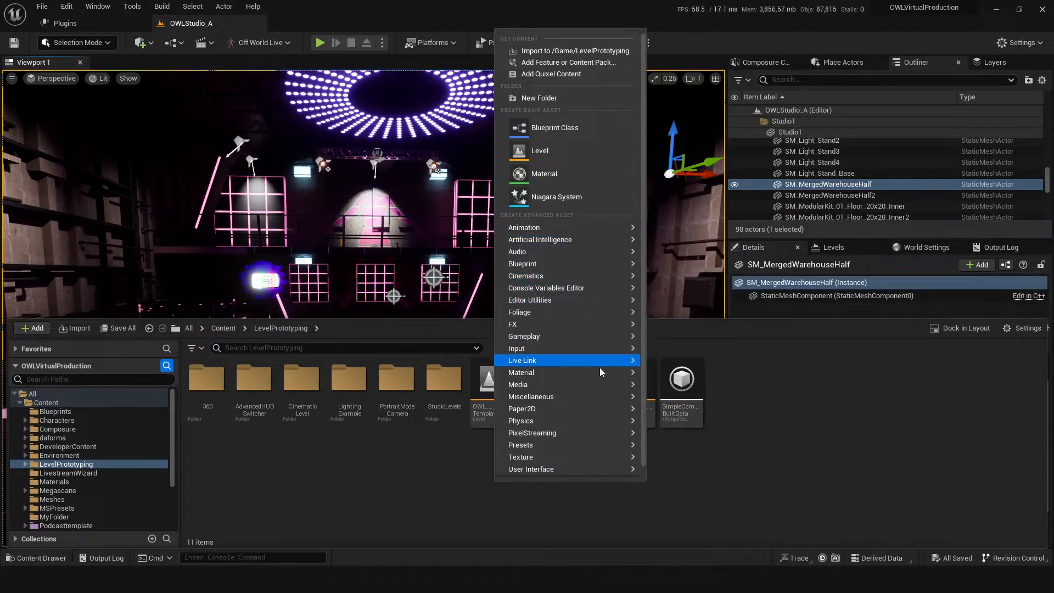
pyautogui.moveTo(558, 385)
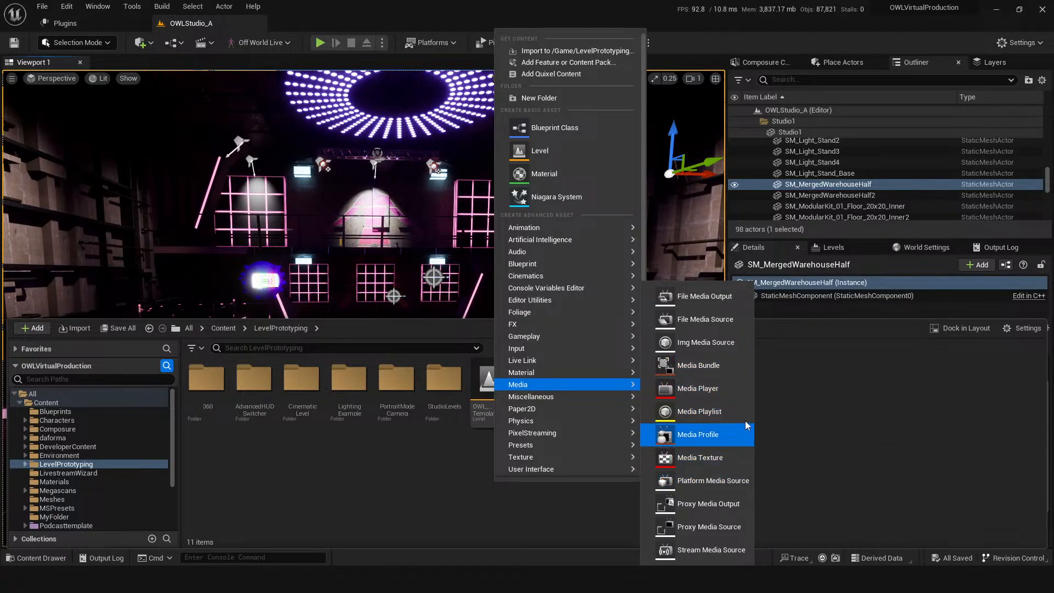
pyautogui.click(703, 296)
pyautogui.press('Return')
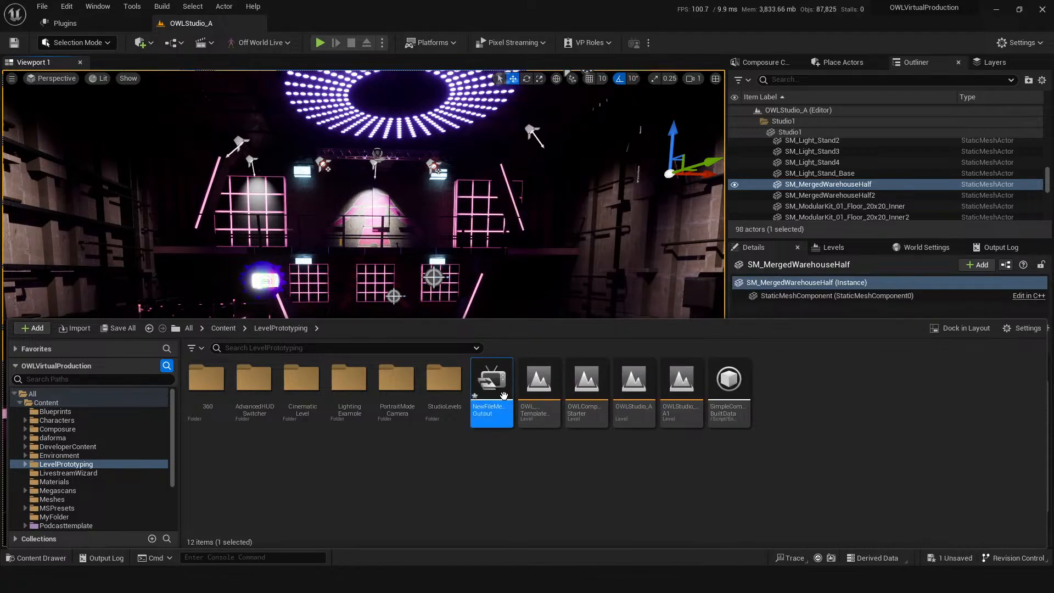
pyautogui.doubleClick(492, 400)
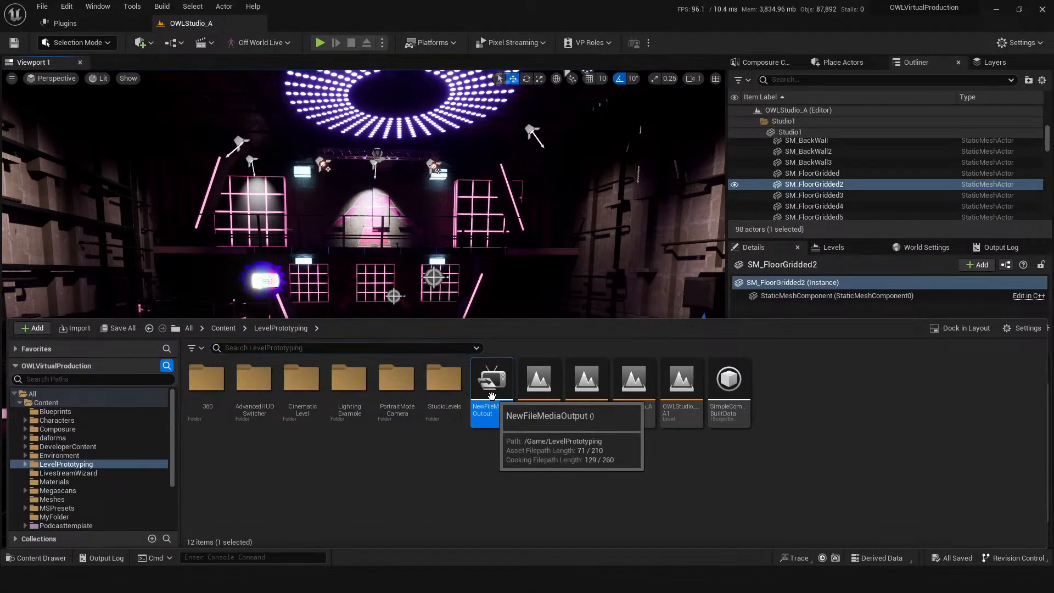
# Delete the NewFileMediaOutput asset from the LevelPrototyping folder
pyautogui.press('Delete')
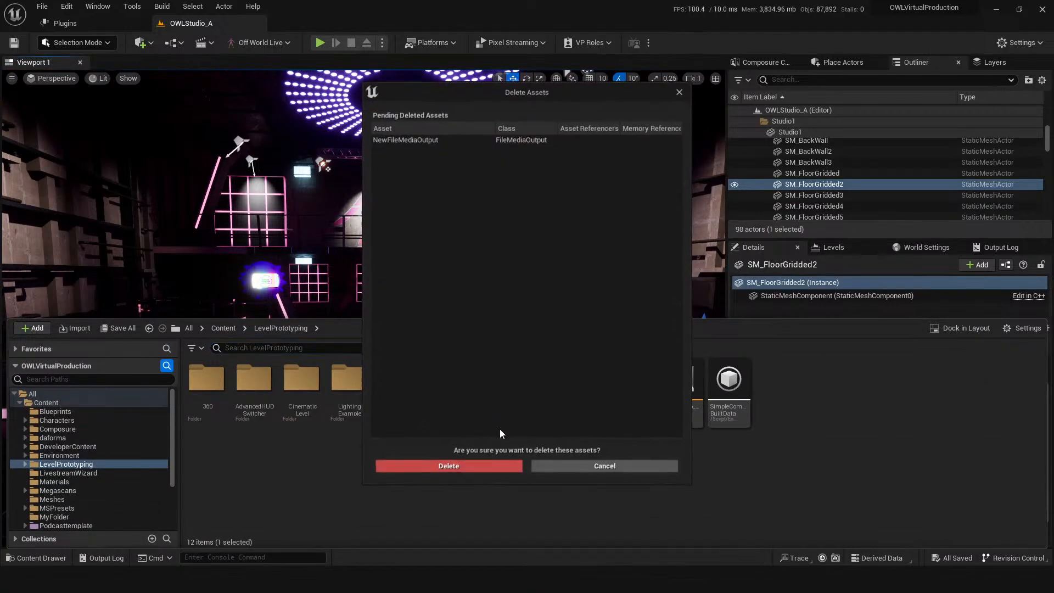
pyautogui.click(473, 465)
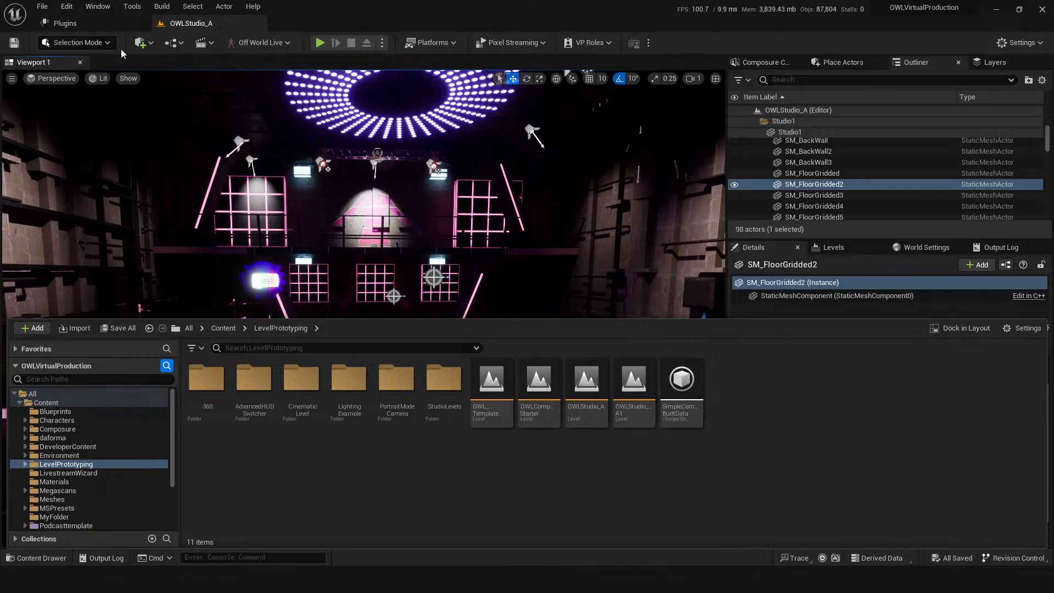
# Search the plugins for "media outp", enable AJA Media Player and Blackmagic Media Player, and restart the editor
pyautogui.click(66, 6)
pyautogui.click(129, 182)
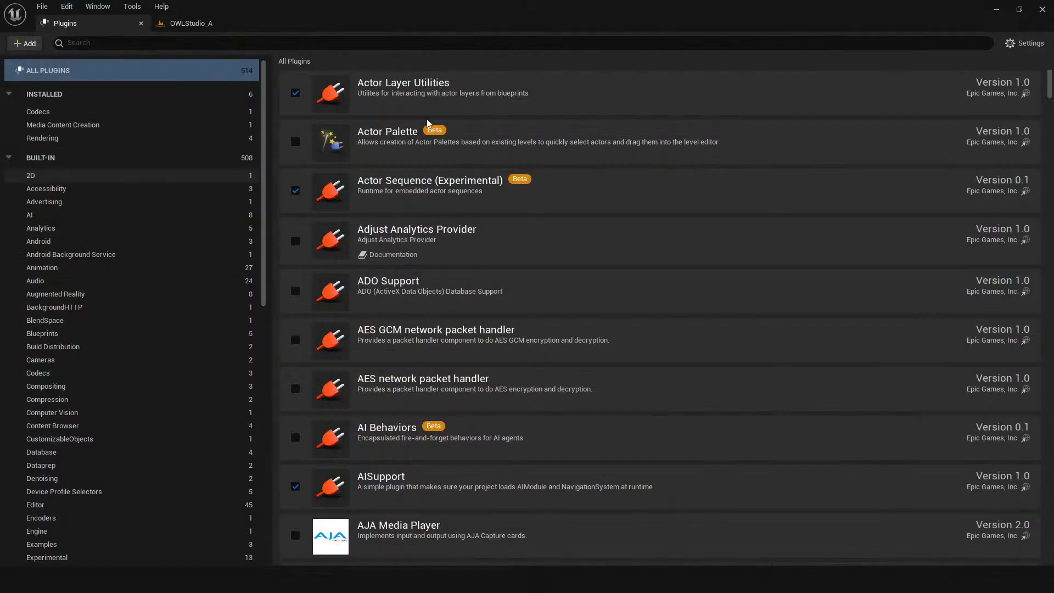
pyautogui.write('media')
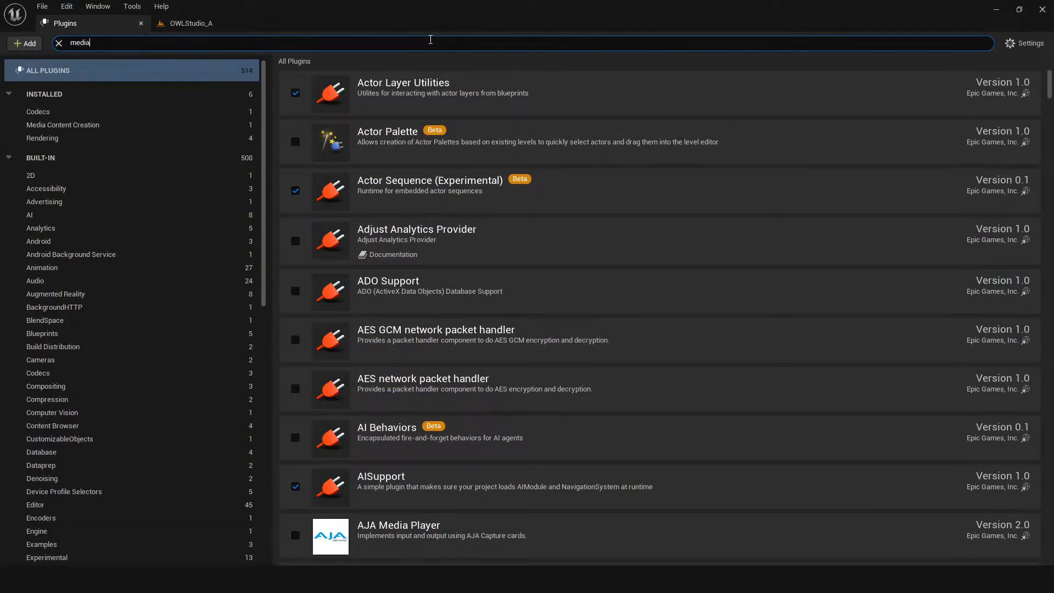
pyautogui.write(' outp')
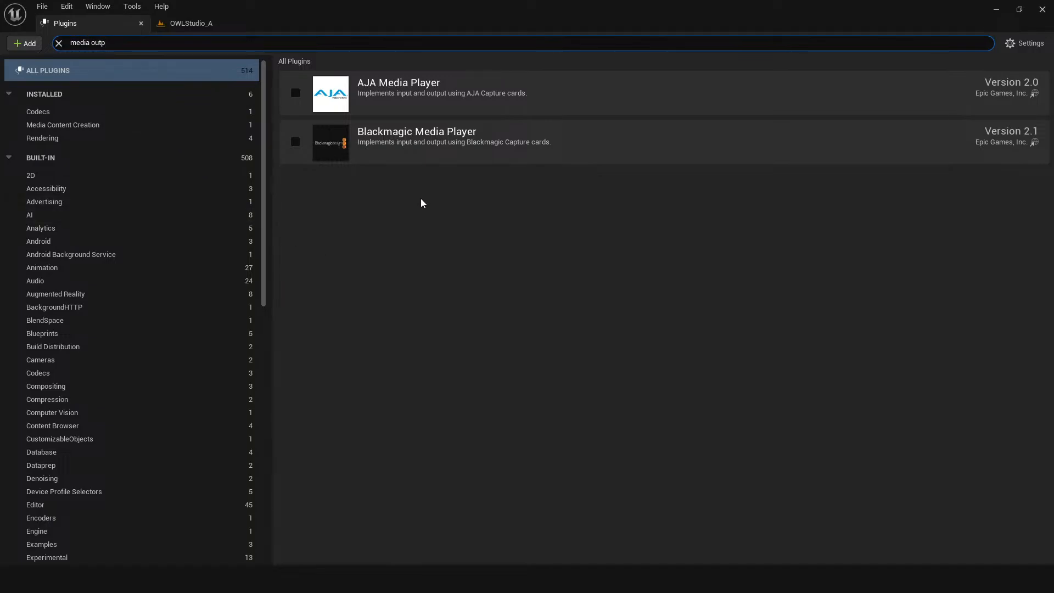
pyautogui.click(295, 92)
pyautogui.click(295, 142)
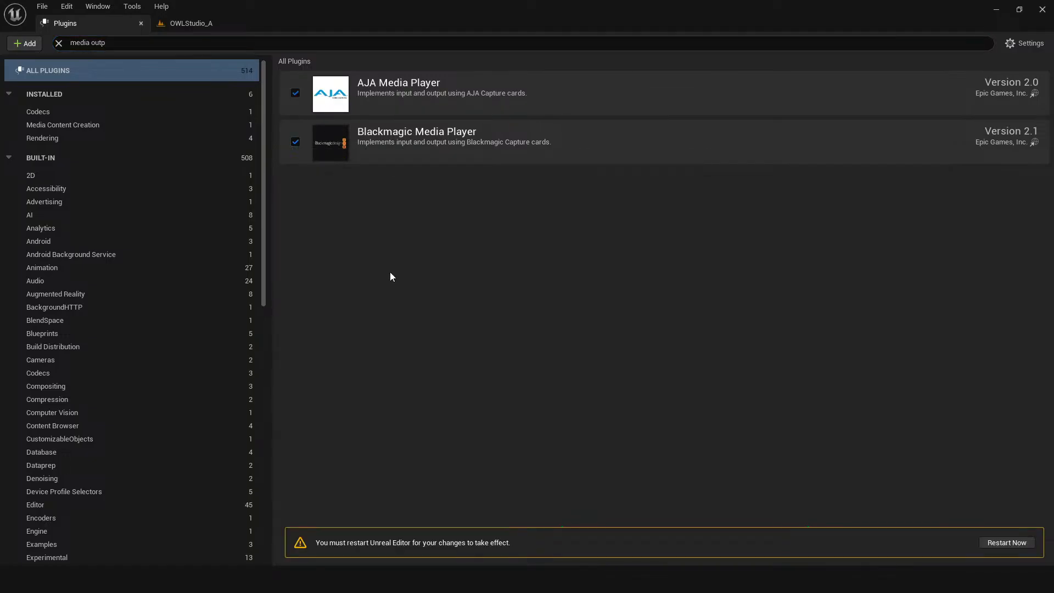
pyautogui.click(1019, 547)
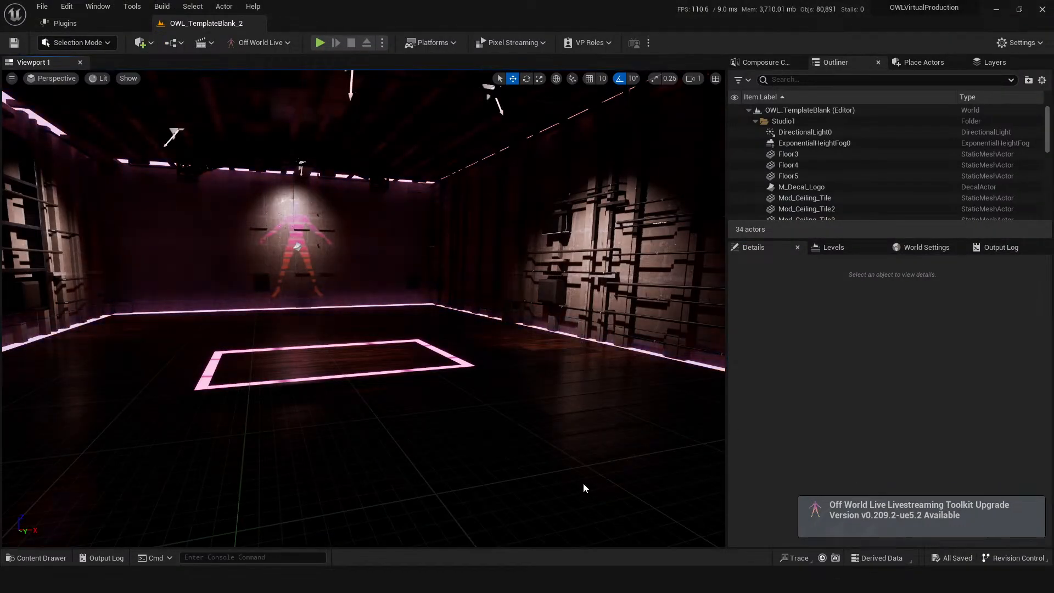
# Create a folder named BlackmagicTests in the Content folder and open it
pyautogui.hotkey('ctrl', 'space')
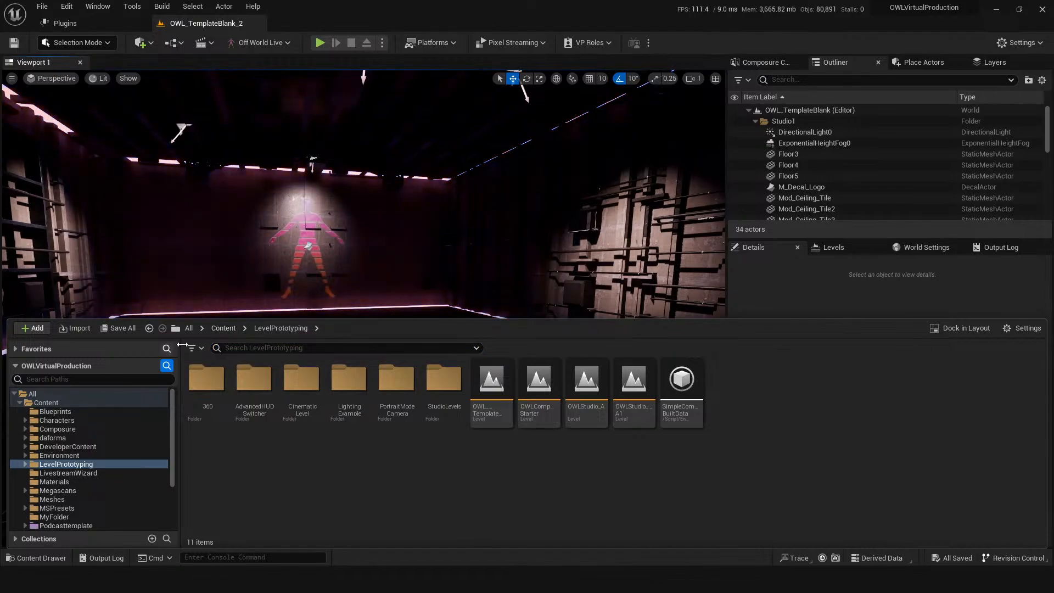
pyautogui.click(223, 328)
pyautogui.rightClick(659, 475)
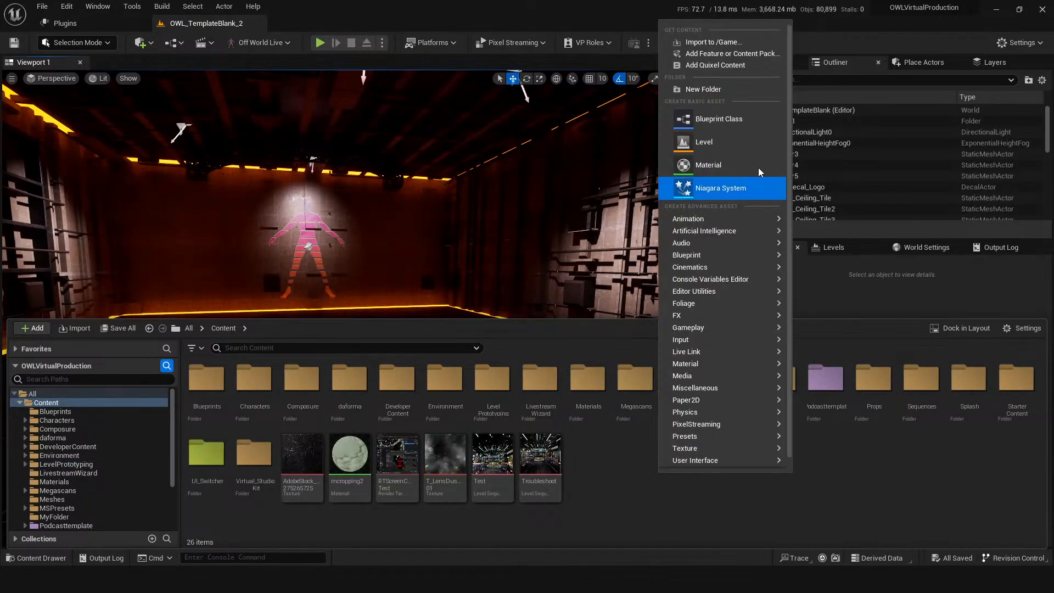
pyautogui.click(716, 88)
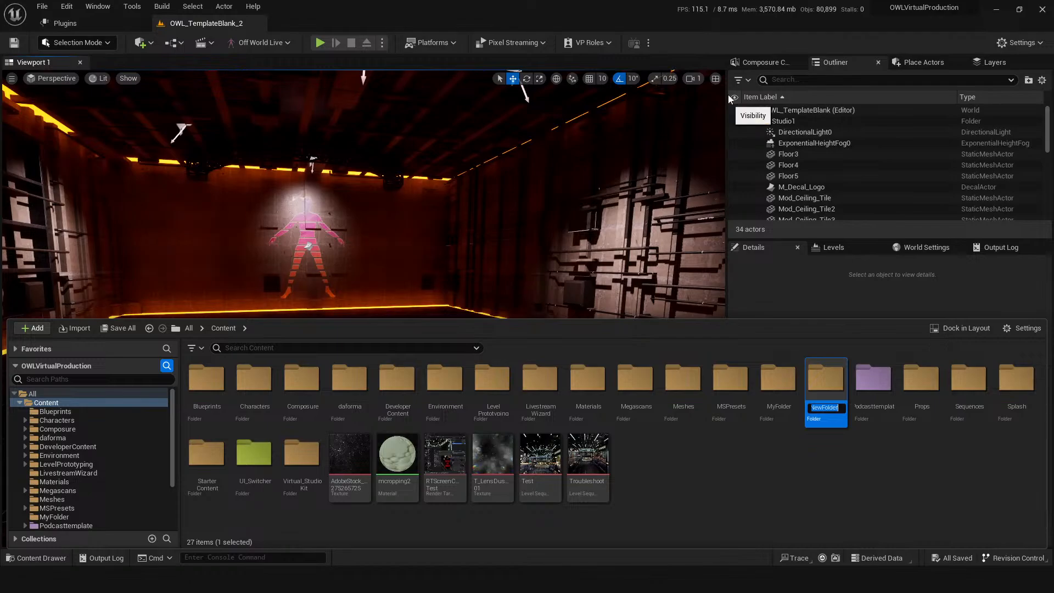
pyautogui.write('Blackmagic')
pyautogui.write('Tests')
pyautogui.press('Return')
pyautogui.doubleClick(226, 387)
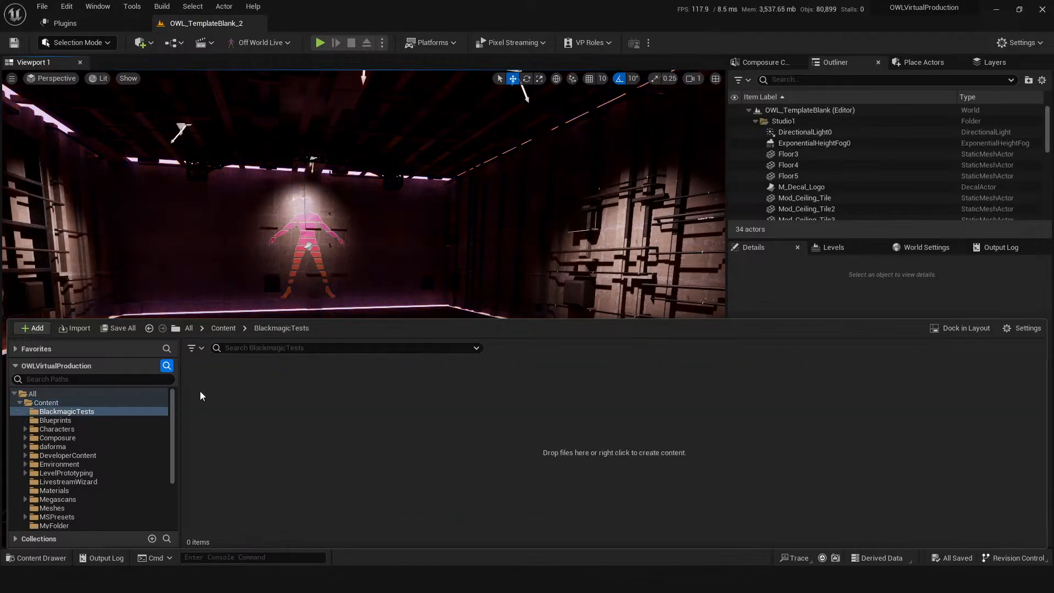
# Create a Blackmagic Media Output asset with its default name in the BlackmagicTests folder and open it in a maximized editor
pyautogui.rightClick(214, 396)
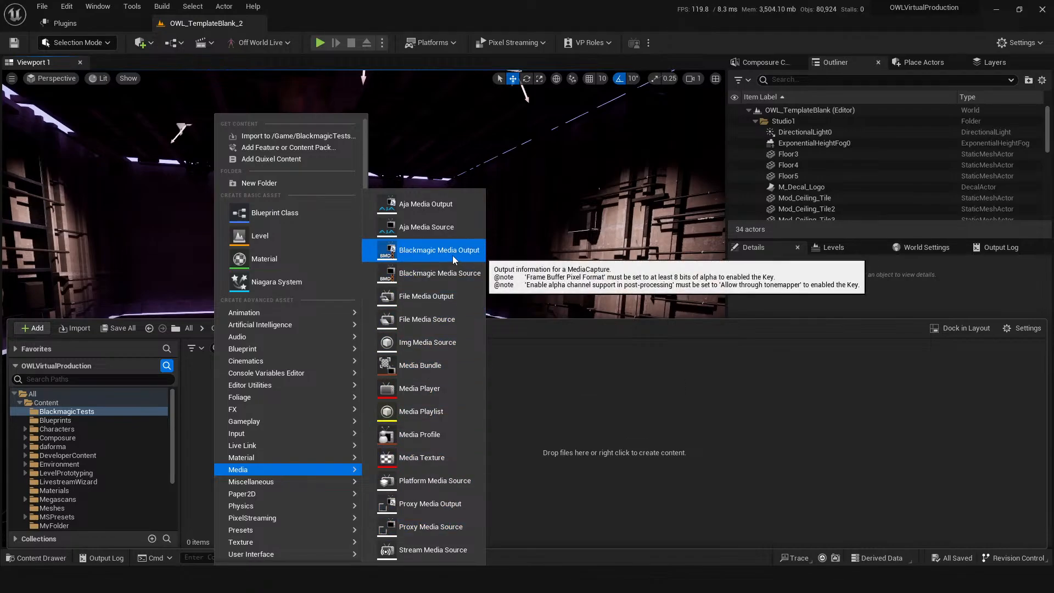
pyautogui.click(482, 260)
pyautogui.click(199, 367)
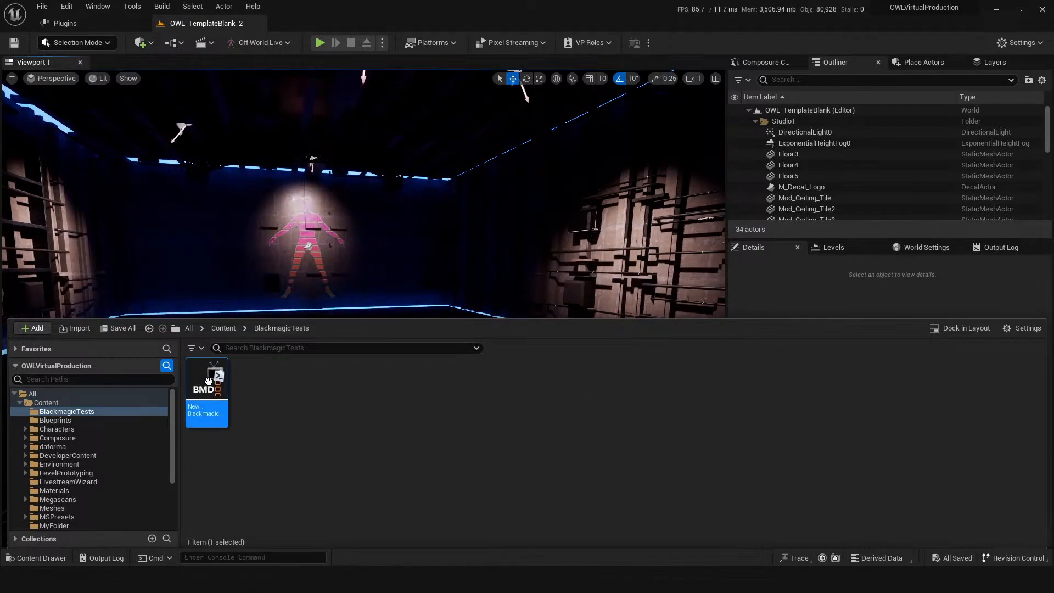
pyautogui.moveTo(208, 380); pyautogui.dragTo(209, 383)
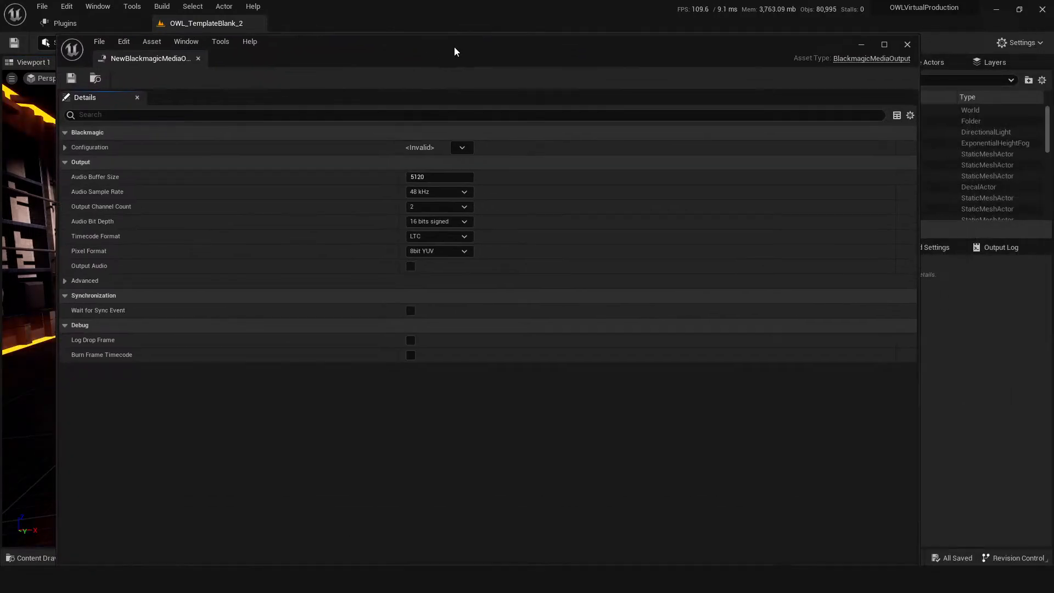
pyautogui.moveTo(454, 47); pyautogui.dragTo(460, 3)
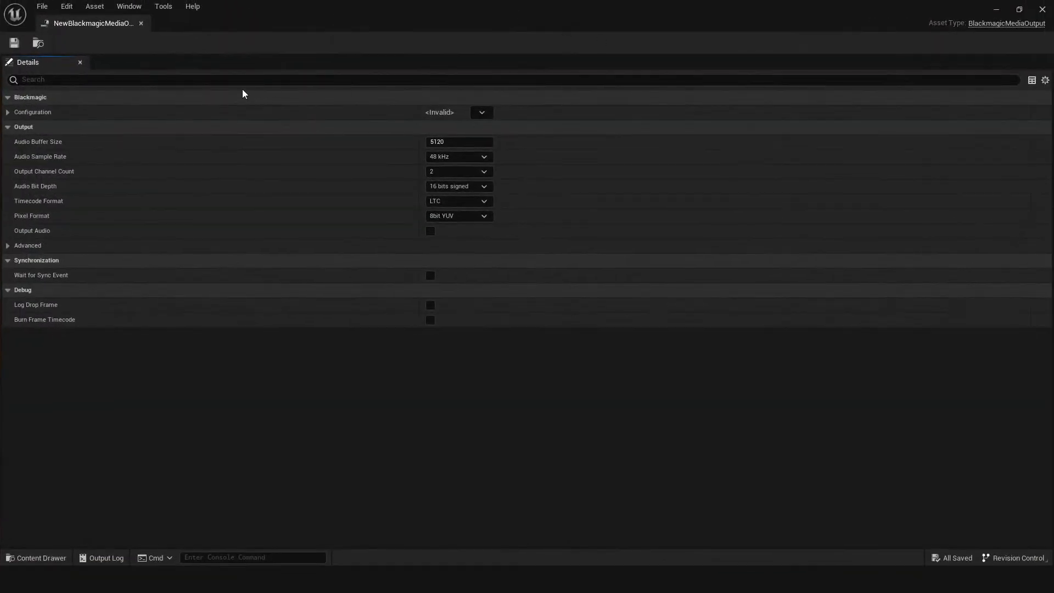
# Expand the output asset's Configuration and Media Configuration settings, and place its editor window beside the level viewport
pyautogui.click(7, 113)
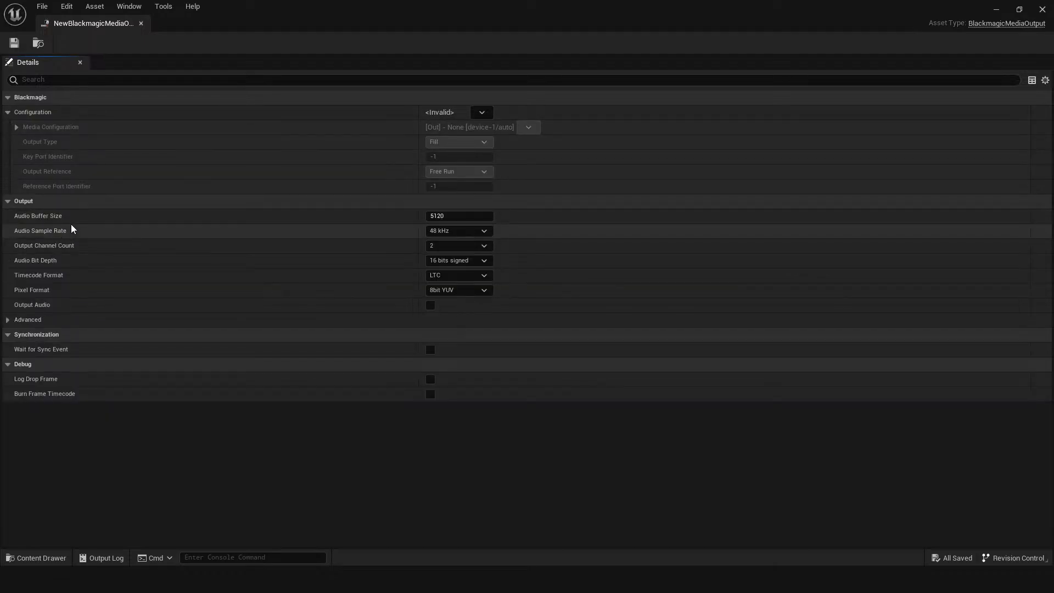
pyautogui.click(17, 127)
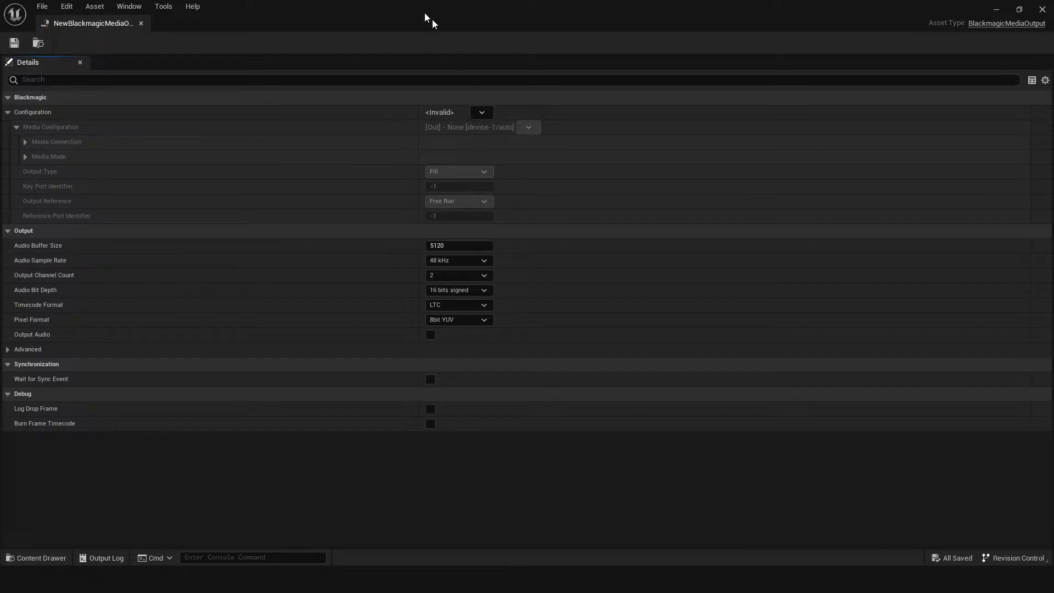
pyautogui.moveTo(428, 19); pyautogui.dragTo(618, 28)
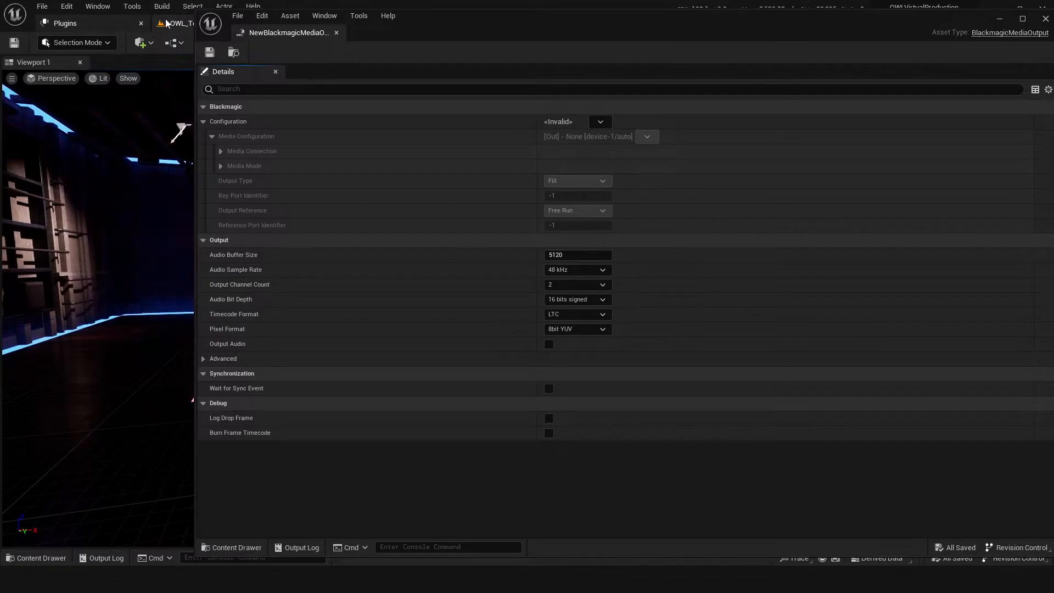
pyautogui.moveTo(196, 10); pyautogui.dragTo(706, 32)
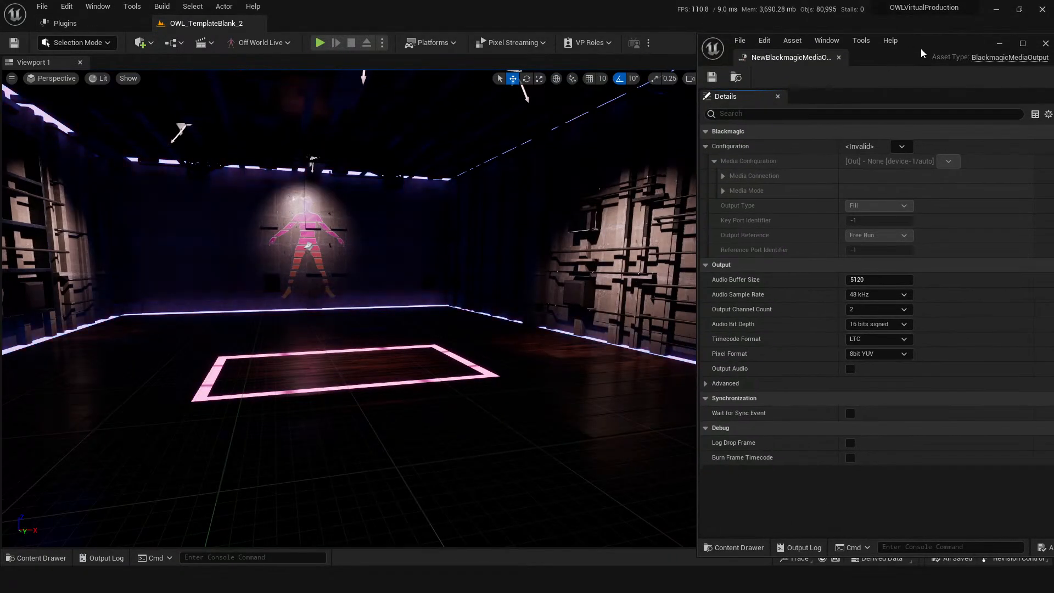
pyautogui.moveTo(930, 46); pyautogui.dragTo(908, 17)
# Create a Blackmagic Media Source asset with its default name in the BlackmagicTests folder, and open it in a maximized editor
pyautogui.click(468, 303)
pyautogui.click(35, 557)
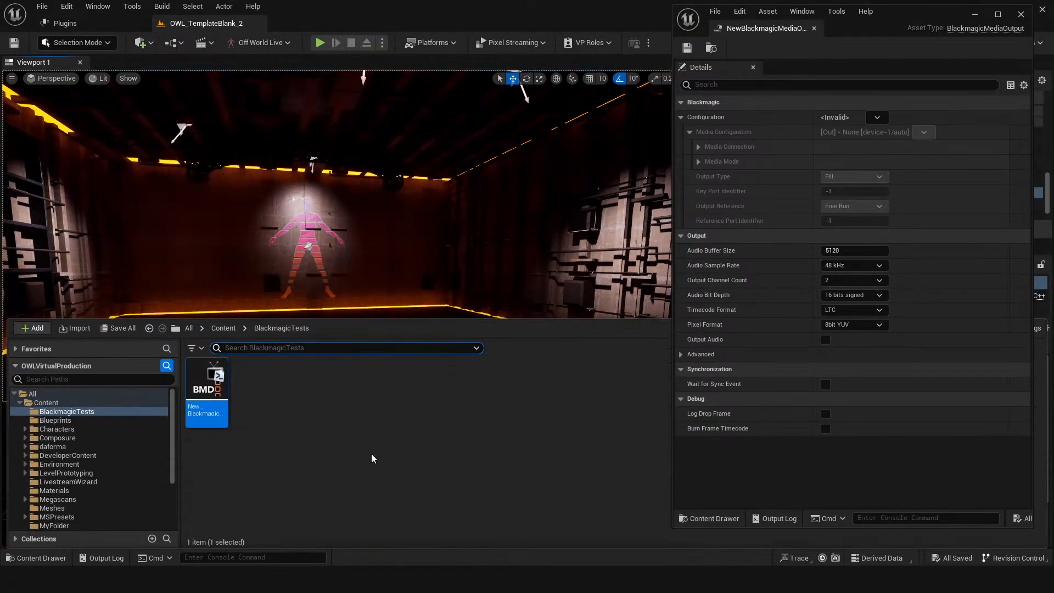
pyautogui.rightClick(206, 392)
pyautogui.moveTo(310, 259)
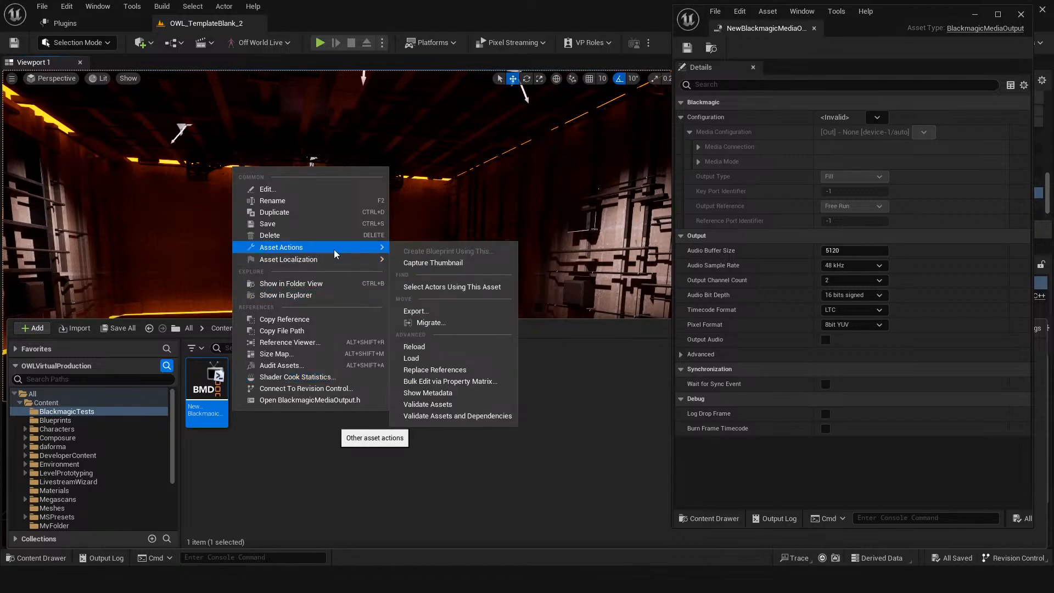
pyautogui.click(282, 463)
pyautogui.rightClick(282, 463)
pyautogui.moveTo(362, 366)
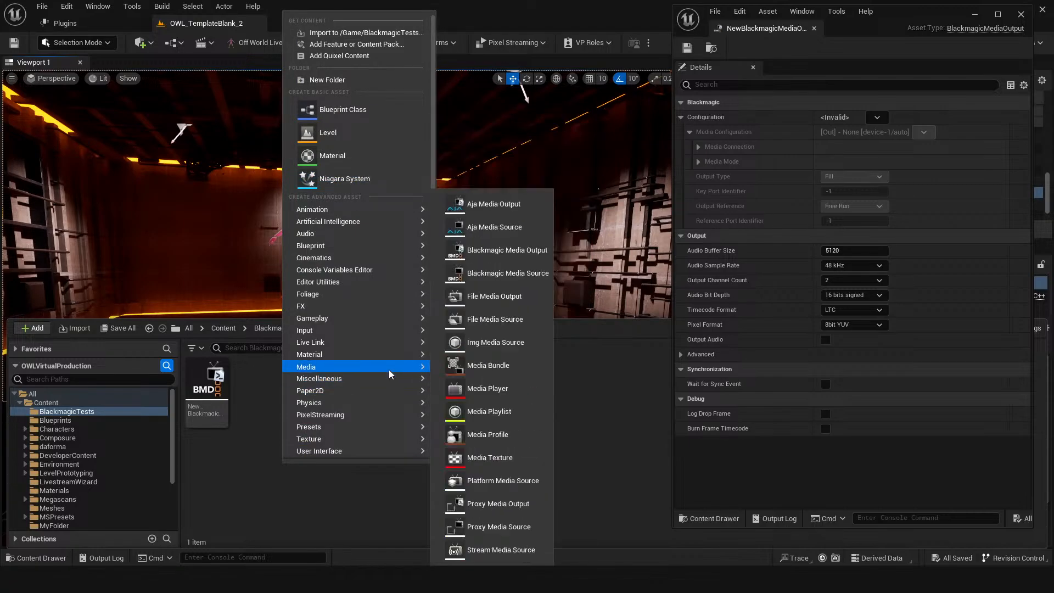
pyautogui.click(516, 281)
pyautogui.press('Return')
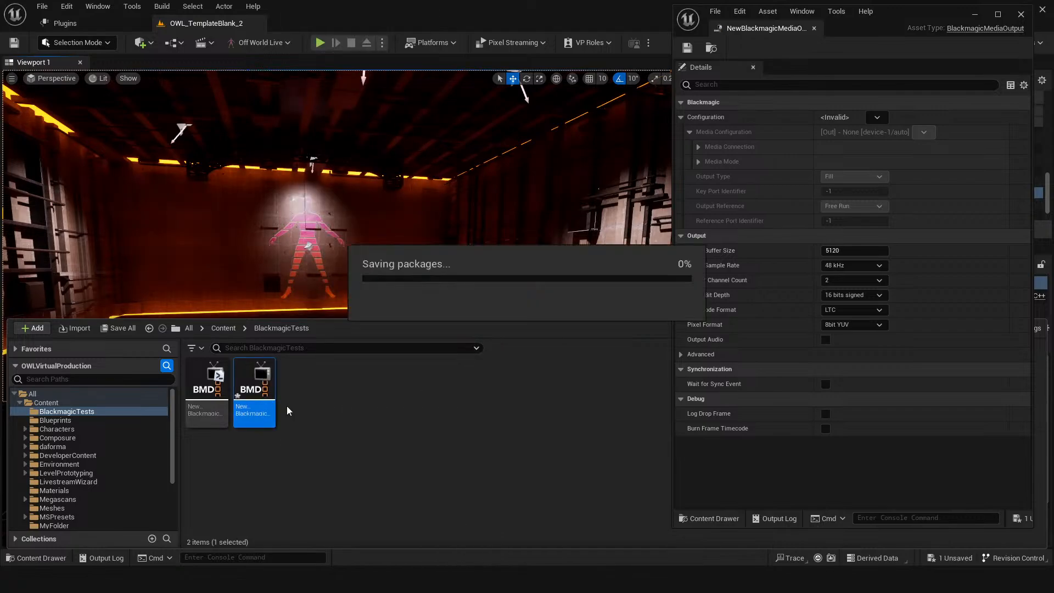
pyautogui.doubleClick(273, 386)
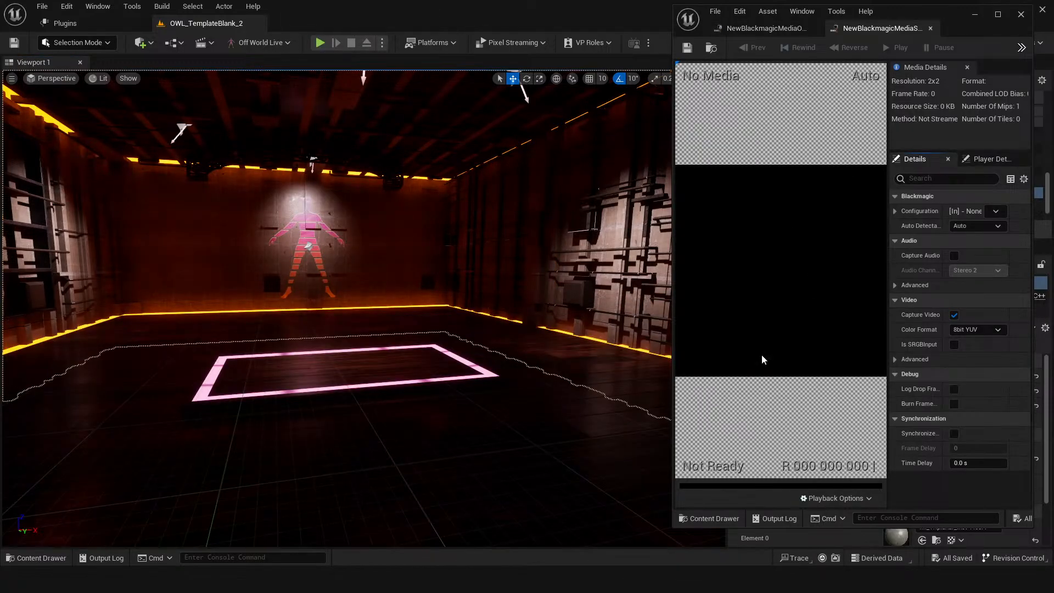
pyautogui.doubleClick(945, 16)
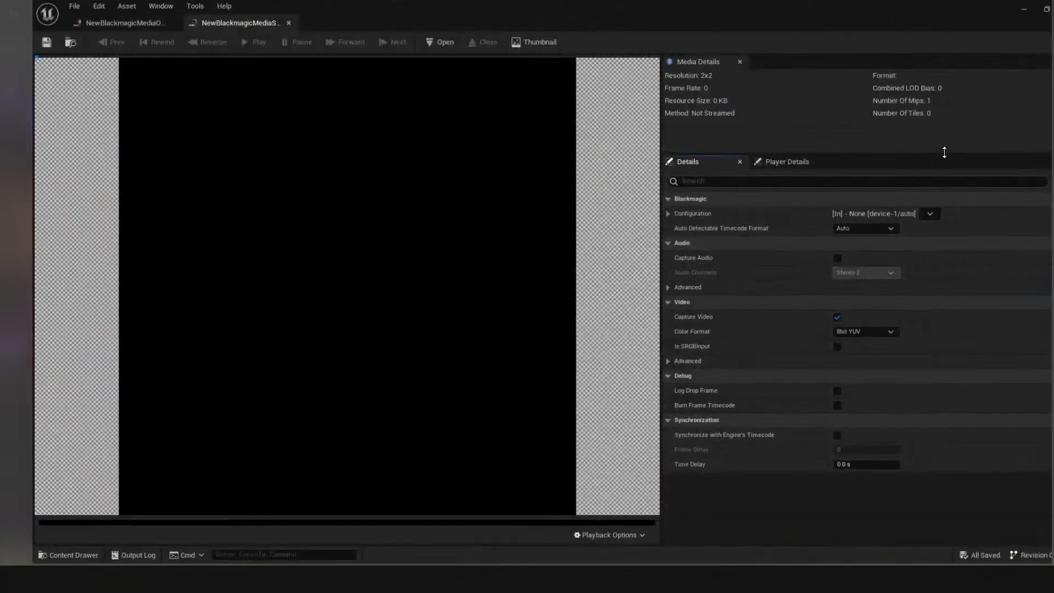
# Examine the media source's Configuration choices and Media Connection settings, then return to the output asset and uncover the level viewport
pyautogui.click(929, 214)
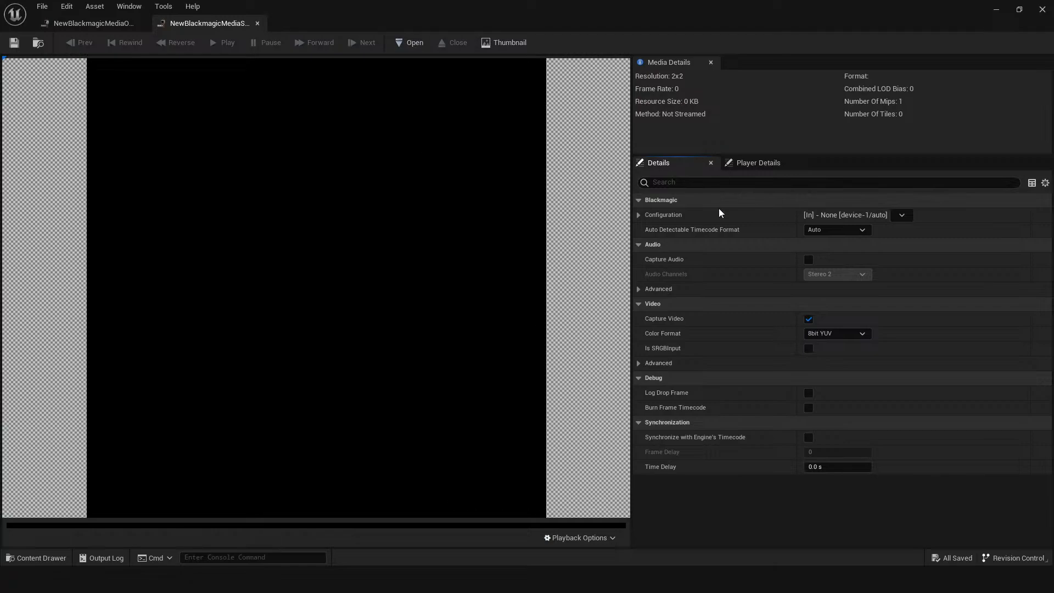
pyautogui.click(638, 215)
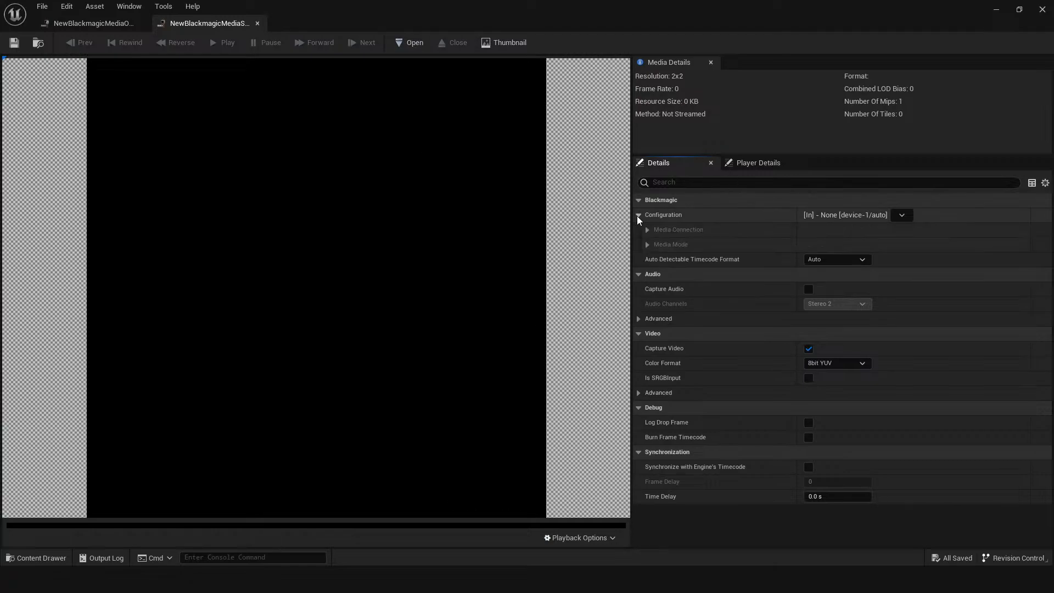
pyautogui.click(647, 245)
pyautogui.click(647, 244)
pyautogui.click(648, 231)
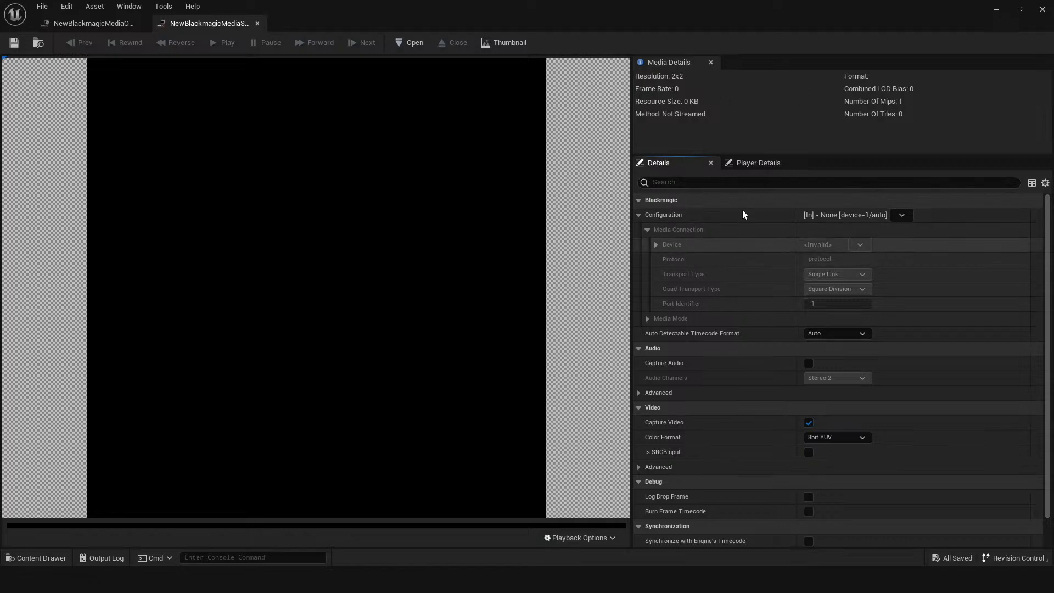
pyautogui.click(896, 217)
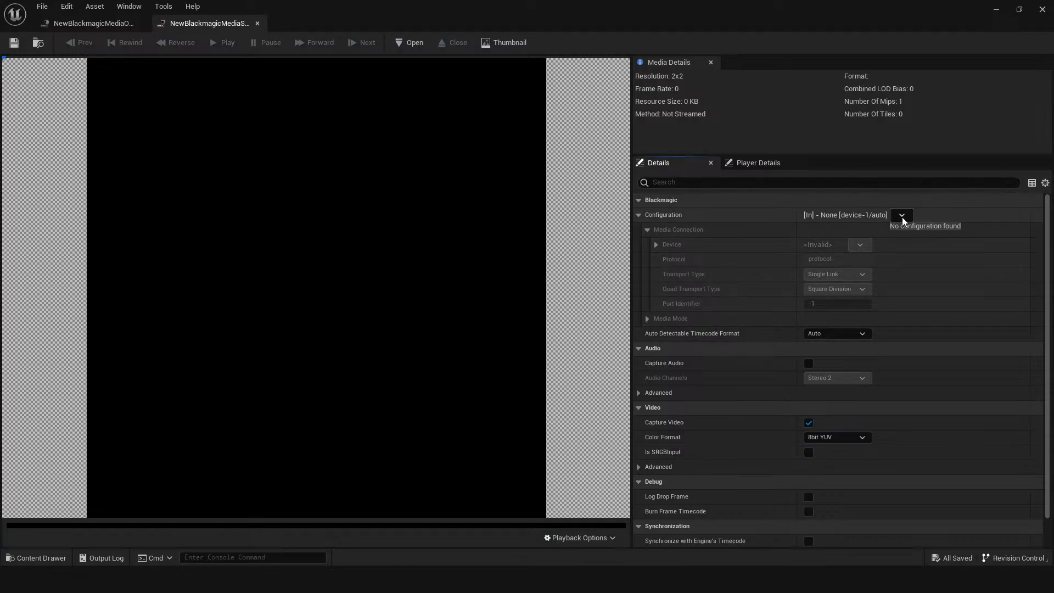
pyautogui.click(903, 221)
pyautogui.click(111, 27)
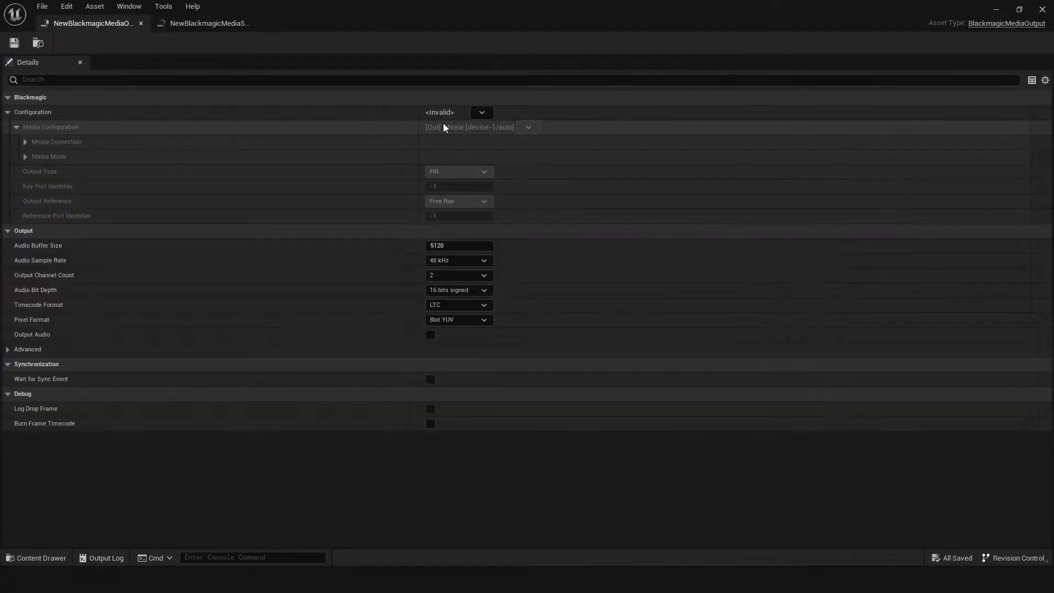
pyautogui.moveTo(919, 21); pyautogui.dragTo(897, 26)
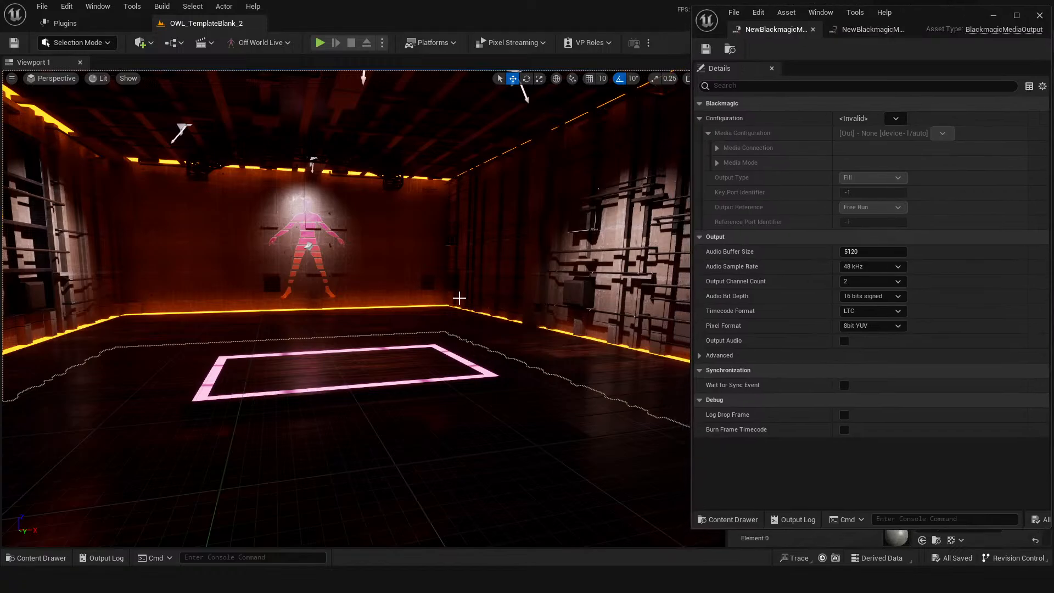
pyautogui.moveTo(346, 291); pyautogui.dragTo(344, 267, button='right')
pyautogui.hotkey('ctrl', 'space')
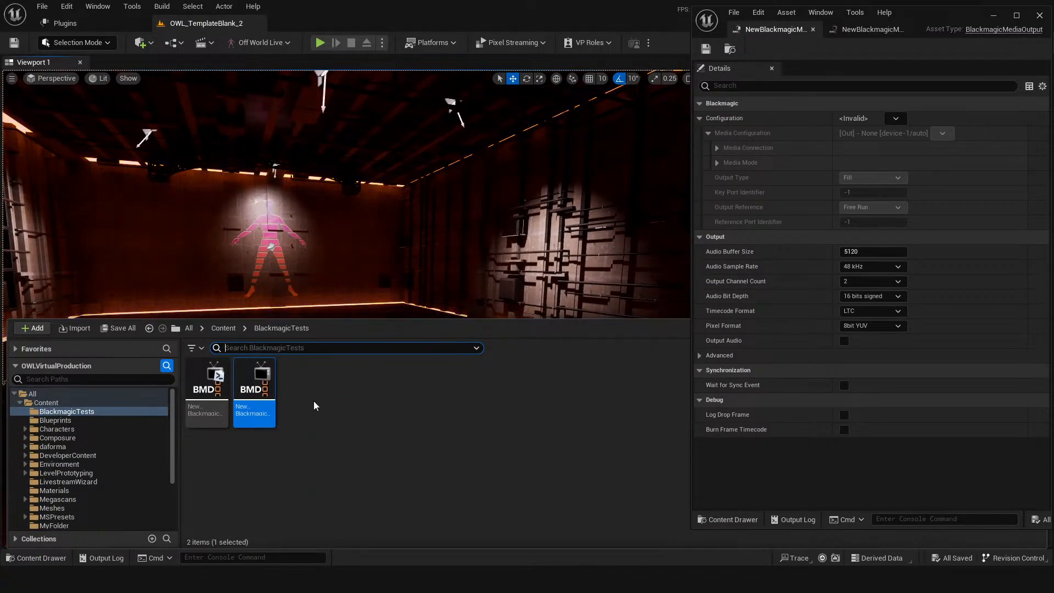
pyautogui.rightClick(311, 413)
pyautogui.moveTo(384, 469)
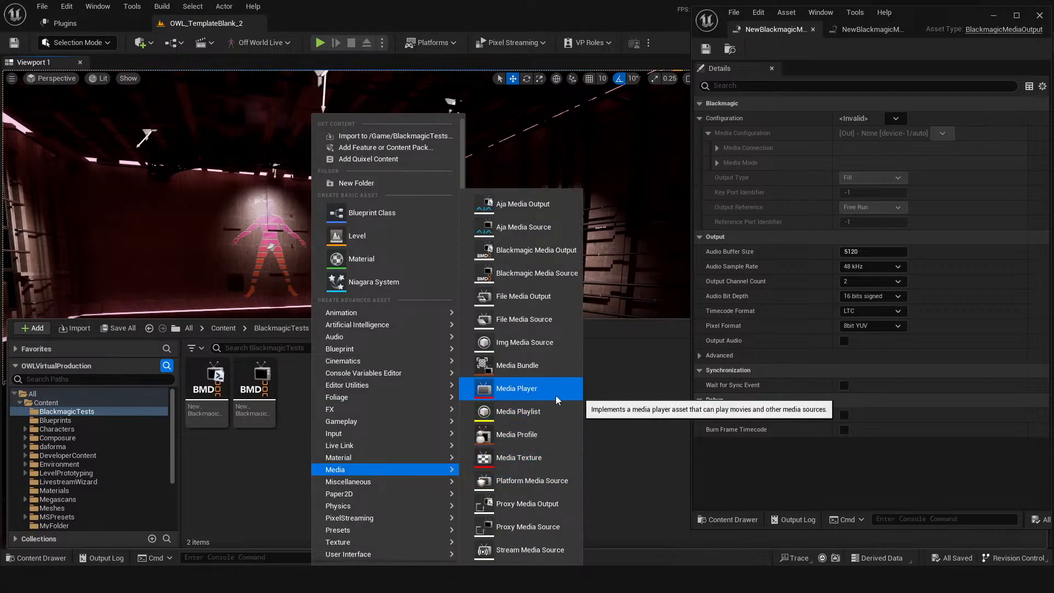
pyautogui.click(303, 334)
# Clear the asset editor window out of the way and look inside the Podcasttemplate folder in Content
pyautogui.click(223, 329)
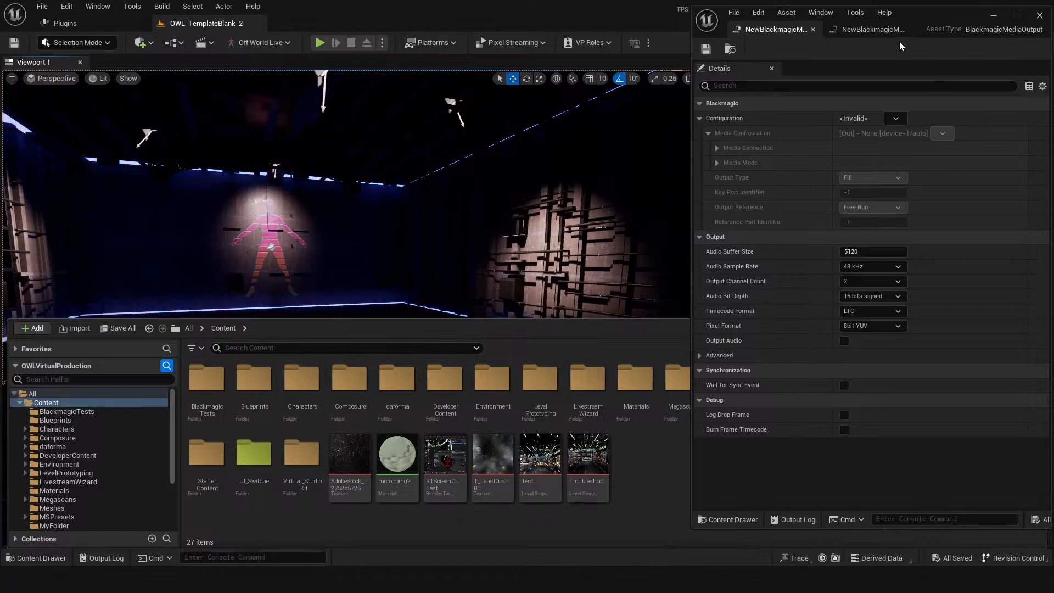
pyautogui.moveTo(936, 22); pyautogui.dragTo(832, 33)
pyautogui.click(890, 27)
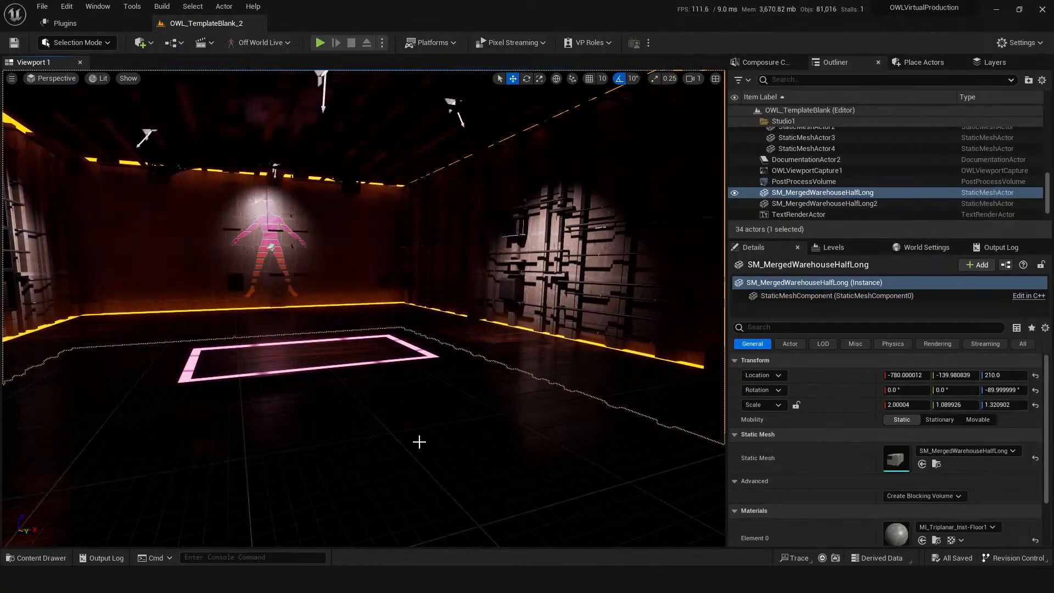
pyautogui.hotkey('ctrl', 'space')
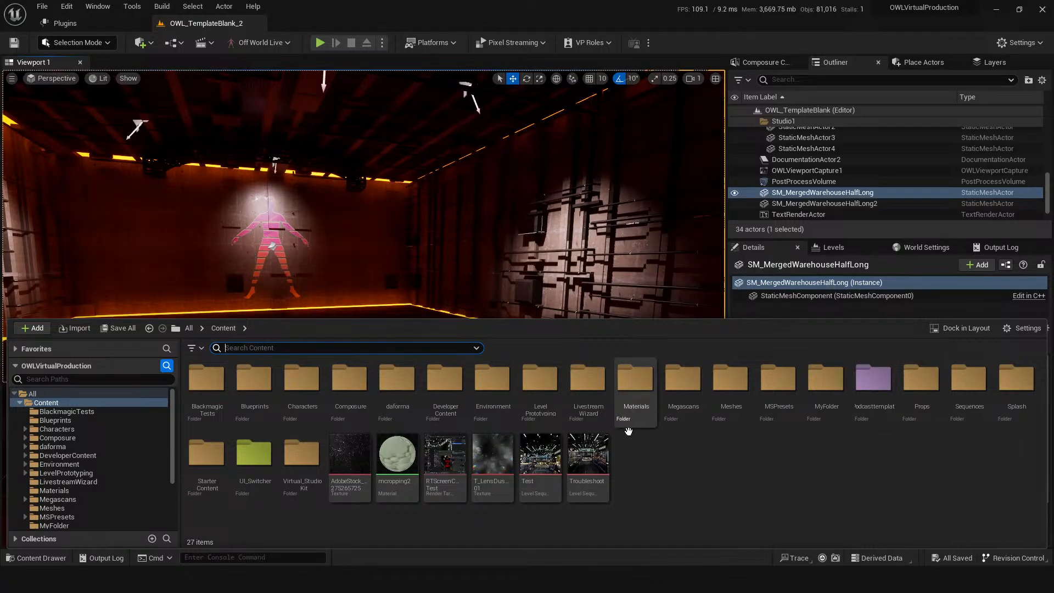
pyautogui.click(872, 378)
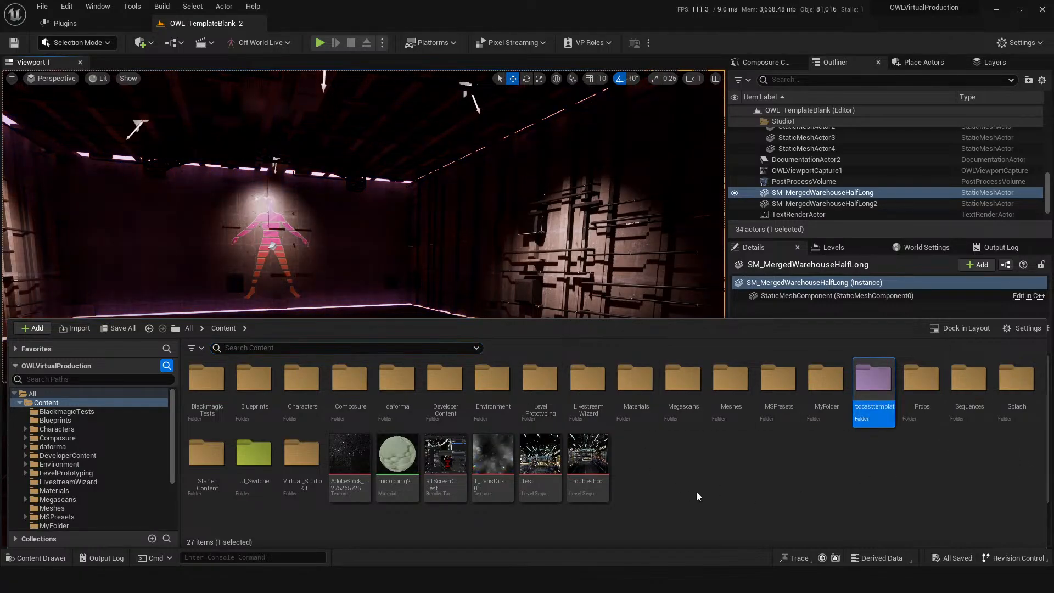
pyautogui.doubleClick(876, 381)
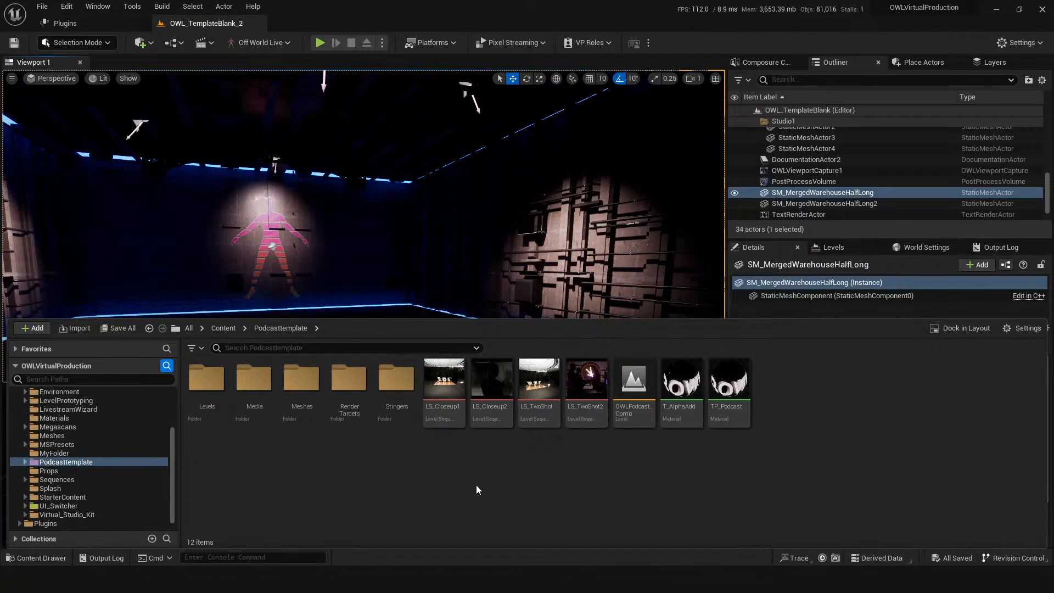
# Open the OWLCompStarter level from the LevelPrototyping folder and view its studio set
pyautogui.click(222, 328)
pyautogui.click(540, 384)
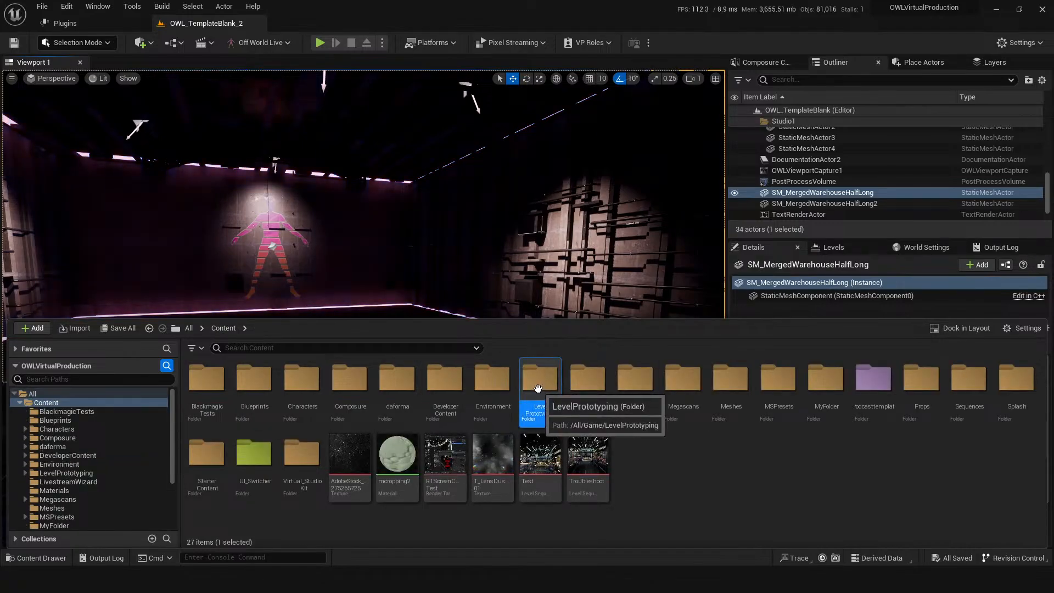
pyautogui.doubleClick(538, 385)
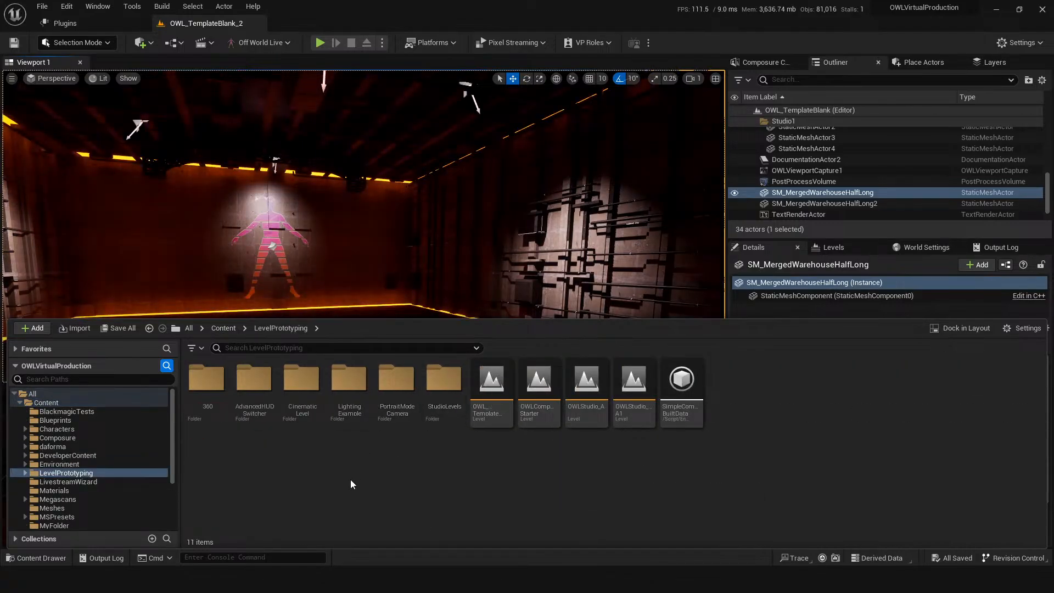
pyautogui.doubleClick(539, 390)
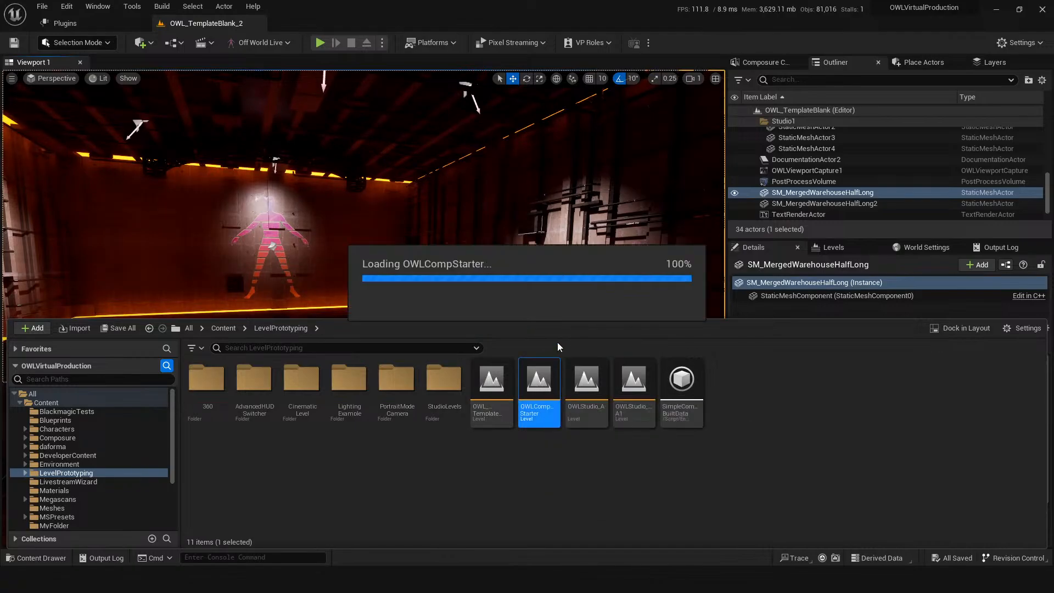
pyautogui.moveTo(416, 299); pyautogui.dragTo(406, 292)
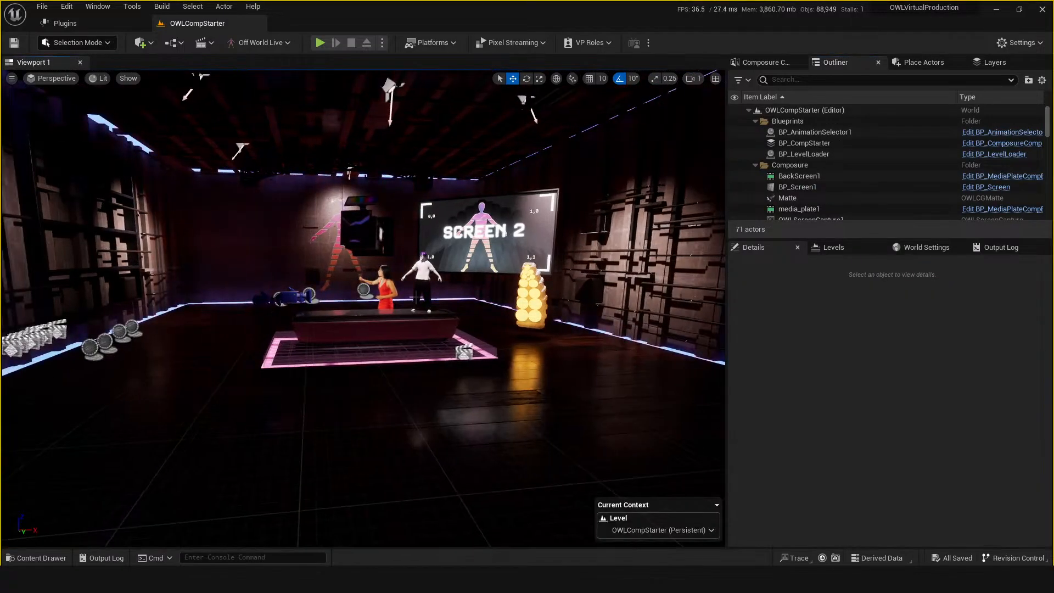
pyautogui.moveTo(428, 401); pyautogui.dragTo(360, 307)
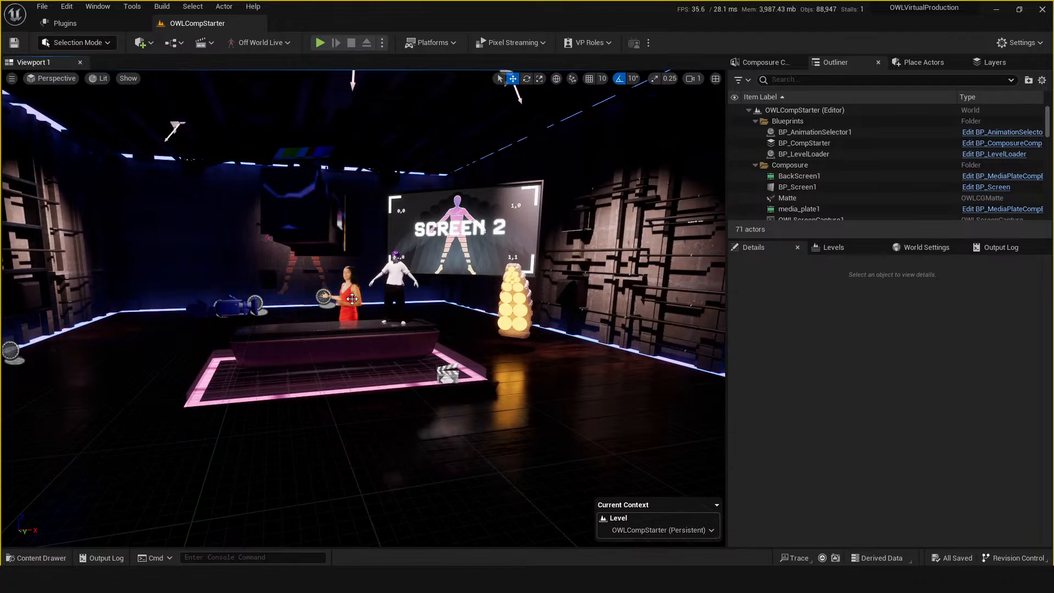
# Open the Level Blueprint of OWLCompStarter and maximize its editor window
pyautogui.click(352, 299)
pyautogui.click(172, 42)
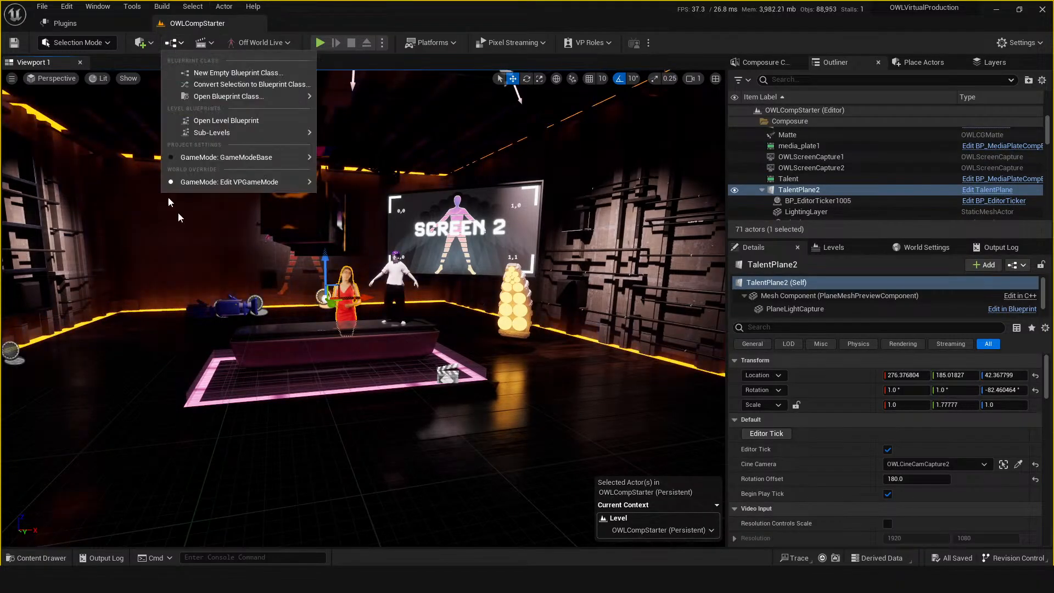
pyautogui.click(209, 124)
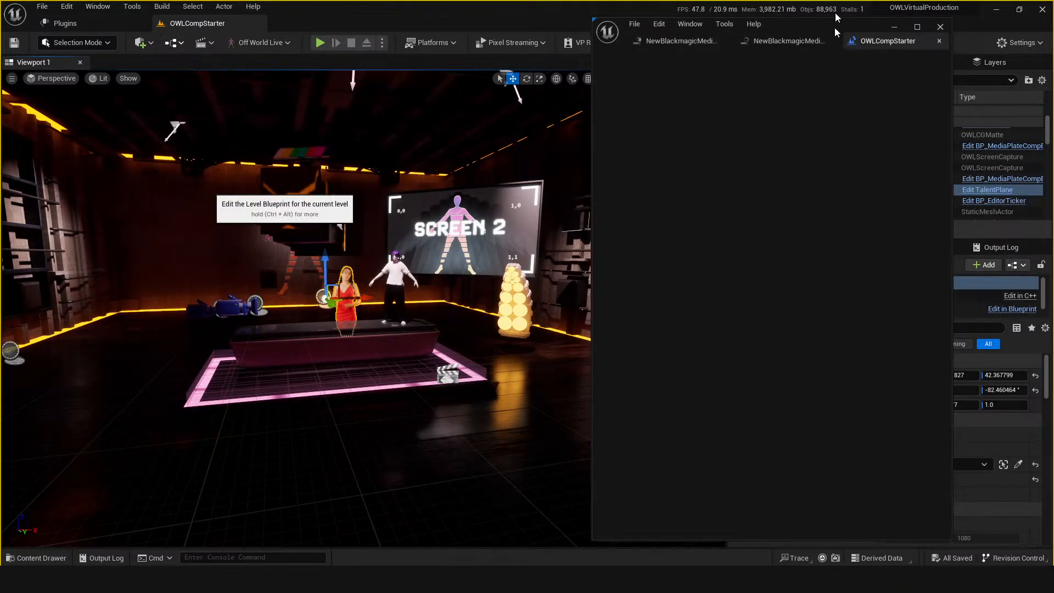
pyautogui.moveTo(838, 24); pyautogui.dragTo(647, 81)
pyautogui.doubleClick(647, 80)
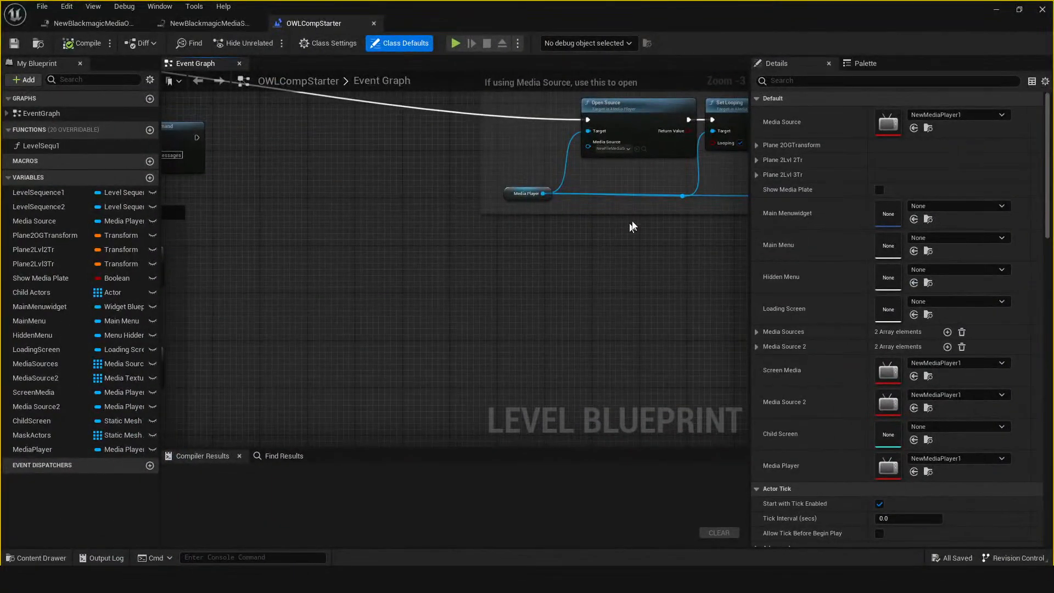
# Look over the OWLCompStarter event graph and locate the Event BeginPlay node that starts its logic
pyautogui.moveTo(633, 225); pyautogui.dragTo(481, 329, button='right')
pyautogui.moveTo(165, 246); pyautogui.dragTo(464, 226, button='right')
pyautogui.scroll(-2, 465, 225)
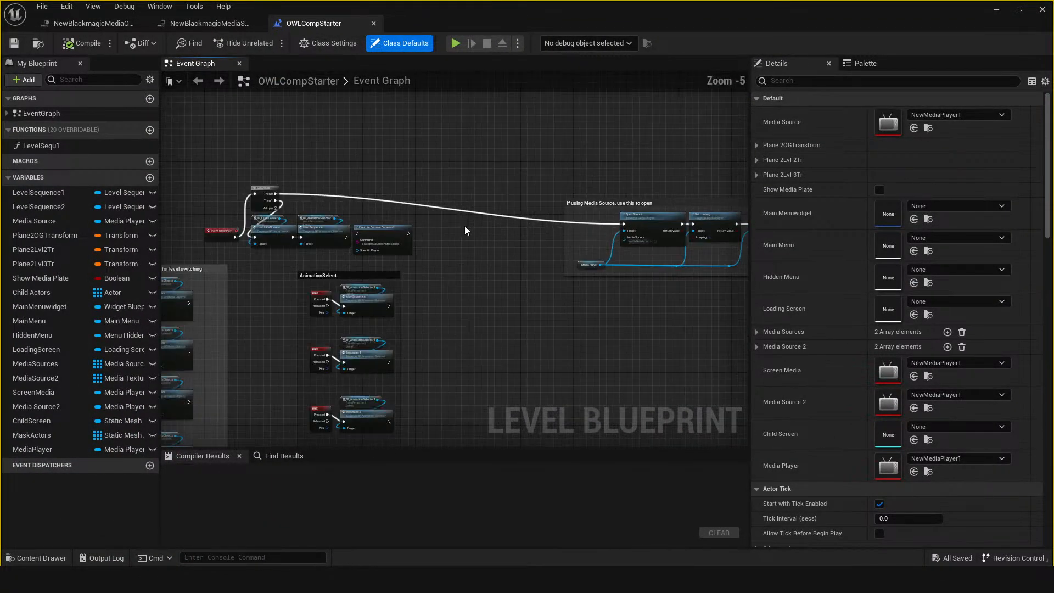
pyautogui.moveTo(286, 208); pyautogui.dragTo(497, 221, button='right')
pyautogui.scroll(2, 496, 221)
pyautogui.click(383, 265)
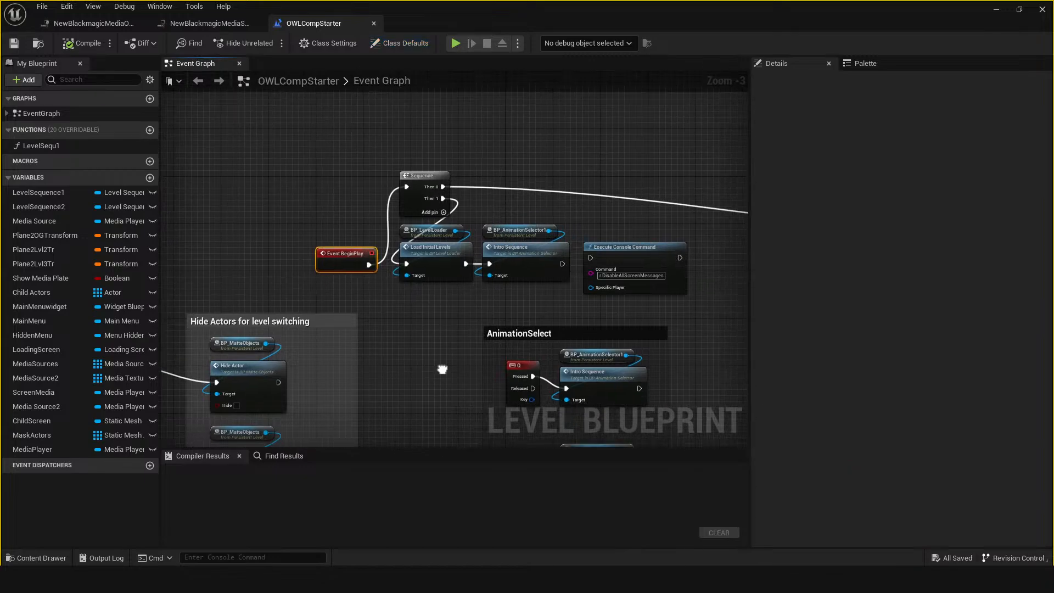
# Follow the execution line to the "If using Media Source, use this to open" group and inspect its Open Source and Media Player nodes
pyautogui.moveTo(439, 370); pyautogui.dragTo(369, 356, button='right')
pyautogui.moveTo(661, 292); pyautogui.dragTo(338, 236, button='right')
pyautogui.moveTo(713, 308); pyautogui.dragTo(565, 329, button='right')
pyautogui.scroll(1, 617, 330)
pyautogui.moveTo(661, 291); pyautogui.dragTo(445, 295, button='right')
pyautogui.scroll(1, 443, 291)
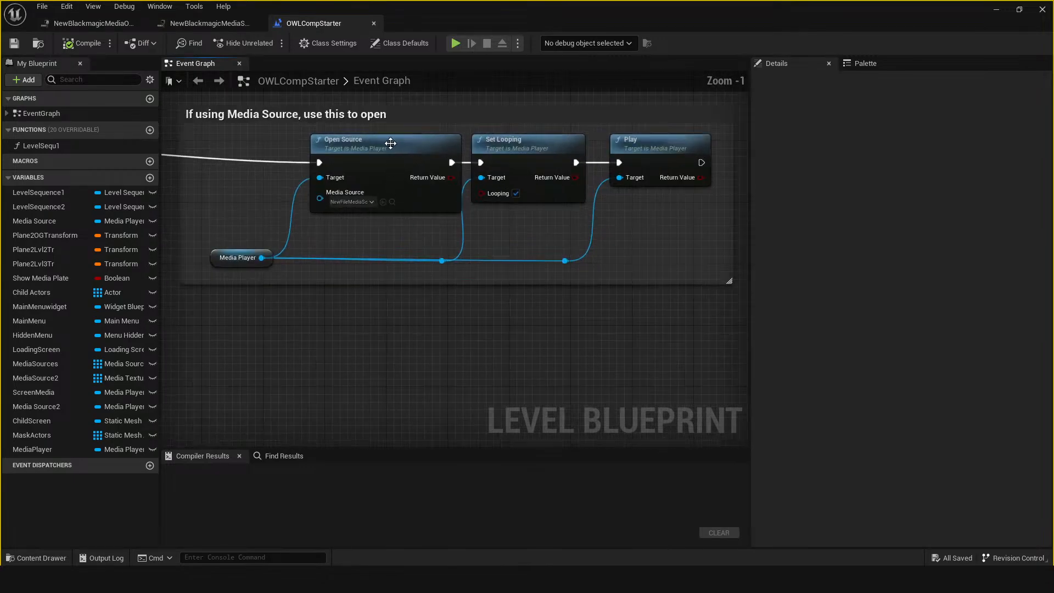
pyautogui.click(384, 143)
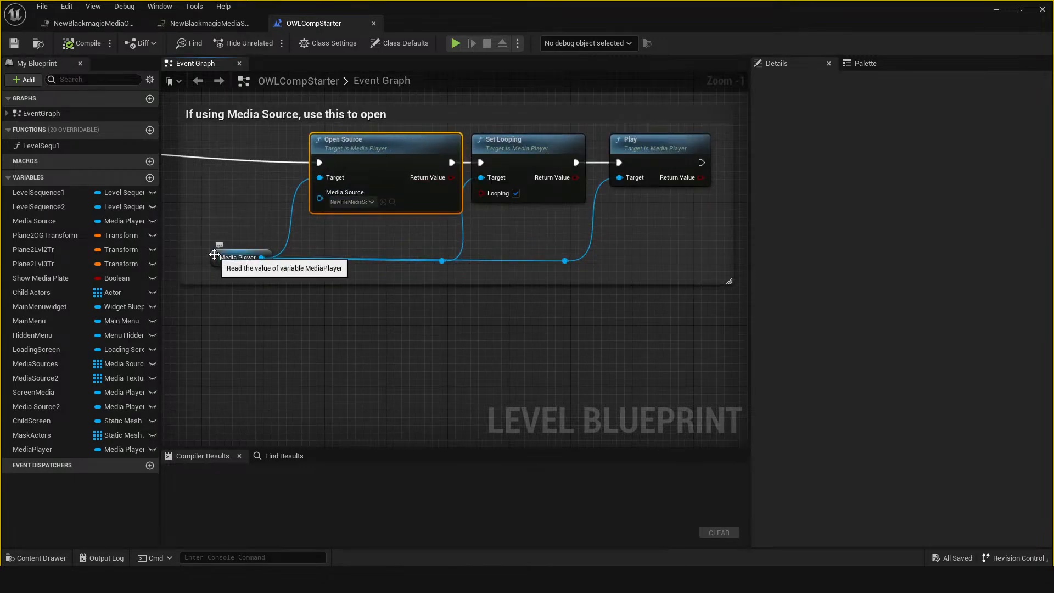
pyautogui.click(351, 371)
pyautogui.click(214, 253)
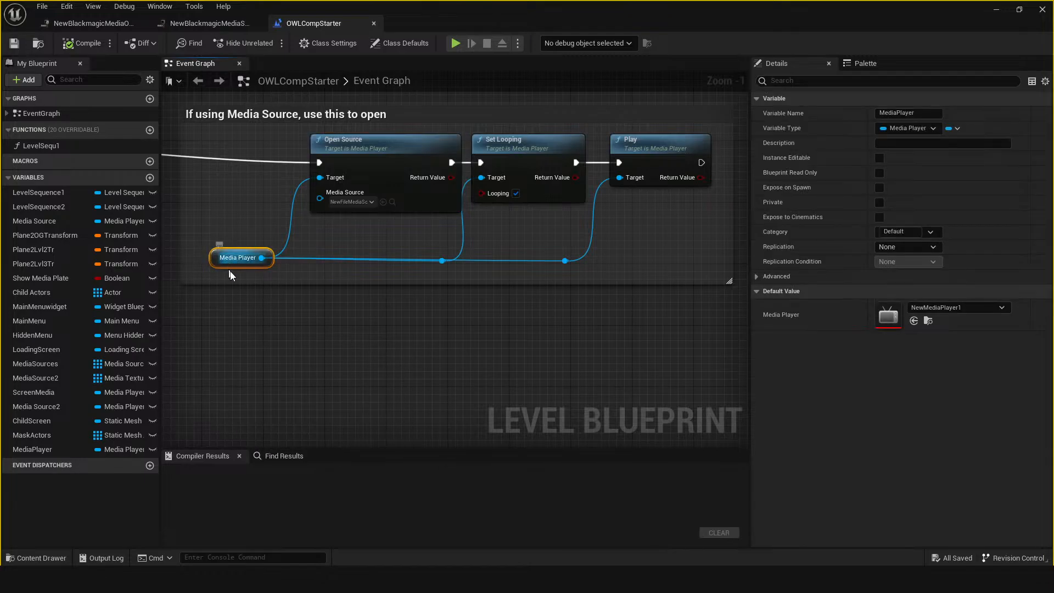
# Add a variable named mediatest to the level blueprint with the type Media Player Object Reference
pyautogui.click(150, 178)
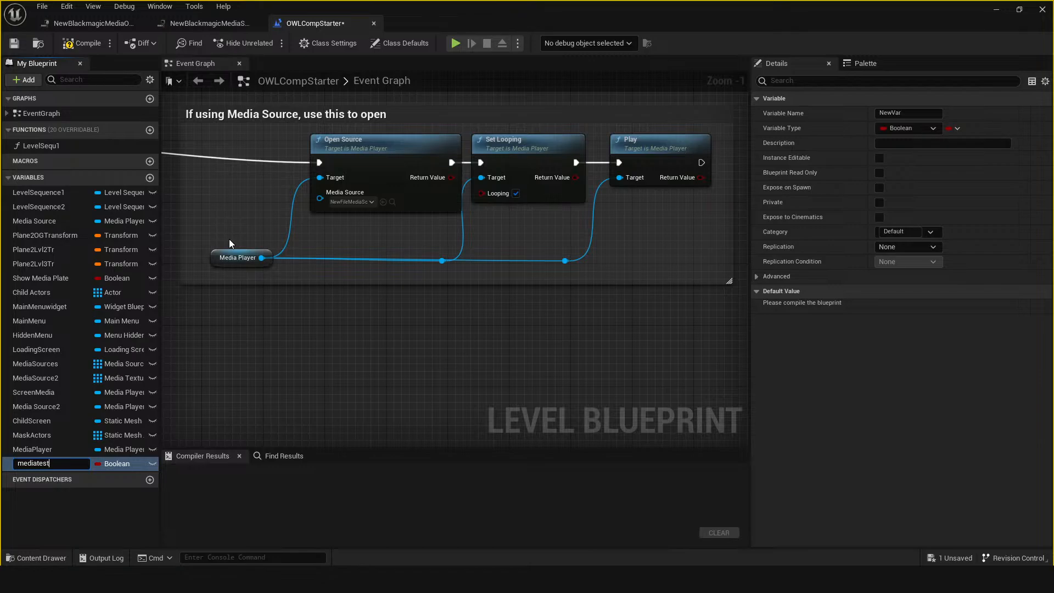
pyautogui.press('Return')
pyautogui.click(123, 466)
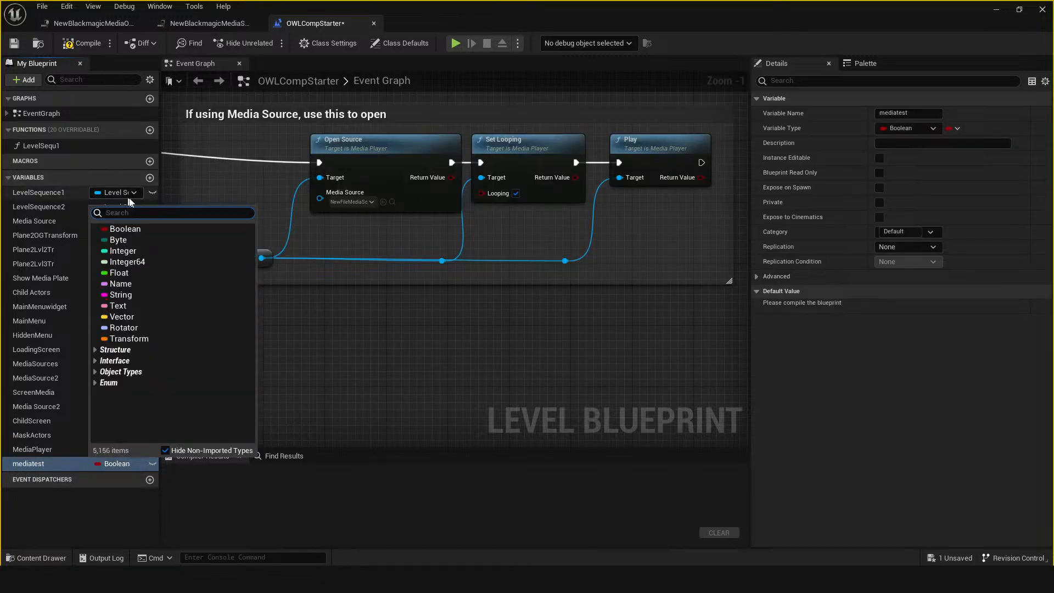
pyautogui.write('media ')
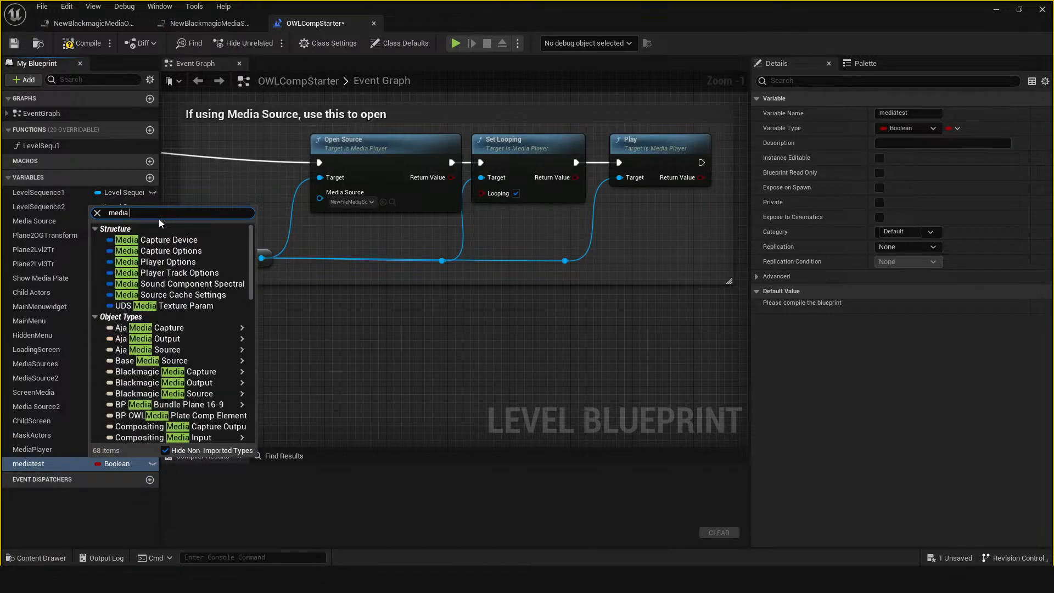
pyautogui.write('player')
pyautogui.moveTo(193, 284)
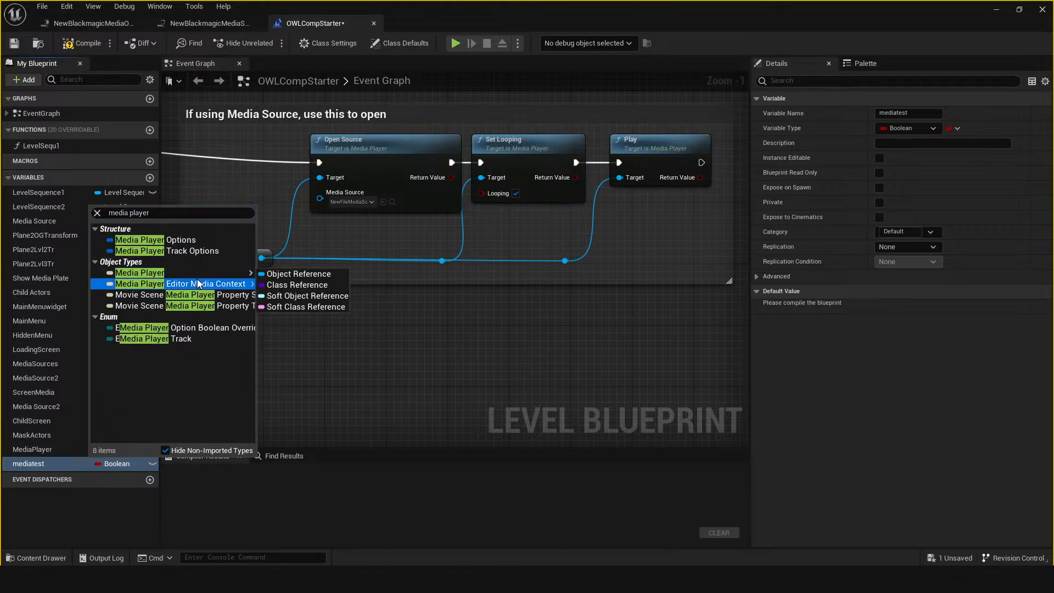
pyautogui.click(274, 273)
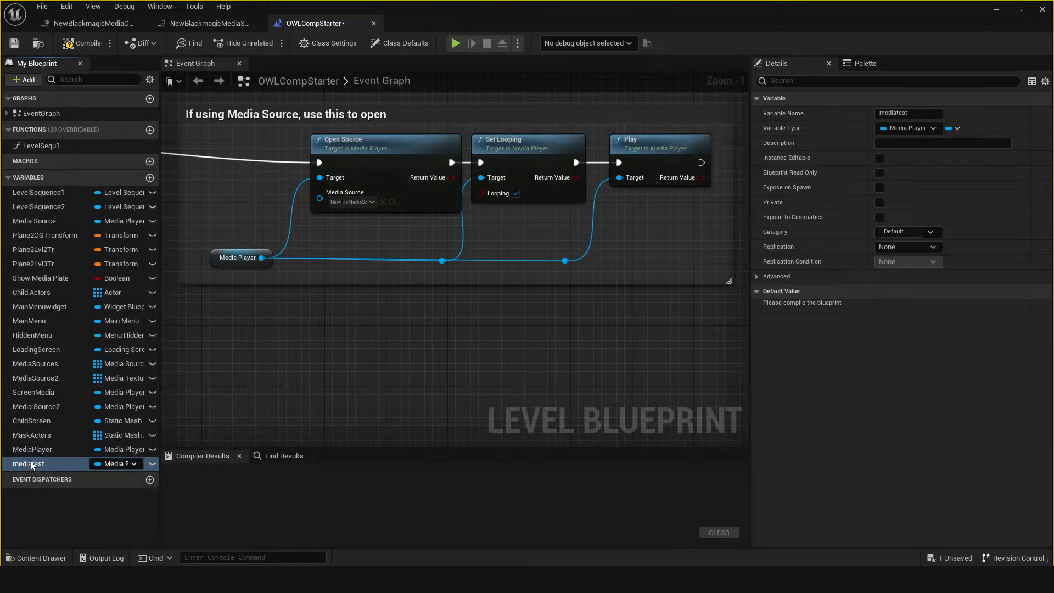
# Place a Get node for mediatest in the event graph, compile, and set the variable's default value to MP_Stinger1
pyautogui.moveTo(32, 465); pyautogui.dragTo(313, 334)
pyautogui.click(330, 347)
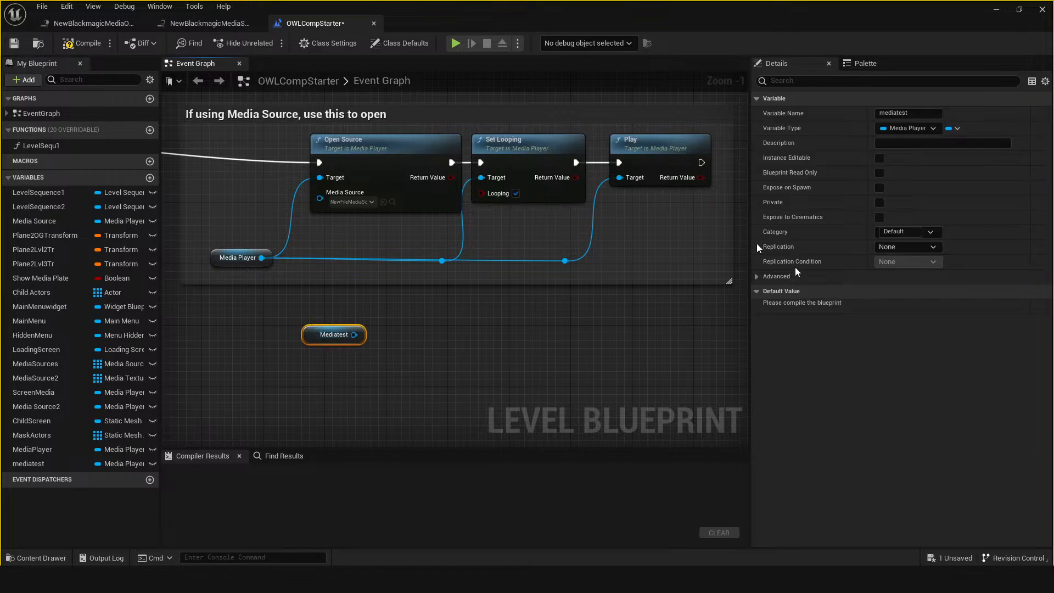
pyautogui.click(76, 44)
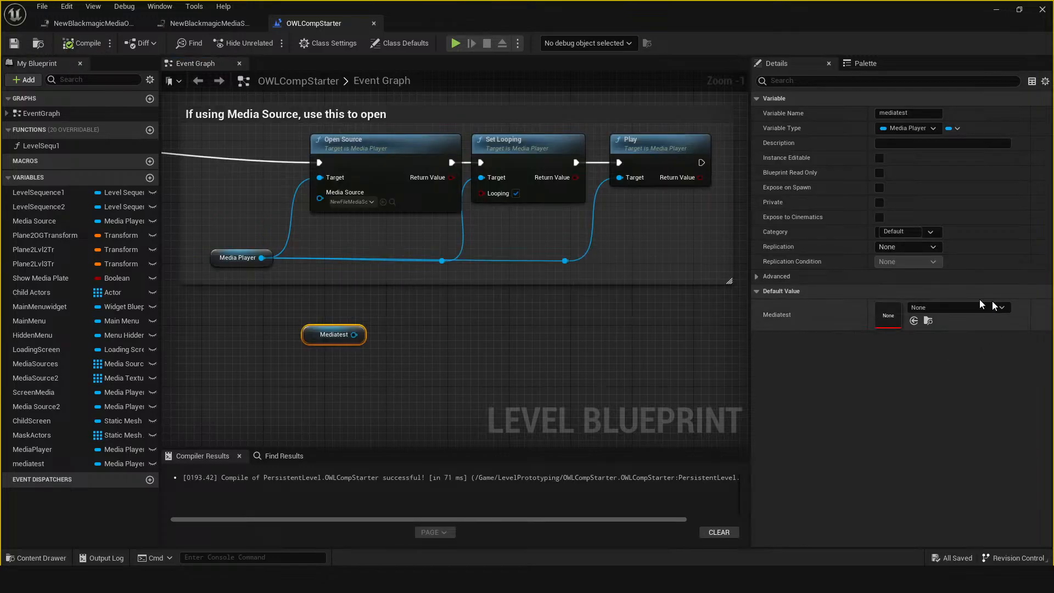
pyautogui.click(944, 308)
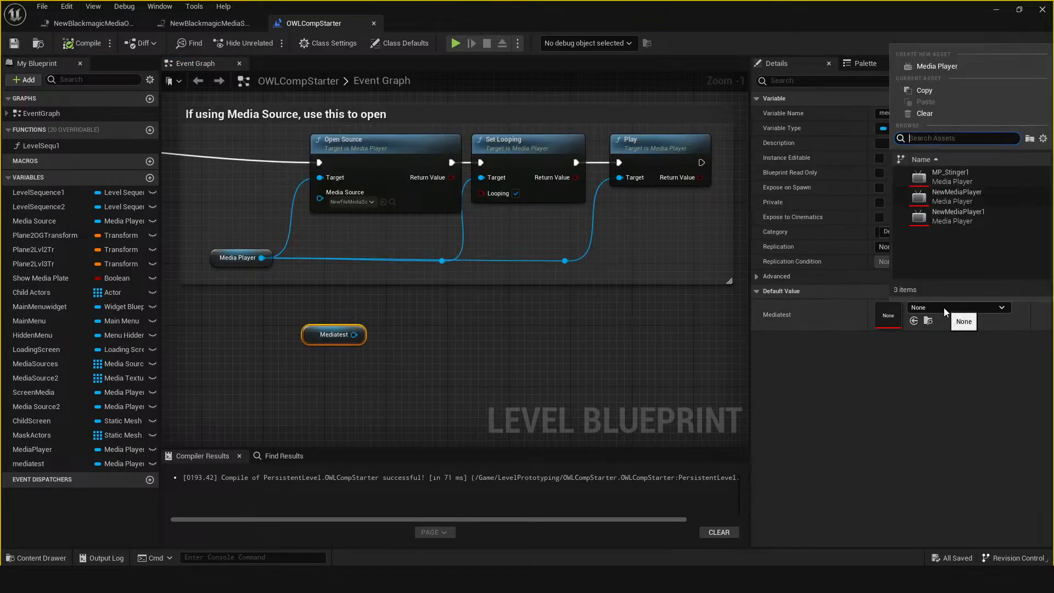
pyautogui.click(950, 175)
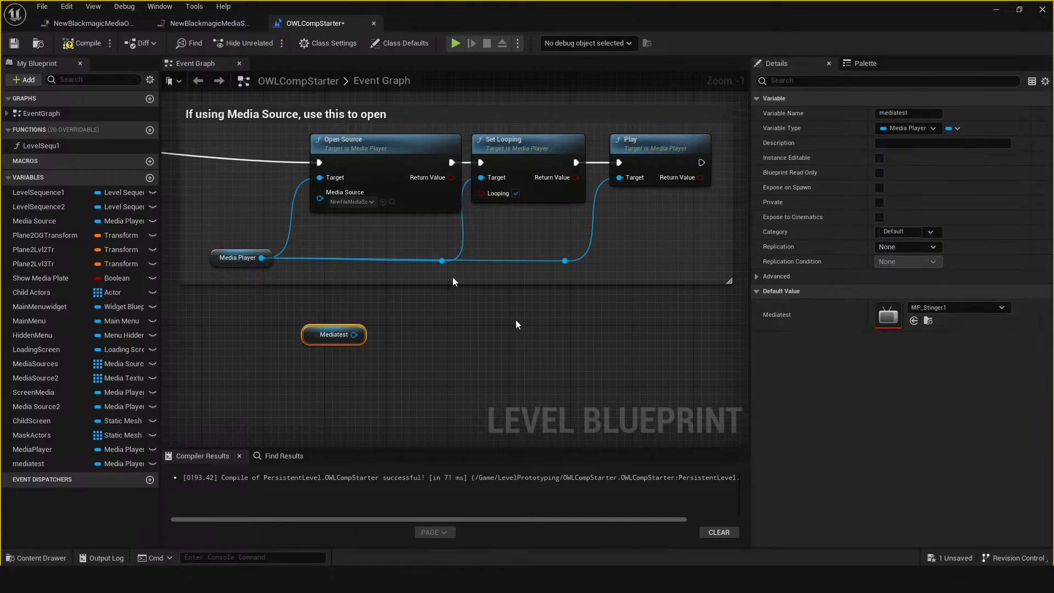
# Remove the Mediatest node from the event graph, keeping the Media Player node, and compile the level blueprint
pyautogui.click(229, 259)
pyautogui.press('Delete')
pyautogui.click(78, 45)
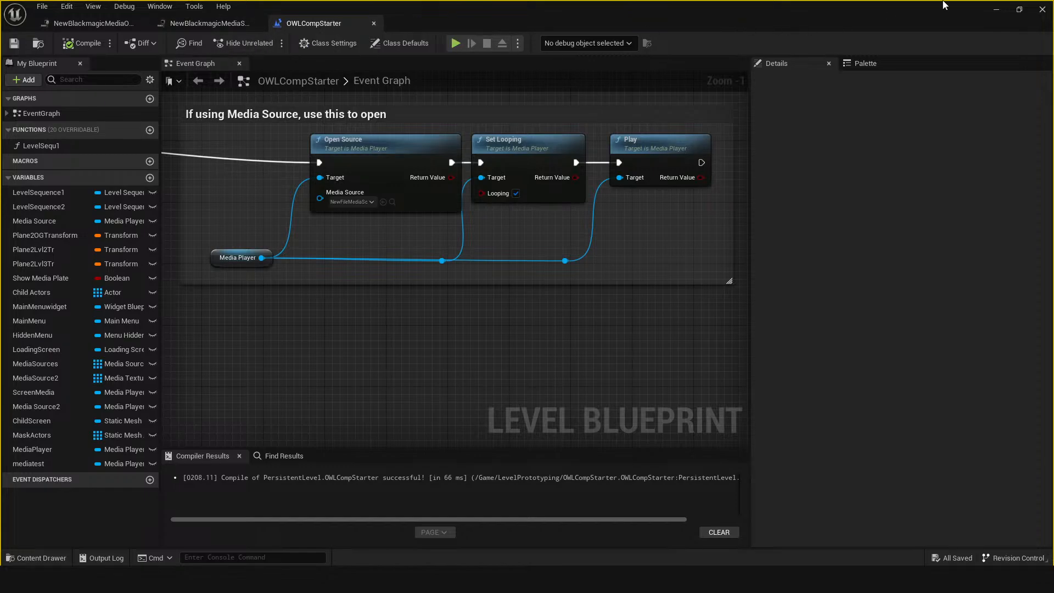
# Return to the level editor, create a Level Sequence with the default name in the LevelPrototyping folder, and open it
pyautogui.click(996, 10)
pyautogui.click(492, 412)
pyautogui.hotkey('ctrl', 'space')
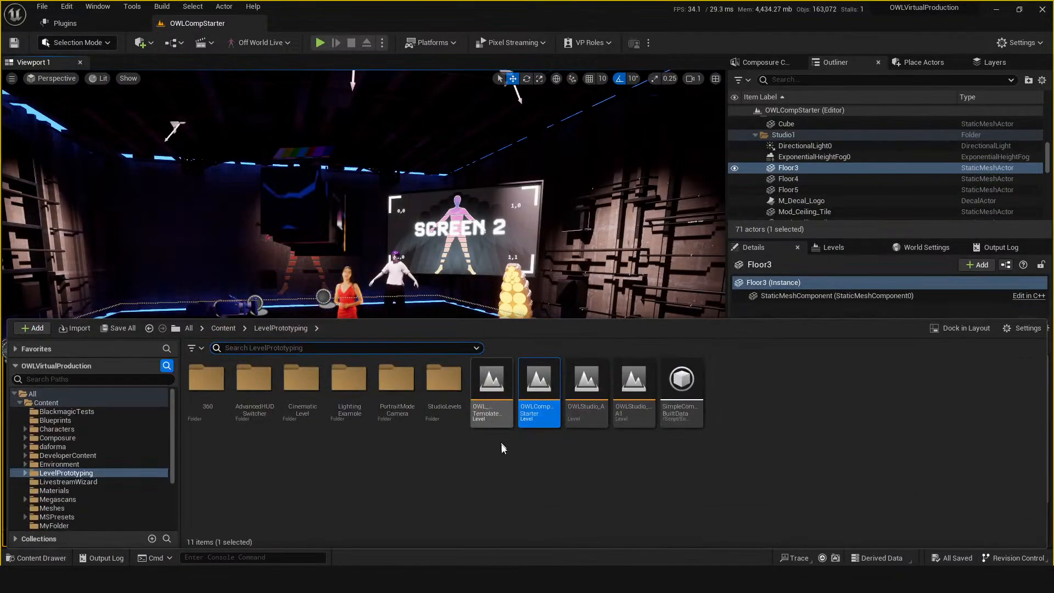
pyautogui.rightClick(576, 502)
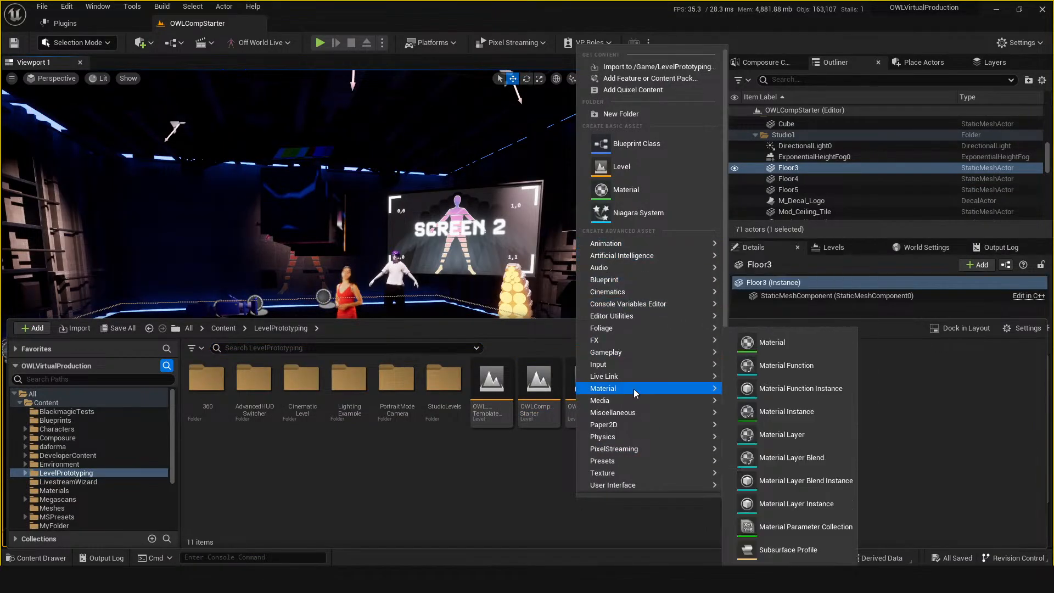
pyautogui.moveTo(625, 291)
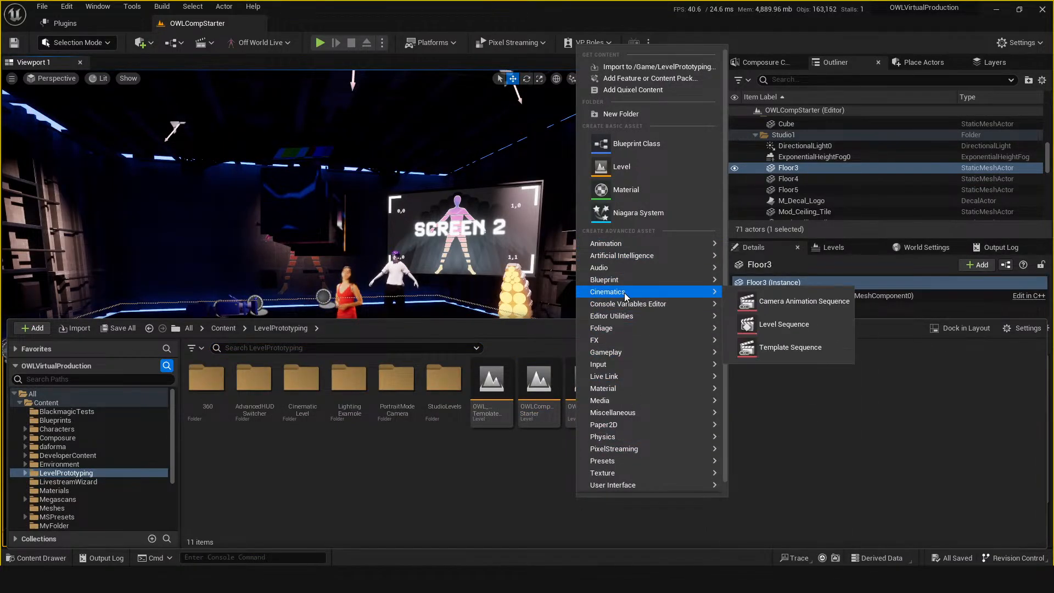
pyautogui.click(777, 323)
pyautogui.press('Return')
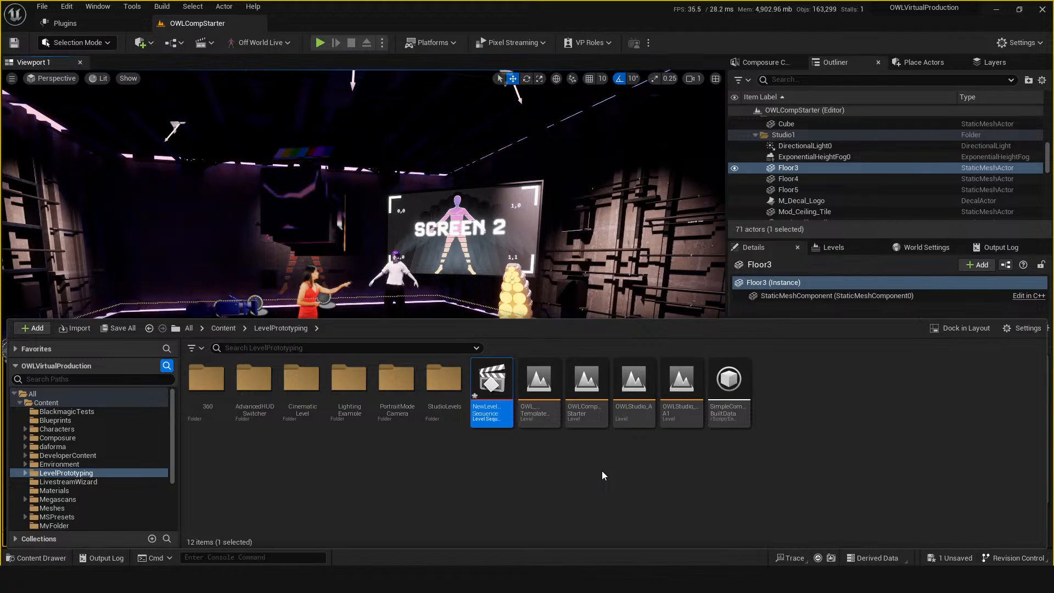
pyautogui.press('Return')
# Add a Media Track to the level sequence and give it a section using the existing file media source
pyautogui.click(70, 143)
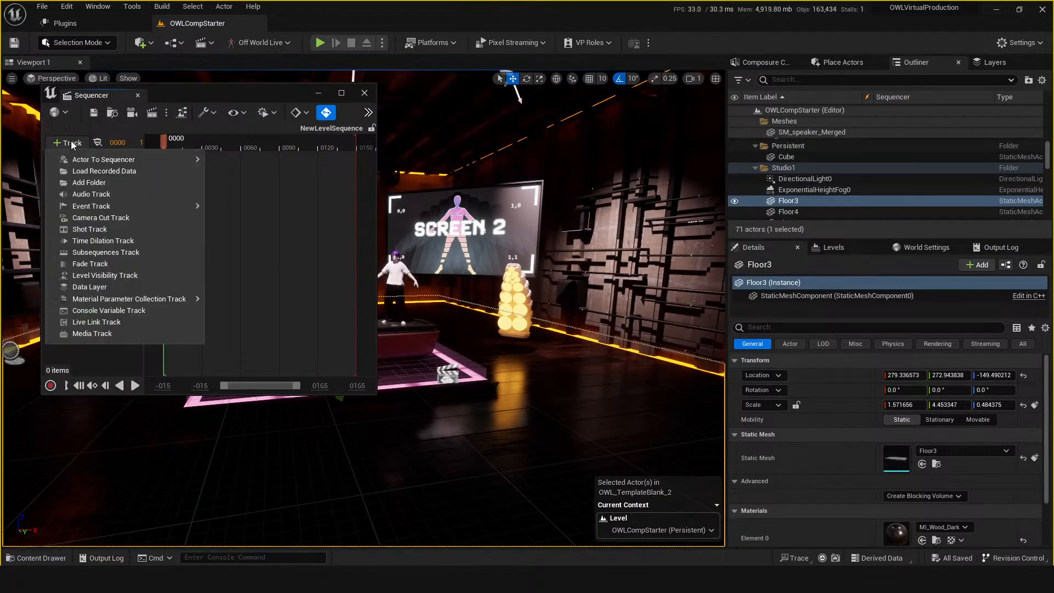
pyautogui.click(121, 333)
pyautogui.click(98, 158)
pyautogui.rightClick(97, 156)
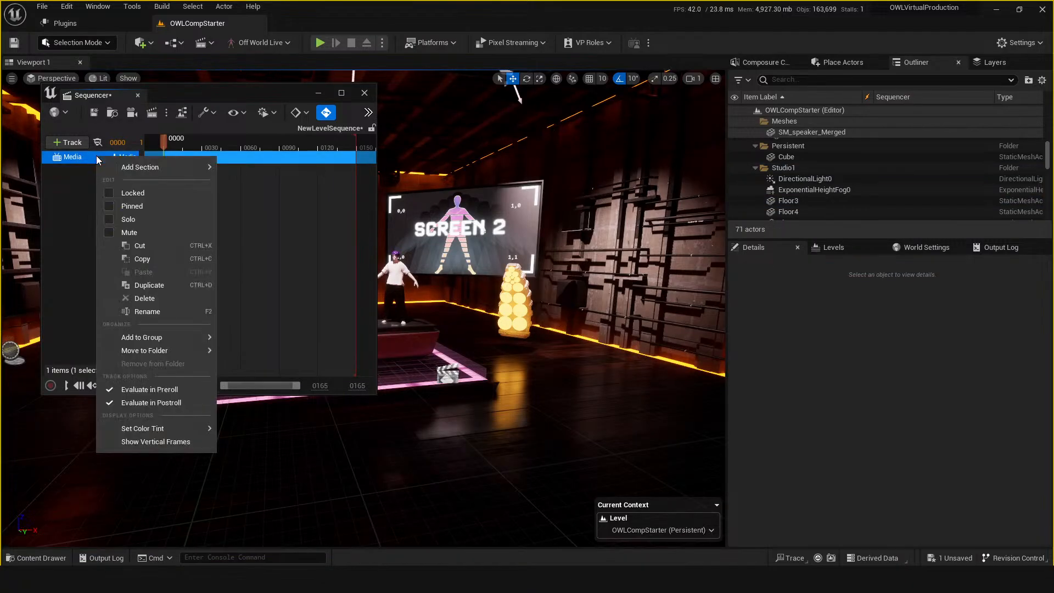
pyautogui.click(114, 155)
pyautogui.click(122, 156)
pyautogui.moveTo(148, 174)
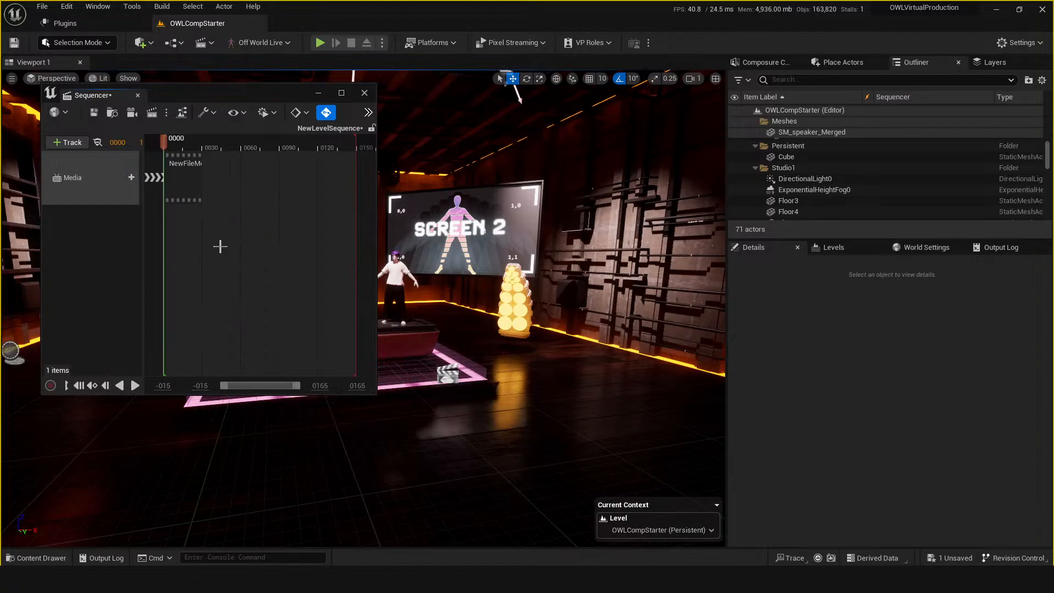
# Assign an existing media texture to the Media track's section in its section properties
pyautogui.rightClick(91, 198)
pyautogui.moveTo(176, 222)
pyautogui.click(393, 452)
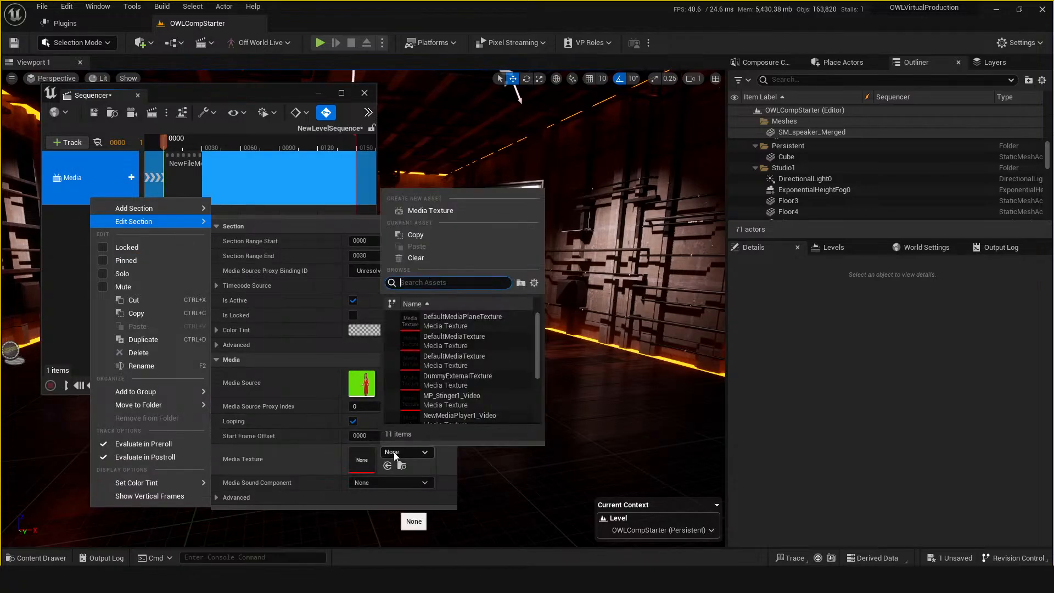
pyautogui.scroll(-5, 467, 385)
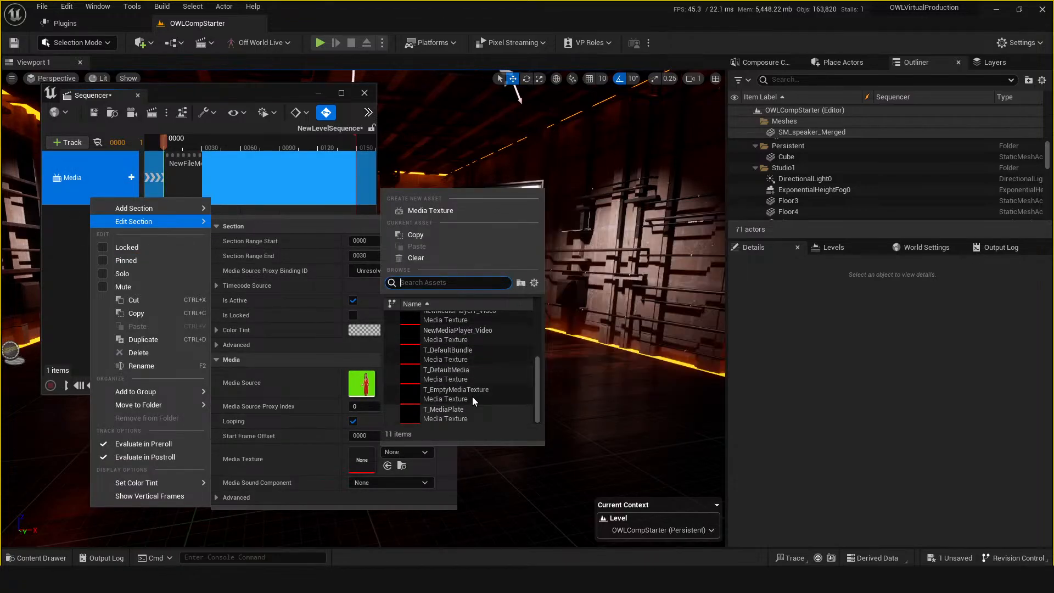
pyautogui.scroll(3, 469, 384)
pyautogui.click(445, 369)
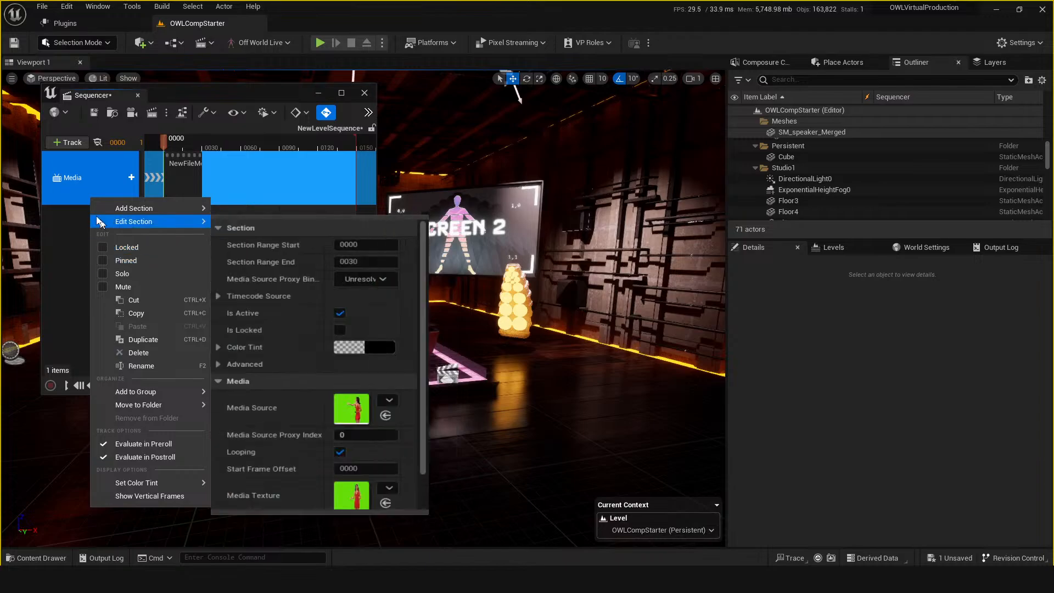
pyautogui.click(72, 232)
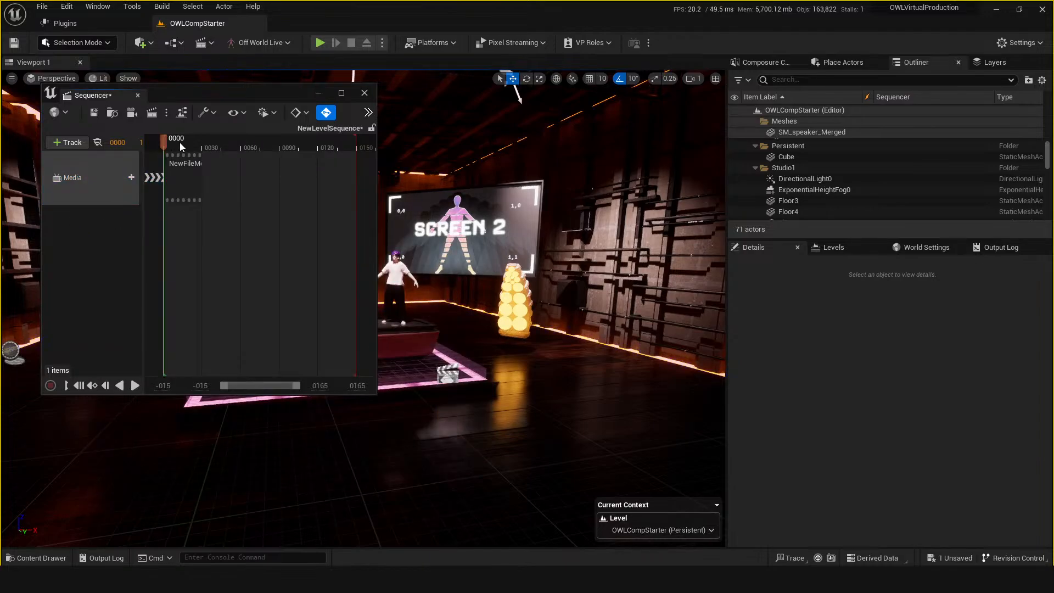
# Scrub the playhead across the media section to preview it and save the level sequence
pyautogui.moveTo(180, 145); pyautogui.dragTo(167, 149)
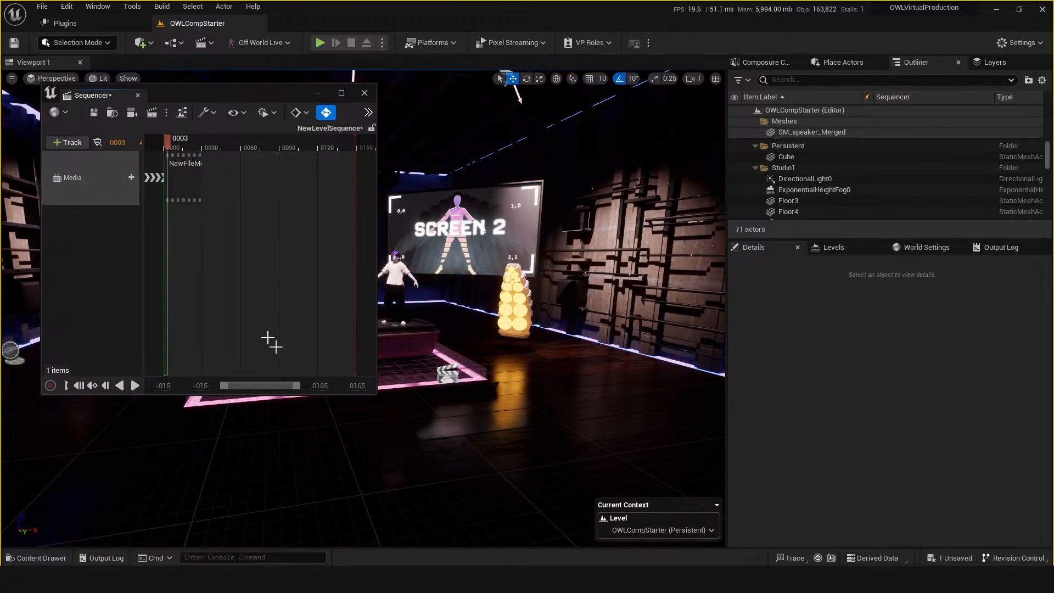
pyautogui.click(174, 186)
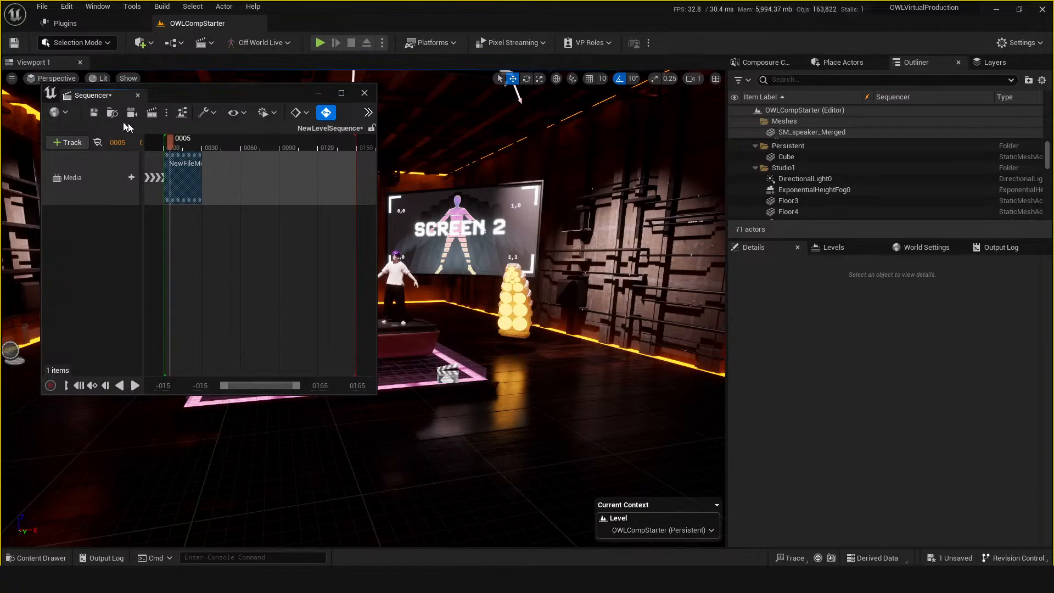
pyautogui.click(95, 113)
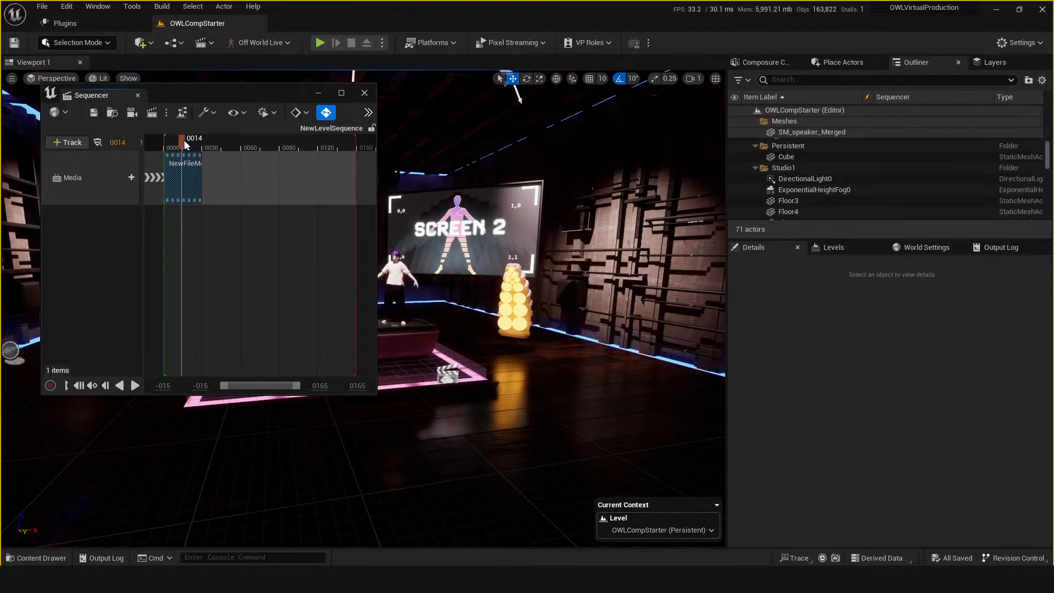
pyautogui.moveTo(195, 145)
pyautogui.mouseDown()
pyautogui.moveTo(163, 145)
pyautogui.moveTo(175, 147)
pyautogui.mouseUp()
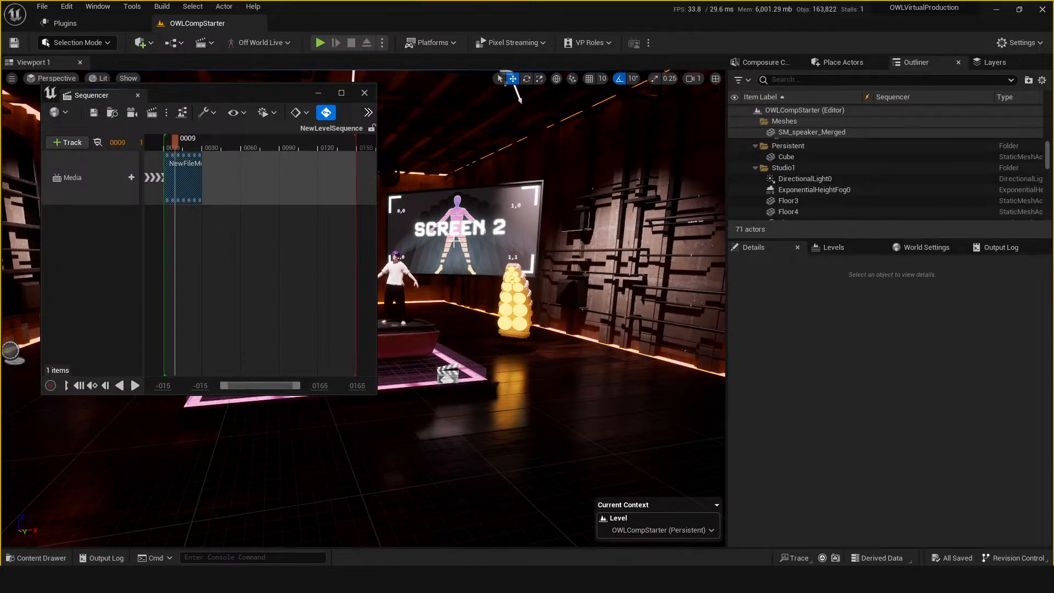
# Check the BP_Screen1 display's actor settings, then close the sequence editor and go back to the LevelPrototyping folder
pyautogui.click(509, 242)
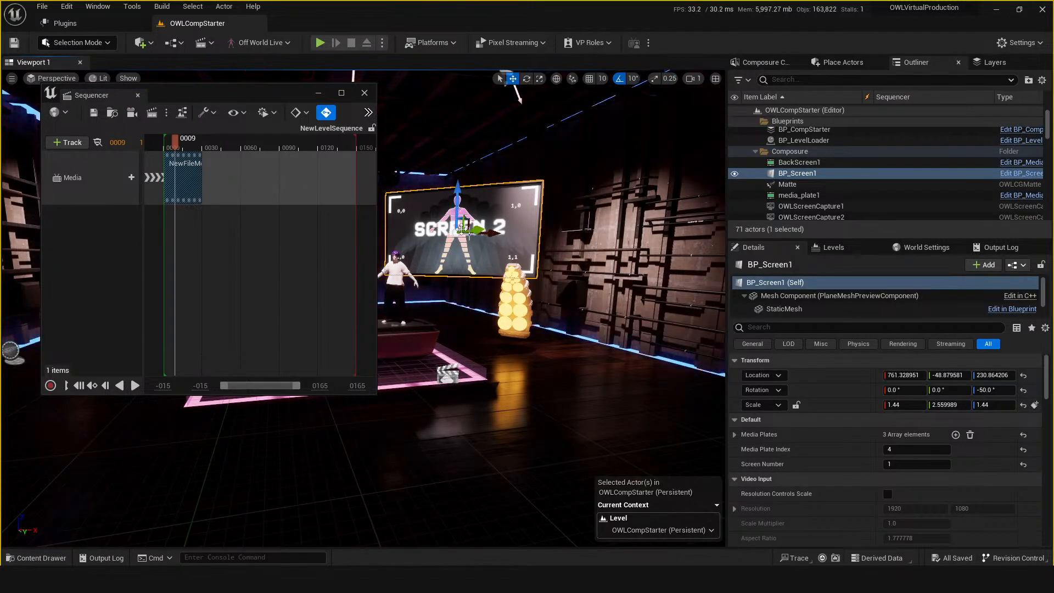
pyautogui.hotkey('ctrl', 'space')
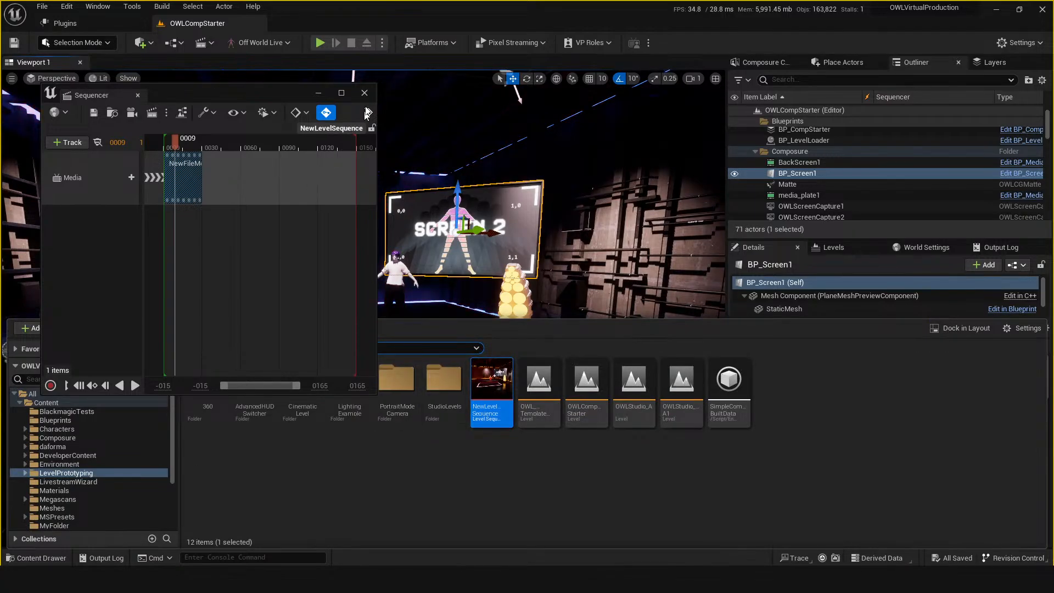
pyautogui.click(178, 156)
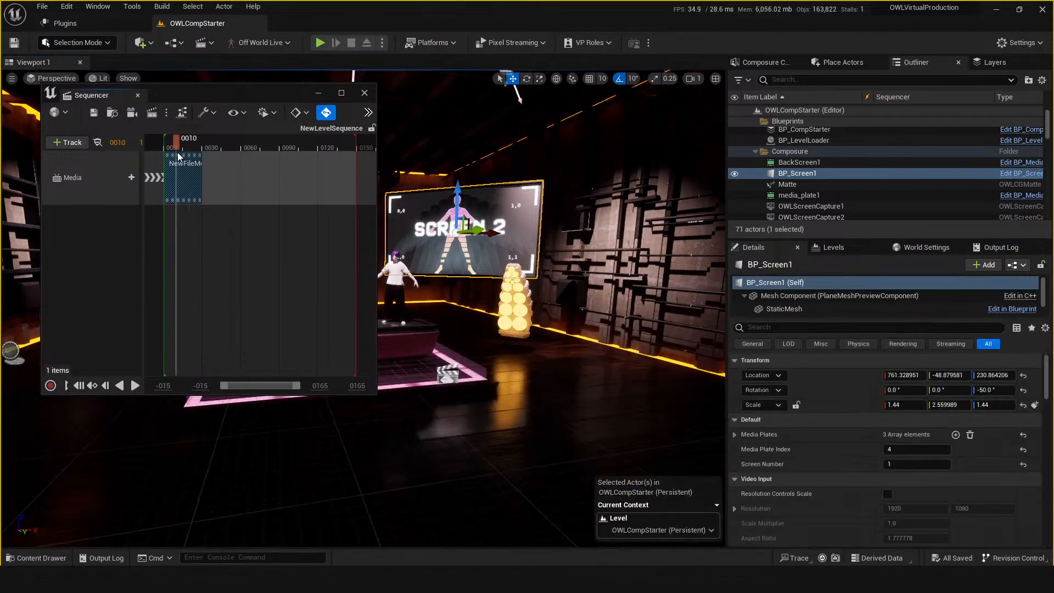
pyautogui.moveTo(365, 82); pyautogui.dragTo(365, 84)
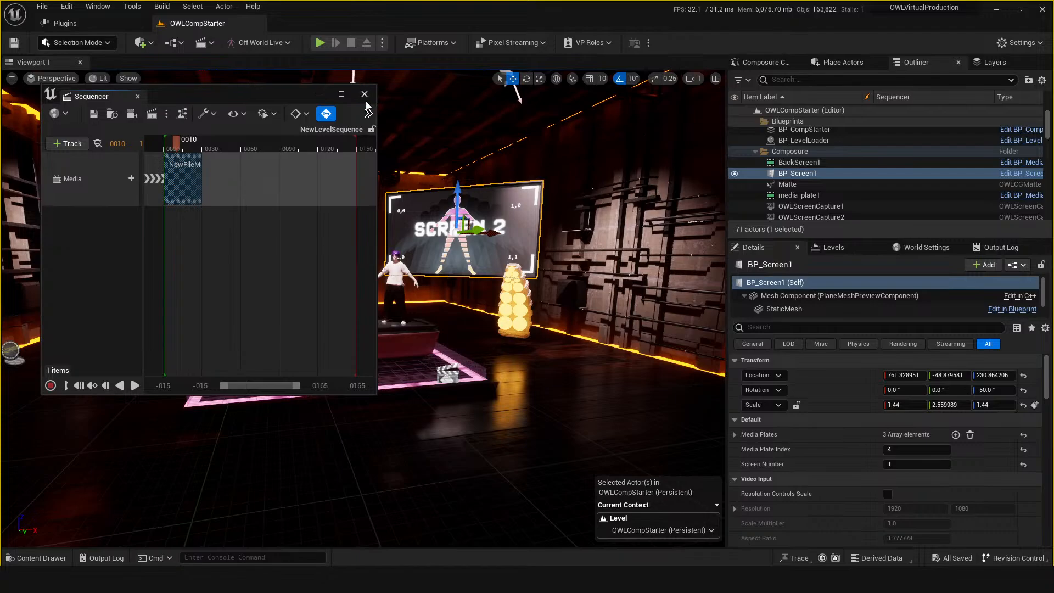
pyautogui.click(364, 95)
pyautogui.click(436, 416)
pyautogui.hotkey('ctrl', 'space')
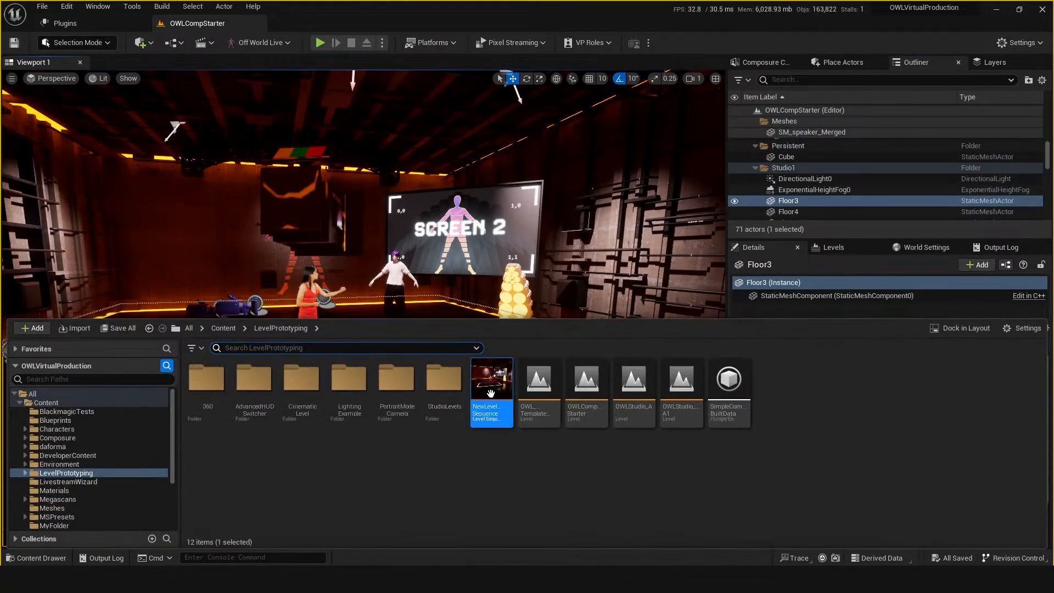
pyautogui.press('Delete')
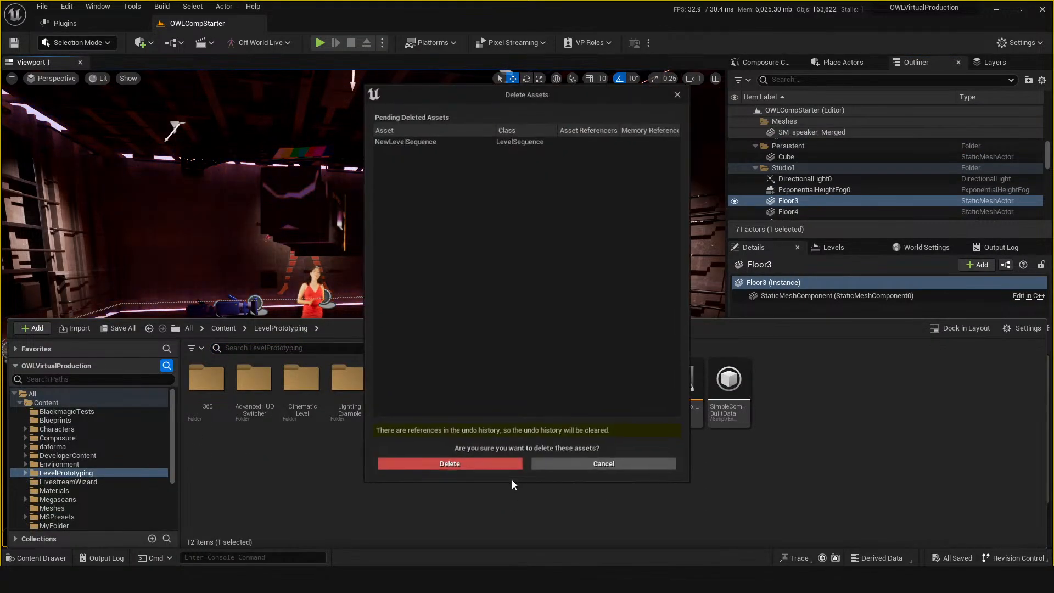
pyautogui.click(568, 466)
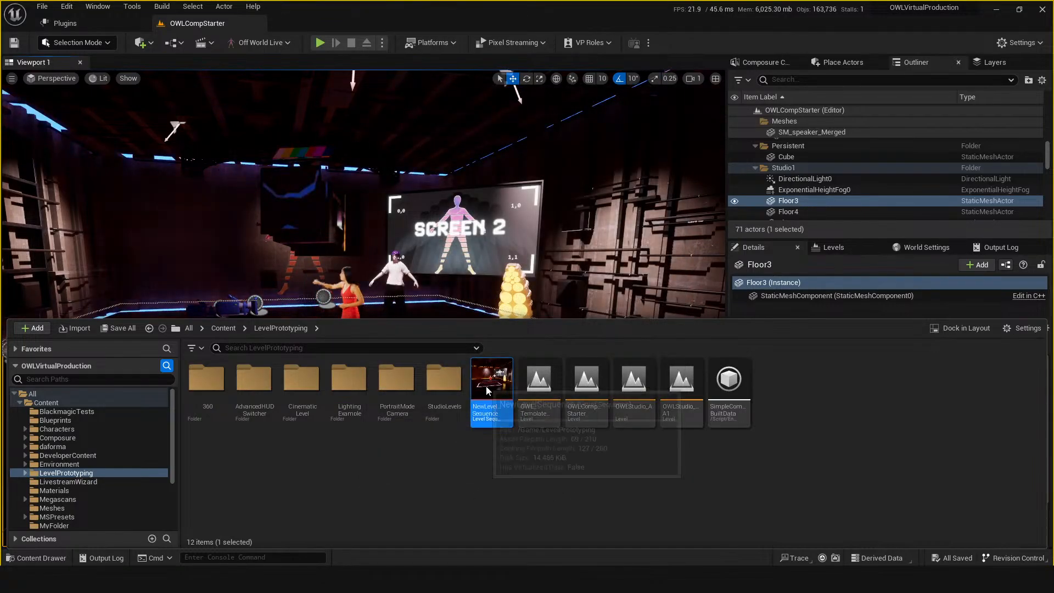
pyautogui.doubleClick(490, 399)
pyautogui.click(364, 95)
pyautogui.click(465, 222)
pyautogui.hotkey('ctrl', 'space')
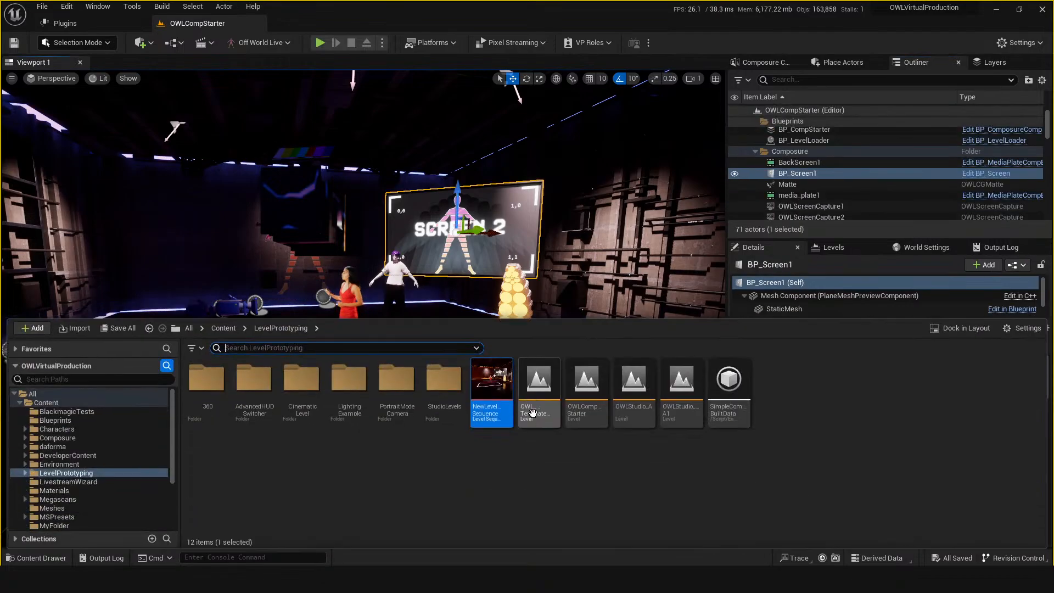
# Delete the NewLevelSequence asset from the LevelPrototyping folder
pyautogui.press('Delete')
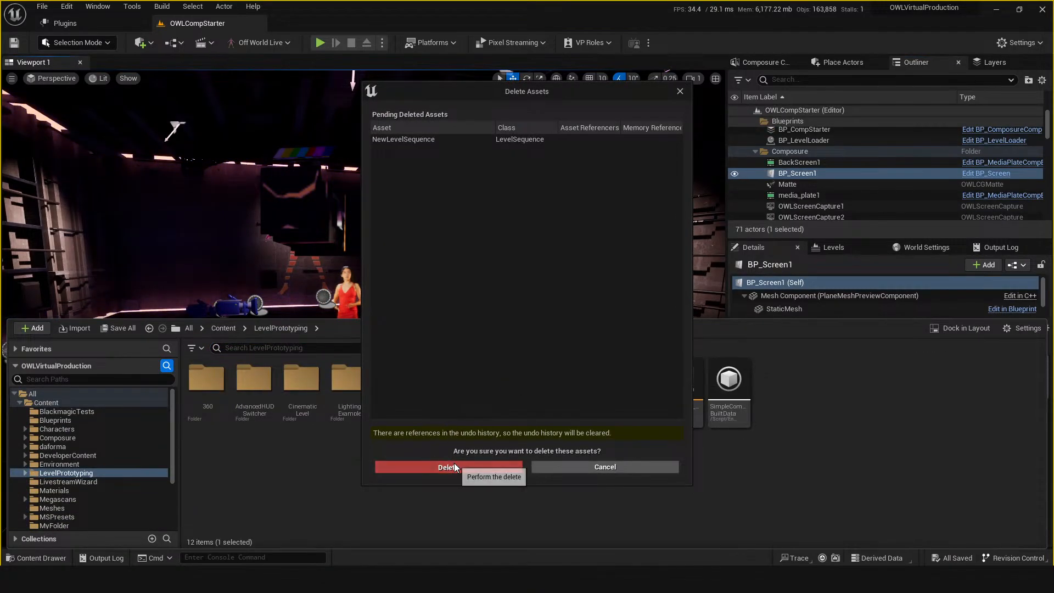
pyautogui.click(453, 462)
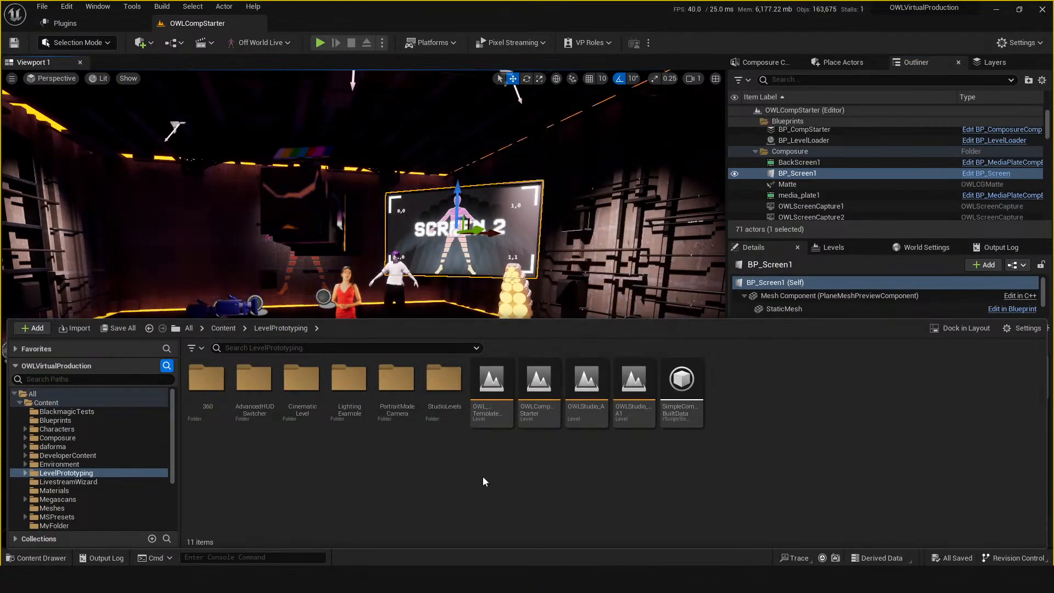
# Try to open the podcast composite level from the Podcasttemplate folder
pyautogui.click(224, 328)
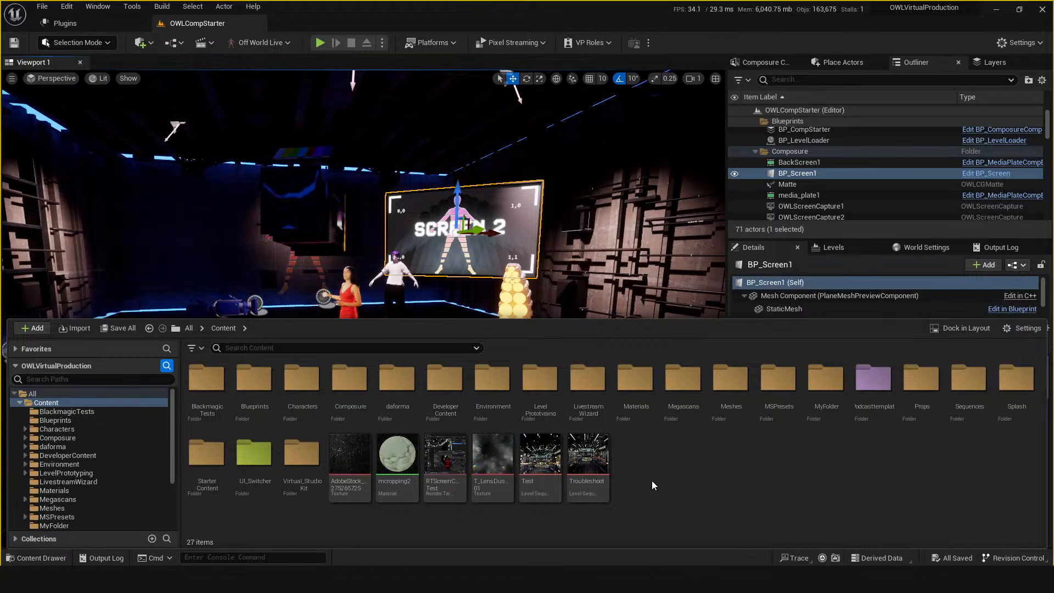
pyautogui.doubleClick(872, 377)
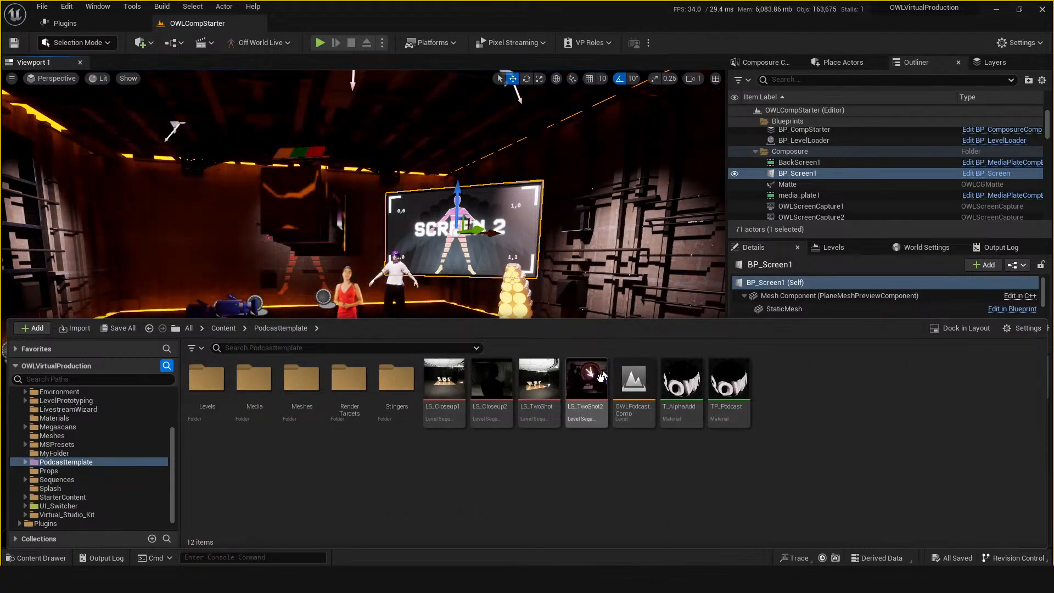
pyautogui.click(627, 382)
pyautogui.doubleClick(627, 382)
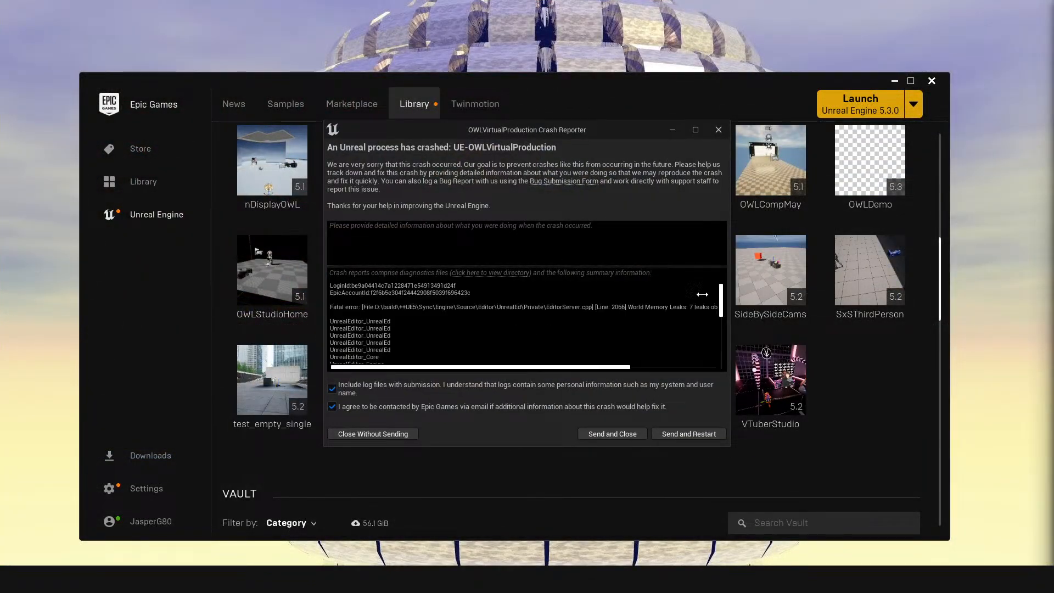
# Send the crash report and restart the editor, then dismiss the livestreaming toolkit upgrade notification
pyautogui.click(679, 435)
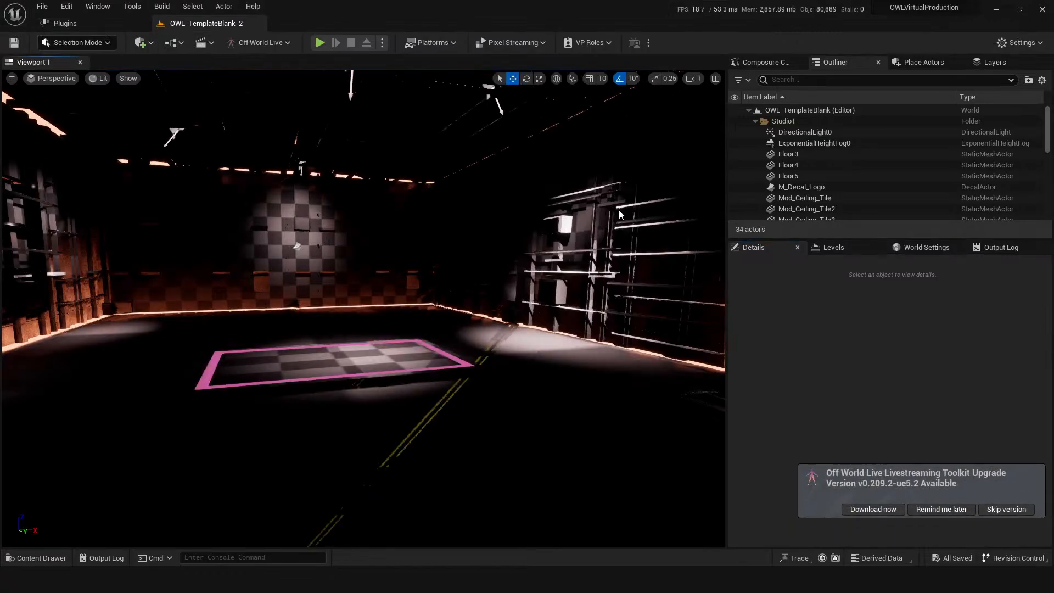
pyautogui.click(941, 463)
pyautogui.click(1014, 529)
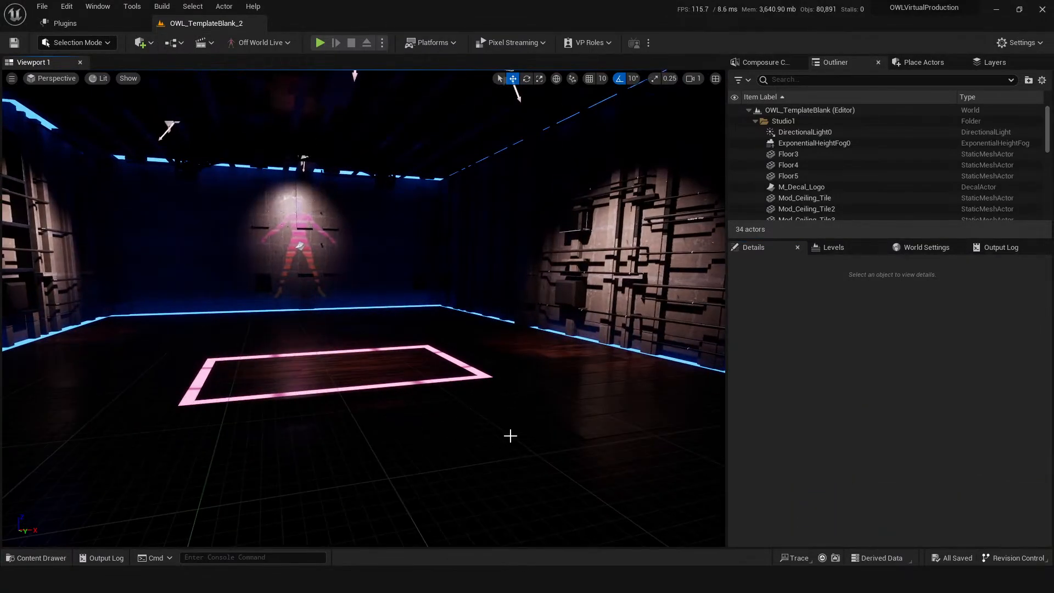
# Open the Stinger1 level from the Podcasttemplate/Stingers folder and select the Plane3 mesh in the scene
pyautogui.hotkey('ctrl', 'space')
pyautogui.doubleClick(875, 384)
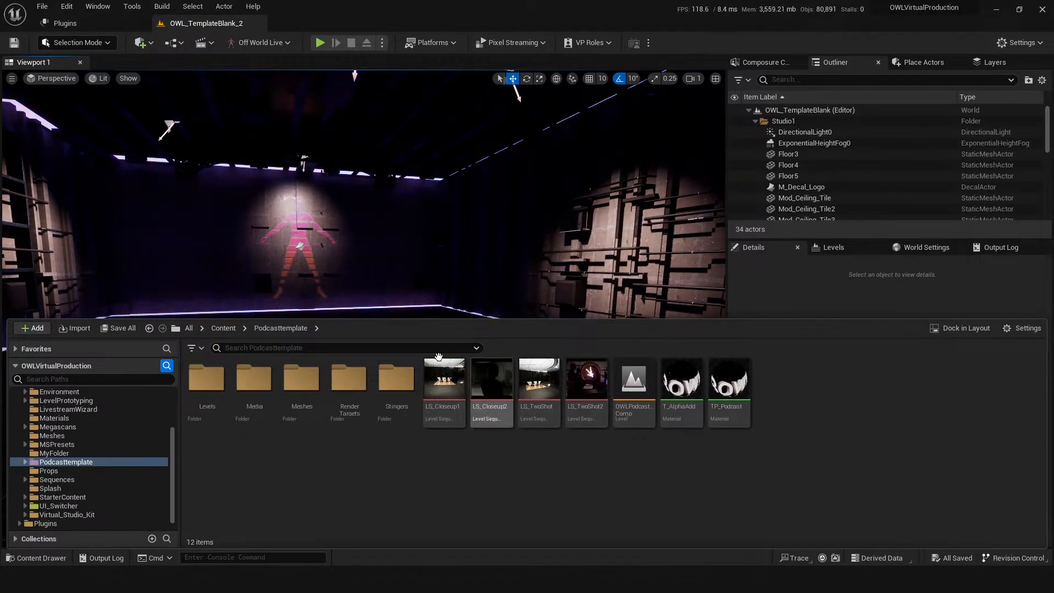
pyautogui.doubleClick(396, 384)
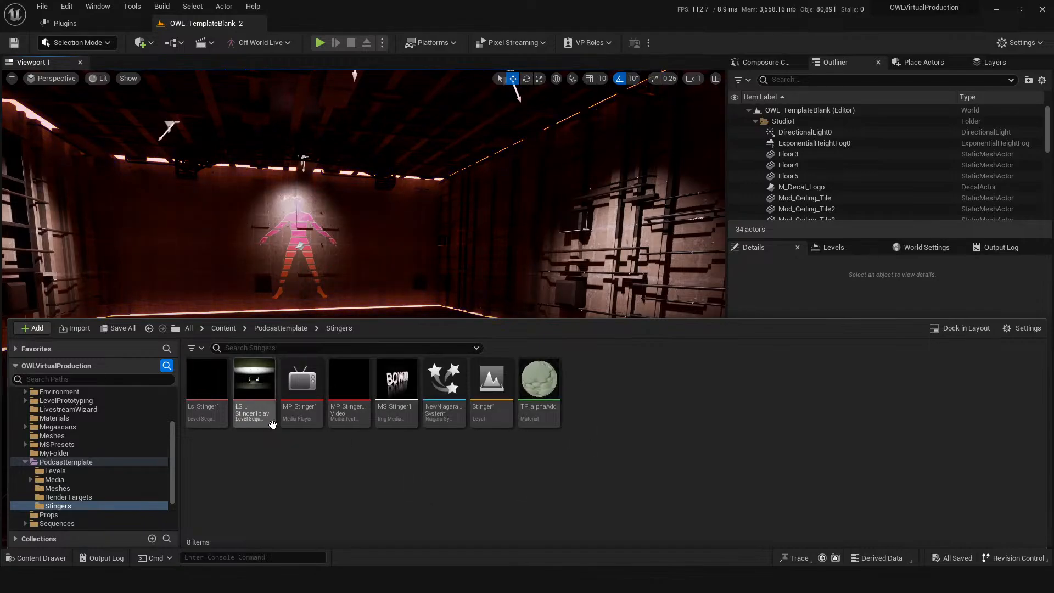
pyautogui.click(487, 389)
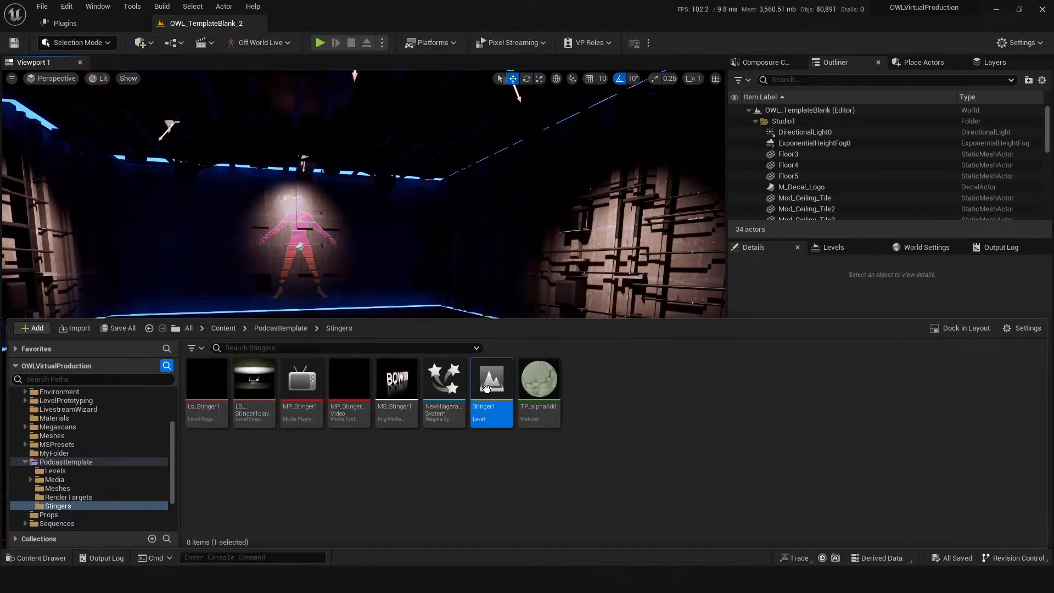
pyautogui.doubleClick(486, 388)
pyautogui.click(466, 240)
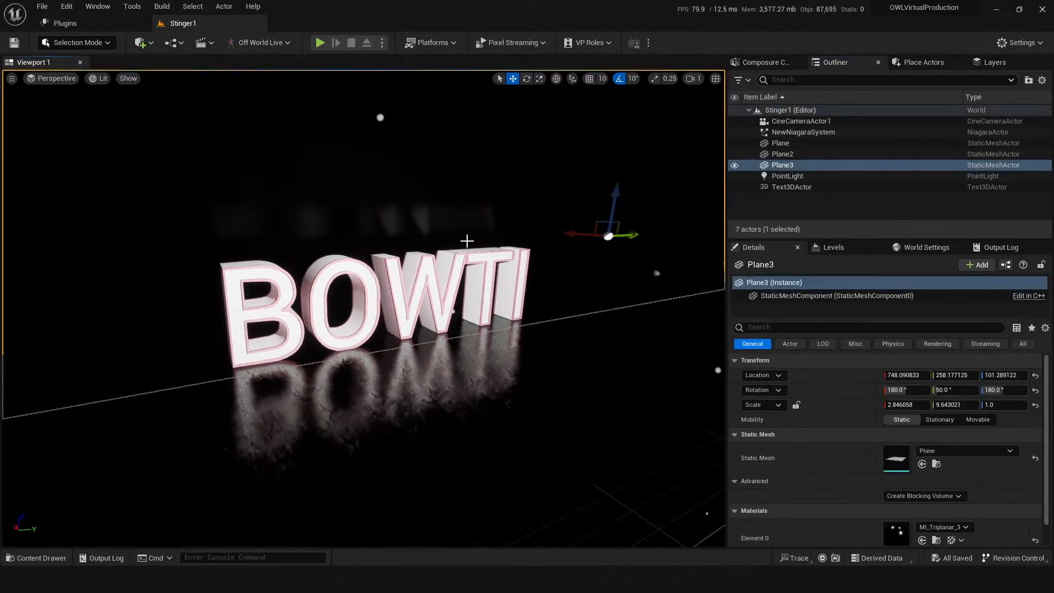
# Open the Ls_Stinger1 level sequence, view the scene through CineCameraActor1, and move the Sequencer window clear of the viewport
pyautogui.hotkey('ctrl', 'space')
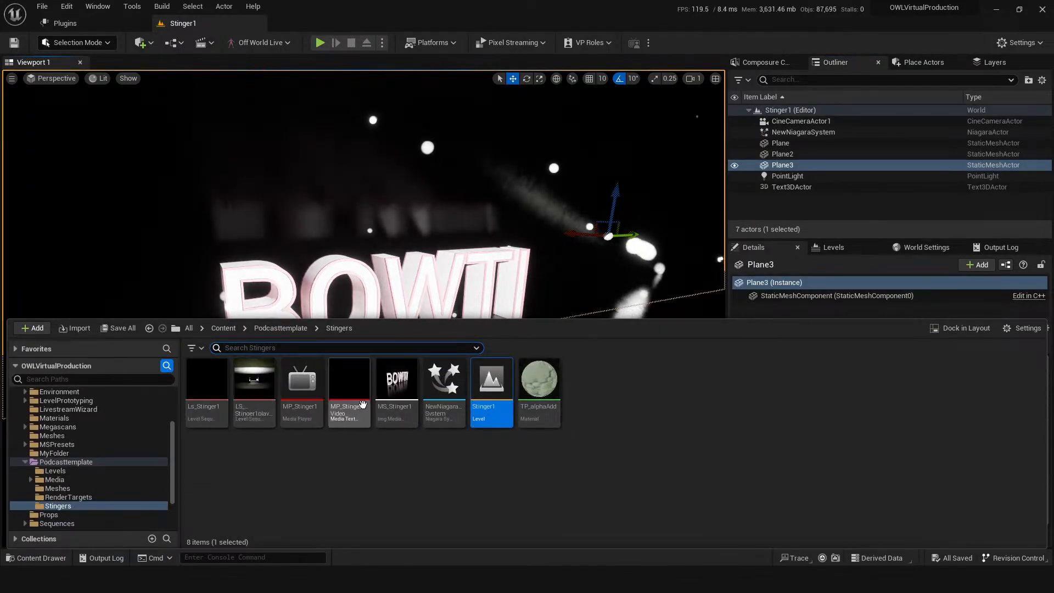
pyautogui.doubleClick(206, 393)
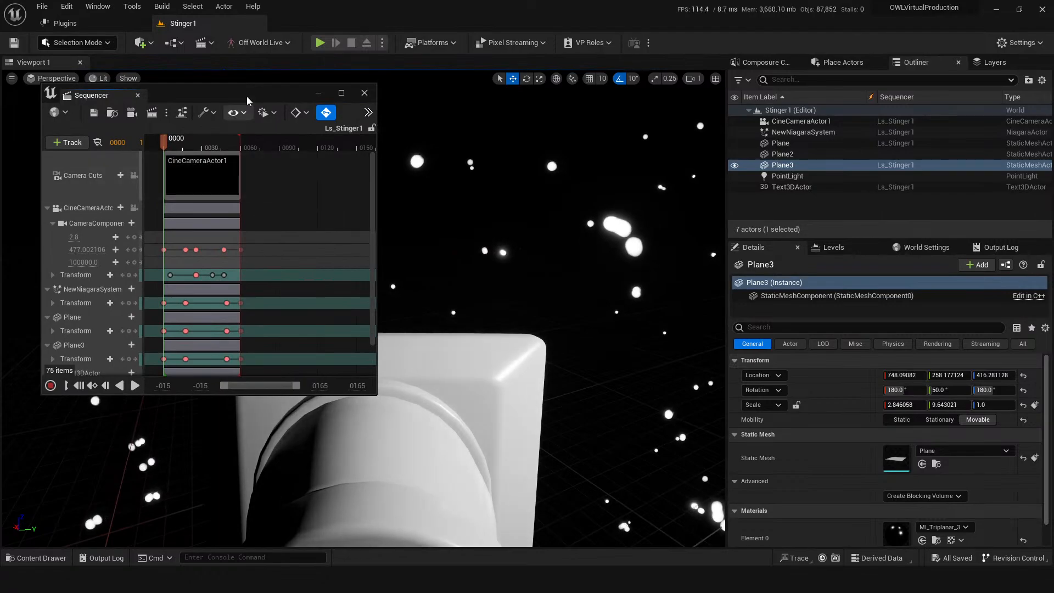
pyautogui.click(53, 78)
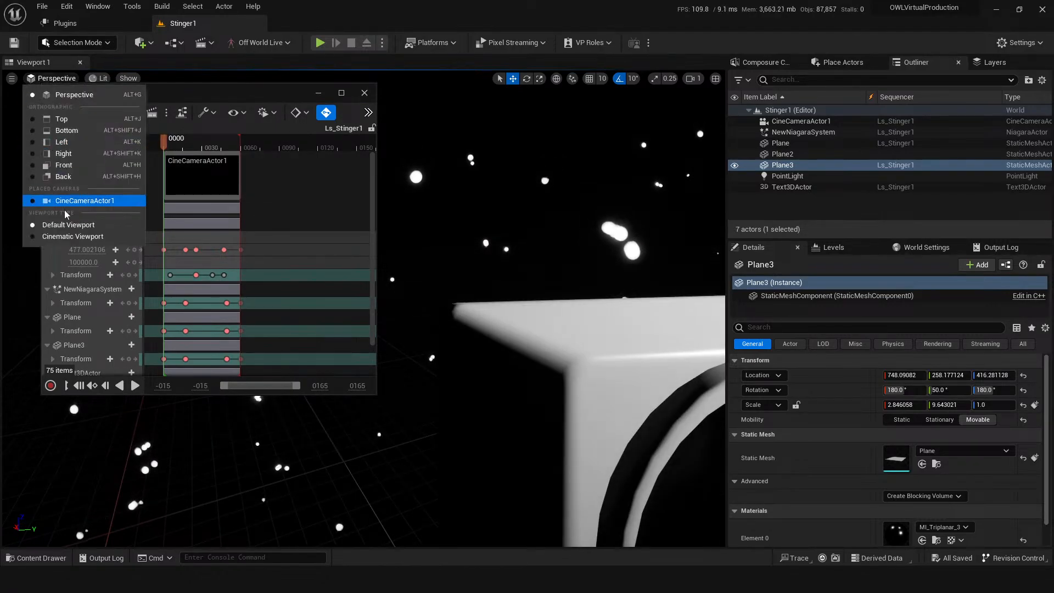
pyautogui.click(85, 200)
pyautogui.moveTo(201, 95); pyautogui.dragTo(874, 149)
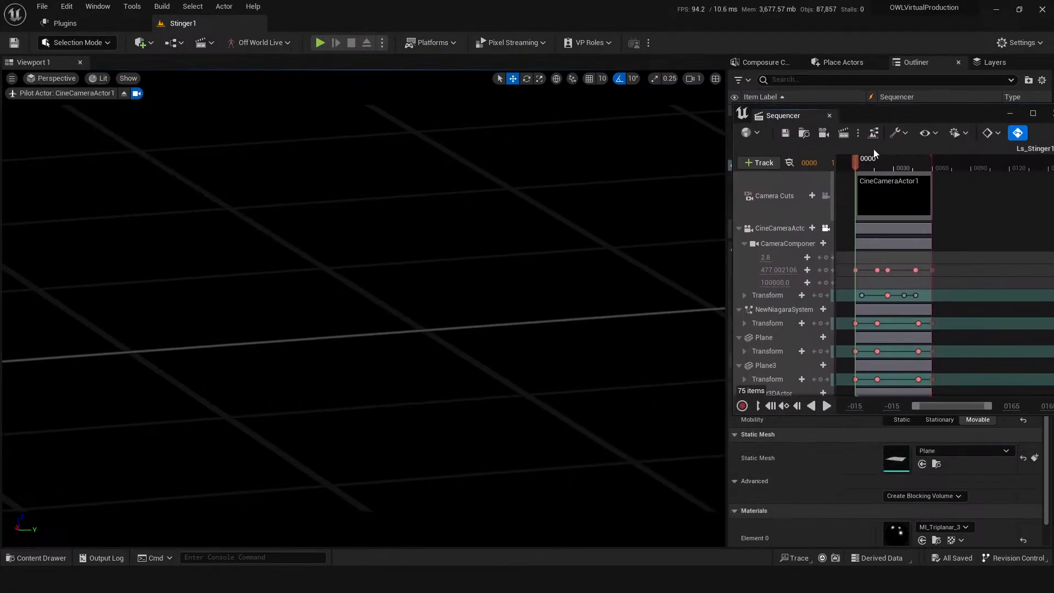
# Play Ls_Stinger1, rewind it to frame 0 and play it again to preview the stinger animation
pyautogui.press('space')
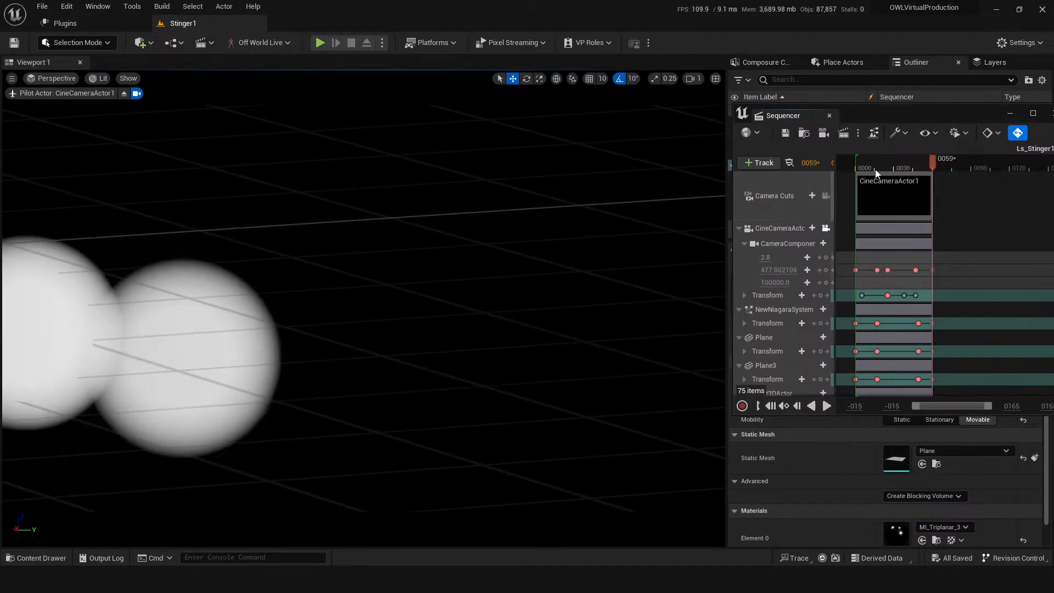
pyautogui.moveTo(875, 164); pyautogui.dragTo(854, 162)
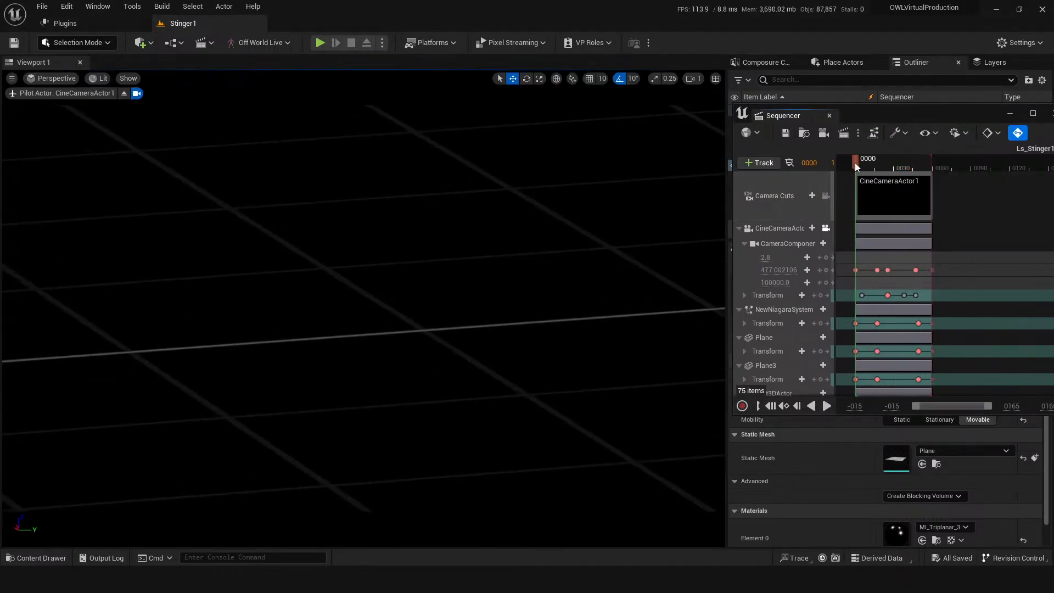
pyautogui.press('space')
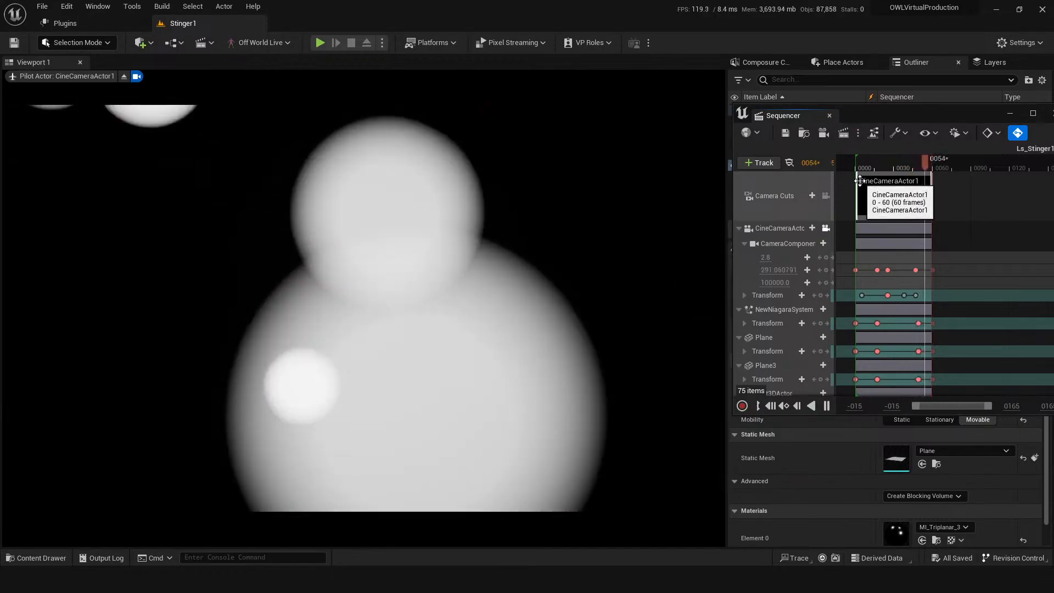
pyautogui.press('space')
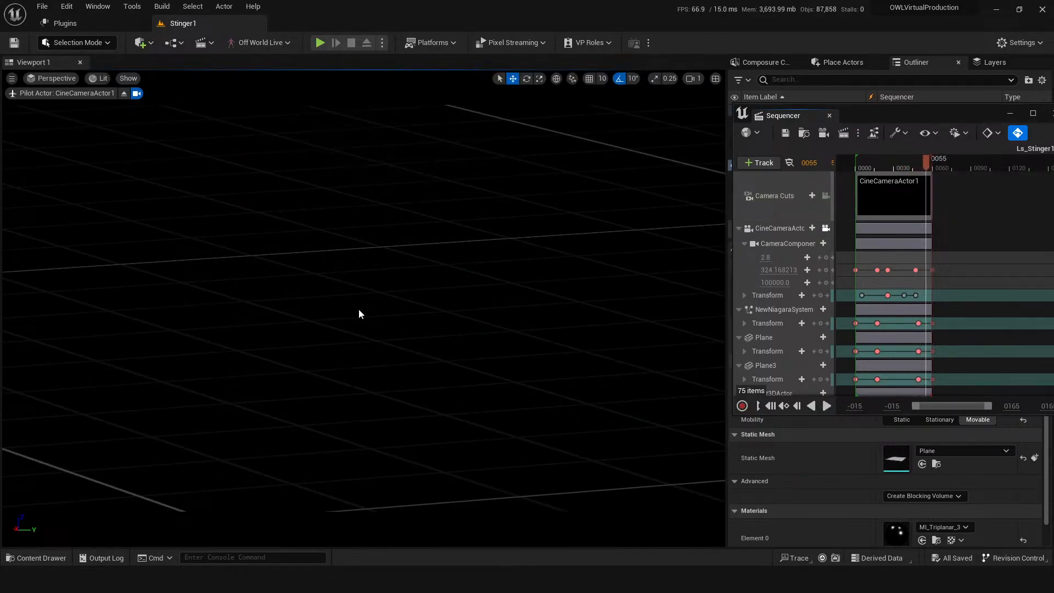
# Open the Ls_Stinger1 job's settings in the Movie Render Queue and add a .png Sequence [8bit] export
pyautogui.click(858, 134)
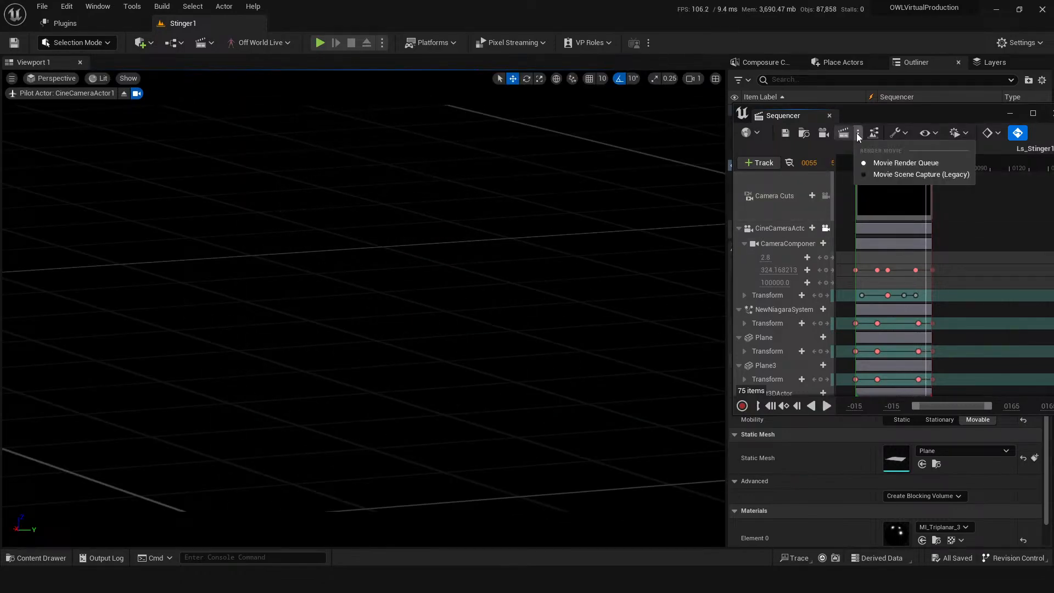
pyautogui.click(845, 138)
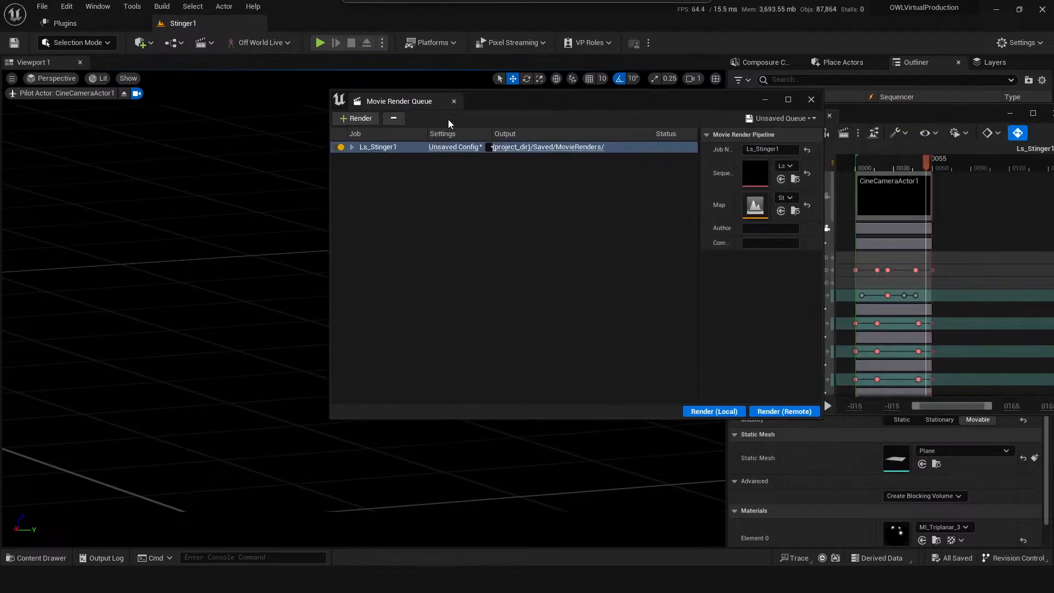
pyautogui.click(449, 147)
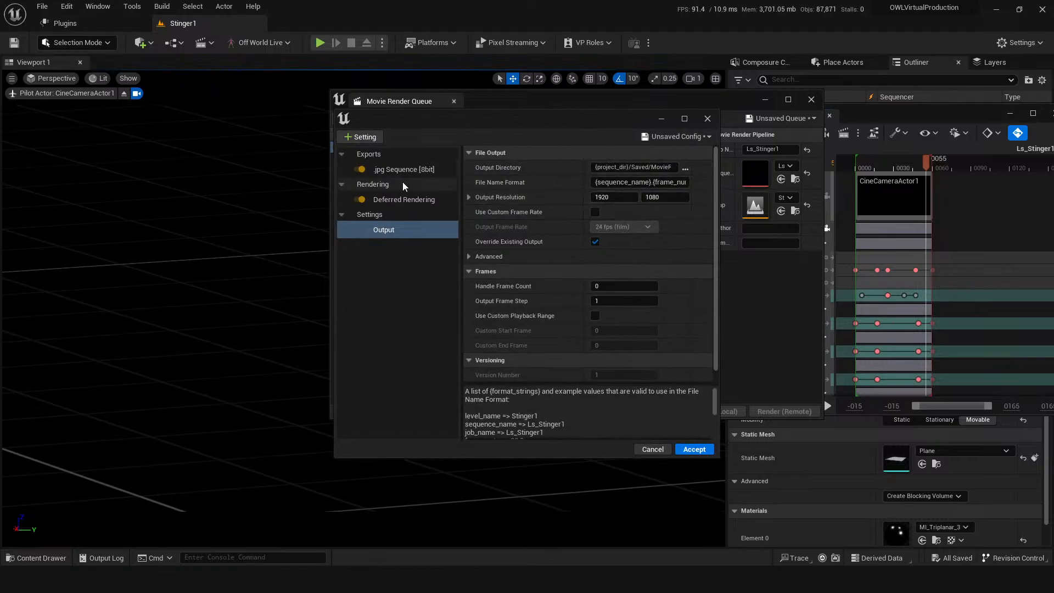
pyautogui.click(360, 137)
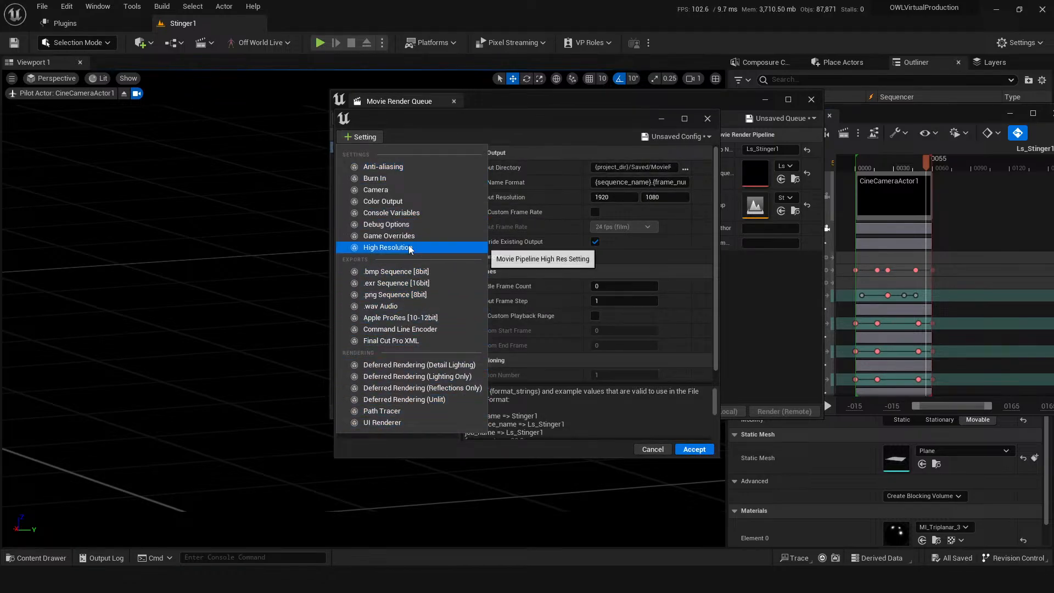
pyautogui.click(399, 295)
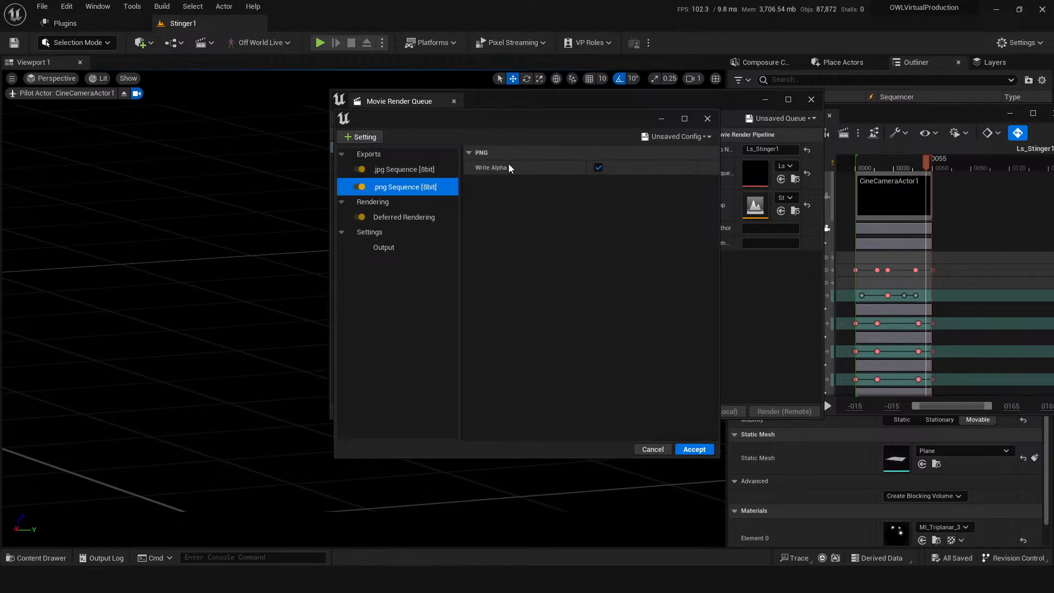
# Enable Accumulator Includes Alpha for Deferred Rendering, then close the job settings and render queue without accepting or rendering
pyautogui.click(419, 216)
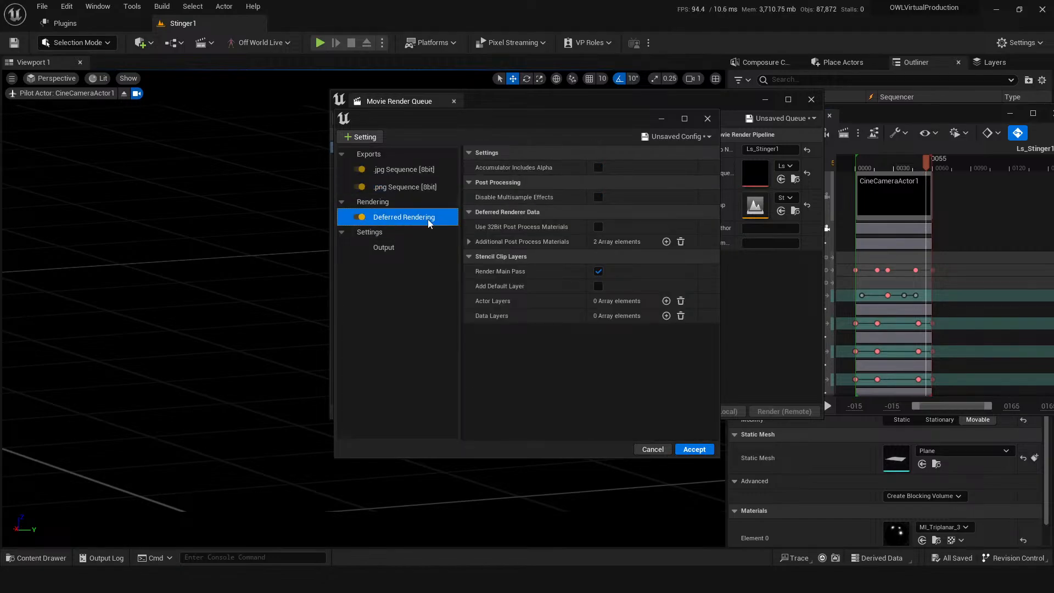
pyautogui.click(598, 168)
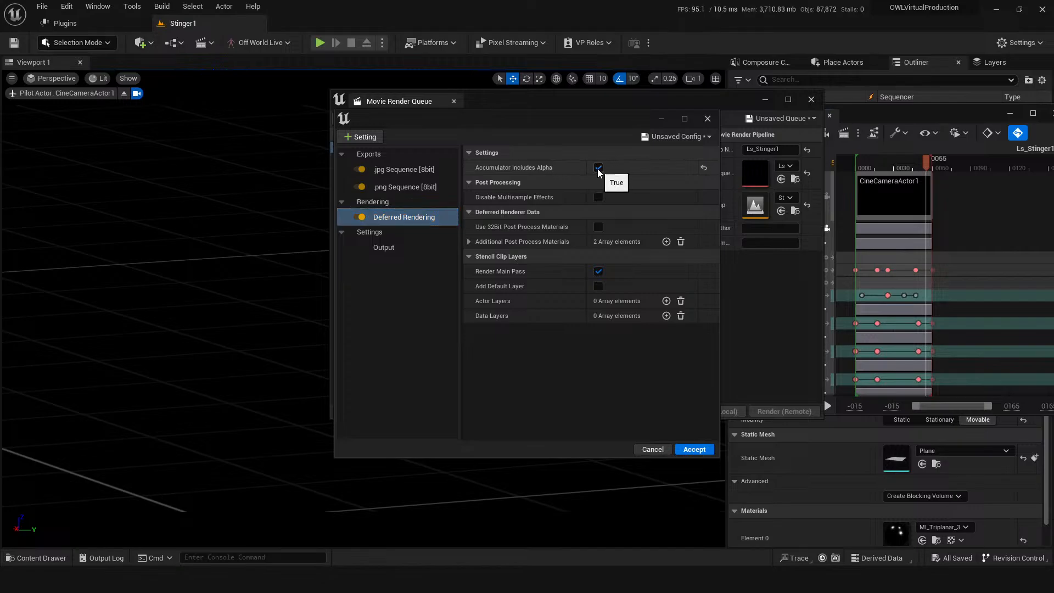
pyautogui.click(360, 169)
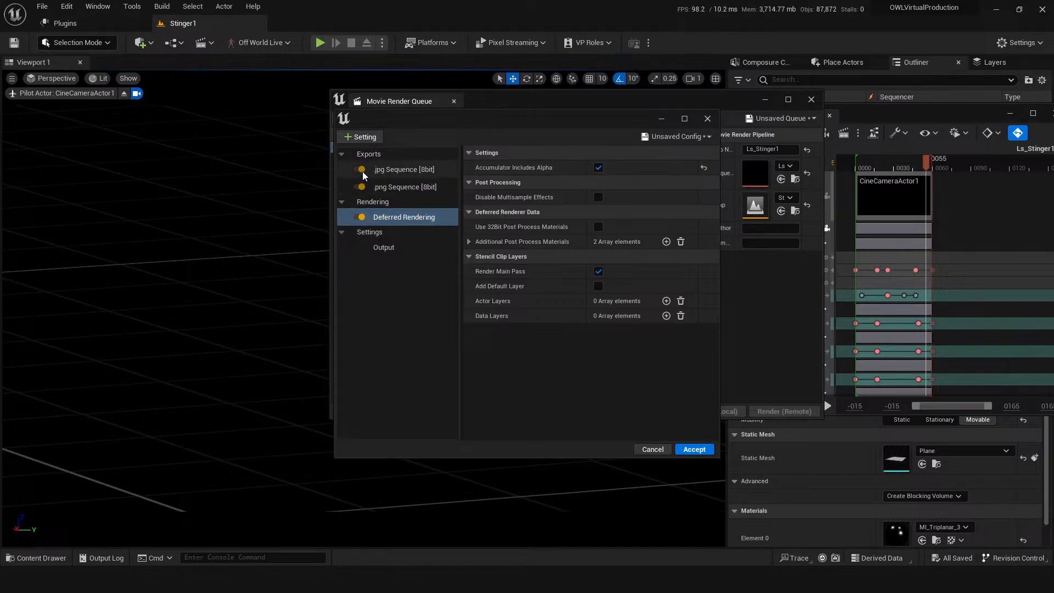
pyautogui.click(706, 119)
pyautogui.click(812, 99)
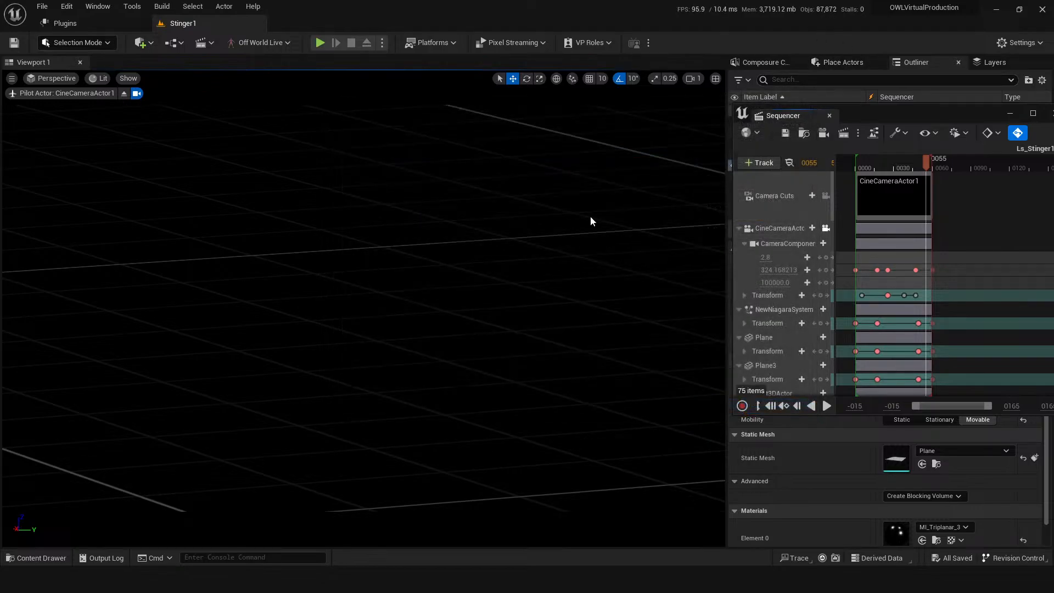
# Replay the stinger animation from an earlier frame and pause it on the BOWTI text
pyautogui.click(877, 163)
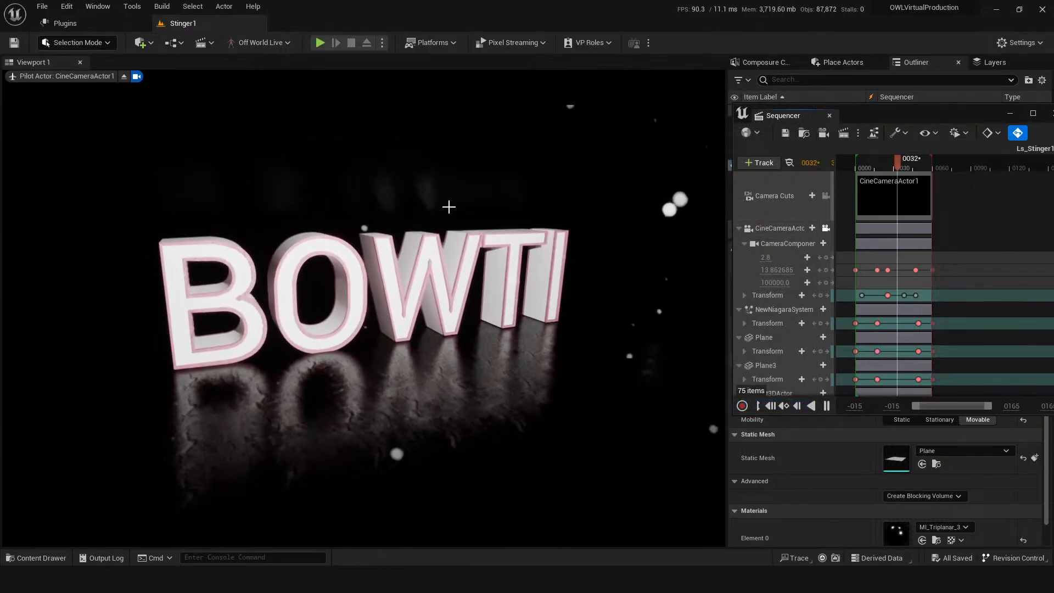
pyautogui.press('space')
# Open the MP_Stinger1 media player and load the MS_Stinger1 image media source in it
pyautogui.hotkey('ctrl', 'space')
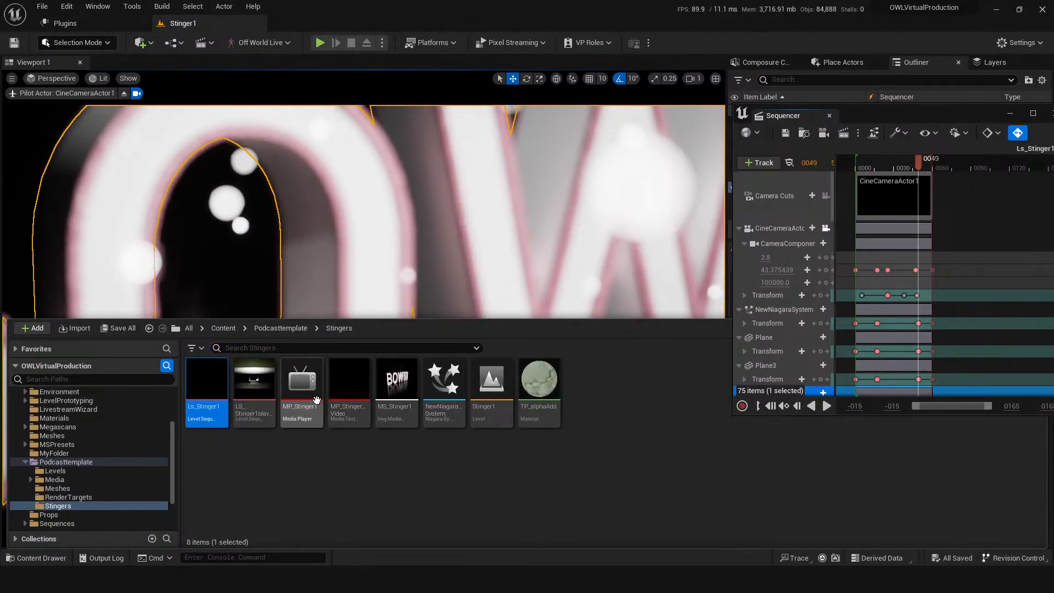
pyautogui.hotkey('ctrl', 'space')
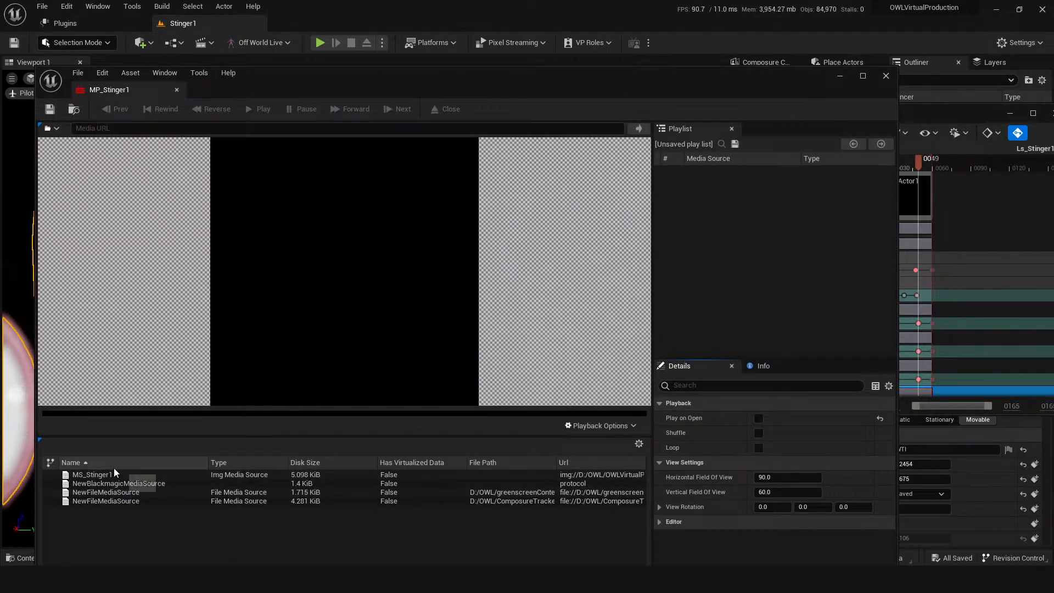
pyautogui.doubleClick(114, 473)
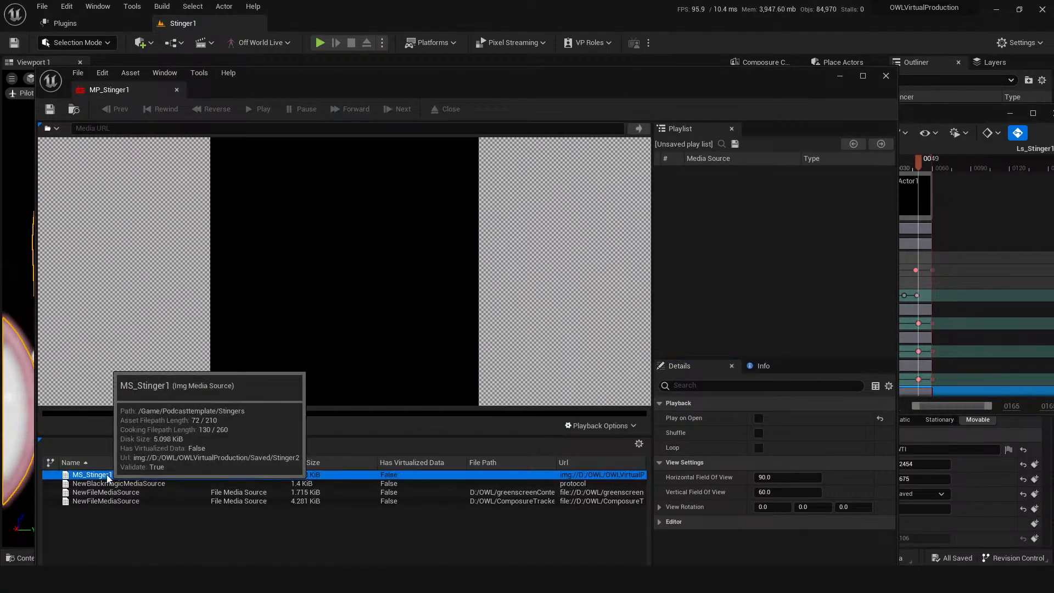
# Preview the MS_Stinger1 image sequence in its own media editor, and return to the MP_Stinger1 player
pyautogui.click(154, 477)
pyautogui.moveTo(465, 85); pyautogui.dragTo(853, 52)
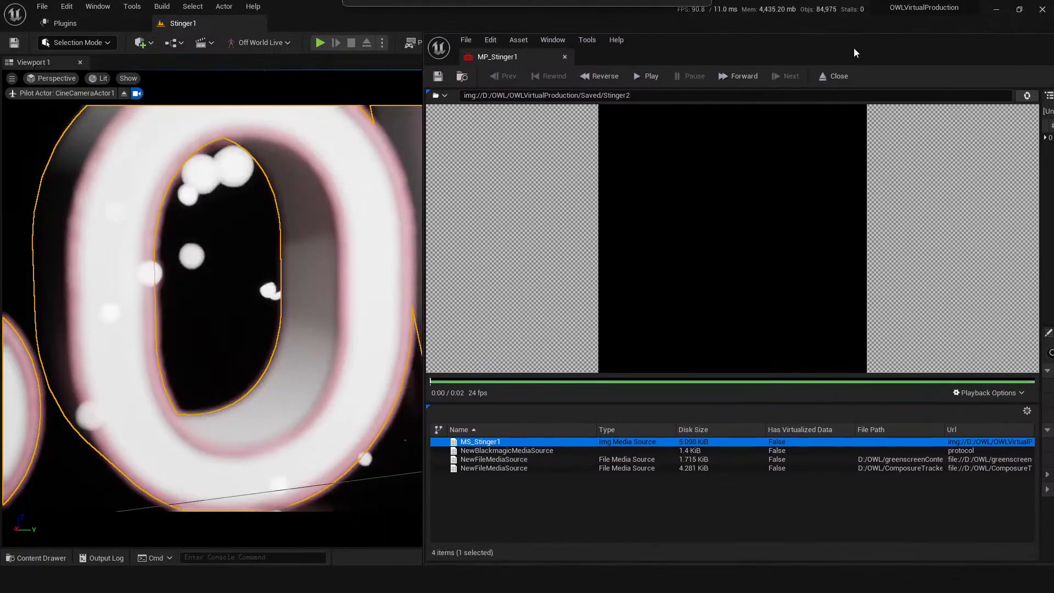
pyautogui.hotkey('ctrl', 'space')
pyautogui.doubleClick(398, 379)
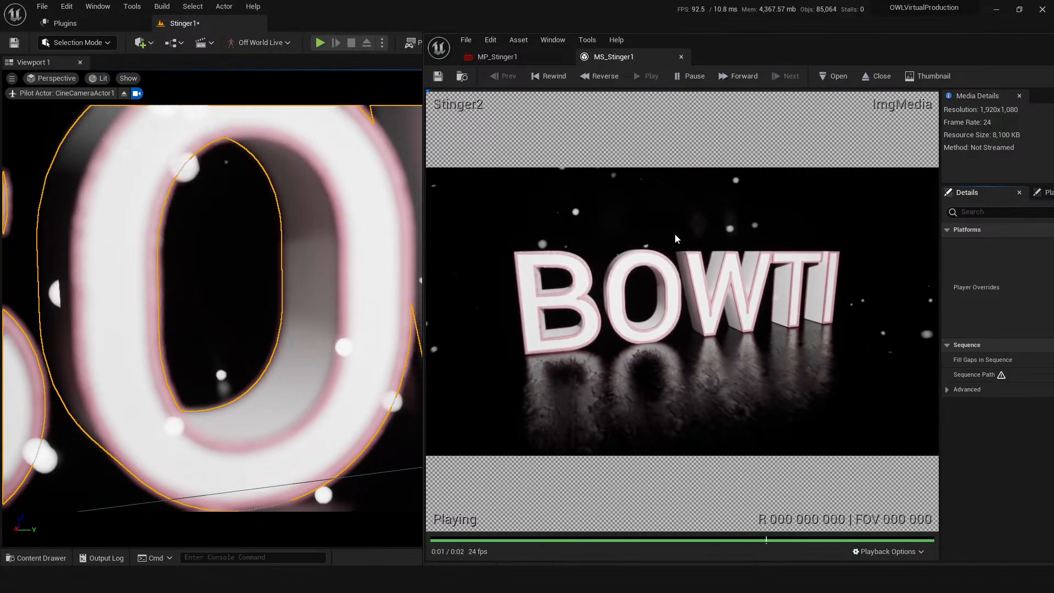
pyautogui.click(496, 59)
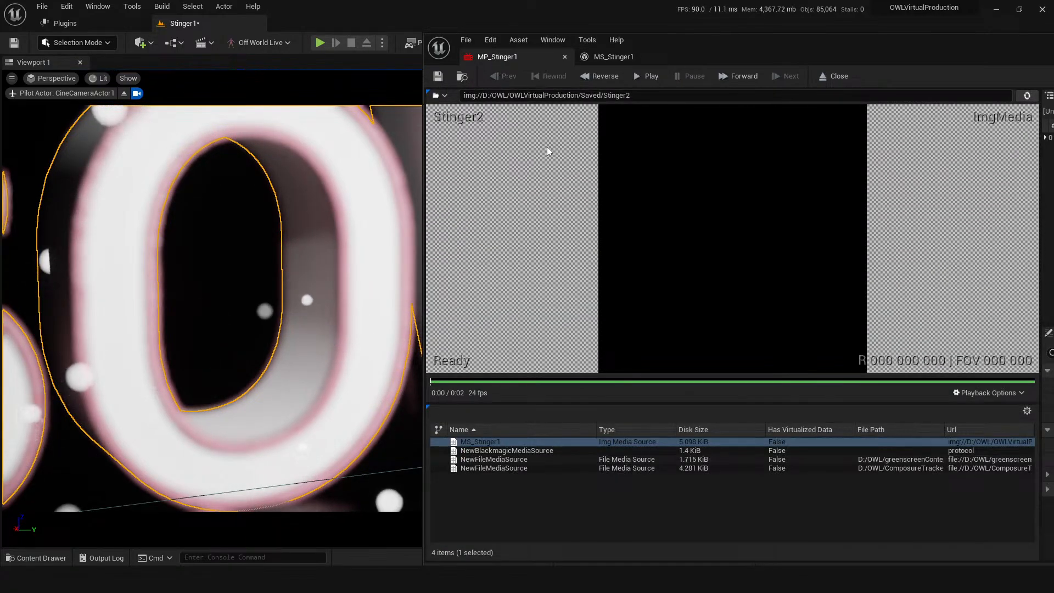
# Put the media editors away and open the OWLPodcastComp level from the Podcasttemplate folder
pyautogui.moveTo(943, 49); pyautogui.dragTo(705, 40)
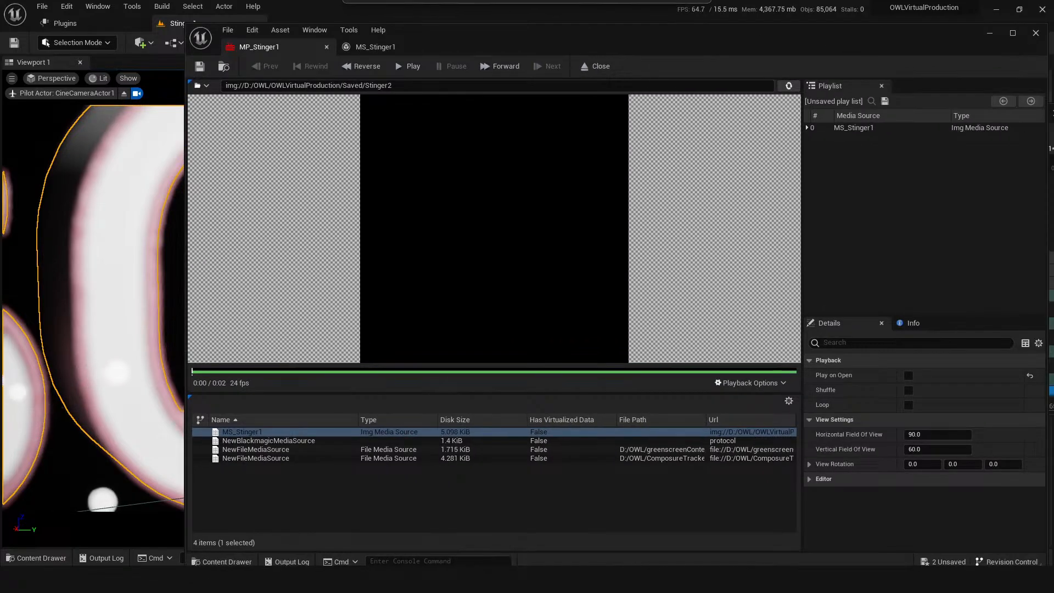
pyautogui.click(985, 34)
pyautogui.hotkey('ctrl', 'space')
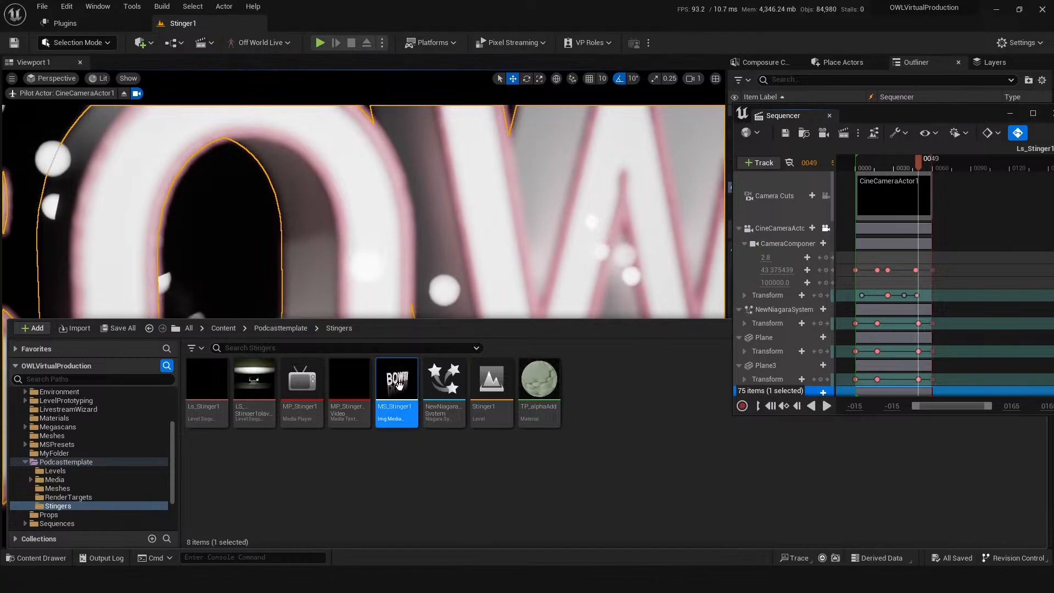
pyautogui.moveTo(302, 381)
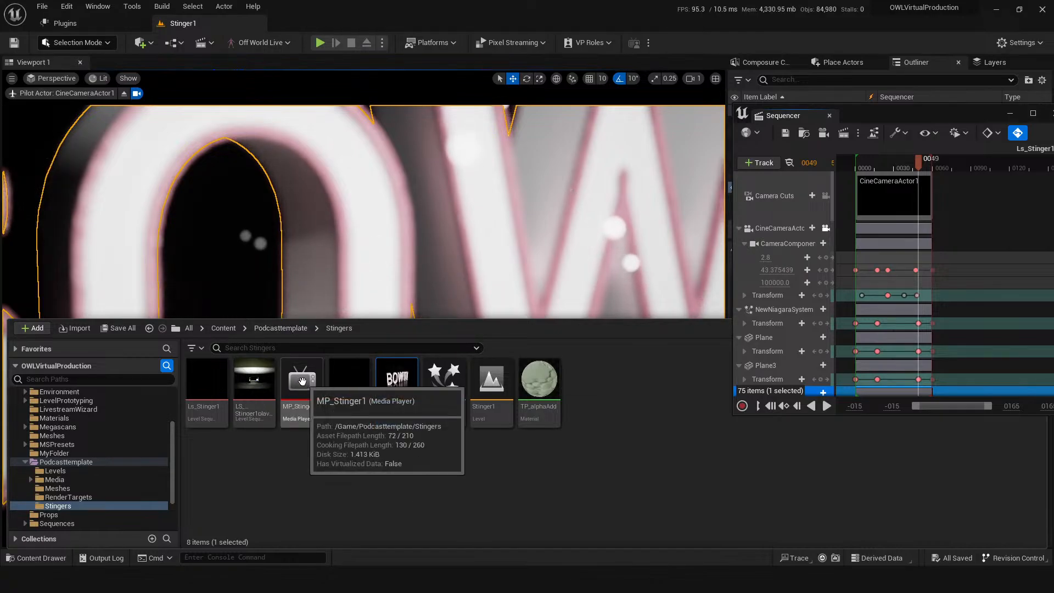
pyautogui.click(288, 328)
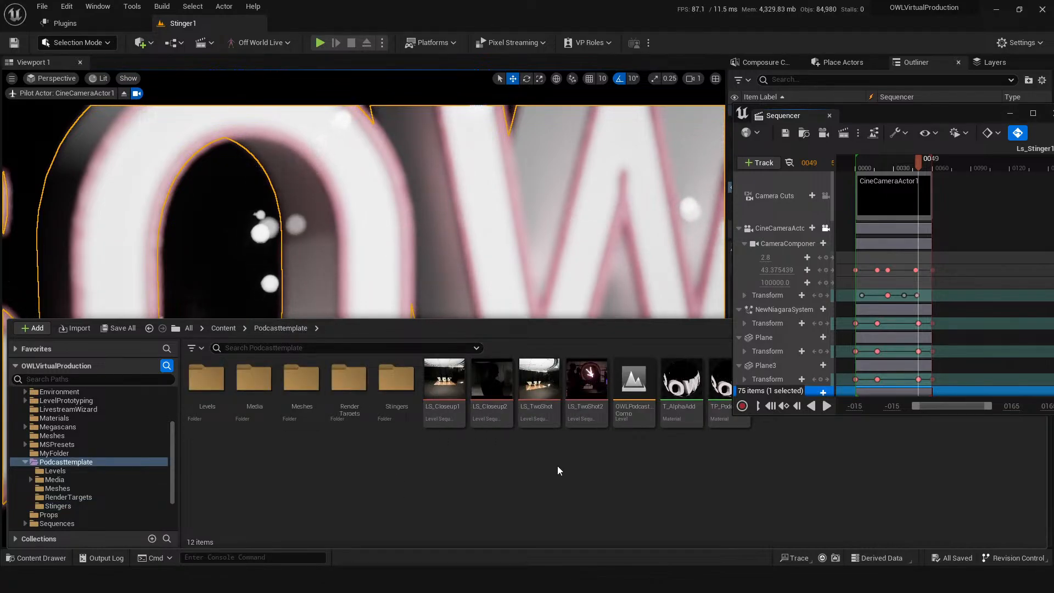
pyautogui.moveTo(946, 107); pyautogui.dragTo(812, 107)
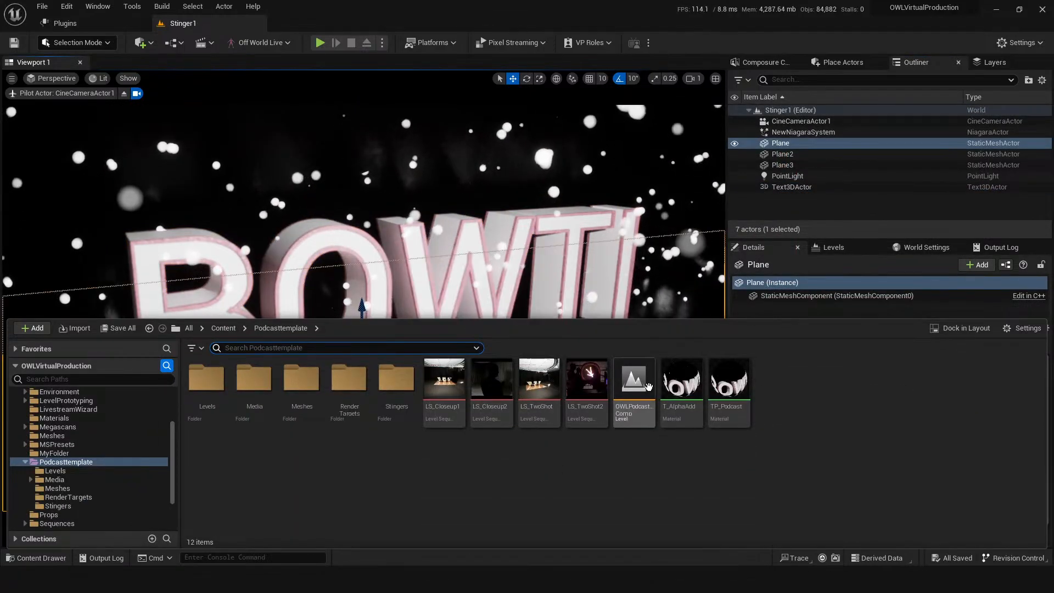
pyautogui.doubleClick(634, 389)
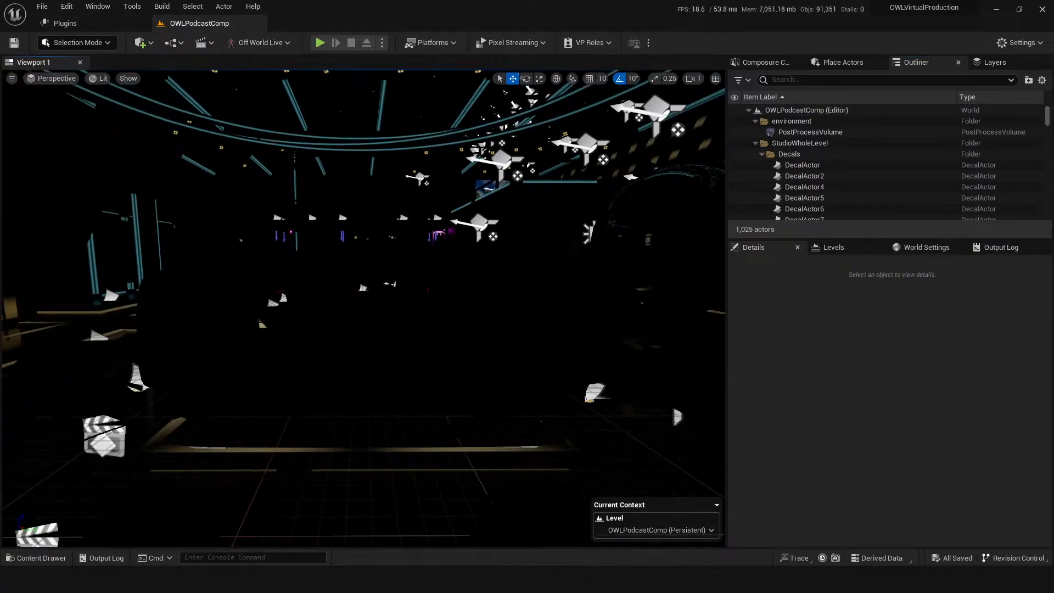
# Hide the TrackerlessStudio and PodcastSetting sublevels, make PodcastSetting2 visible, and save the level
pyautogui.click(840, 248)
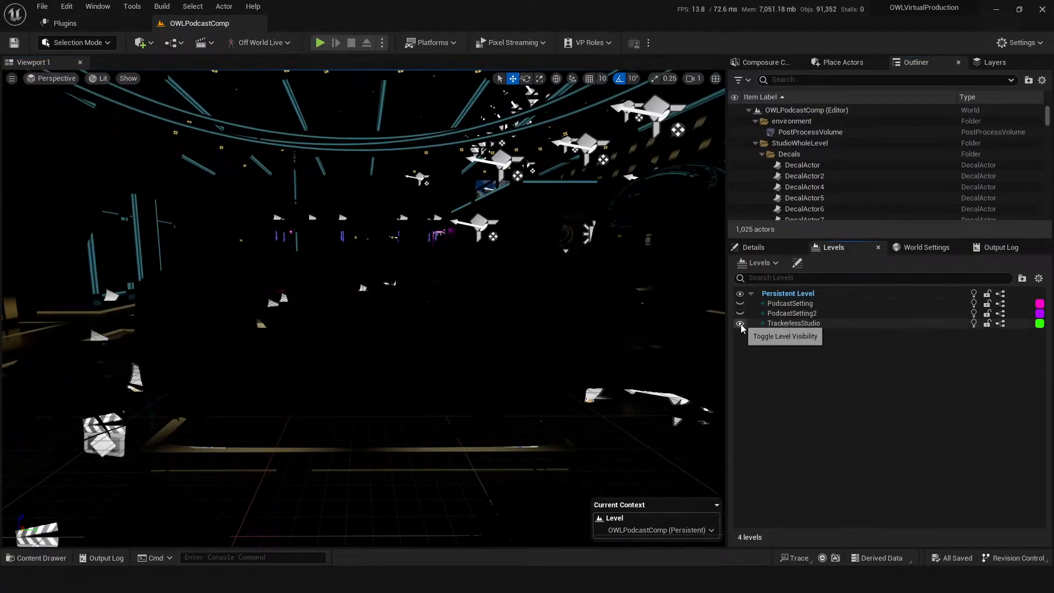
pyautogui.click(740, 323)
pyautogui.click(740, 303)
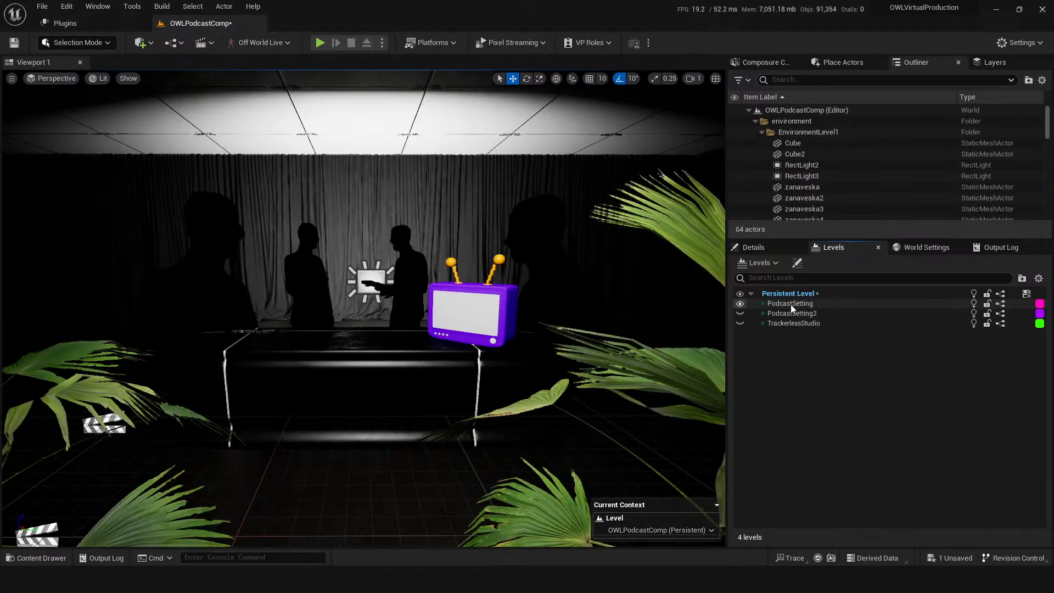
pyautogui.click(740, 313)
pyautogui.click(740, 304)
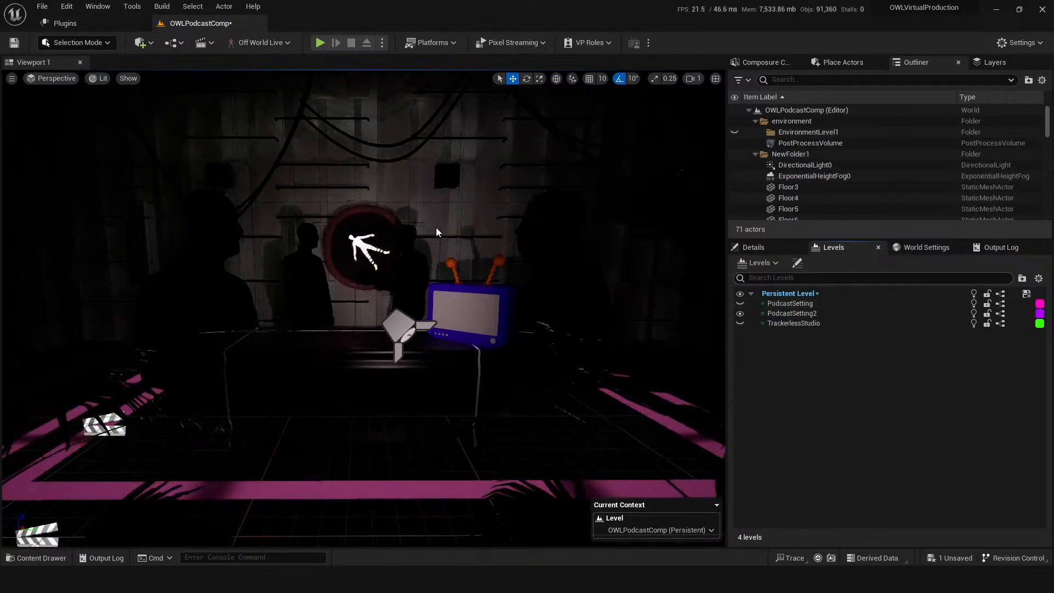
pyautogui.hotkey('ctrl', 's')
# Open the Level Blueprint of OWLPodcastComp
pyautogui.moveTo(441, 391)
pyautogui.mouseDown(button='right')
pyautogui.moveTo(450, 391)
pyautogui.moveTo(434, 389)
pyautogui.mouseUp(button='right')
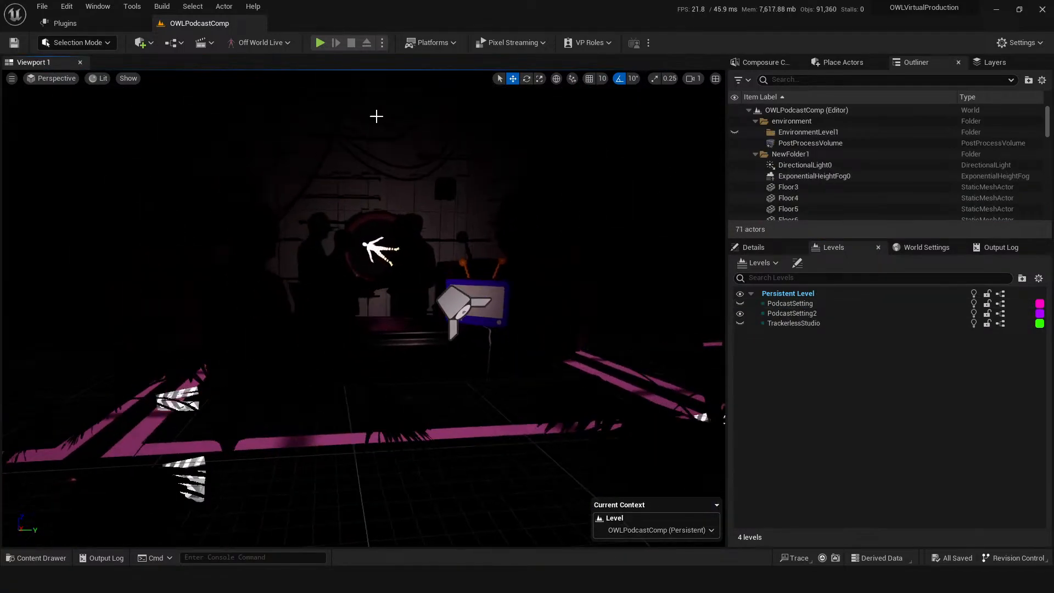
pyautogui.moveTo(537, 438); pyautogui.dragTo(542, 437, button='right')
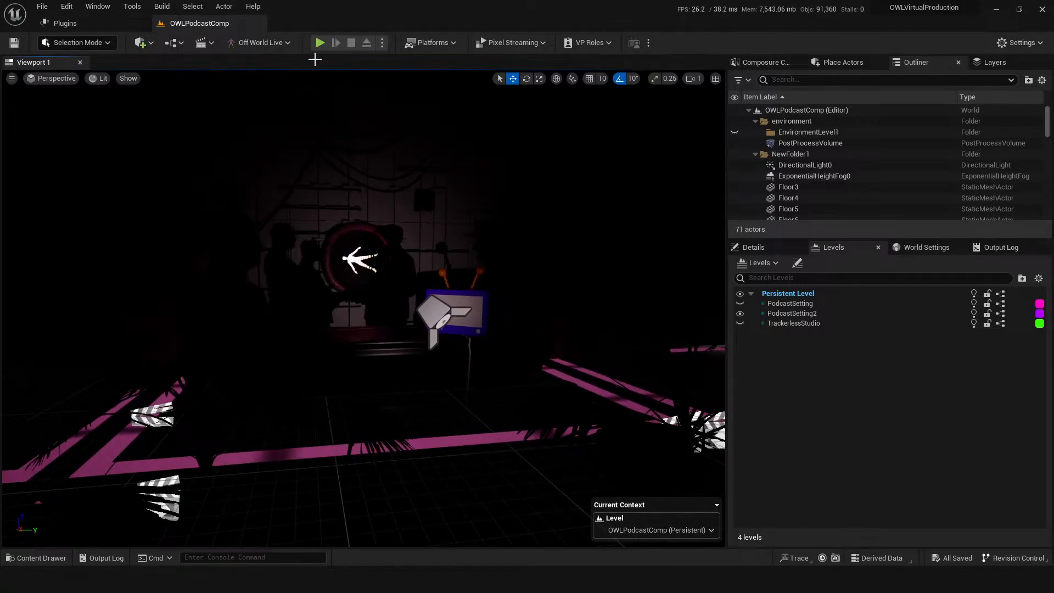
pyautogui.click(173, 43)
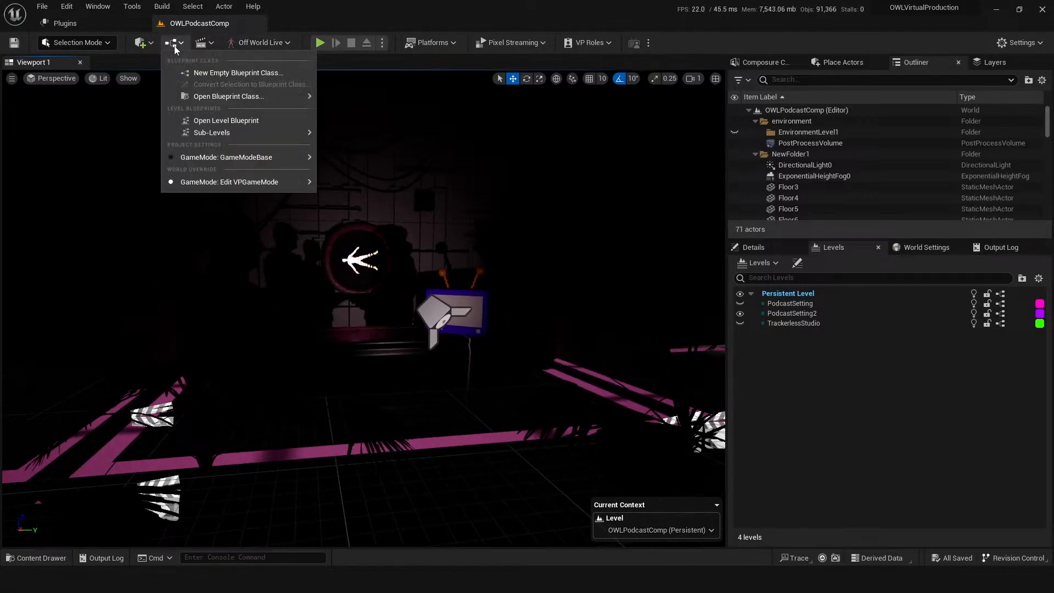
pyautogui.click(233, 123)
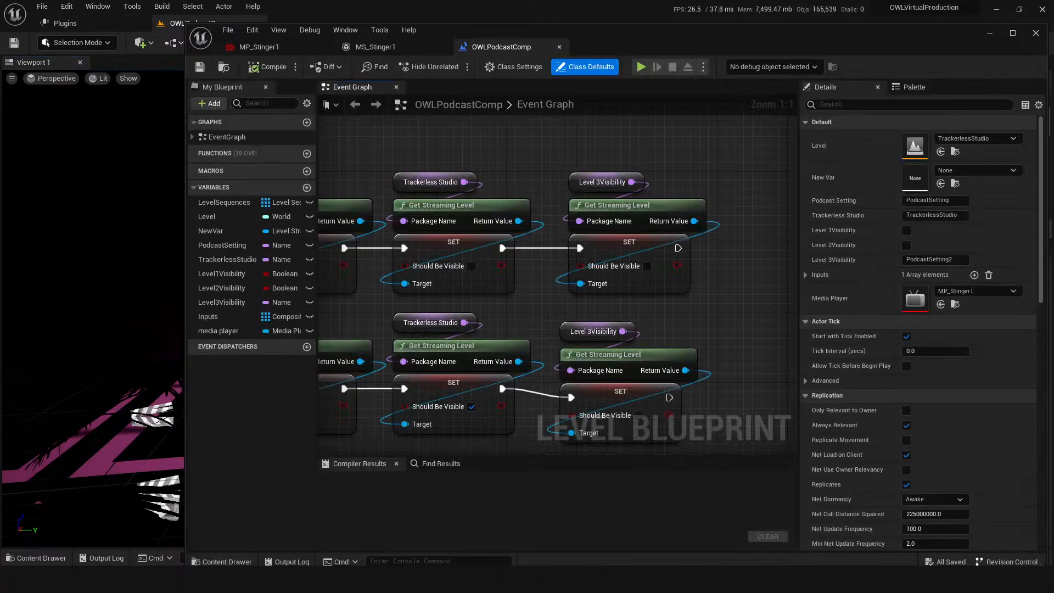
# Look through the Event Graph's level visibility logic and examine the keyboard 4 event that plays the stinger
pyautogui.moveTo(518, 157); pyautogui.dragTo(631, 288, button='right')
pyautogui.scroll(-3, 631, 288)
pyautogui.moveTo(543, 262); pyautogui.dragTo(742, 285, button='right')
pyautogui.moveTo(594, 303); pyautogui.dragTo(680, 330, button='right')
pyautogui.moveTo(669, 394); pyautogui.dragTo(475, 233, button='right')
pyautogui.scroll(-2, 475, 232)
pyautogui.moveTo(545, 366); pyautogui.dragTo(402, 205, button='right')
pyautogui.scroll(2, 396, 271)
pyautogui.moveTo(351, 320); pyautogui.dragTo(483, 292, button='right')
pyautogui.scroll(2, 483, 292)
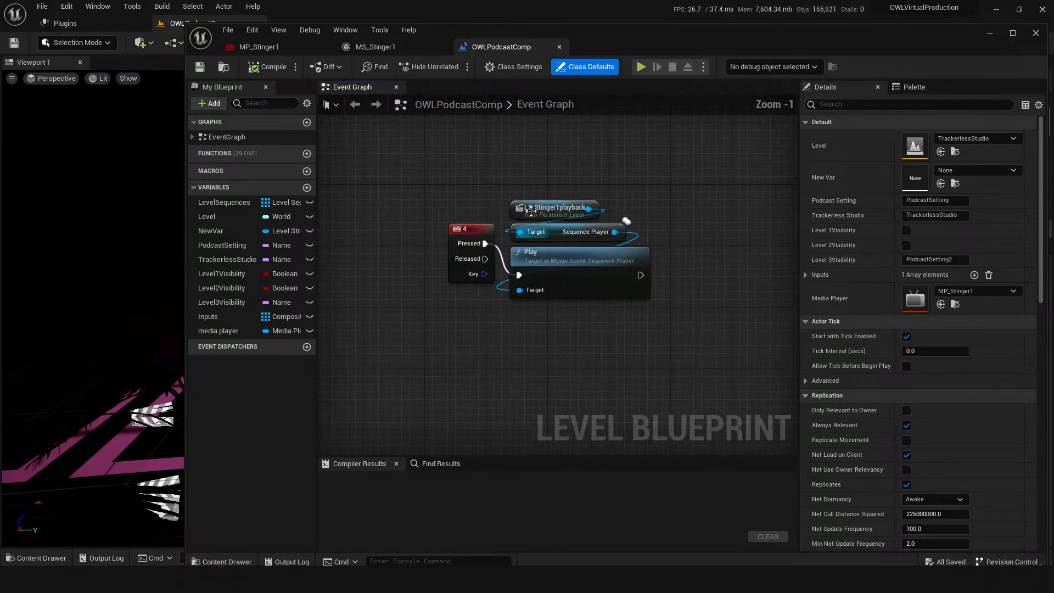
# Select the LS_Stinger1playback reference of the keyboard 4 event and bring up the Podcasttemplate assets
pyautogui.click(529, 210)
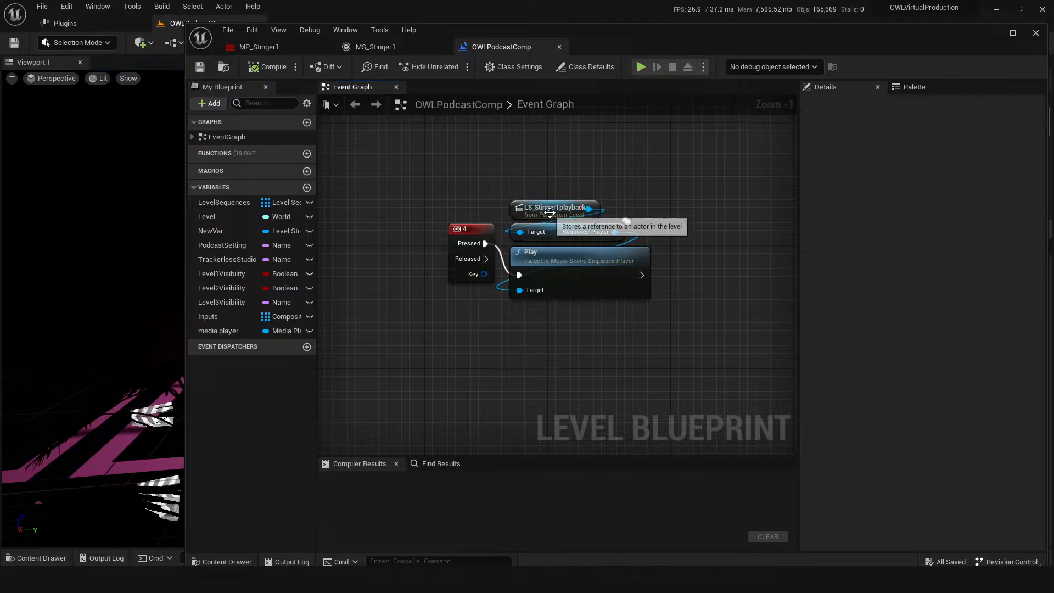
pyautogui.click(544, 209)
pyautogui.hotkey('ctrl', 'space')
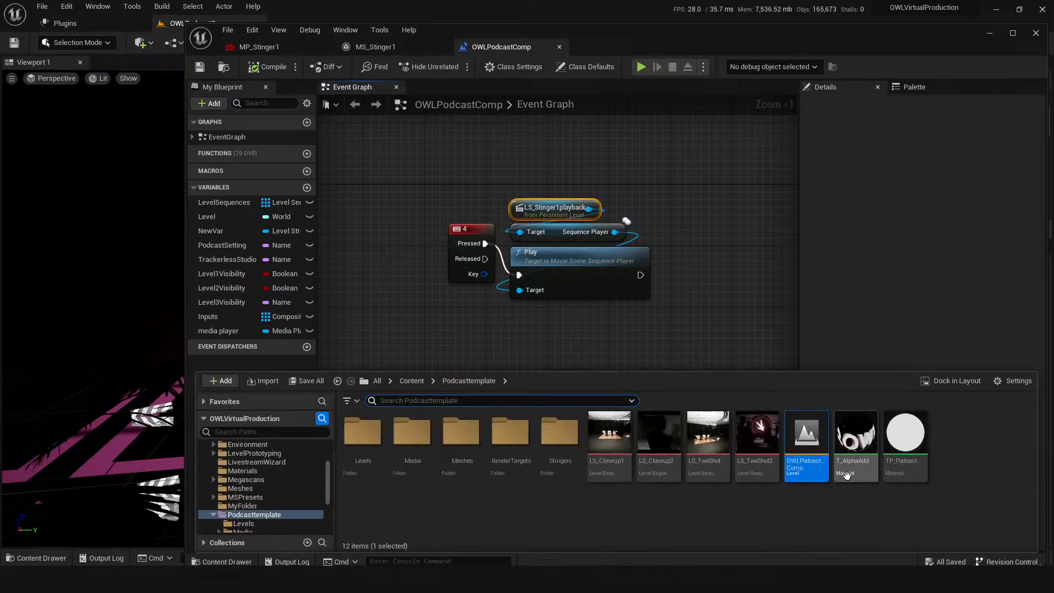
# Open the LS_Stinger1playback sequence from the Stingers folder to check its tracks, and close it along with the level blueprint
pyautogui.doubleClick(560, 439)
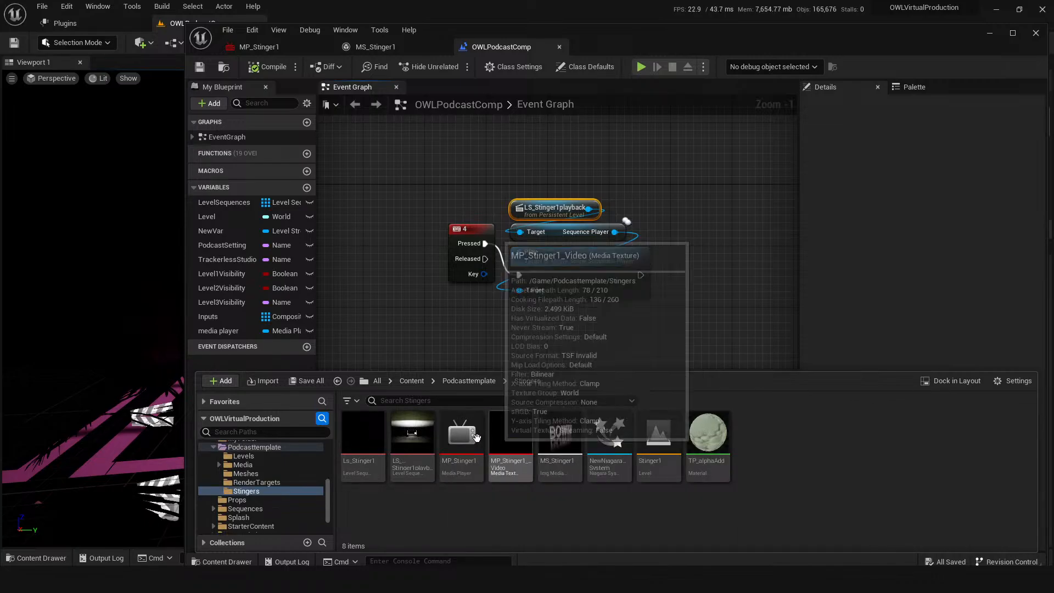
pyautogui.click(413, 450)
pyautogui.doubleClick(413, 450)
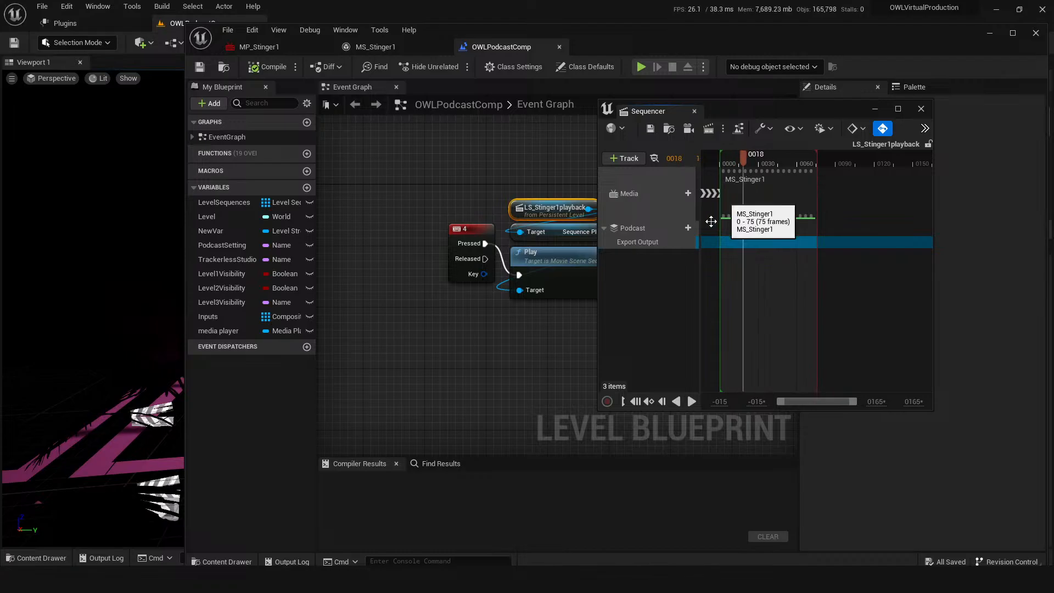
pyautogui.click(921, 109)
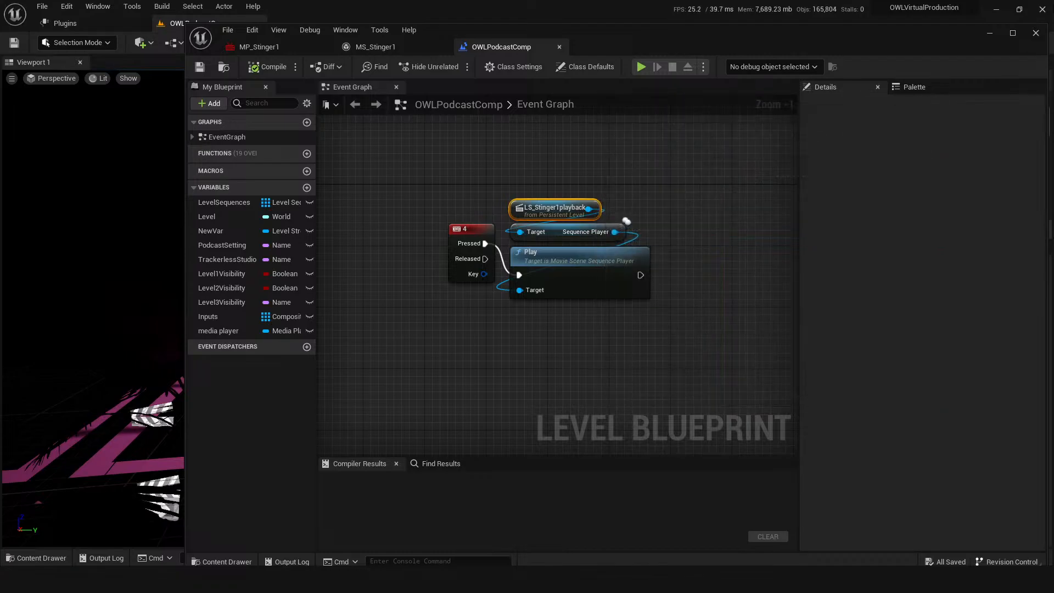
pyautogui.click(1034, 34)
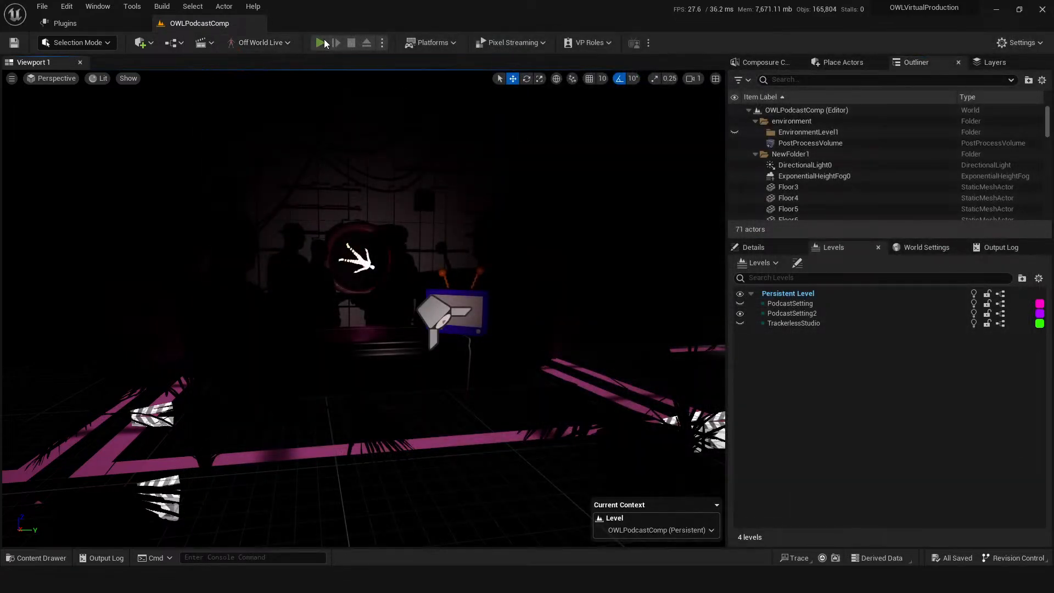
# Run the level, switch repeatedly between the two podcast settings to test the stinger transition, and stop the simulation
pyautogui.hotkey('alt', 'p')
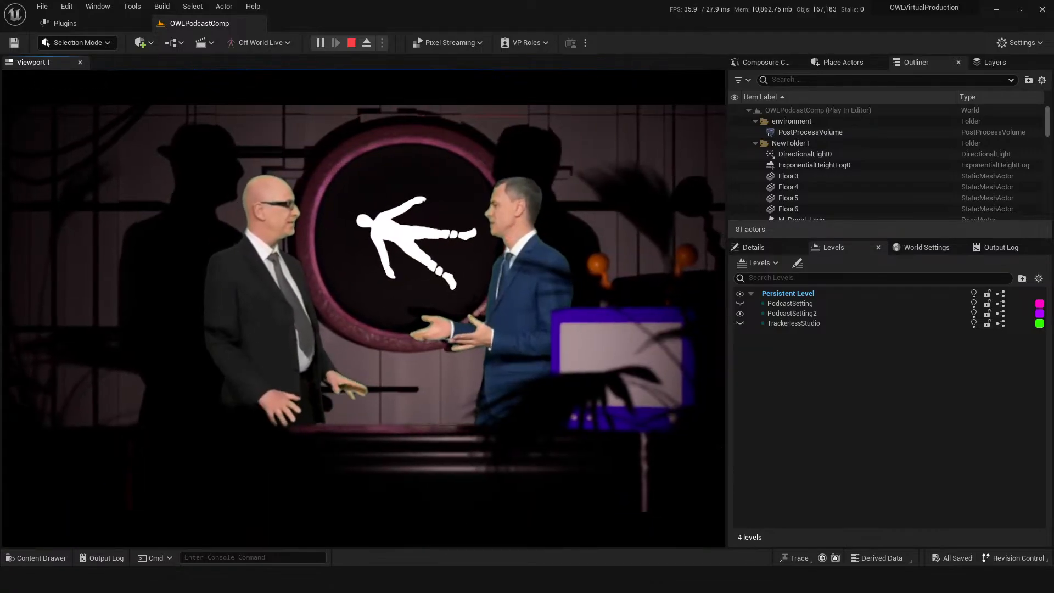
pyautogui.press('1')
pyautogui.press('2')
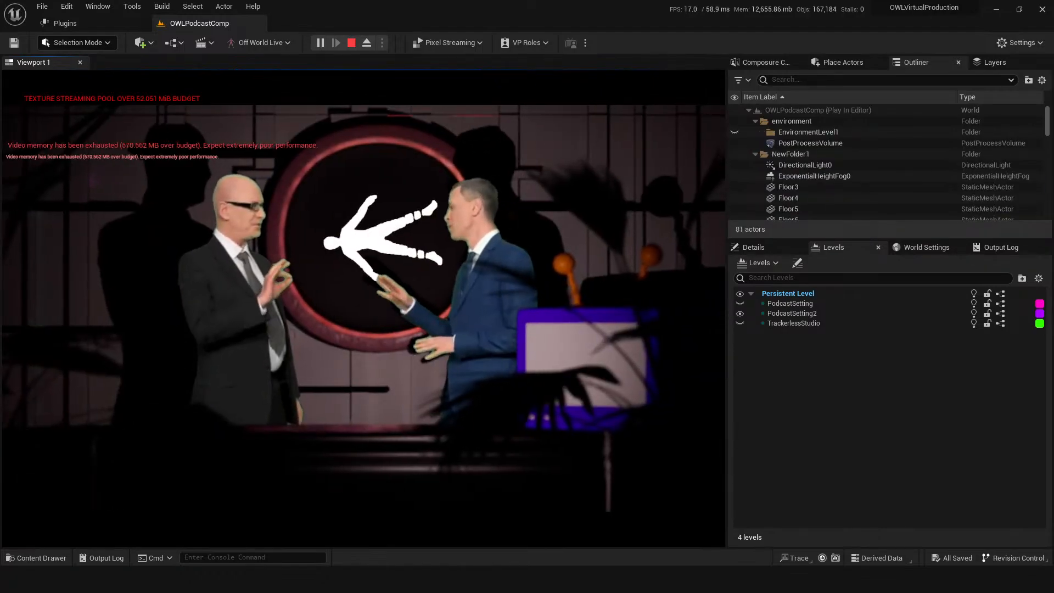
pyautogui.press('1')
pyautogui.press('2')
pyautogui.press('1')
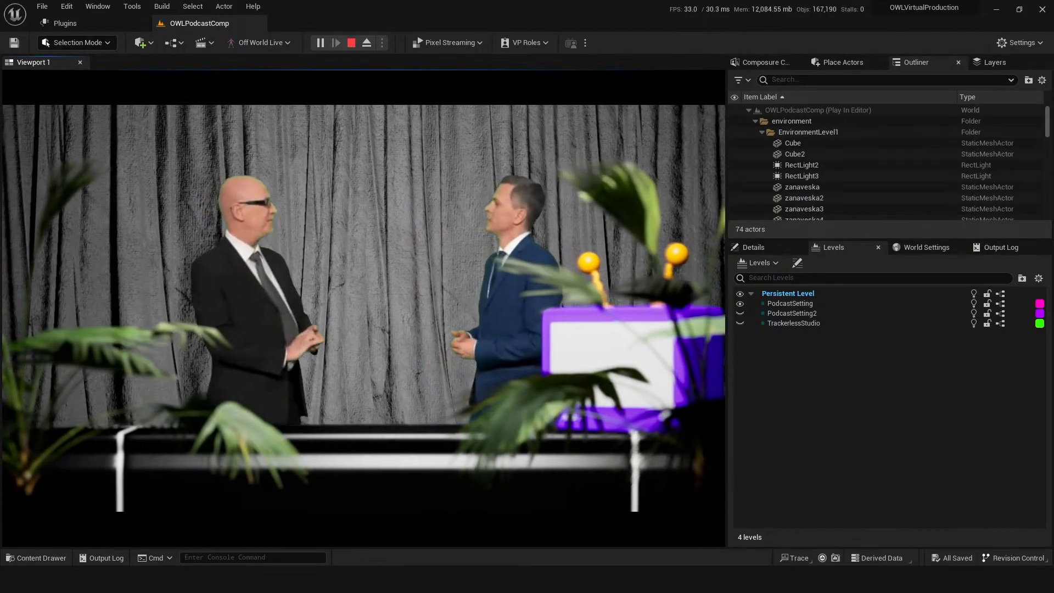
pyautogui.press('2')
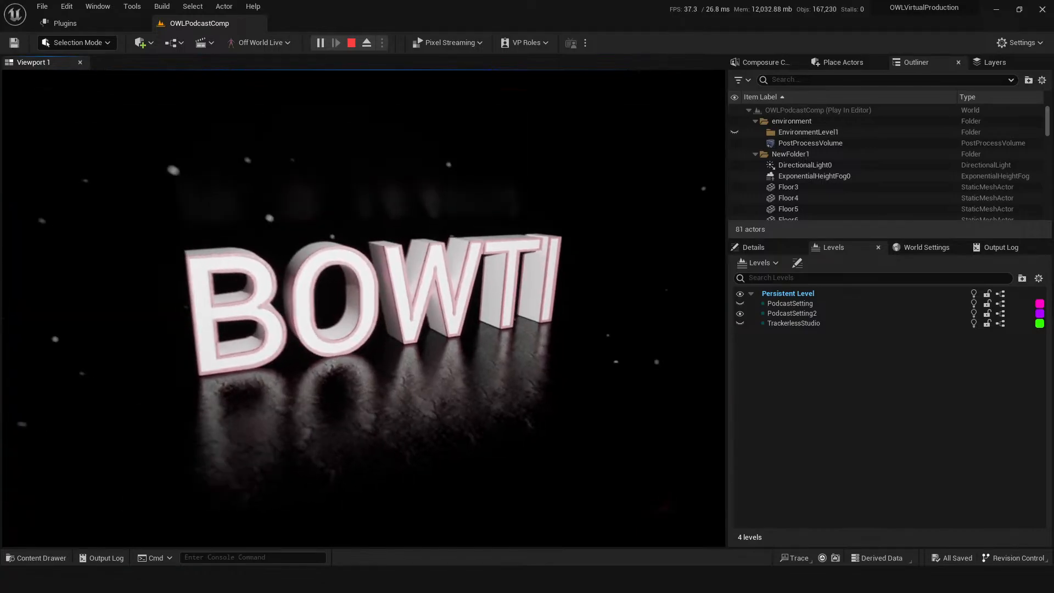
pyautogui.press('Escape')
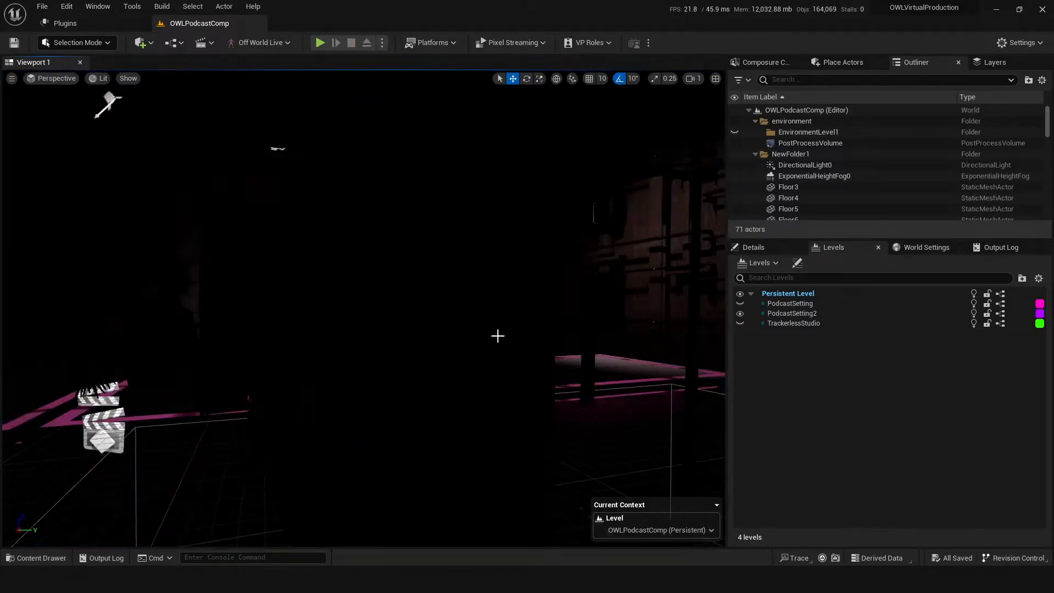
# Expand the Podcast comp and inspect the Stinger element's media texture input settings
pyautogui.click(336, 215)
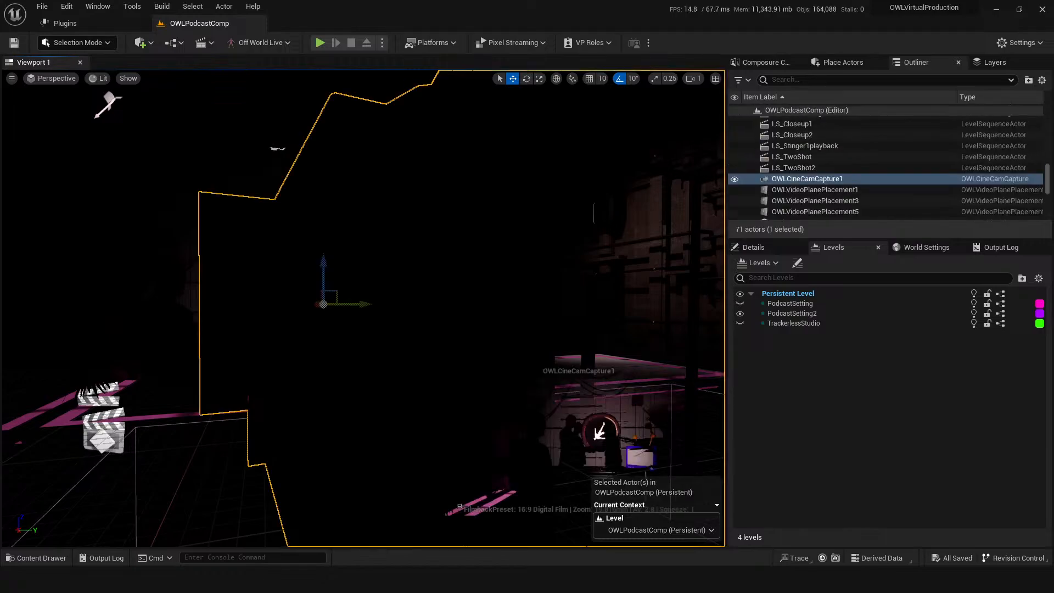
pyautogui.moveTo(444, 358); pyautogui.dragTo(467, 368, button='right')
pyautogui.click(763, 64)
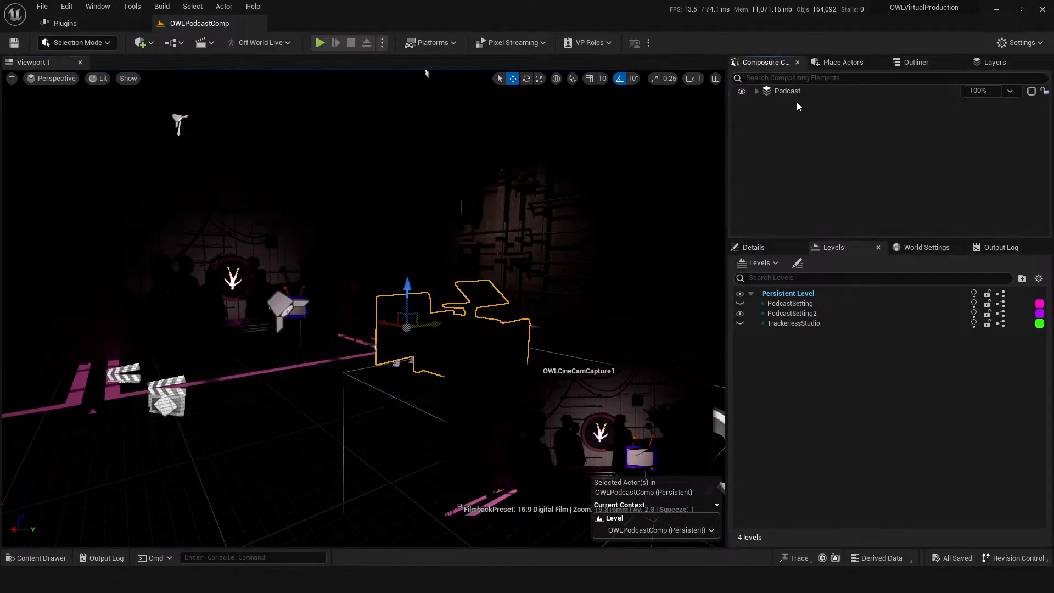
pyautogui.click(759, 94)
pyautogui.click(757, 92)
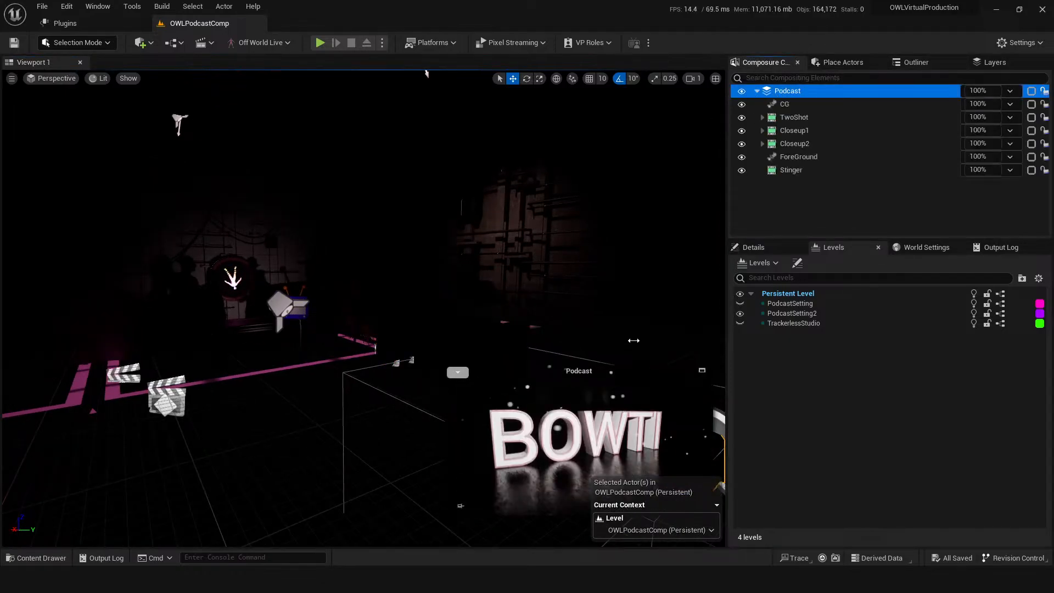
pyautogui.click(792, 170)
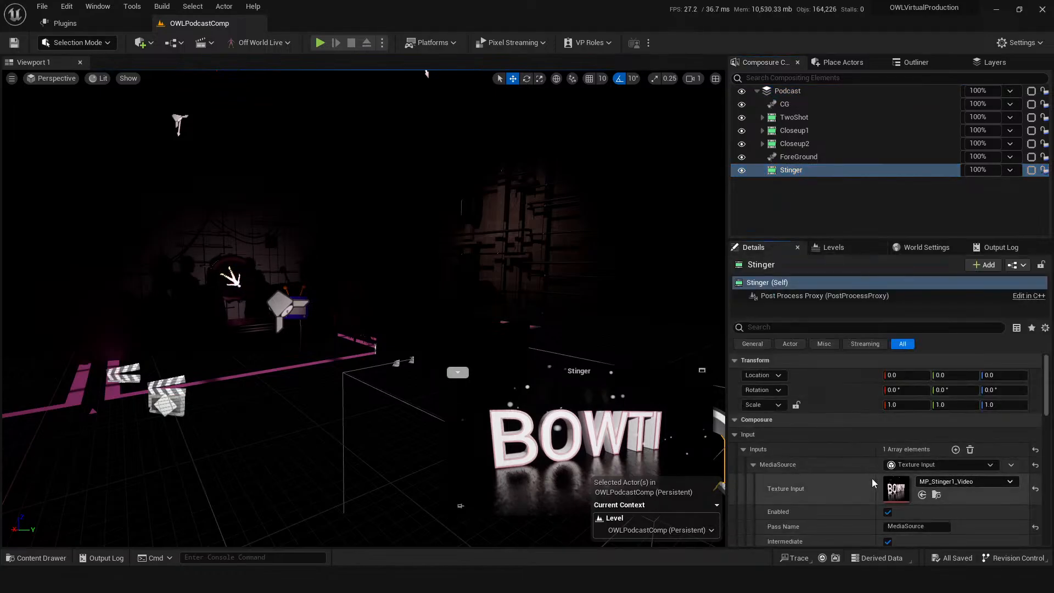
pyautogui.scroll(-3, 873, 483)
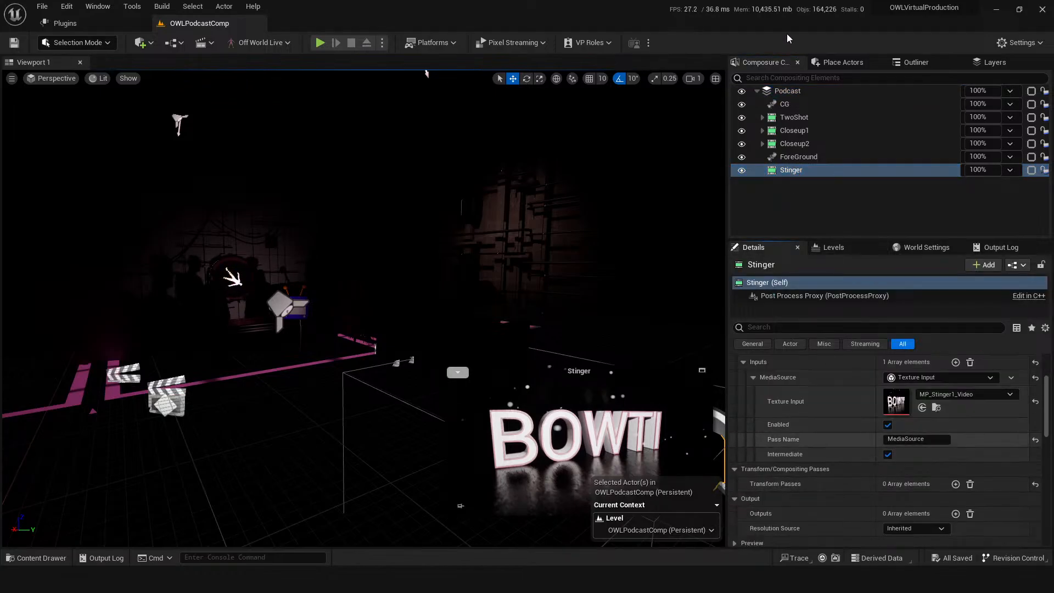
# Open the LS_Stinger1playback sequence beside the comp preview and scrub its playhead to frame 23
pyautogui.hotkey('ctrl', 'space')
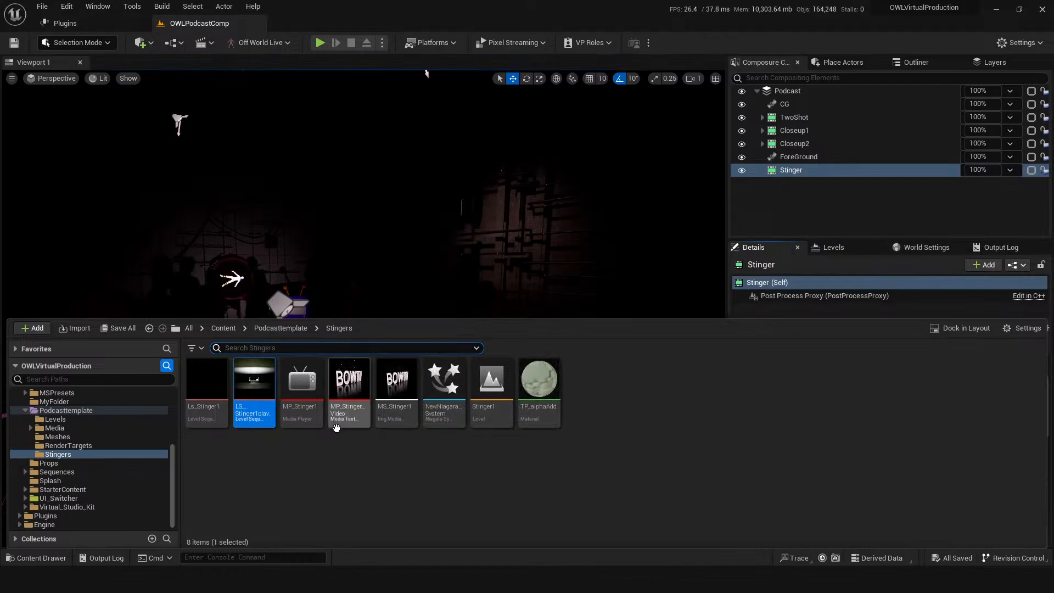
pyautogui.doubleClick(250, 382)
pyautogui.moveTo(772, 109); pyautogui.dragTo(192, 89)
pyautogui.moveTo(147, 136); pyautogui.dragTo(162, 153)
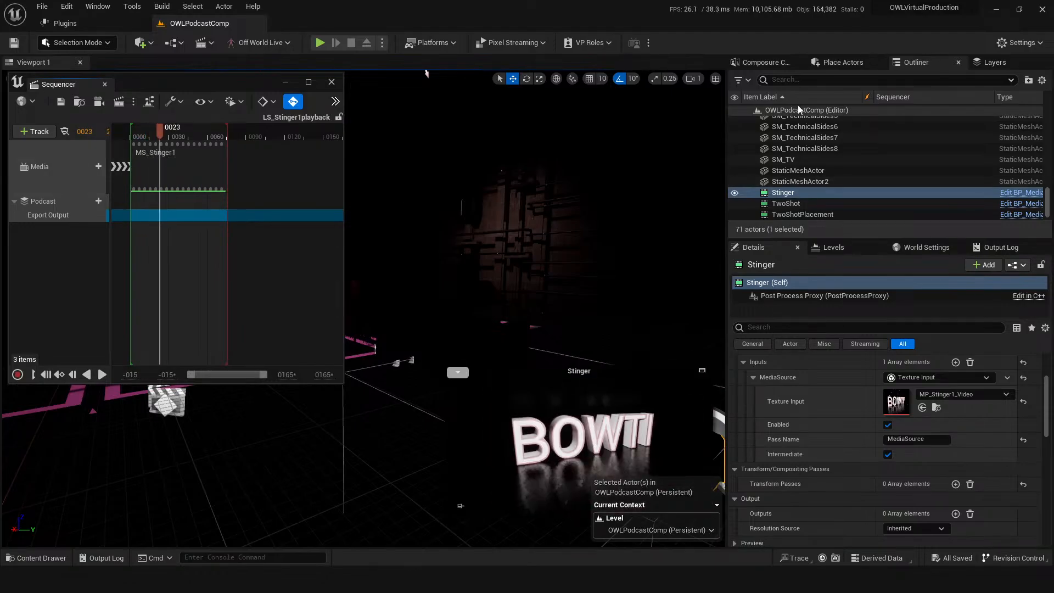
# Preview the Podcast comp with the playhead at frame 16, check the Stinger element, and save the sequence
pyautogui.click(780, 64)
pyautogui.click(788, 90)
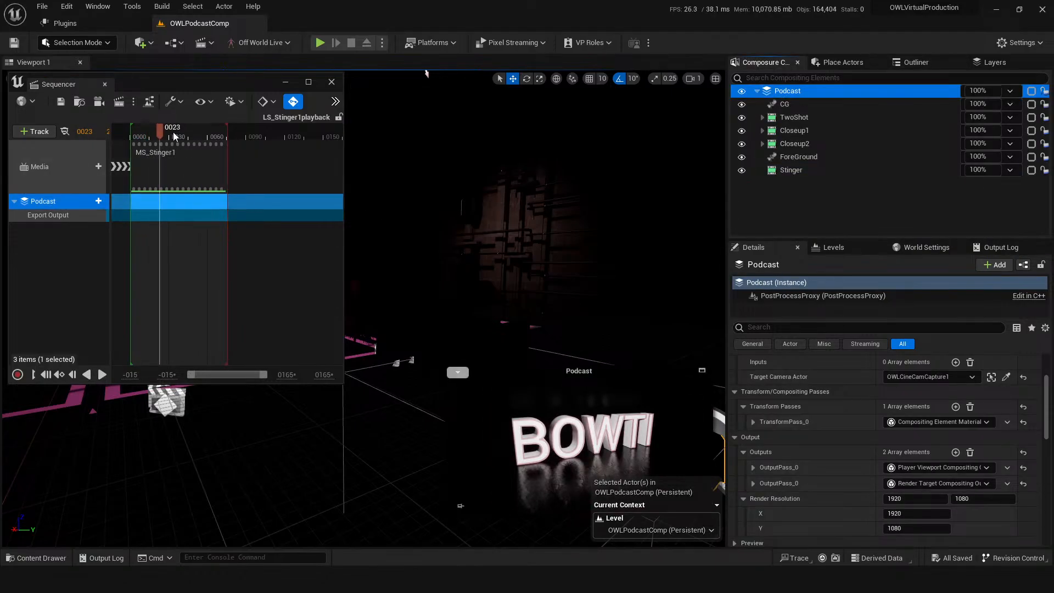
pyautogui.click(155, 137)
pyautogui.moveTo(156, 138); pyautogui.dragTo(150, 184)
pyautogui.click(791, 171)
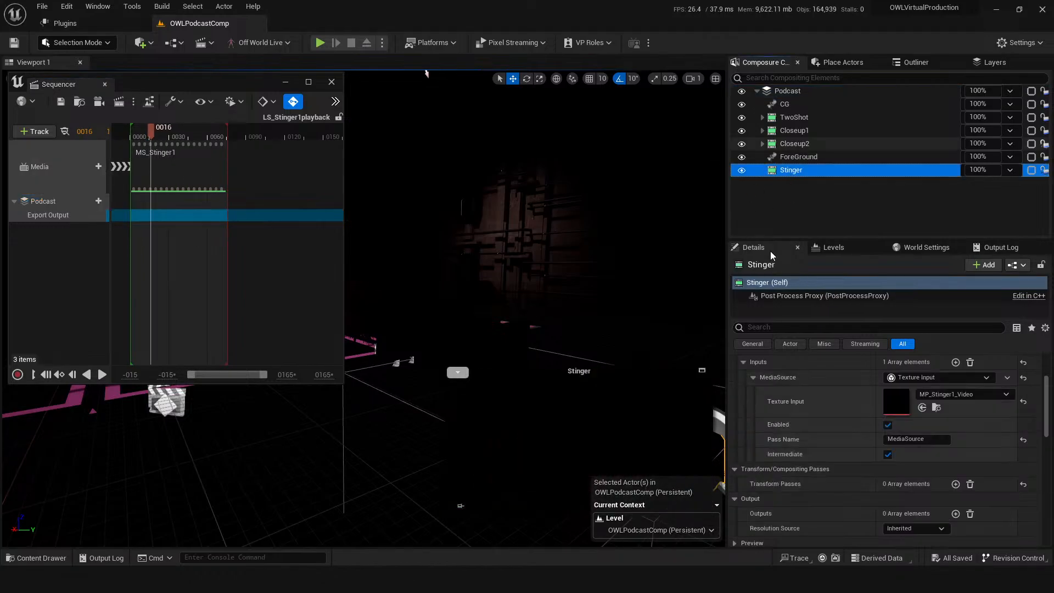
pyautogui.click(60, 103)
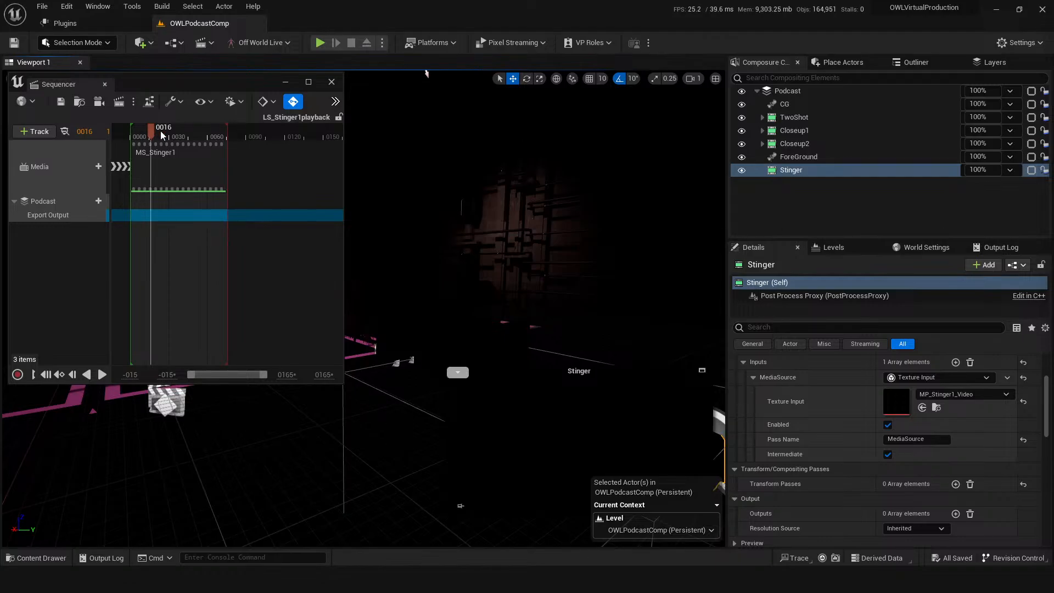
# Scrub the stinger sequence to frame 55, preview the Podcast comp, and close the sequence
pyautogui.moveTo(152, 131); pyautogui.dragTo(201, 142)
pyautogui.click(900, 91)
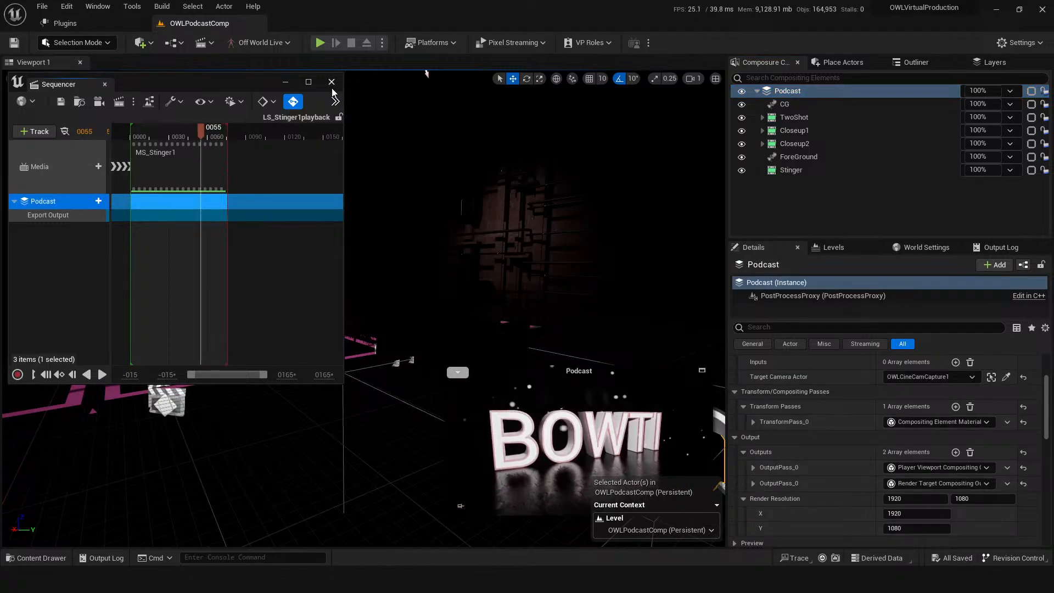
pyautogui.click(330, 82)
pyautogui.click(372, 305)
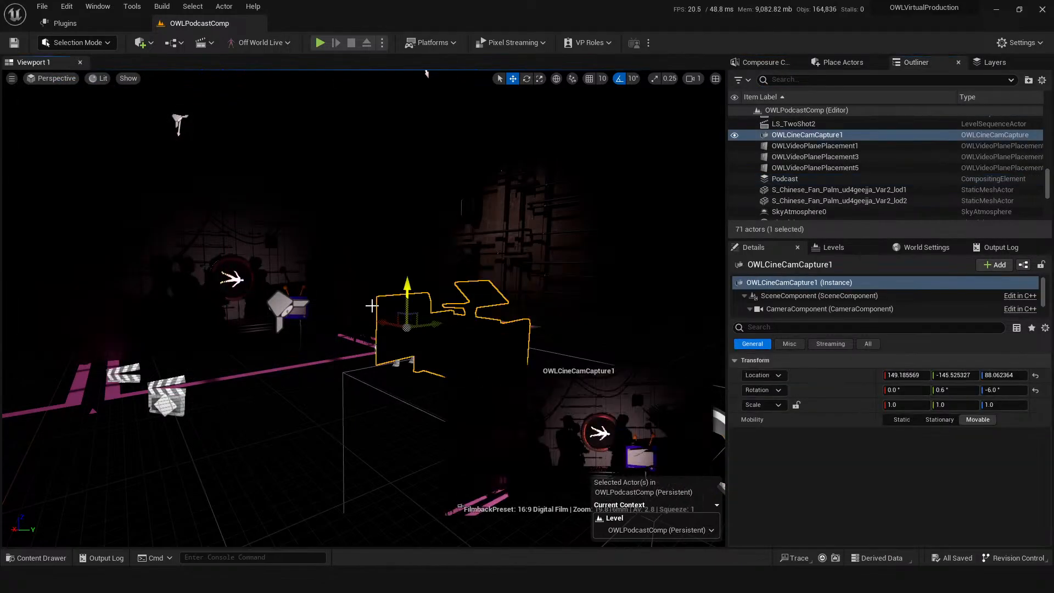
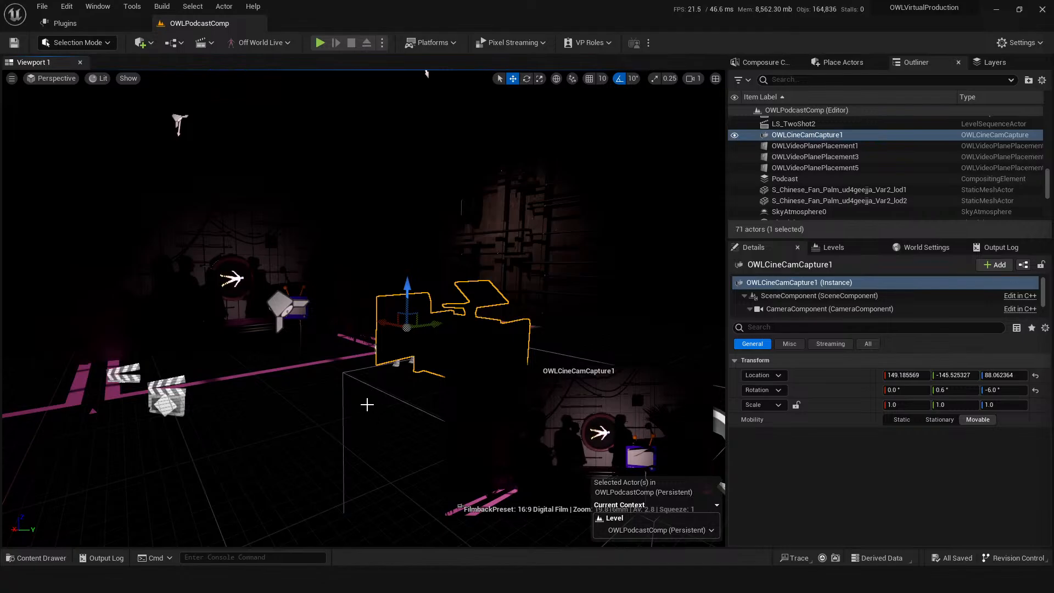
# Save the OWLPodcastComp level
pyautogui.moveTo(309, 433); pyautogui.dragTo(308, 431, button='right')
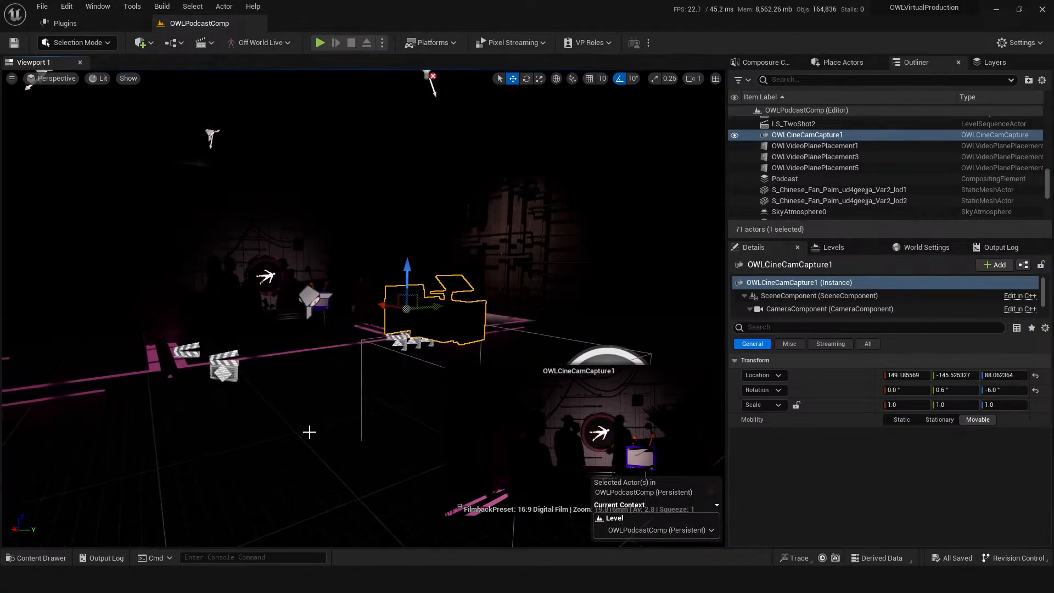
pyautogui.hotkey('ctrl', 'space')
pyautogui.hotkey('ctrl', 's')
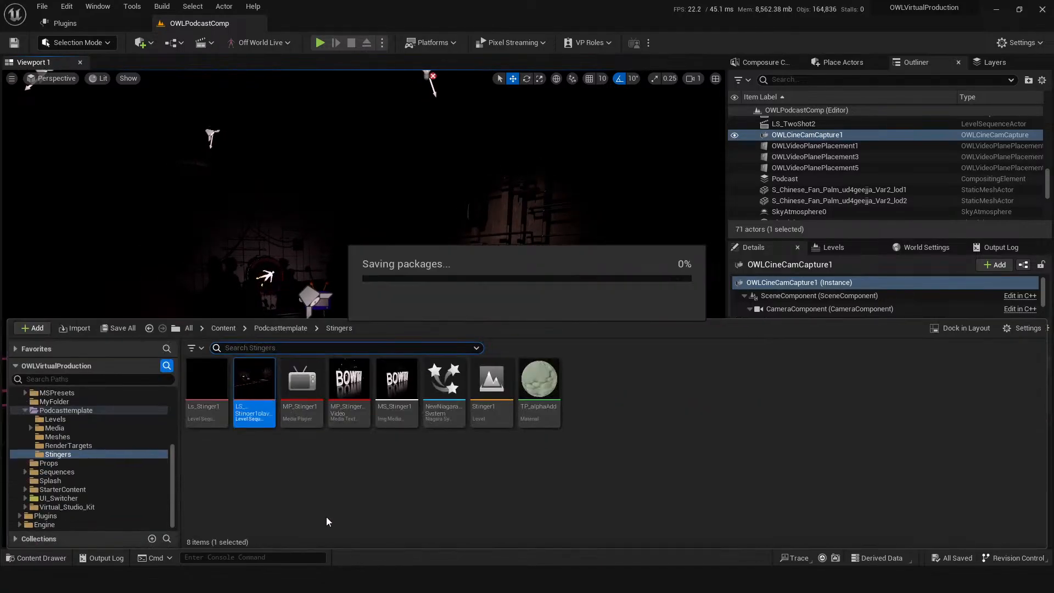
# Browse to the Podcasttemplate folder, reduce the content drawer's height, and save the level again
pyautogui.click(269, 329)
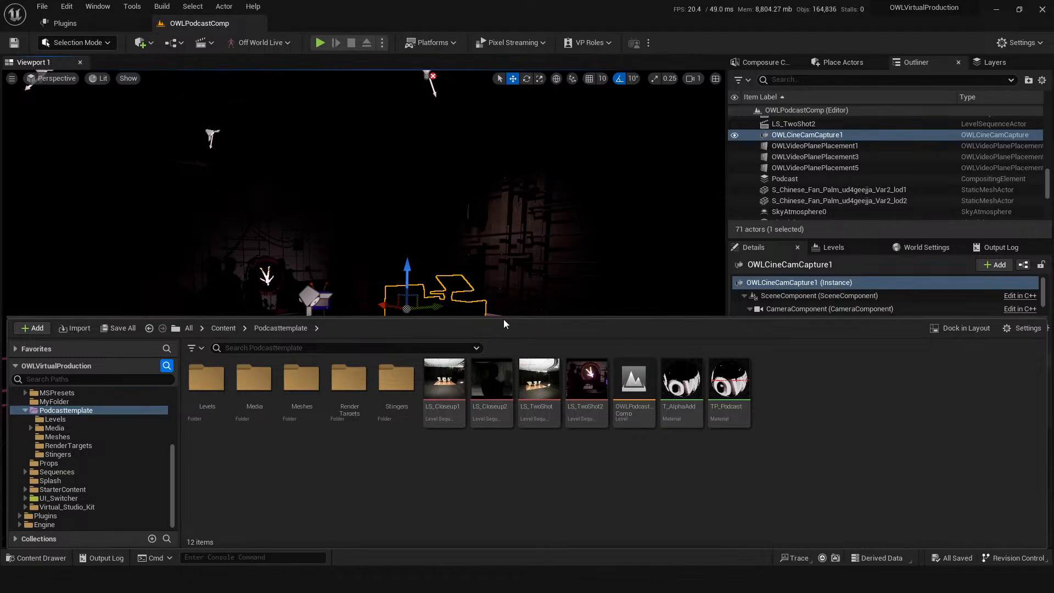
pyautogui.moveTo(496, 320); pyautogui.dragTo(497, 397)
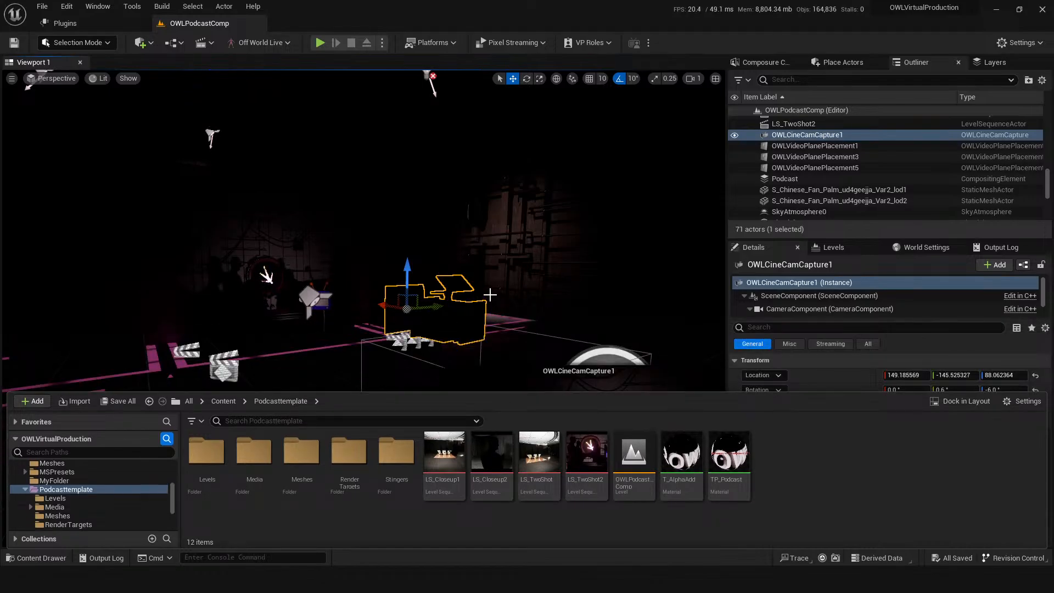
pyautogui.moveTo(502, 350); pyautogui.dragTo(373, 357)
pyautogui.hotkey('ctrl', 's')
pyautogui.scroll(5, 384, 296)
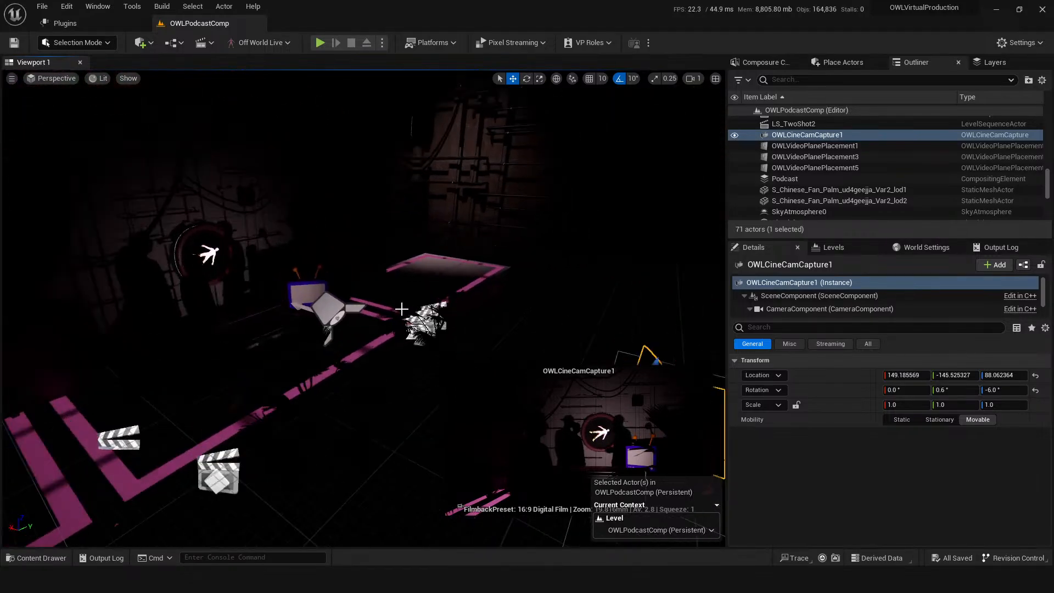
# Browse up to the project's Content folder, return to the scene view, and save the level
pyautogui.keyDown('alt'); pyautogui.moveTo(385, 296); pyautogui.dragTo(363, 340); pyautogui.keyUp('alt')
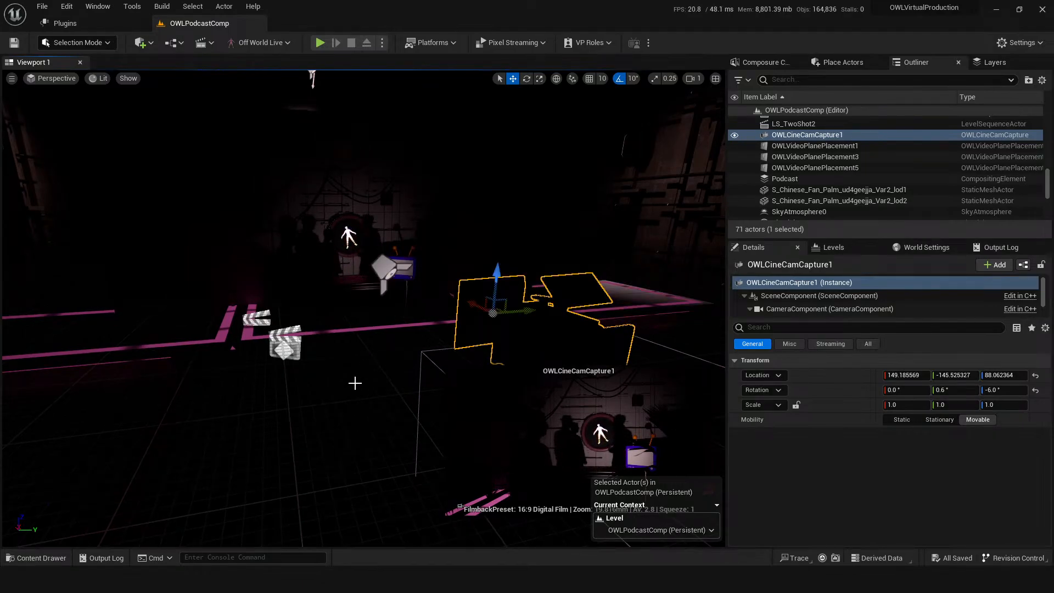
pyautogui.hotkey('ctrl', 'space')
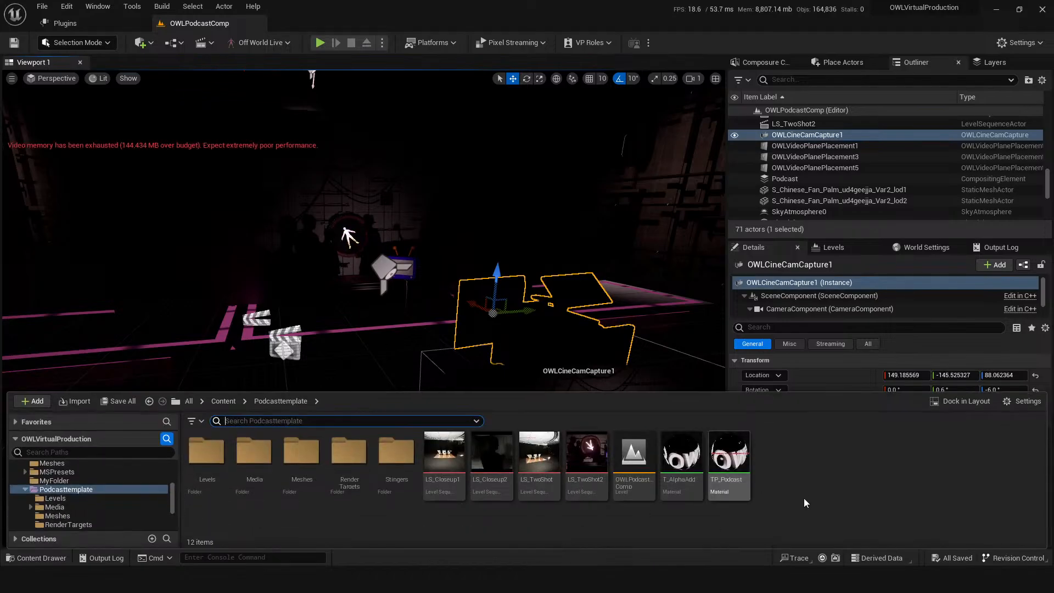
pyautogui.click(228, 401)
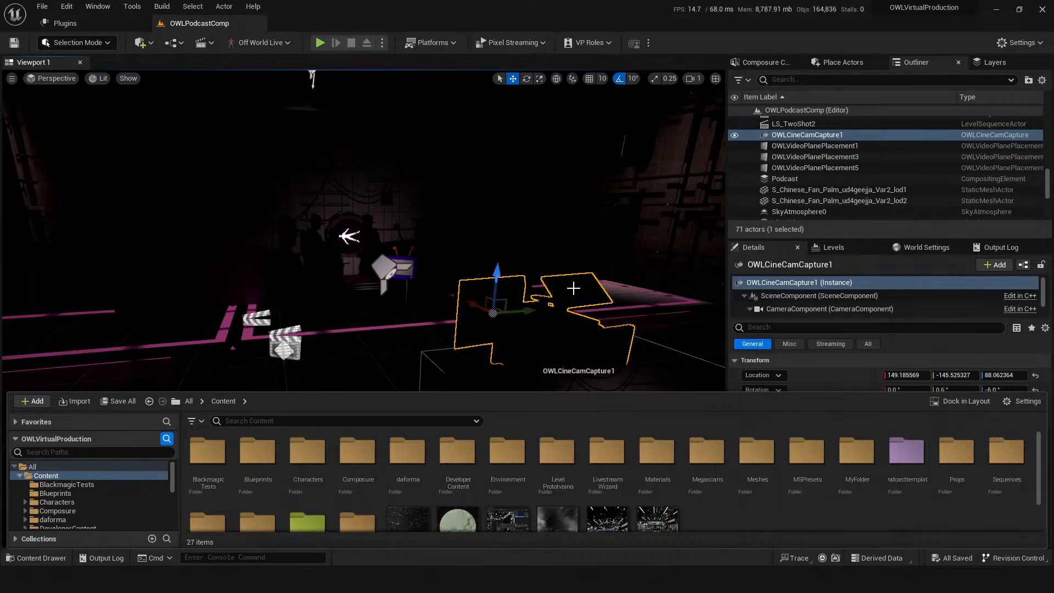
pyautogui.click(397, 333)
pyautogui.moveTo(395, 338); pyautogui.dragTo(404, 353)
pyautogui.hotkey('ctrl', 's')
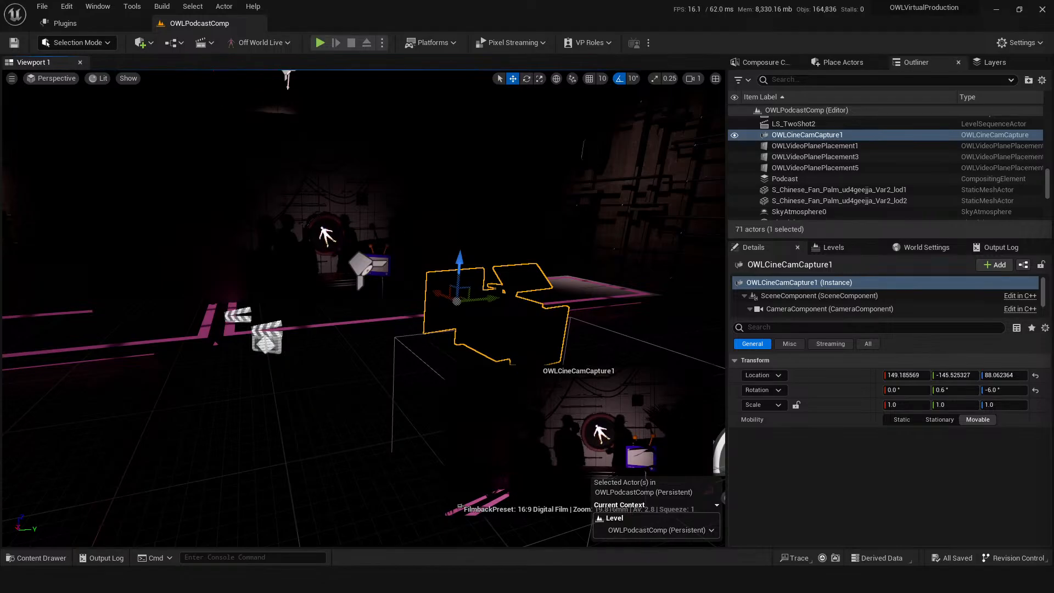
# Select the Floor4 mesh in the scene and bring up the project's Content folder listing
pyautogui.moveTo(314, 397)
pyautogui.mouseDown()
pyautogui.moveTo(323, 467)
pyautogui.moveTo(315, 383)
pyautogui.mouseUp()
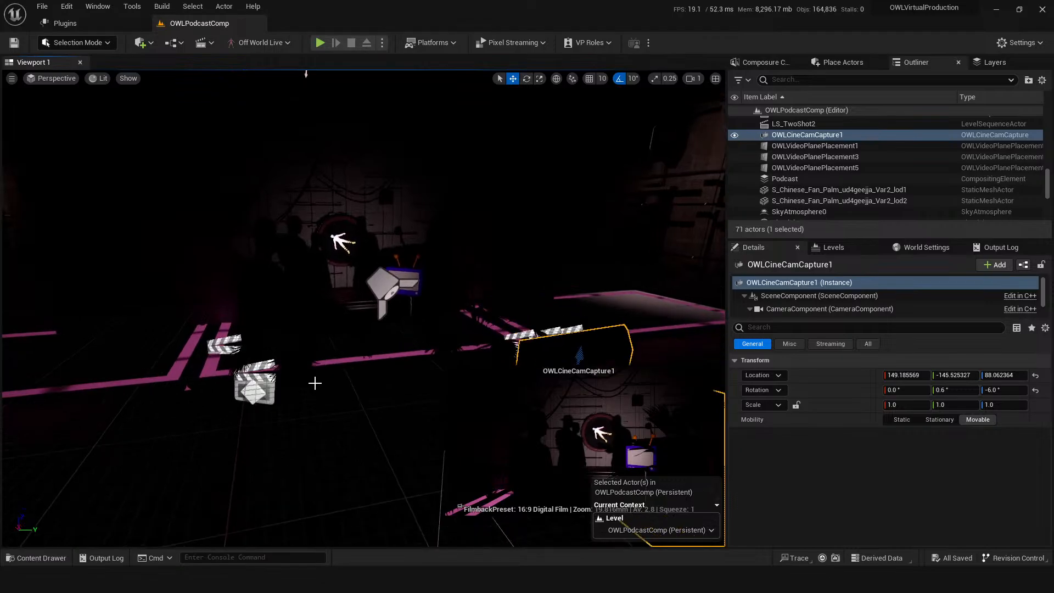
pyautogui.click(319, 381)
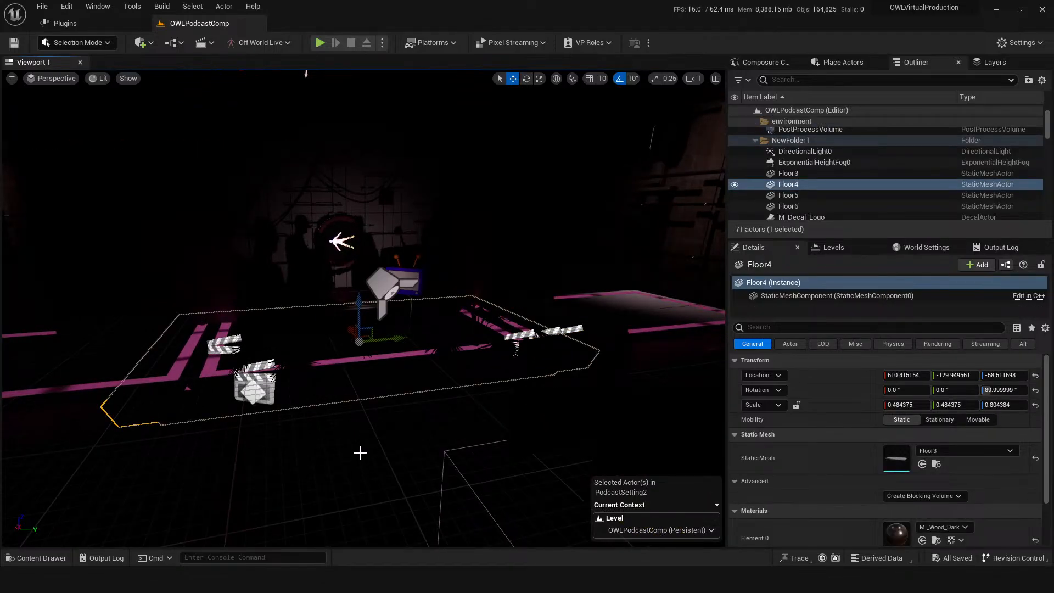
pyautogui.moveTo(360, 450); pyautogui.dragTo(348, 420)
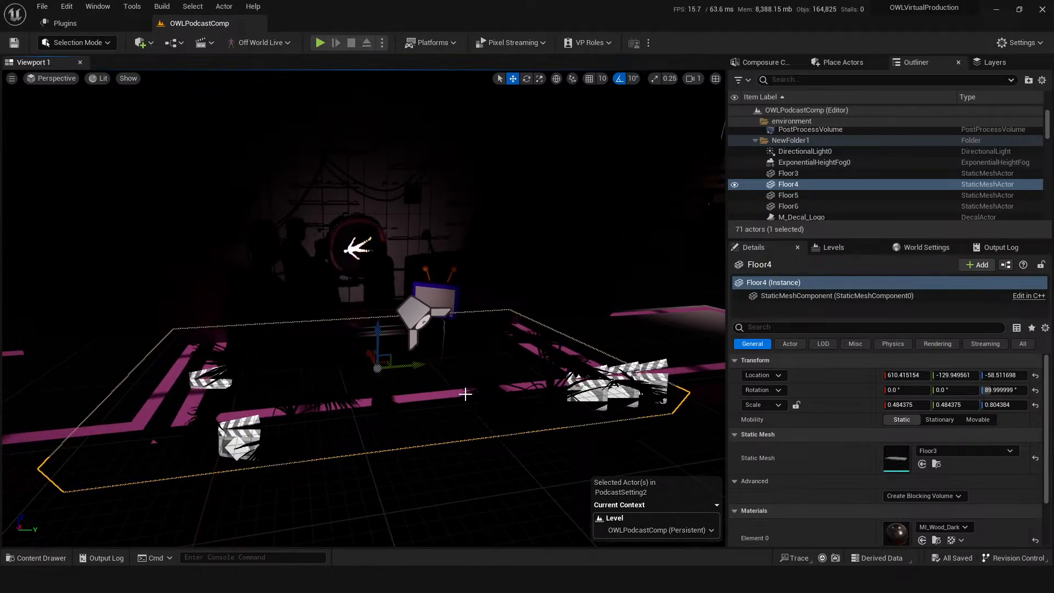
pyautogui.hotkey('ctrl', 'space')
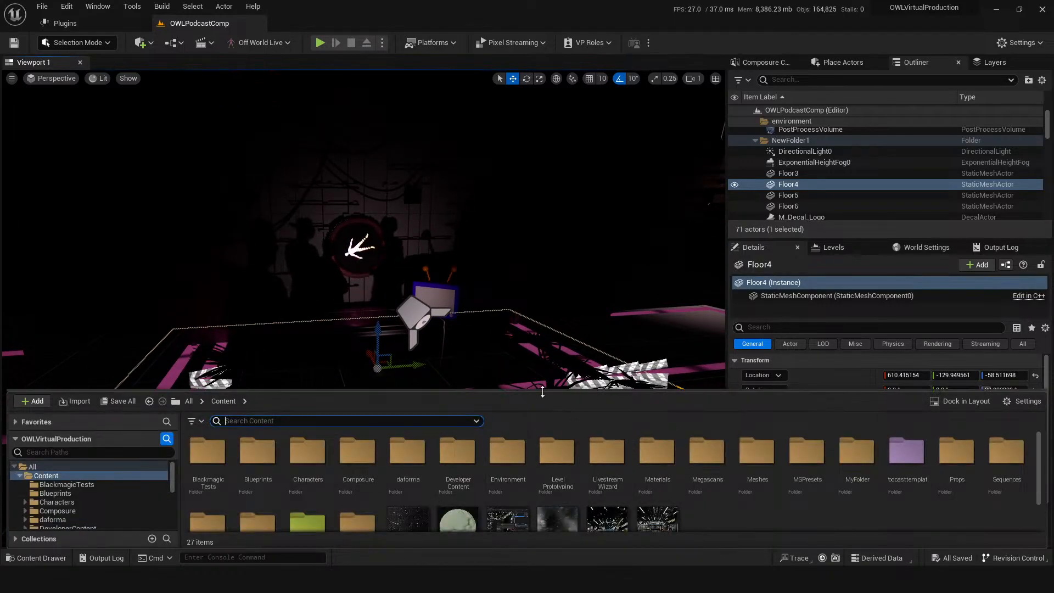
# Enlarge the content listing and open the OWLStudio_A level from the LevelPrototyping folder
pyautogui.moveTo(524, 392); pyautogui.dragTo(523, 341)
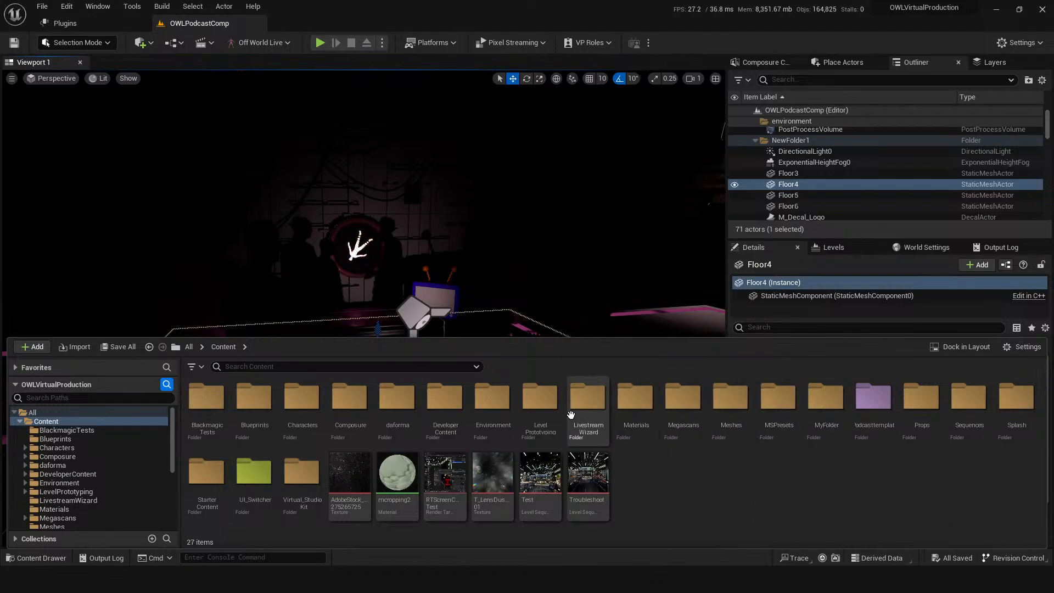
pyautogui.click(551, 414)
pyautogui.doubleClick(552, 413)
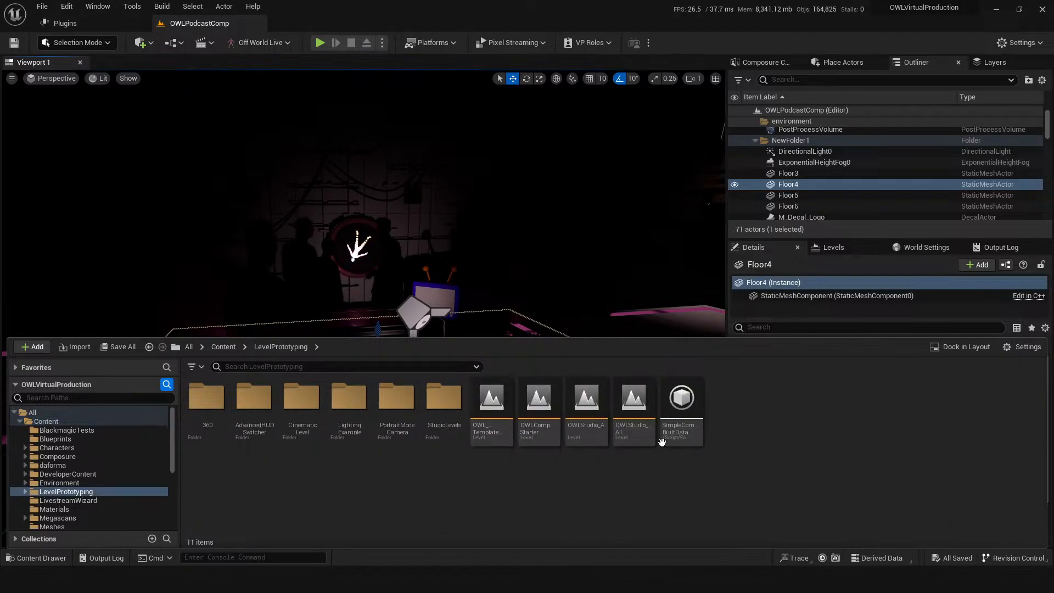
pyautogui.doubleClick(598, 406)
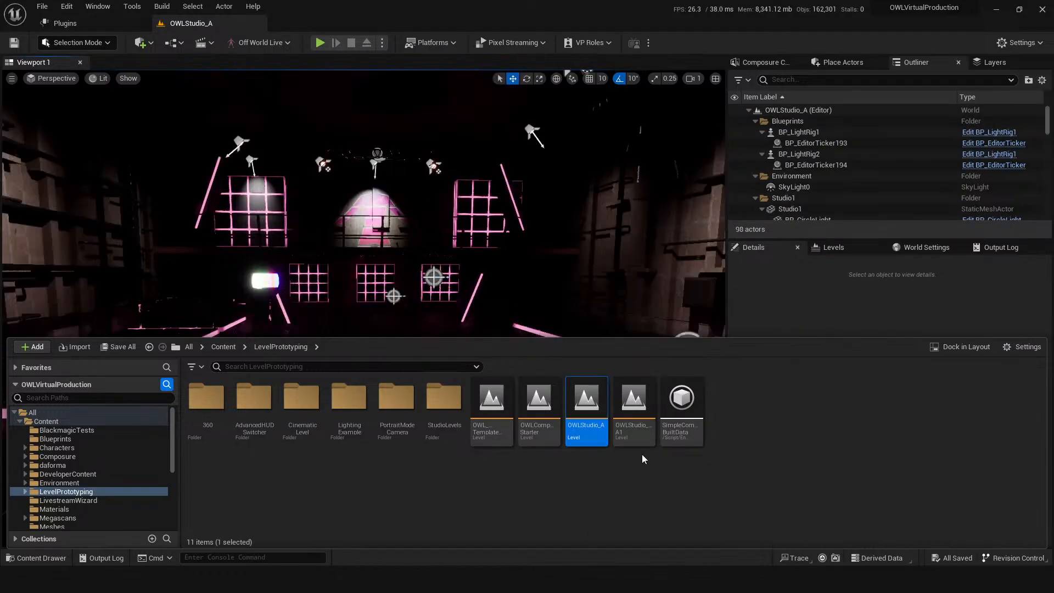
pyautogui.moveTo(479, 269); pyautogui.dragTo(483, 278)
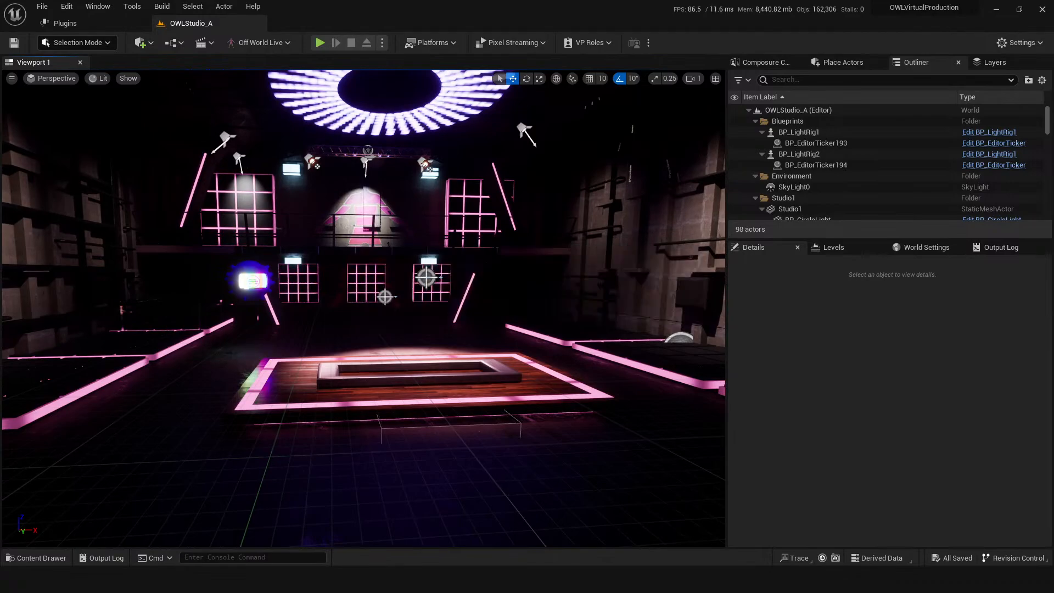
# Select the SM_TV2 monitor in the studio and open its MI_Mon_Horz material instance for editing
pyautogui.moveTo(221, 259); pyautogui.dragTo(226, 277, button='right')
pyautogui.click(222, 259)
pyautogui.click(935, 464)
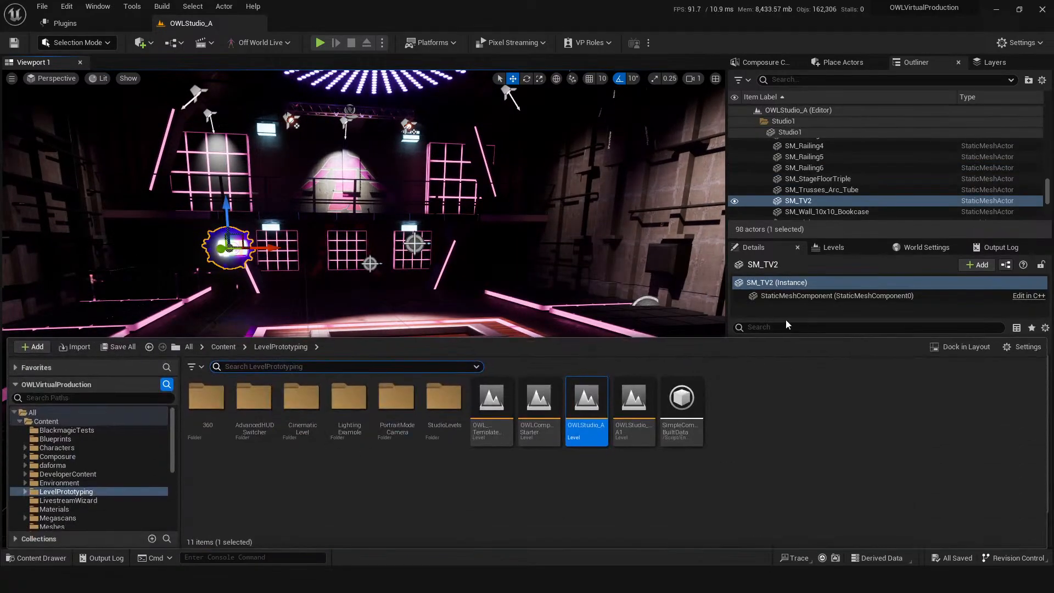
pyautogui.scroll(-3, 935, 471)
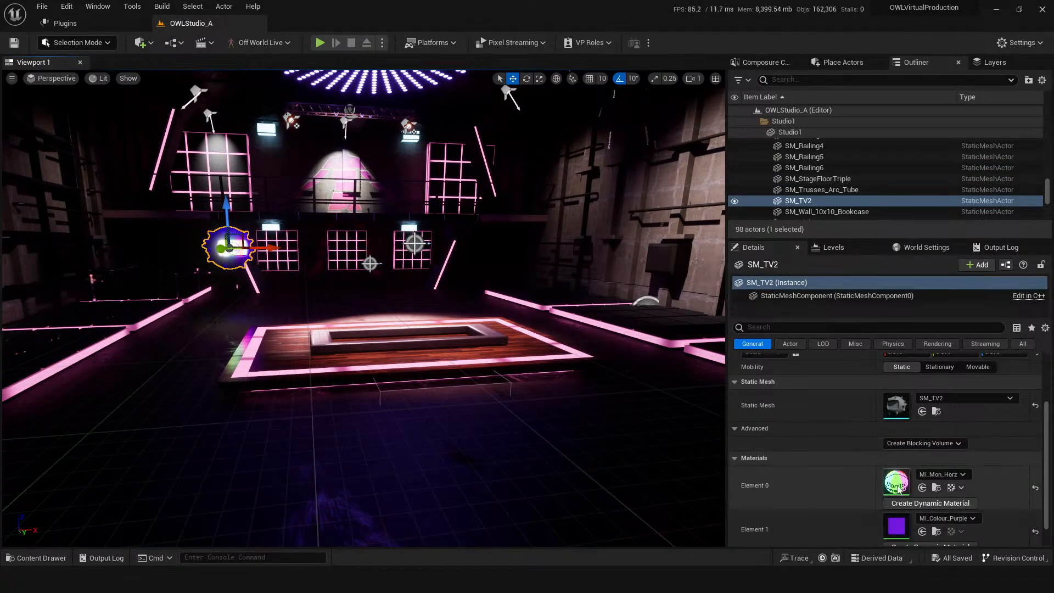
pyautogui.doubleClick(898, 486)
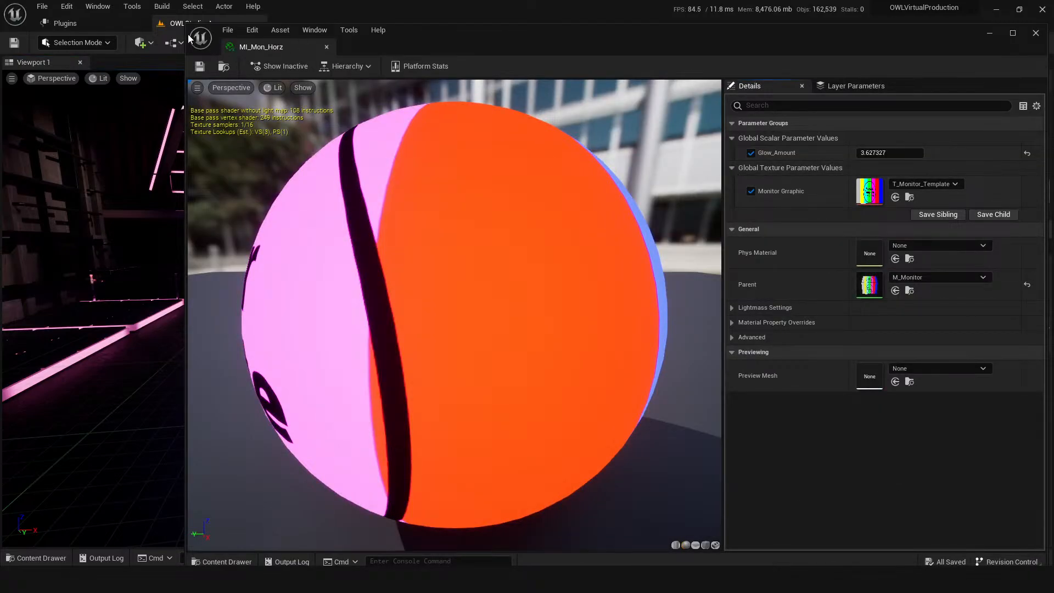
# Place the material editor beside the viewport, set MI_Mon_Horz's Glow_Amount to 0.227327, and save the material
pyautogui.moveTo(185, 23); pyautogui.dragTo(548, 6)
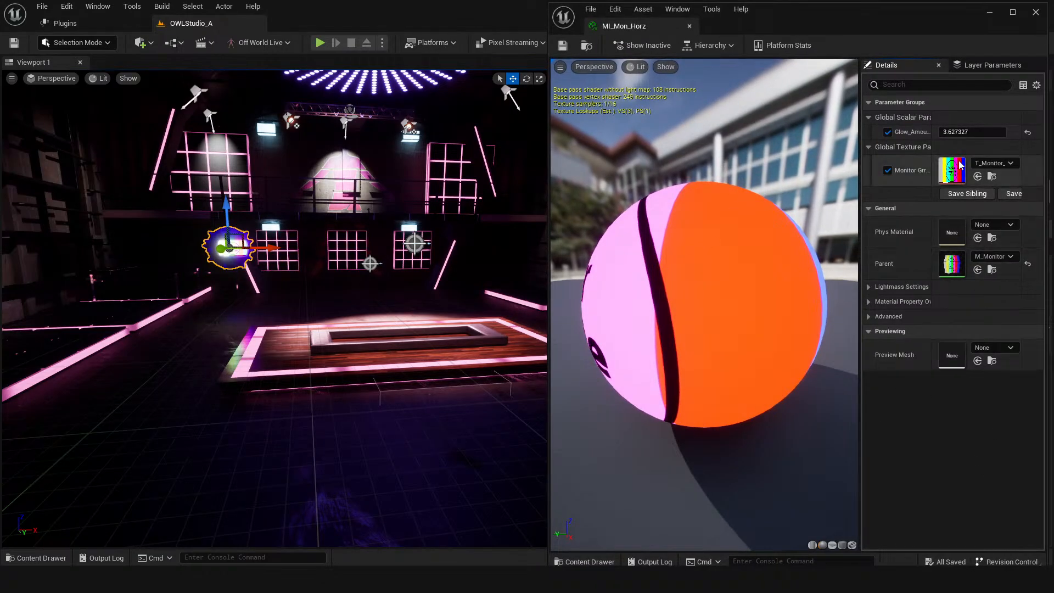
pyautogui.moveTo(972, 132)
pyautogui.mouseDown()
pyautogui.moveTo(926, 132)
pyautogui.moveTo(960, 133)
pyautogui.mouseUp()
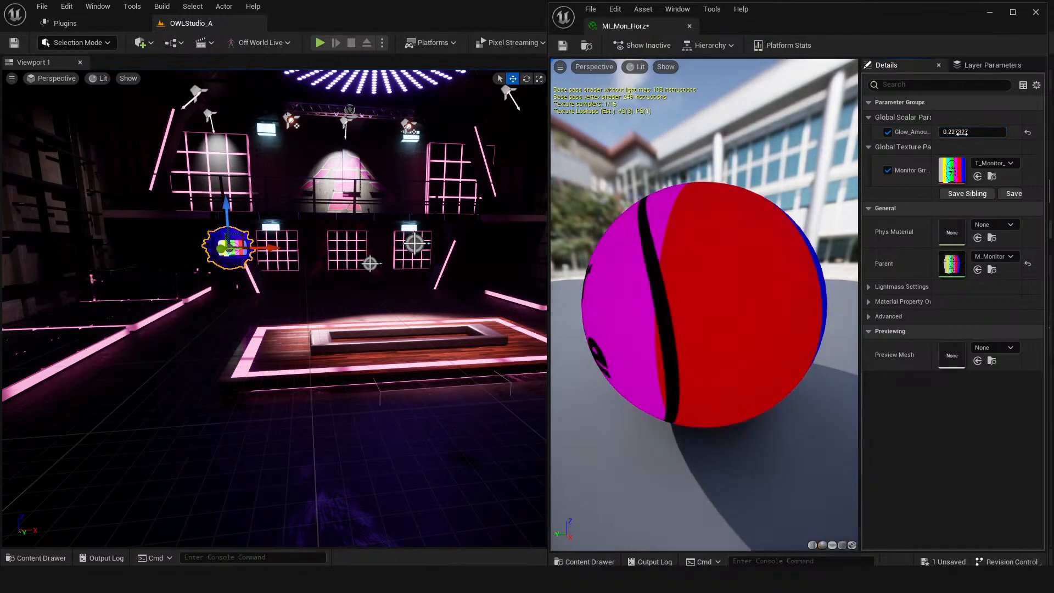
pyautogui.hotkey('ctrl', 's')
# Open the MI_Glow_02 material of SM_Light_Stand2, set its glow intensity to 0.138293, and save it
pyautogui.click(408, 226)
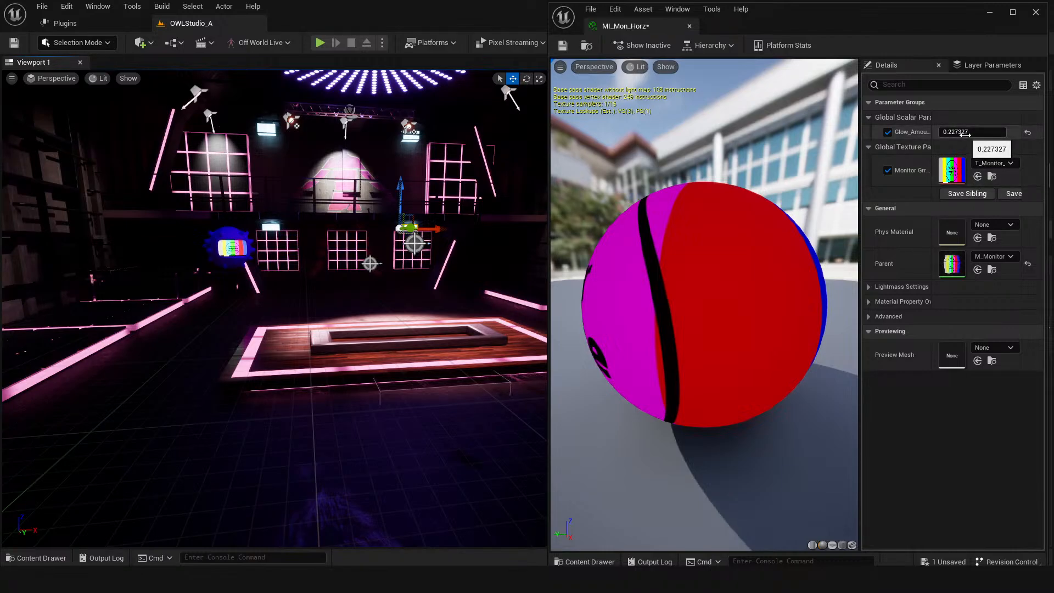
pyautogui.click(277, 225)
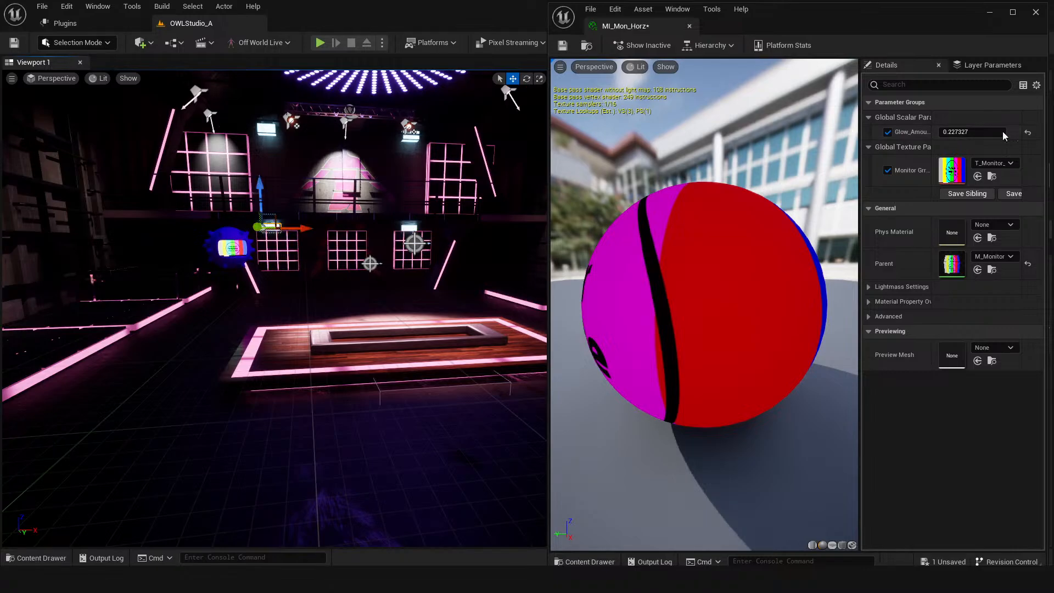
pyautogui.click(1035, 13)
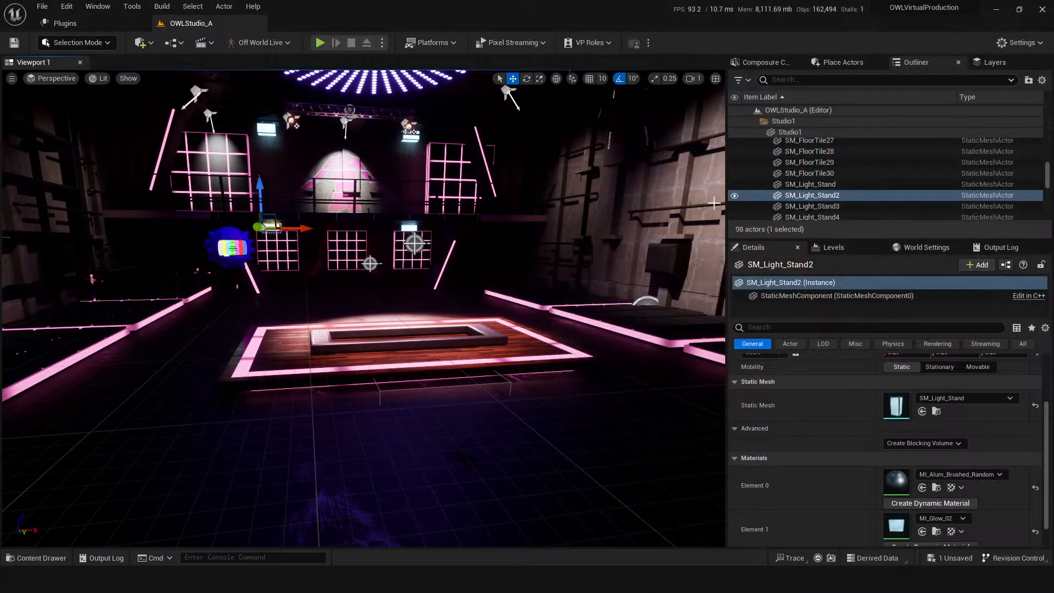
pyautogui.scroll(-1, 894, 504)
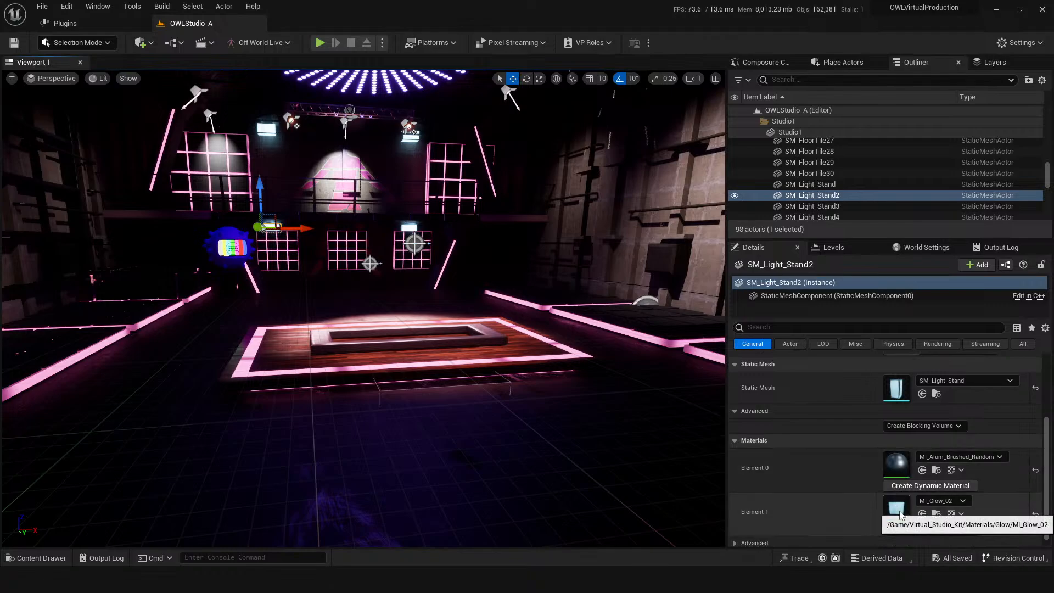
pyautogui.doubleClick(900, 515)
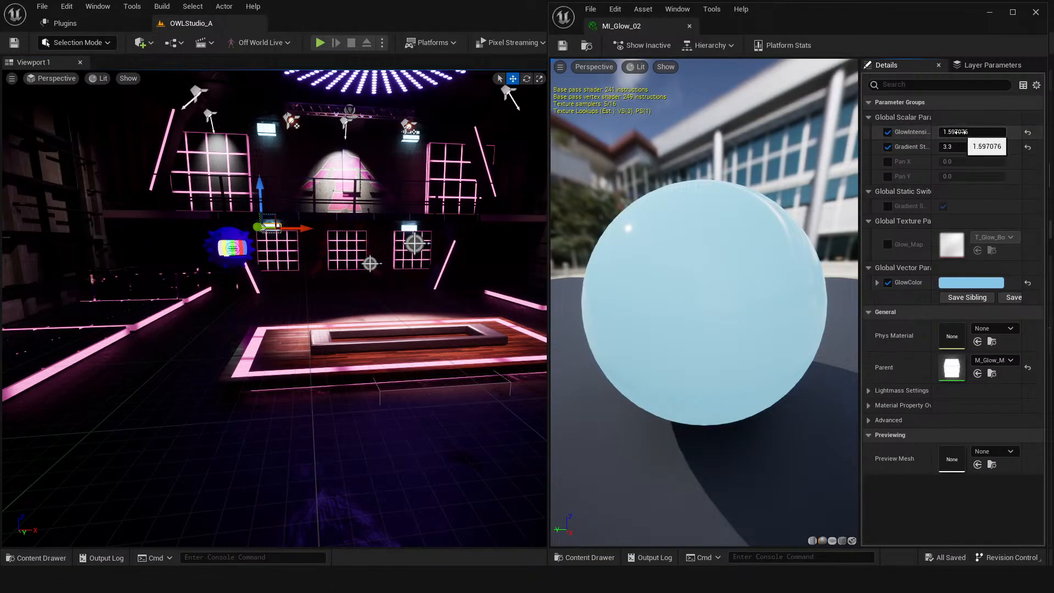
pyautogui.moveTo(971, 132); pyautogui.dragTo(922, 132)
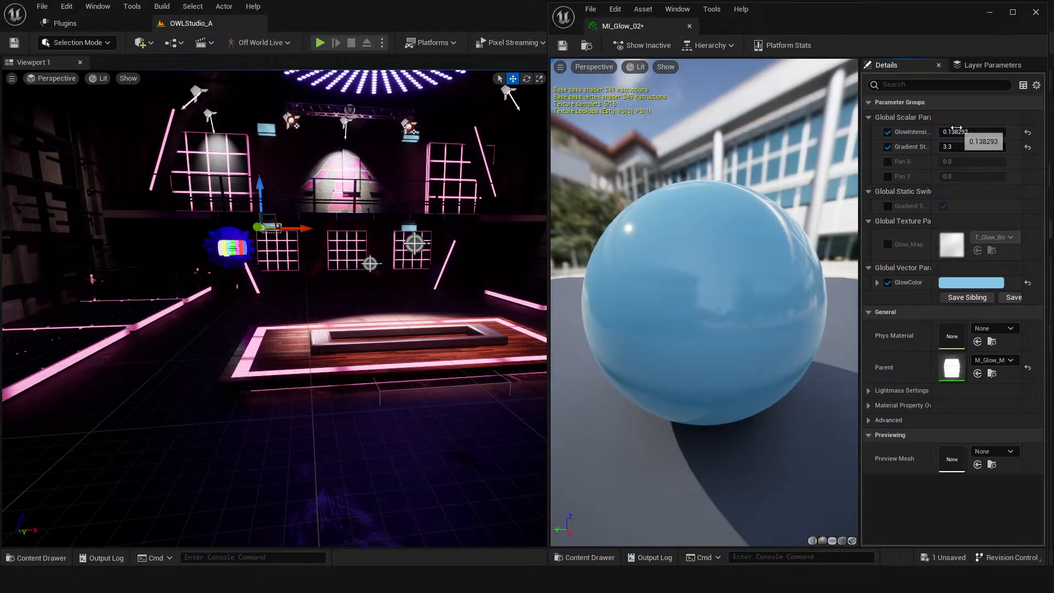
pyautogui.click(564, 46)
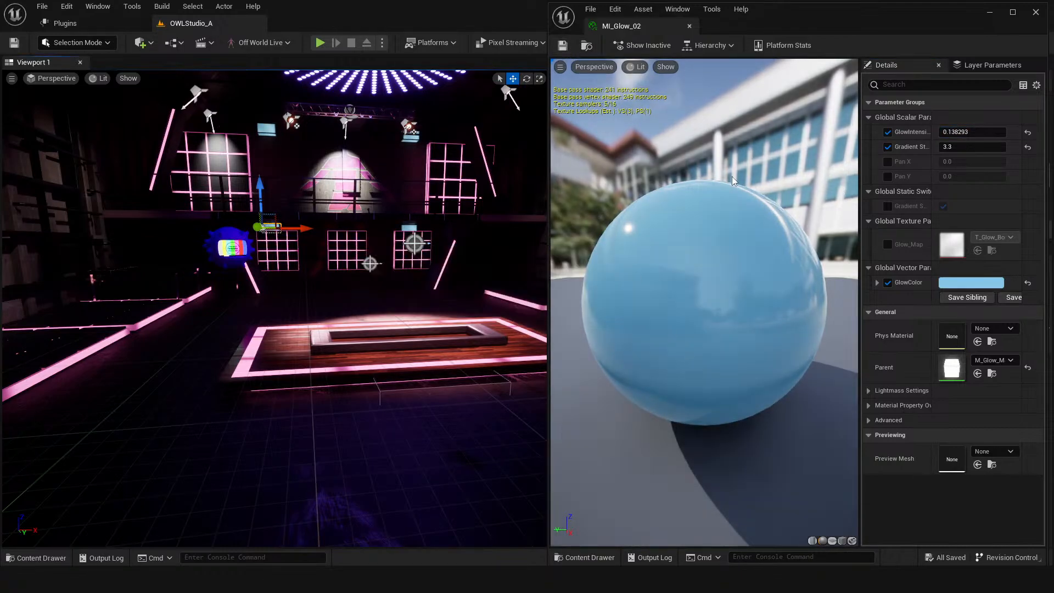
# Set SpotLight7's intensity to 7.20212 cd and save the level
pyautogui.click(344, 121)
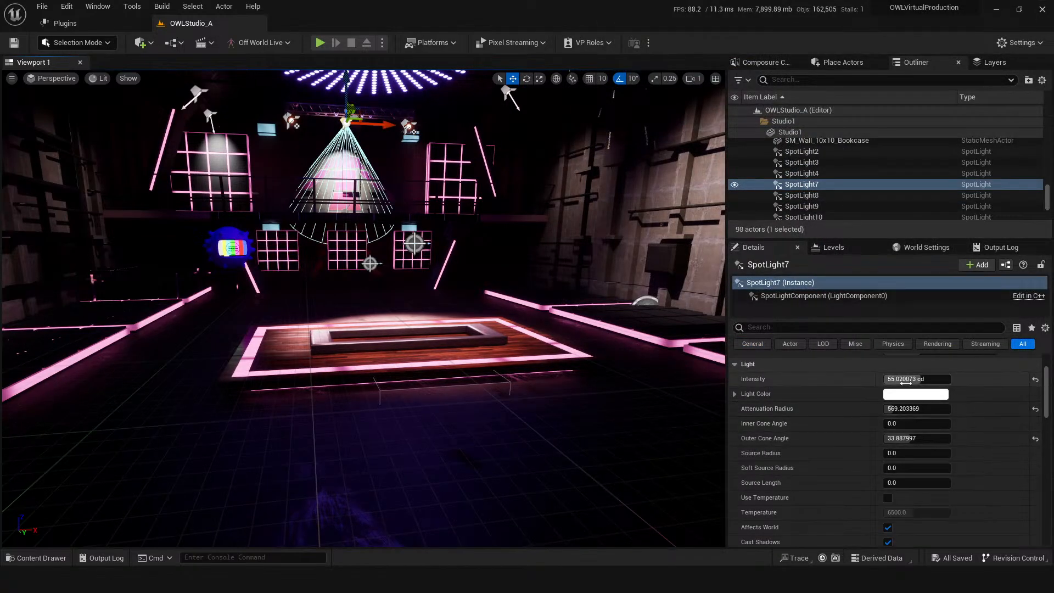
pyautogui.moveTo(916, 379)
pyautogui.mouseDown()
pyautogui.moveTo(878, 379)
pyautogui.moveTo(900, 379)
pyautogui.mouseUp()
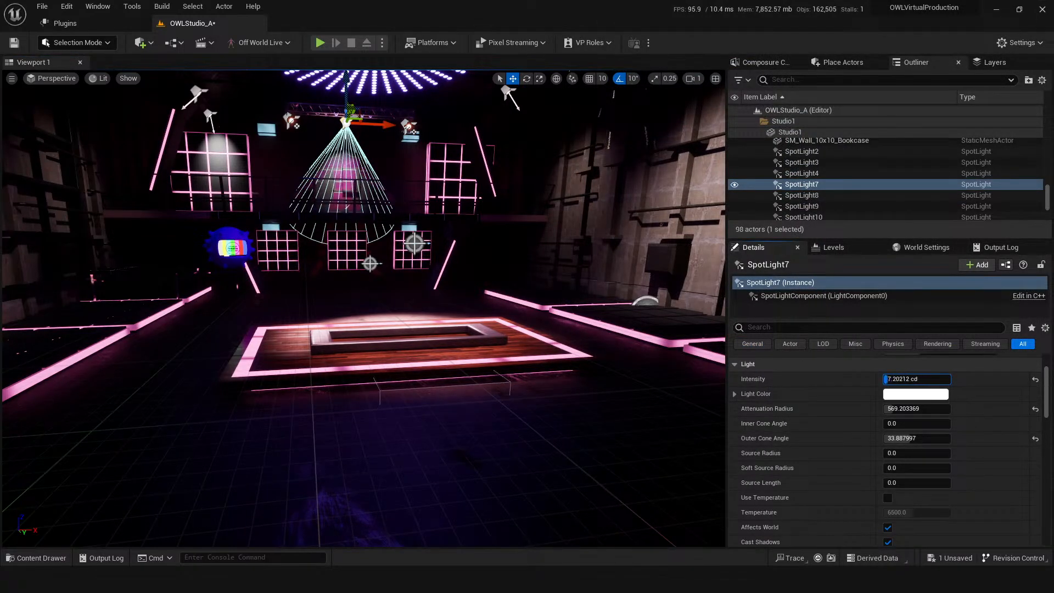
pyautogui.moveTo(457, 400); pyautogui.dragTo(340, 261, button='right')
pyautogui.hotkey('ctrl', 's')
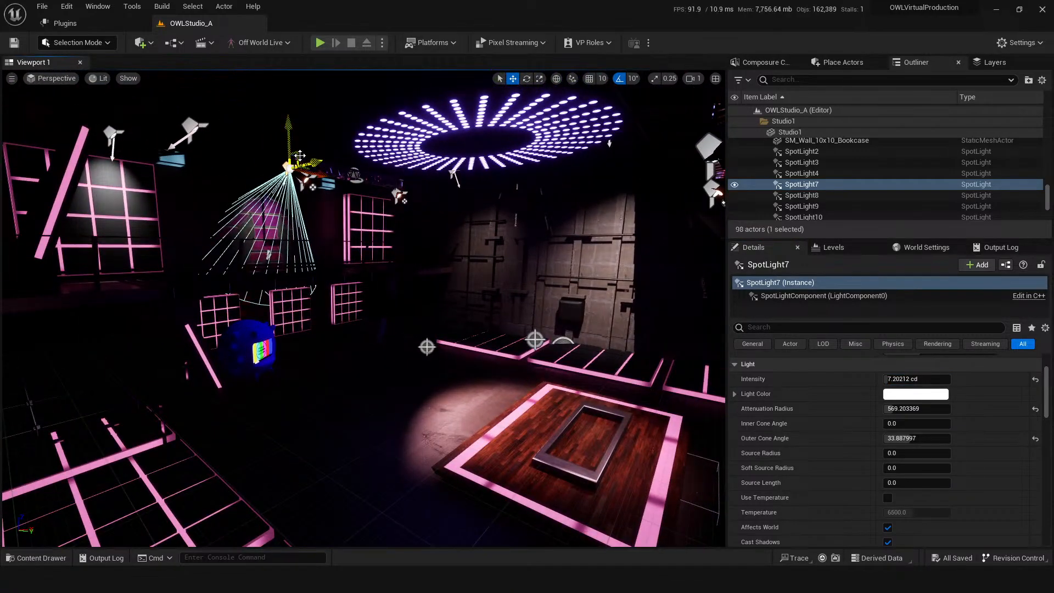
# Raise SpotLight7 toward the lighting truss, save the level, and fine-tune the light's height slightly downward
pyautogui.moveTo(300, 155); pyautogui.dragTo(307, 129)
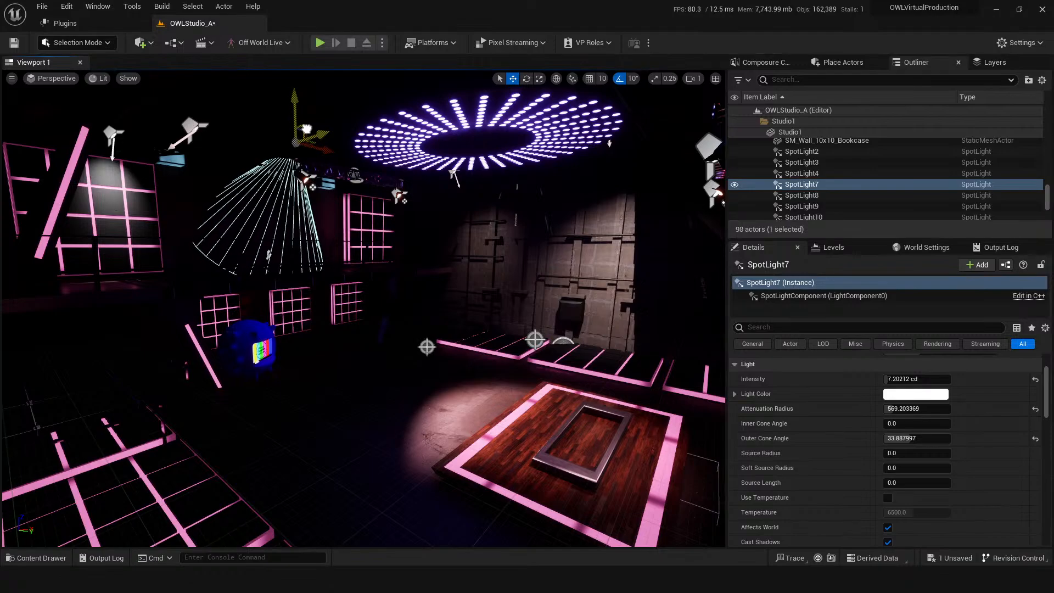
pyautogui.moveTo(306, 129); pyautogui.dragTo(274, 132, button='right')
pyautogui.hotkey('ctrl', 's')
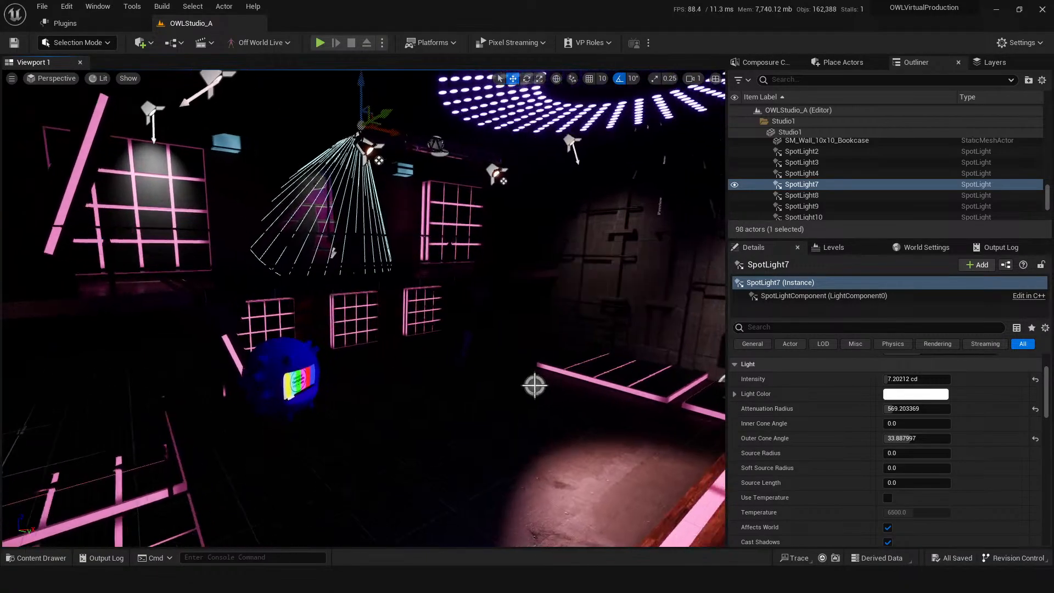
pyautogui.moveTo(422, 115)
pyautogui.mouseDown(button='right')
pyautogui.moveTo(406, 118)
pyautogui.moveTo(422, 115)
pyautogui.mouseUp(button='right')
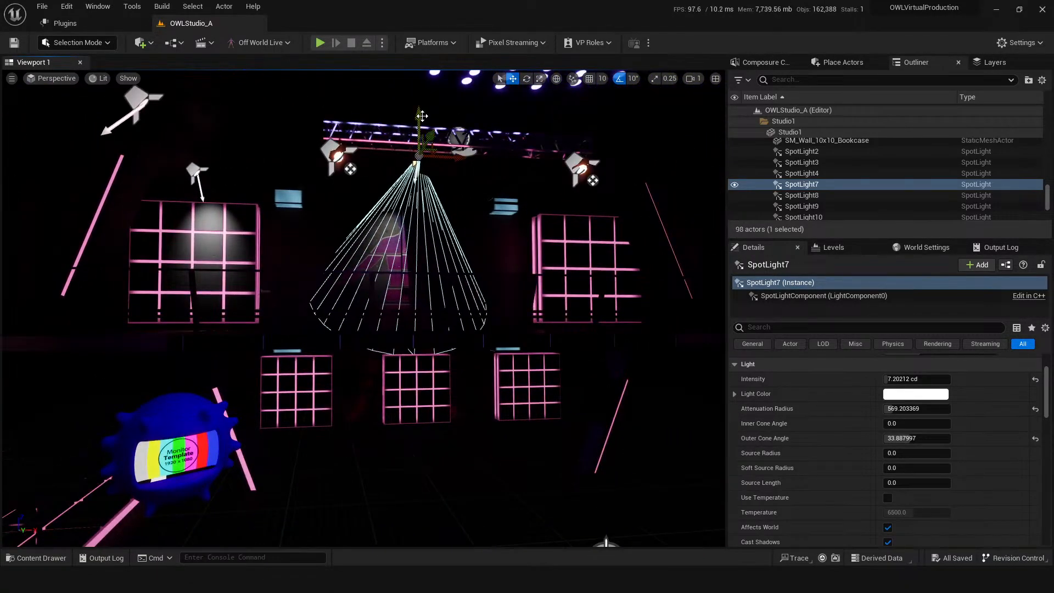
pyautogui.moveTo(422, 115); pyautogui.dragTo(422, 127)
pyautogui.moveTo(421, 128); pyautogui.dragTo(384, 132, button='right')
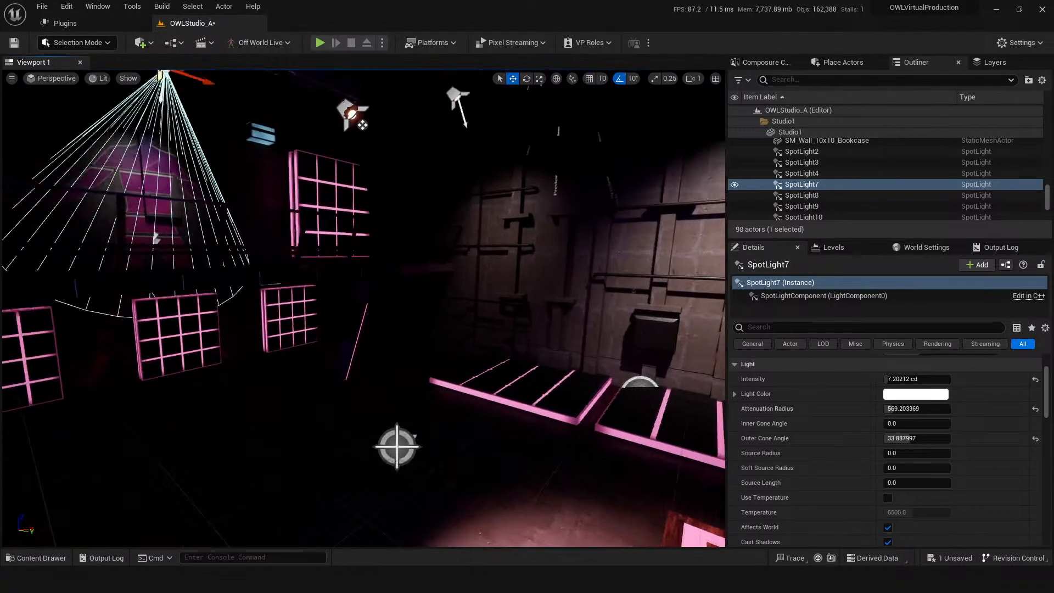
# Try rotating SpotLight7 and undo the rotation
pyautogui.moveTo(320, 180); pyautogui.dragTo(299, 165, button='right')
pyautogui.press('e')
pyautogui.moveTo(324, 121); pyautogui.dragTo(304, 98)
pyautogui.press('w')
pyautogui.hotkey('ctrl', 'z')
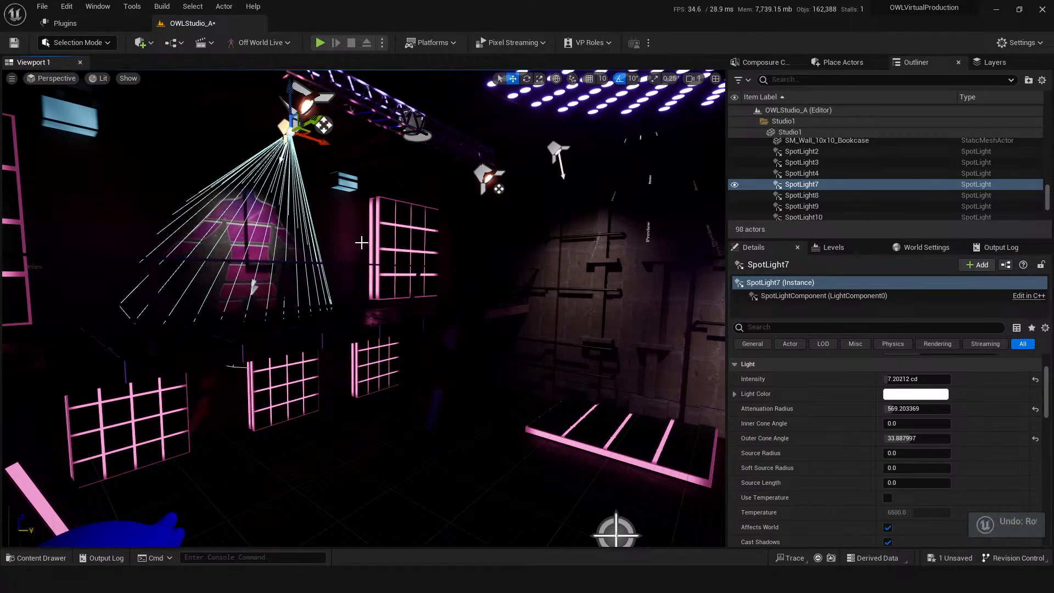
# Save the OWLStudio_A level with the repositioned spotlight
pyautogui.hotkey('ctrl', 's')
pyautogui.moveTo(463, 358); pyautogui.dragTo(385, 399, button='right')
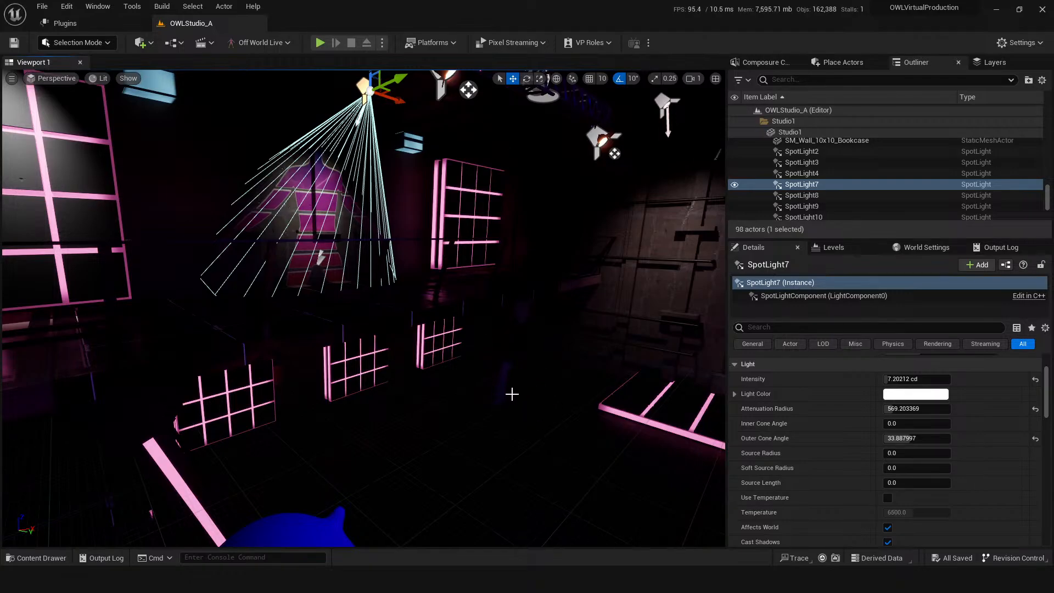
pyautogui.moveTo(510, 369)
pyautogui.mouseDown(button='right')
pyautogui.moveTo(486, 366)
pyautogui.moveTo(507, 361)
pyautogui.mouseUp(button='right')
pyautogui.press('s')
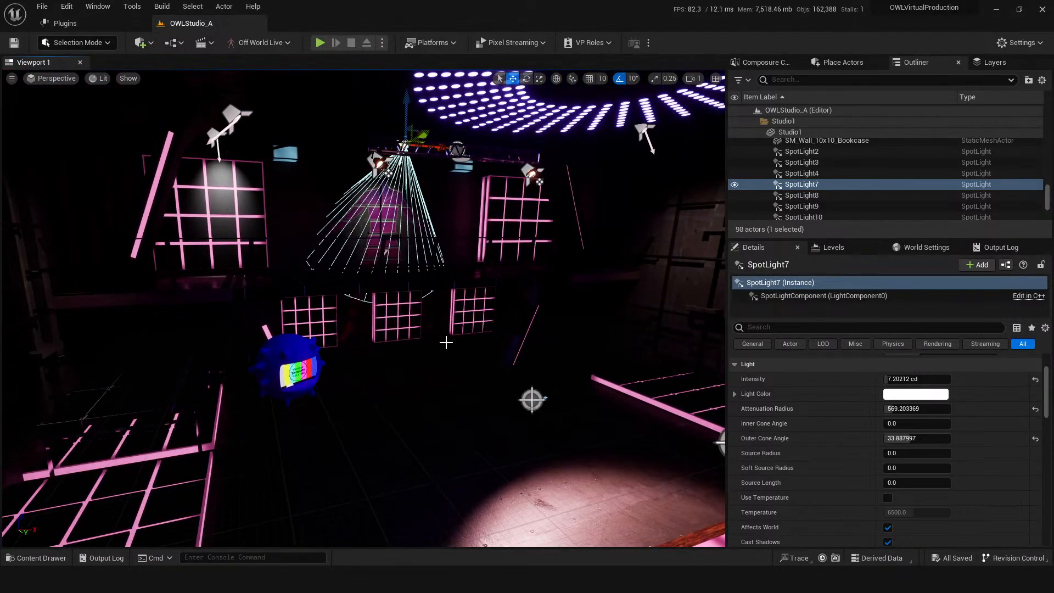
pyautogui.press('s')
pyautogui.moveTo(446, 342); pyautogui.dragTo(424, 282, button='right')
# Look through the Podcasttemplate folder and return to the project's Content folder
pyautogui.hotkey('ctrl', 'space')
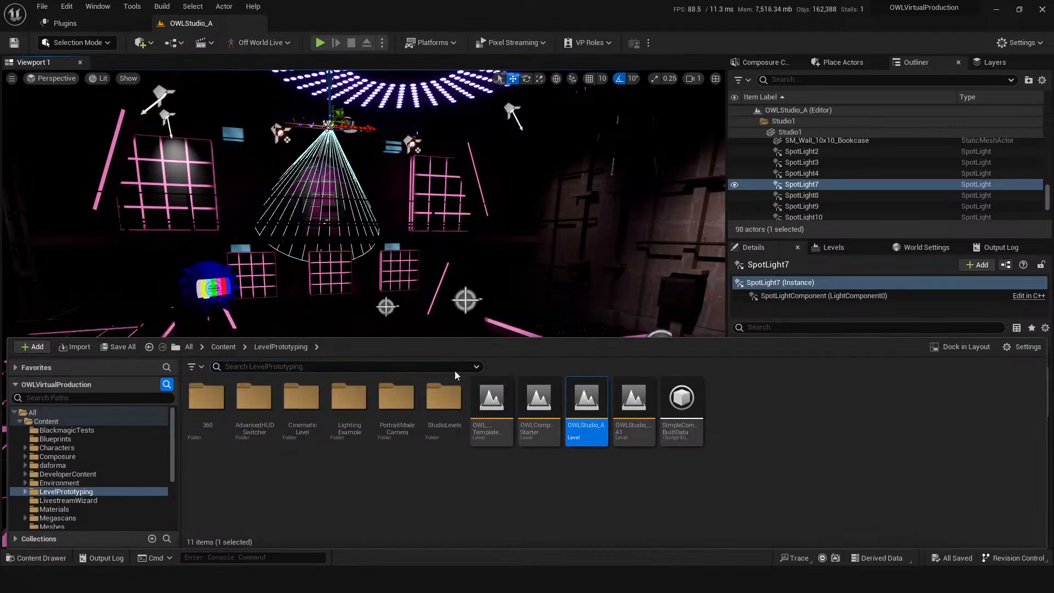
pyautogui.click(224, 348)
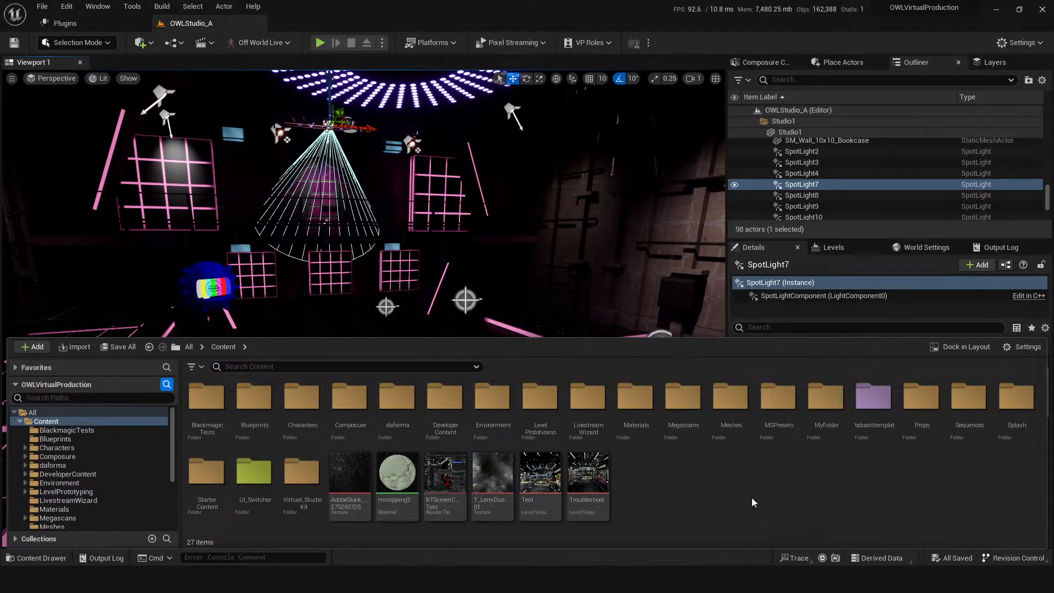
pyautogui.doubleClick(868, 418)
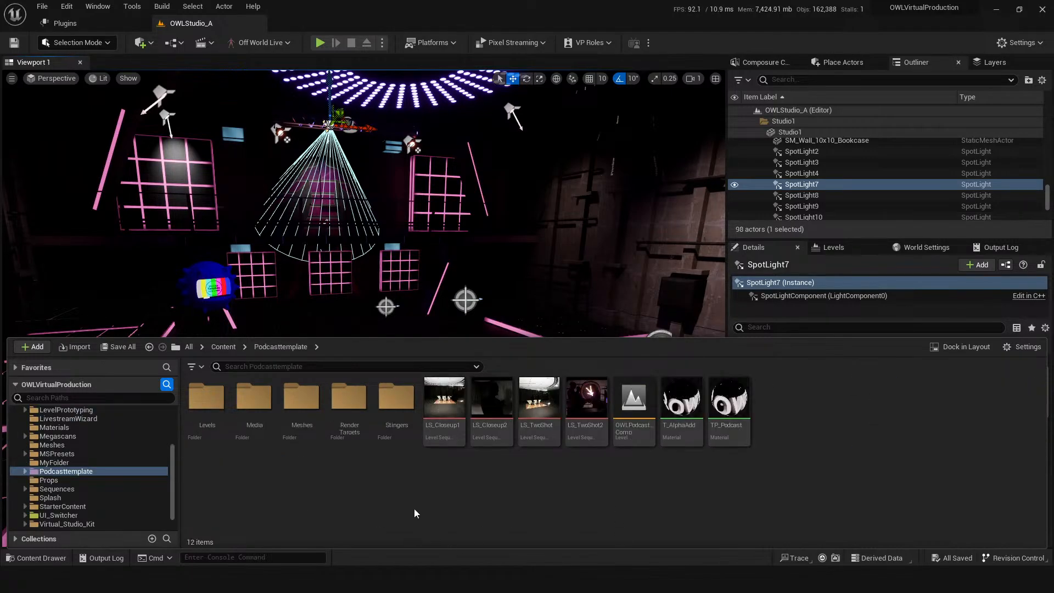
pyautogui.click(223, 346)
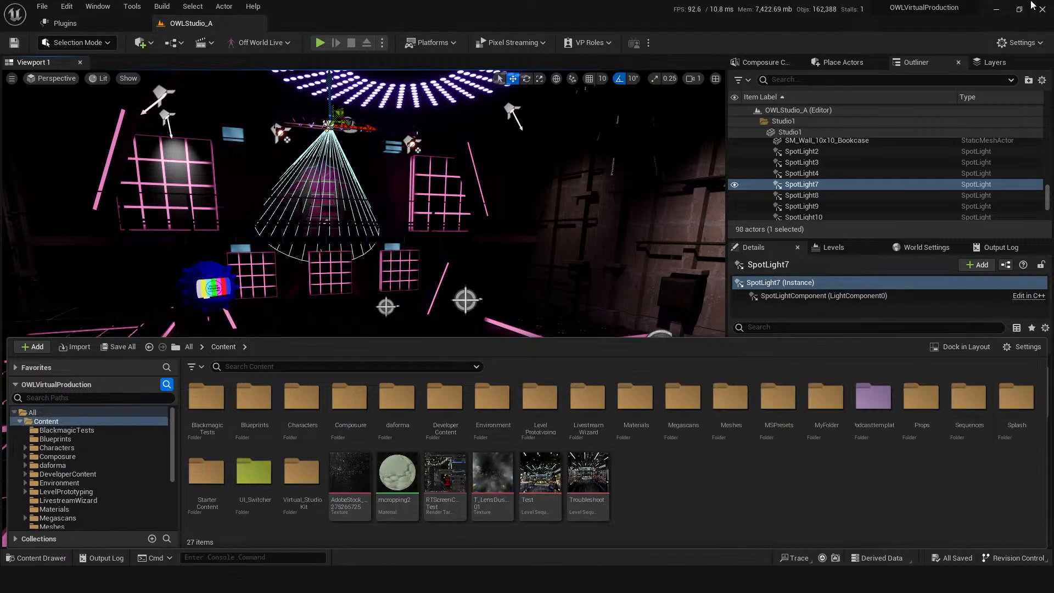
# Switch to the BigStarStationLUMEN project, postpone the toolkit upgrade reminder, and decline reopening the previous asset editor
pyautogui.click(996, 11)
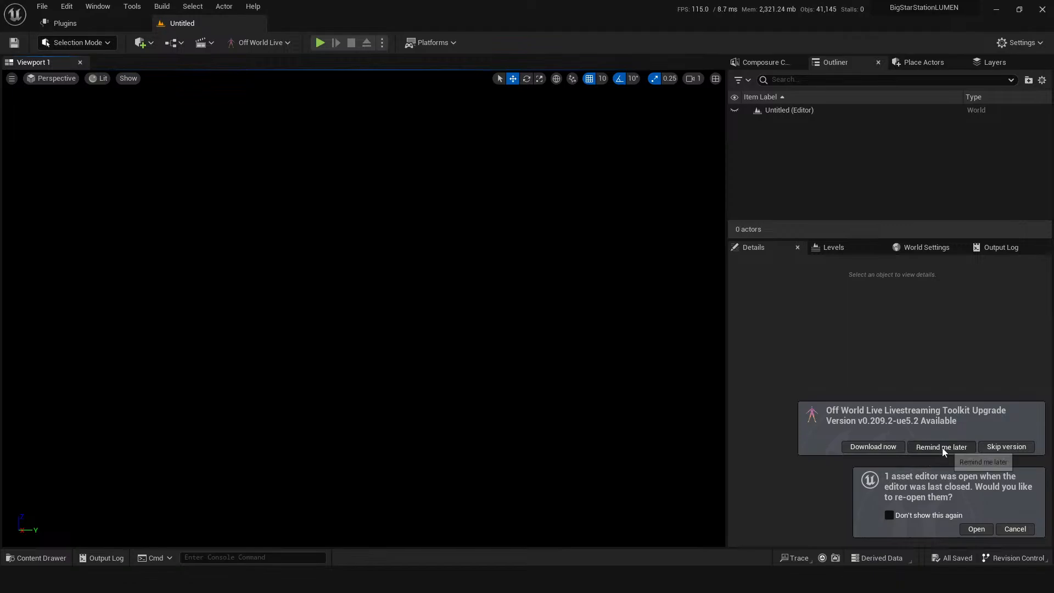
pyautogui.click(941, 446)
pyautogui.click(1015, 527)
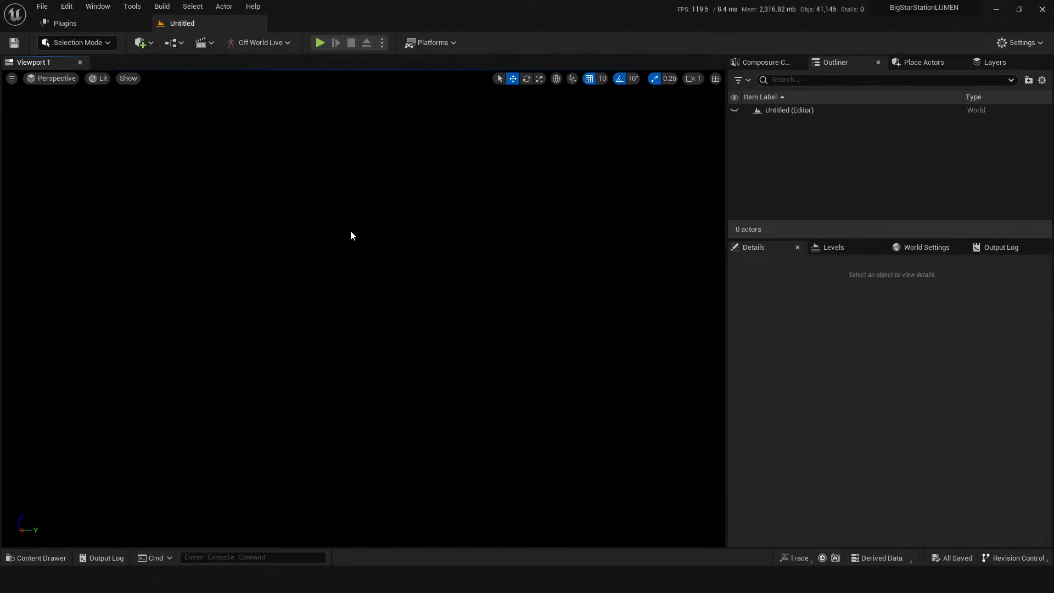
pyautogui.click(41, 8)
pyautogui.click(291, 299)
# Open the Map_BigStarStation level from the project's BigStarStation/Maps folder
pyautogui.hotkey('ctrl', 'space')
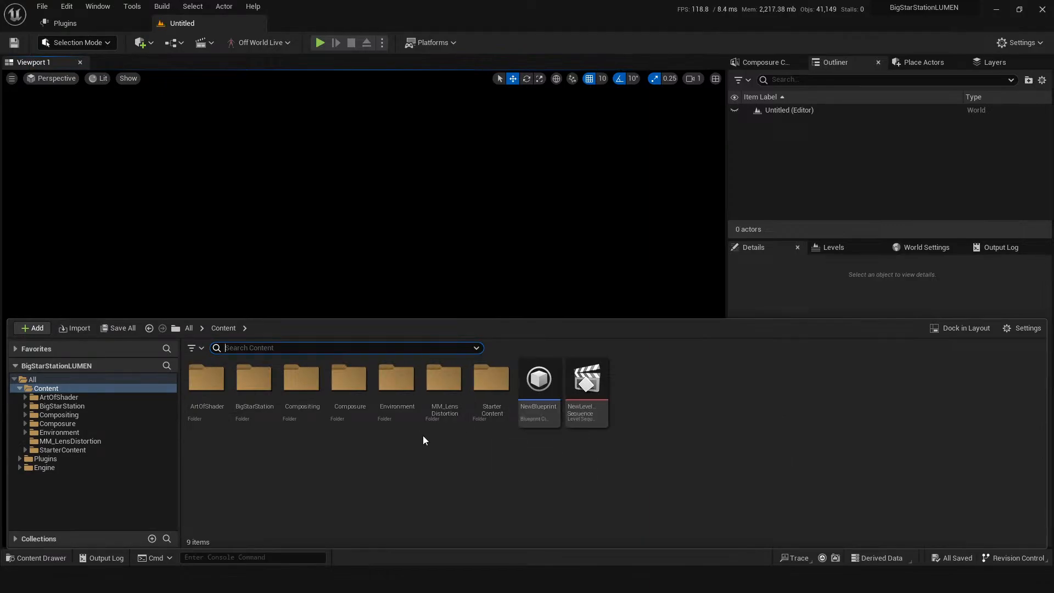
pyautogui.click(391, 399)
pyautogui.doubleClick(391, 399)
pyautogui.hotkey('alt', 'Left')
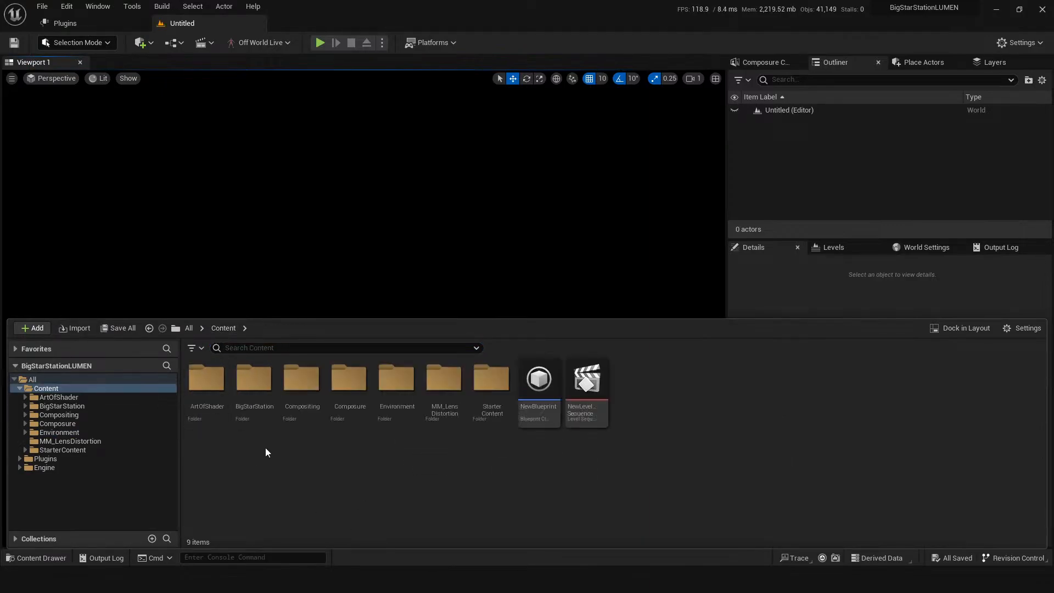
pyautogui.doubleClick(252, 404)
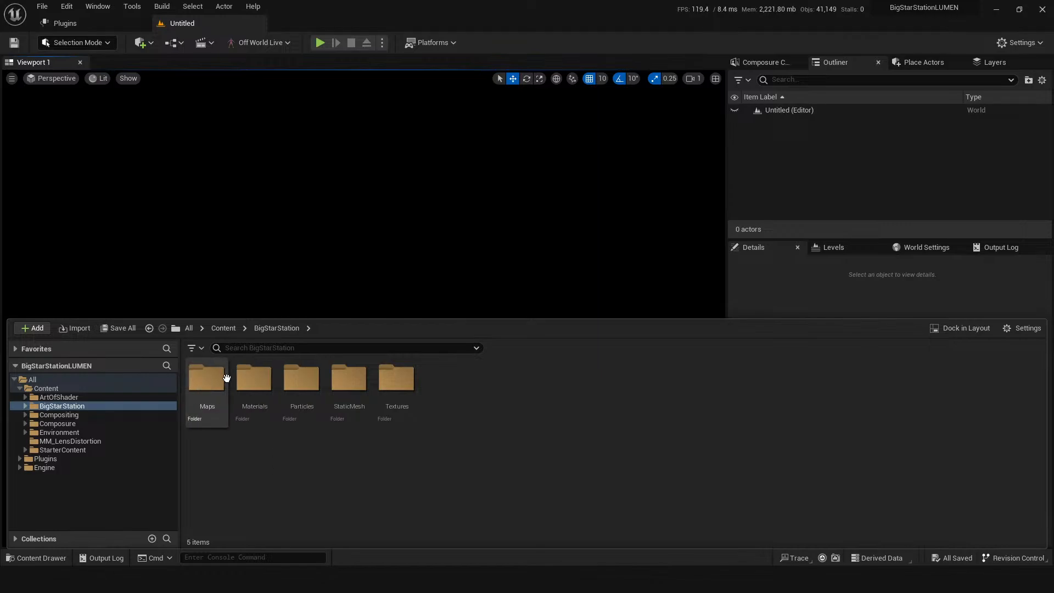
pyautogui.click(217, 407)
pyautogui.doubleClick(217, 406)
pyautogui.doubleClick(301, 403)
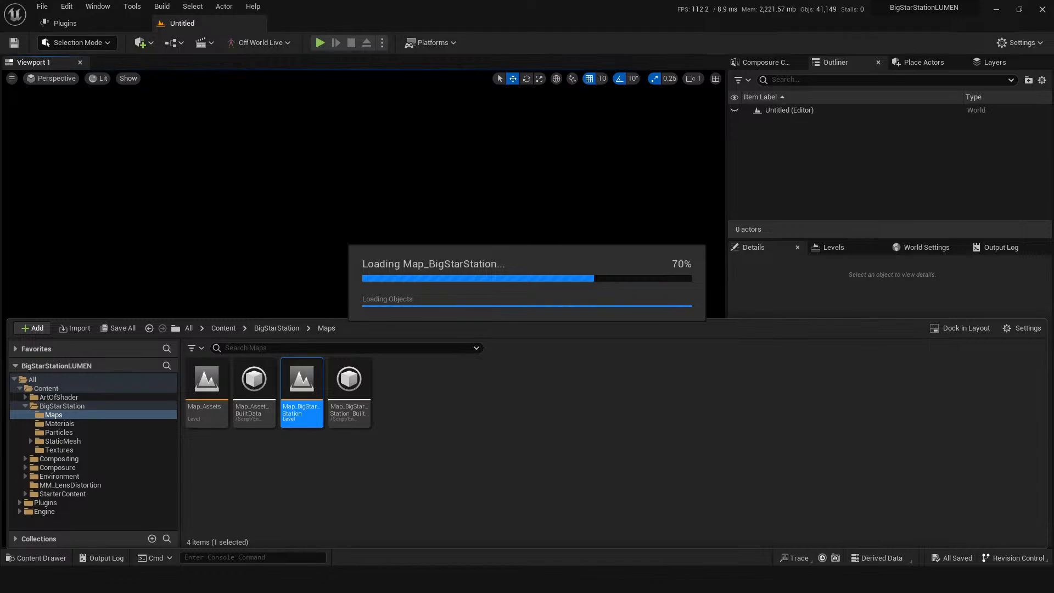
# Close the OWLVirtualProduction project window and save the Map_BigStarStation level
pyautogui.moveTo(575, 580)
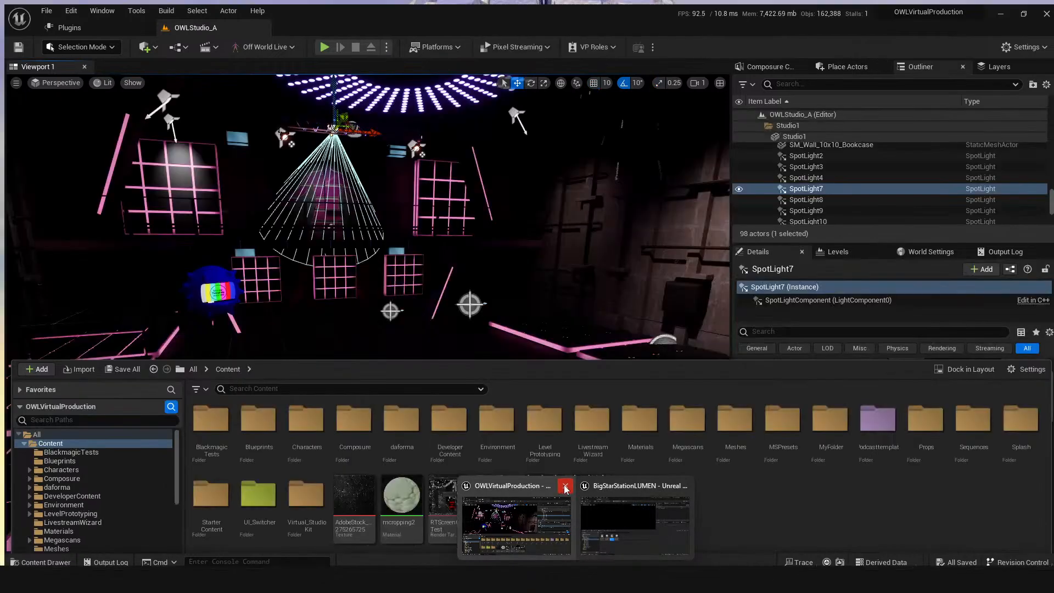
pyautogui.click(565, 486)
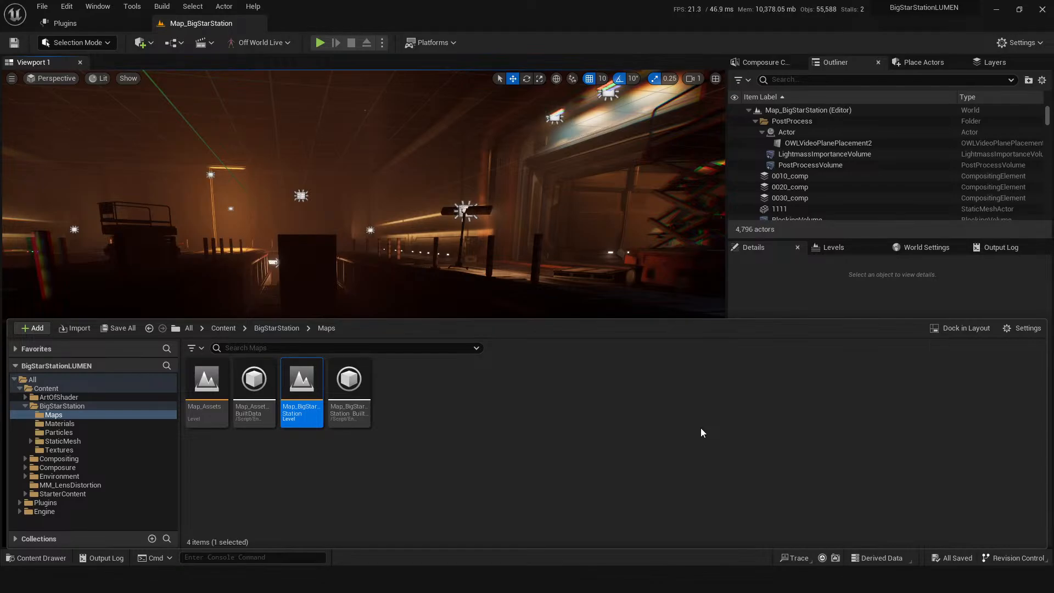
pyautogui.hotkey('ctrl', 's')
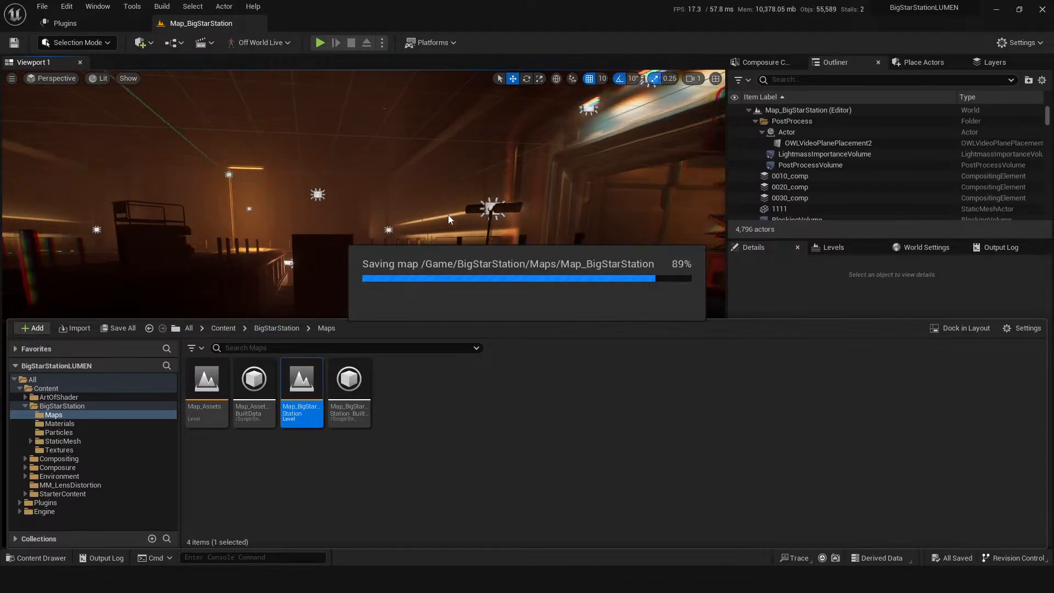
# Inspect the 0020_comp compositing element's settings and the output types available for OutputPass_0
pyautogui.click(769, 63)
pyautogui.click(788, 104)
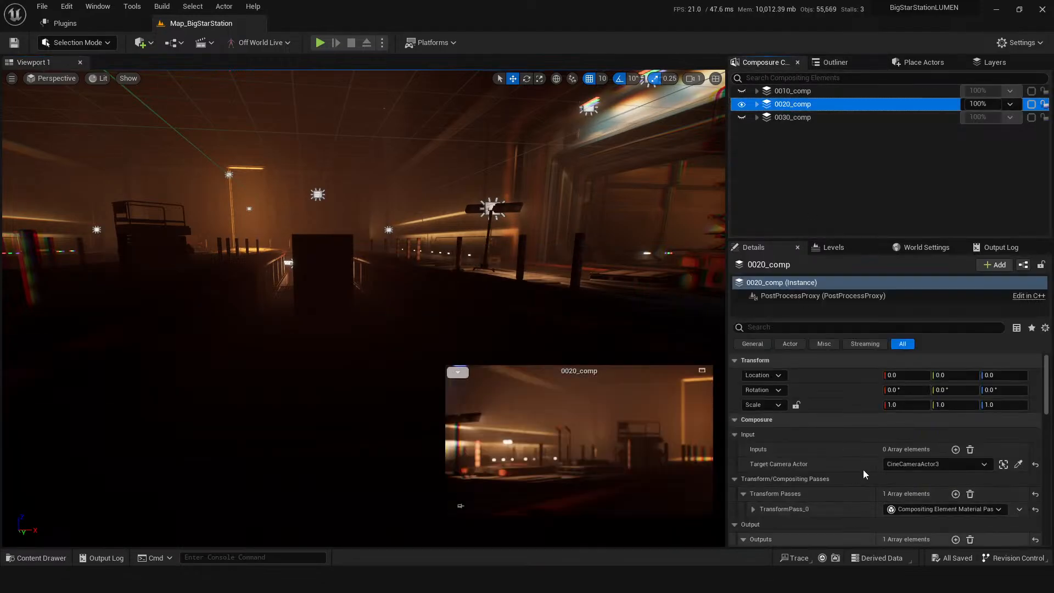
pyautogui.scroll(-5, 824, 485)
pyautogui.click(934, 414)
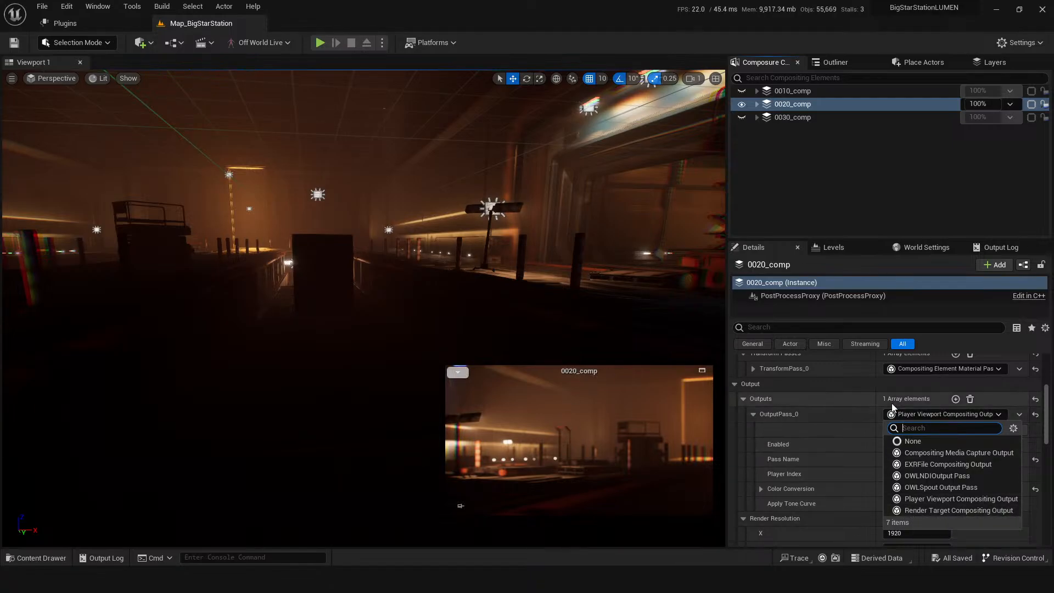
pyautogui.click(838, 419)
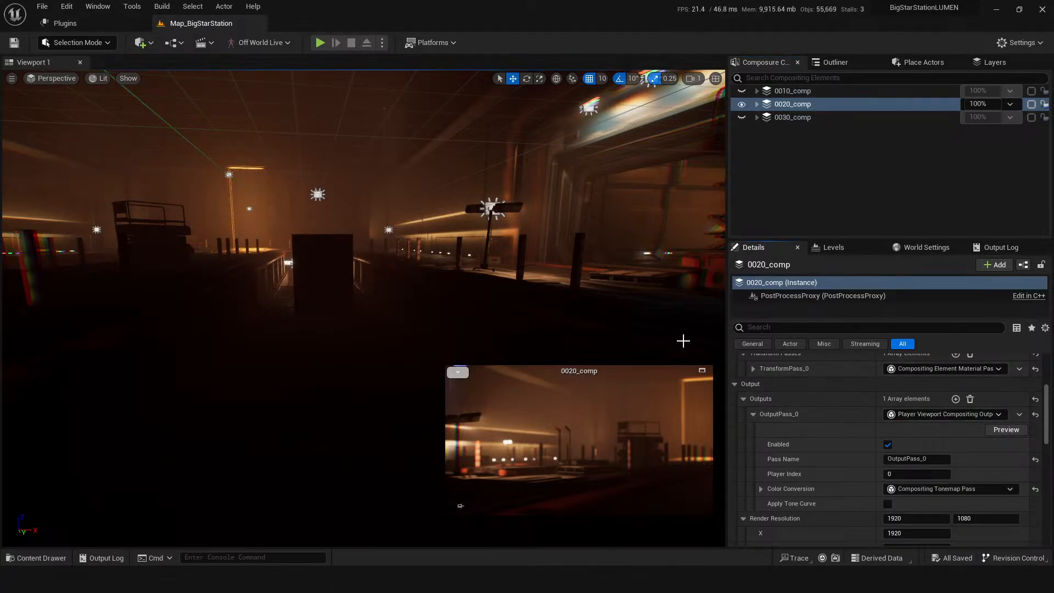
# Expand 0020_comp in the compositing elements, select and expand media_plate3, and save the level
pyautogui.hotkey('ctrl', 's')
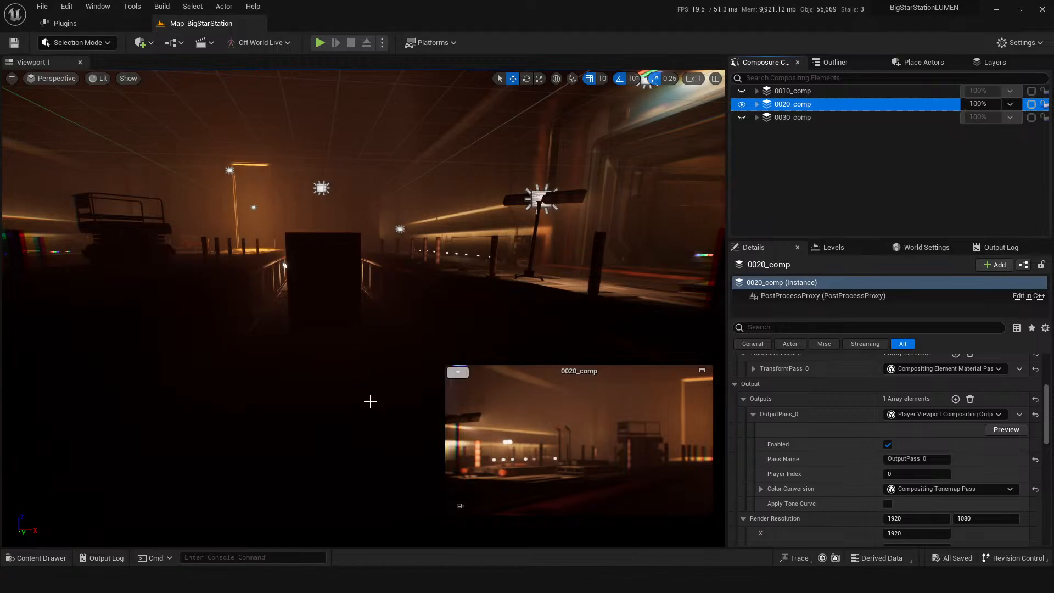
pyautogui.moveTo(370, 400); pyautogui.dragTo(377, 376)
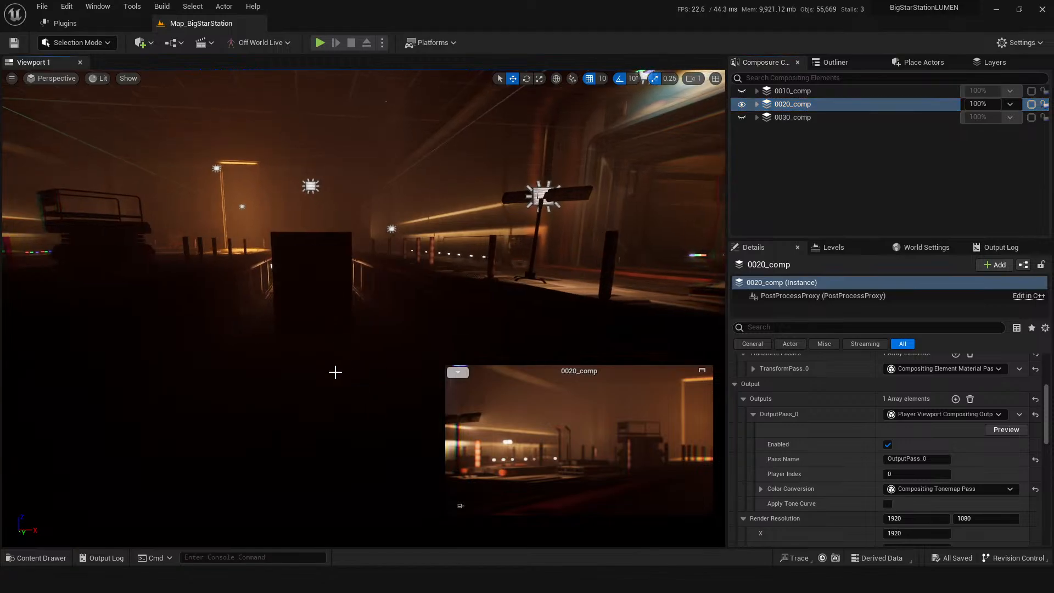
pyautogui.click(757, 104)
pyautogui.doubleClick(786, 132)
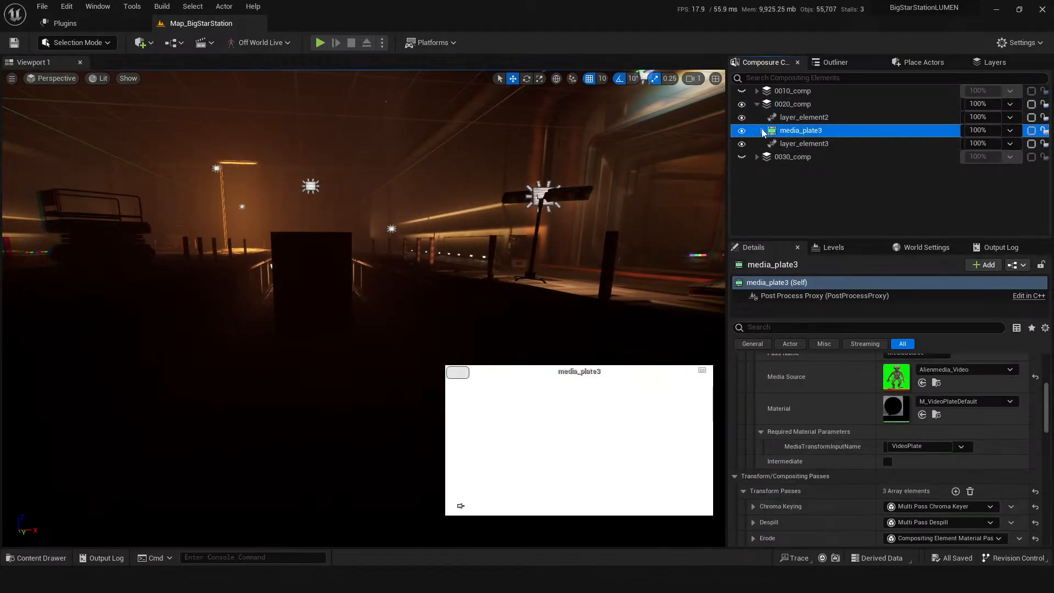
pyautogui.hotkey('ctrl', 's')
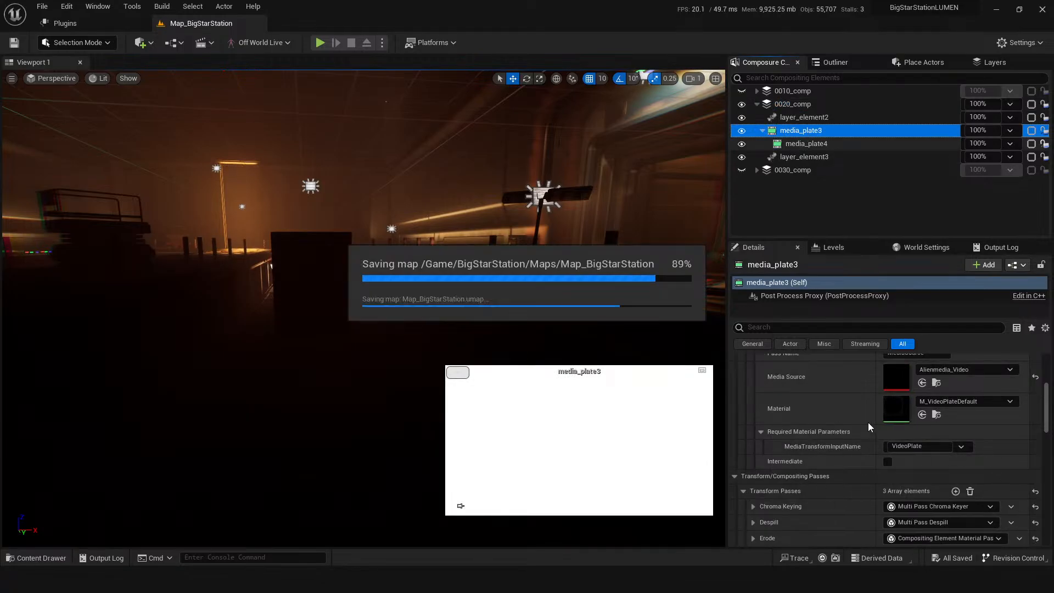
# Locate media_plate3's source texture in the project content and play alienSource in the Alienmedia media player
pyautogui.scroll(2, 829, 440)
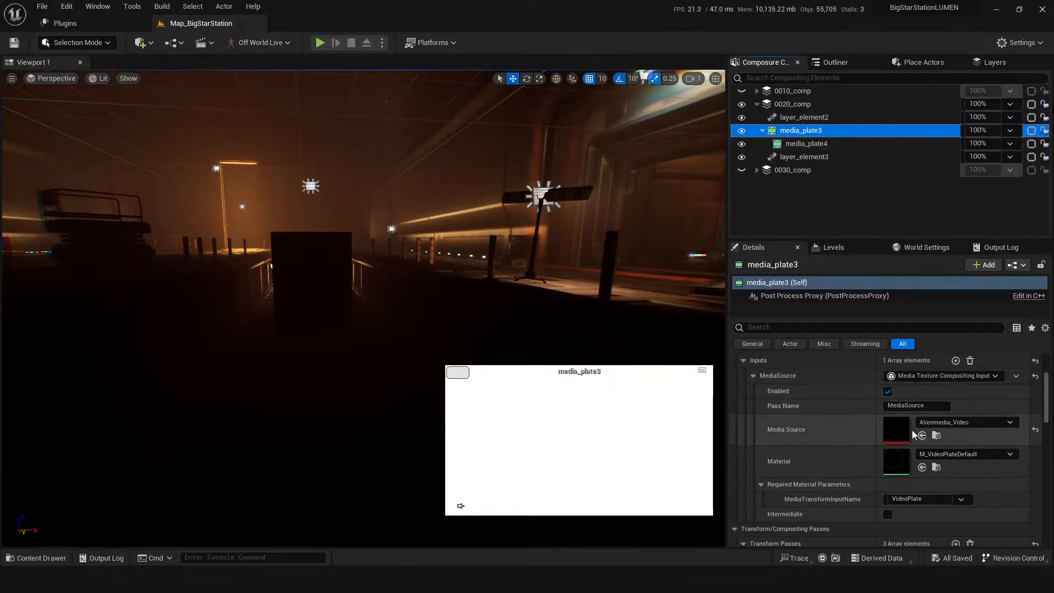
pyautogui.click(936, 435)
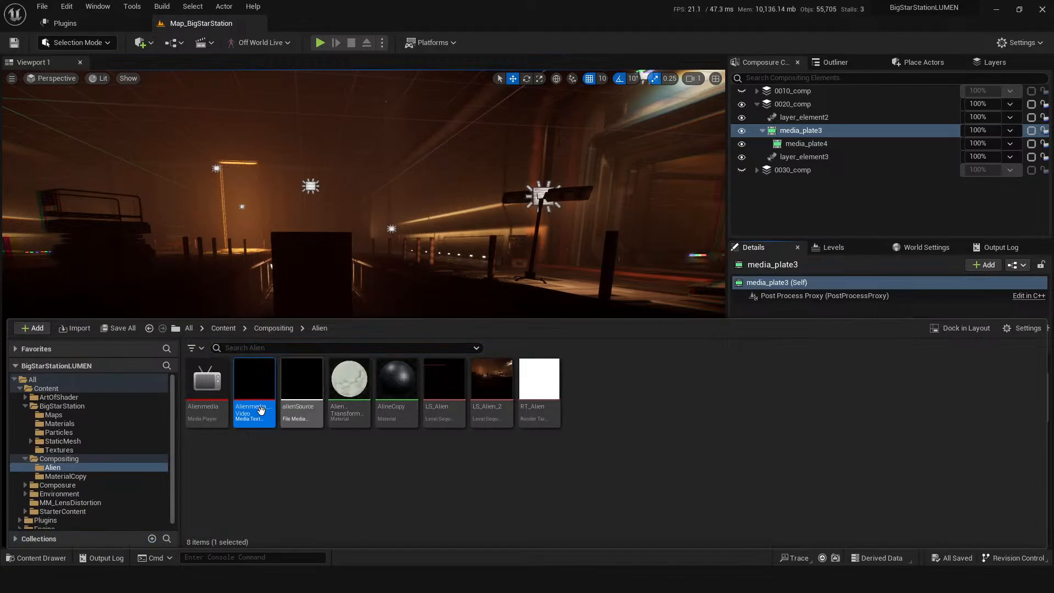
pyautogui.doubleClick(206, 384)
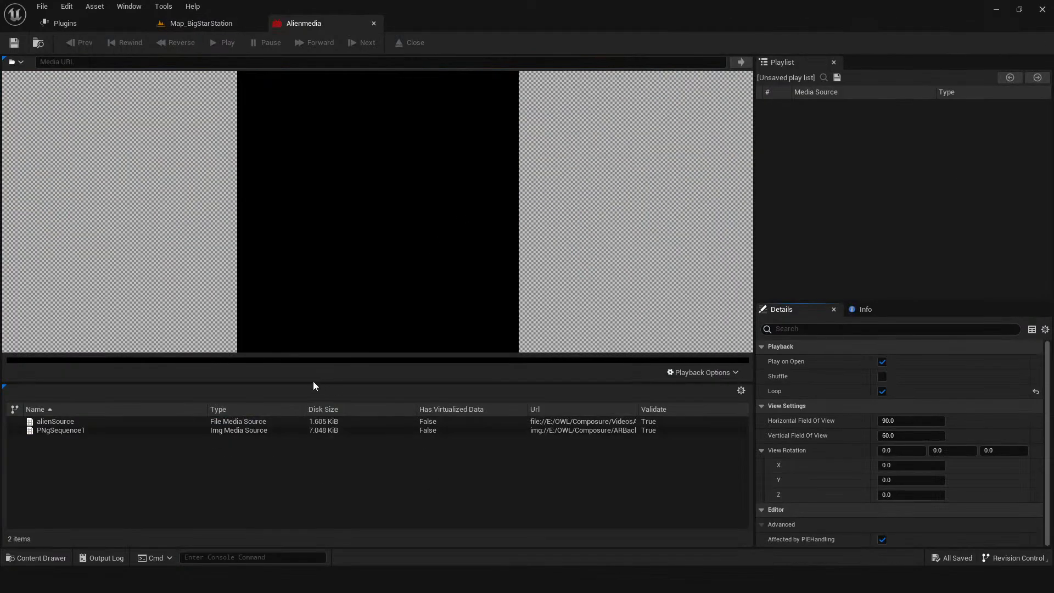
pyautogui.doubleClick(237, 421)
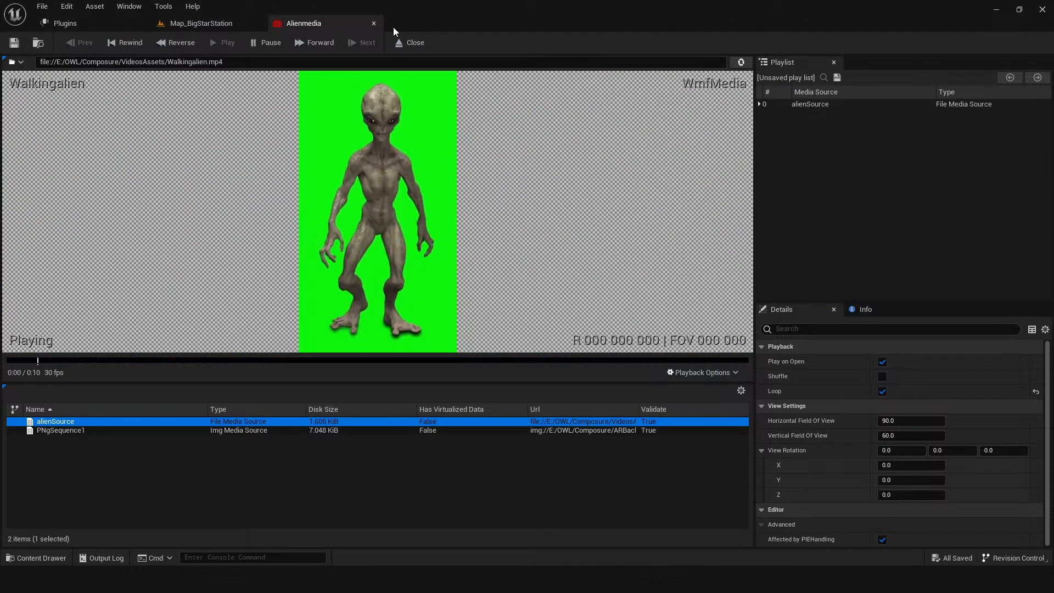
# Disable the audio track of the playing alienSource video and review the player's playback options
pyautogui.click(686, 371)
pyautogui.moveTo(713, 185)
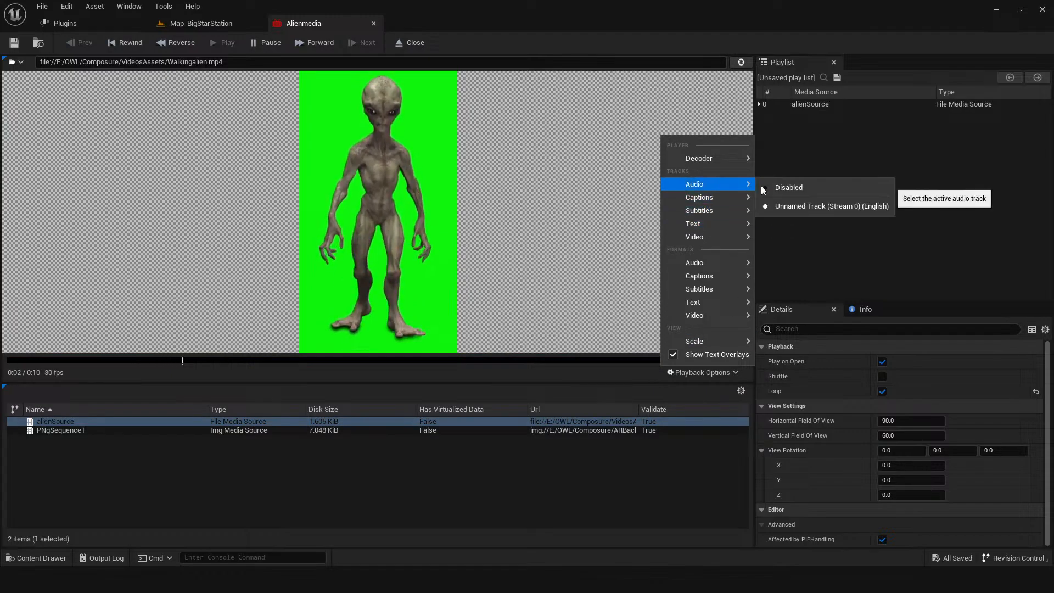
pyautogui.click(791, 189)
pyautogui.click(376, 506)
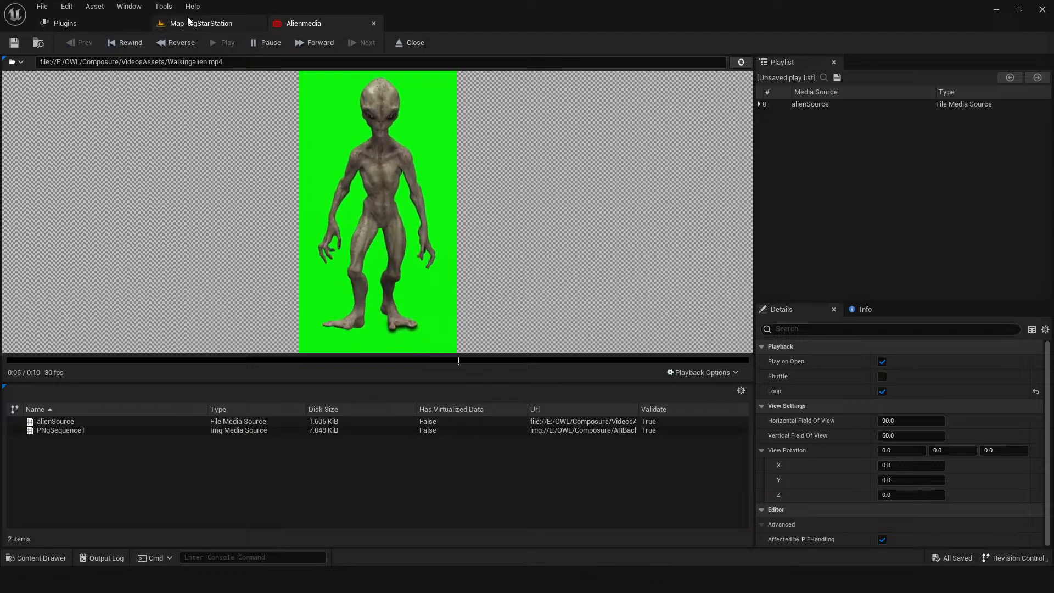
pyautogui.click(720, 374)
pyautogui.moveTo(708, 185)
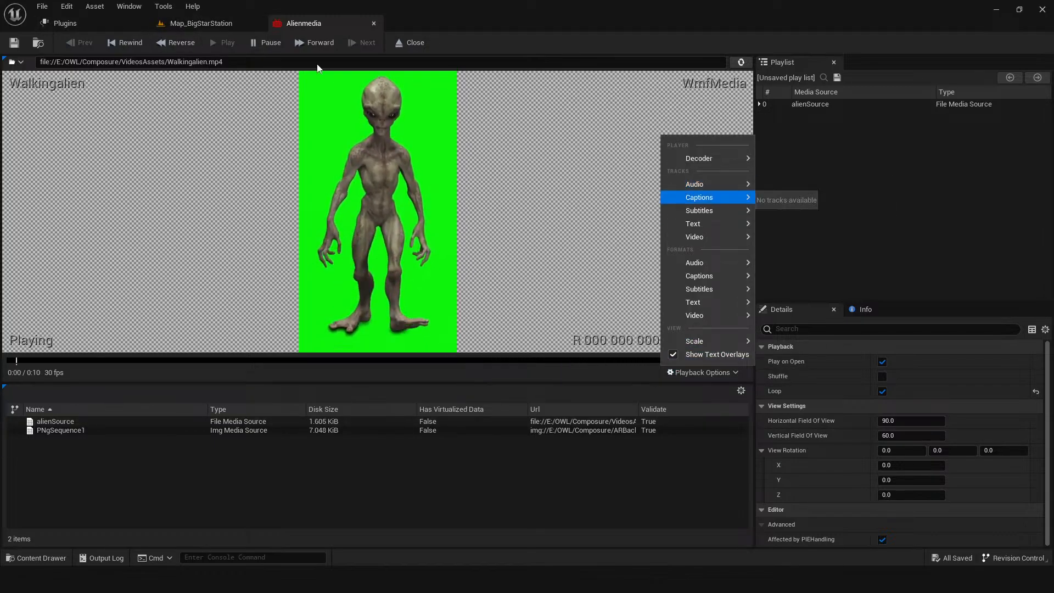
# Return to the Map_BigStarStation level, check the alien plate in the scene, and save the level
pyautogui.click(207, 23)
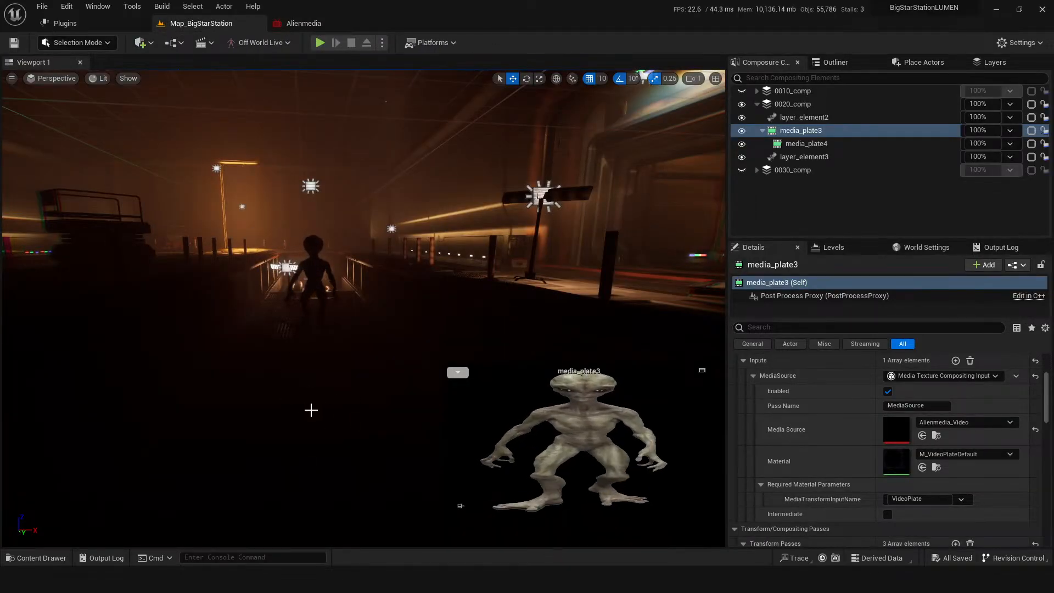
pyautogui.scroll(3, 308, 408)
pyautogui.hotkey('ctrl', 's')
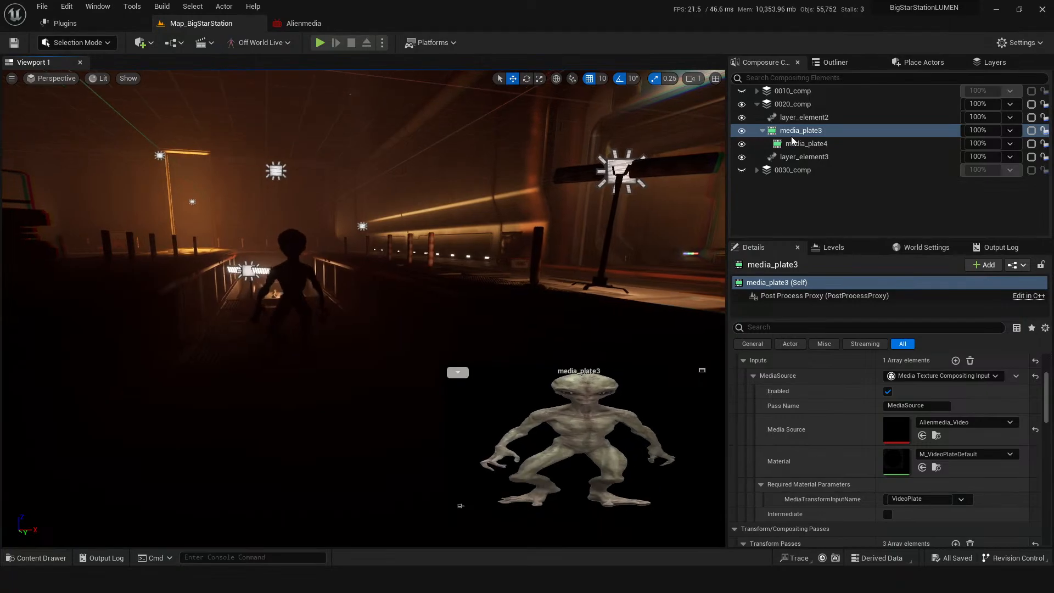
# Select 0020_comp and open the LS_Alien_2 level sequence from the Compositing/Alien folder
pyautogui.click(788, 104)
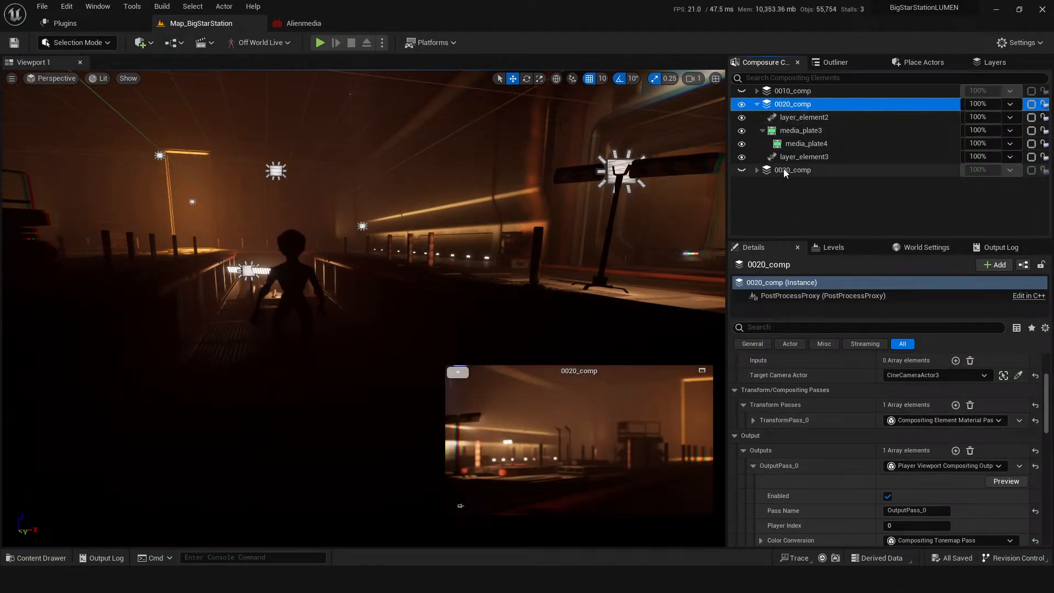
pyautogui.moveTo(412, 348); pyautogui.dragTo(425, 347, button='right')
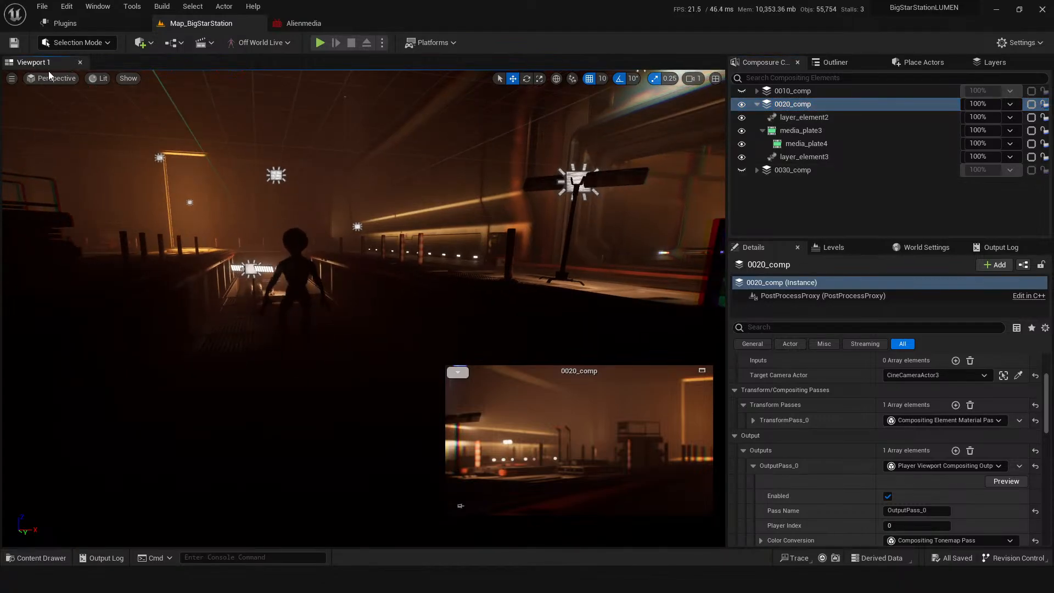
pyautogui.hotkey('ctrl', 'space')
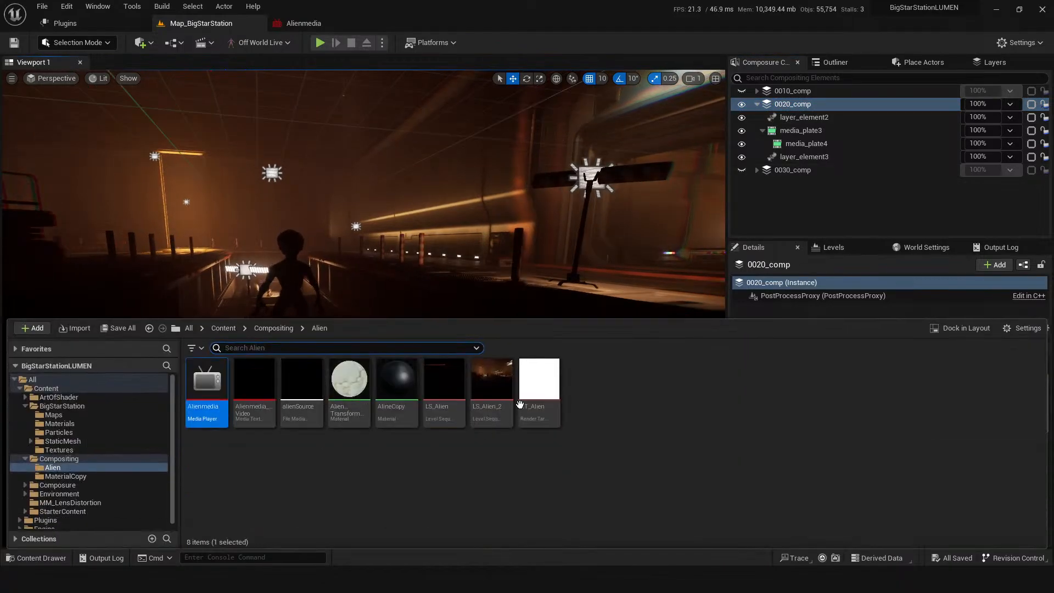
pyautogui.doubleClick(491, 385)
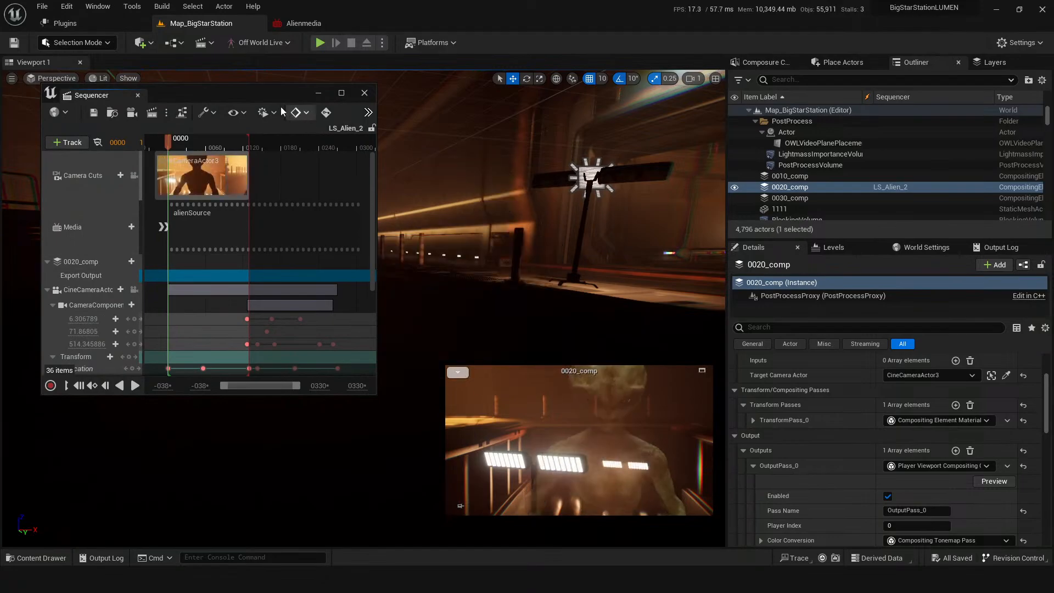
# Play and scrub the LS_Alien_2 sequence to preview the alien in the 0020_comp composite, ending at frame 10
pyautogui.moveTo(165, 112); pyautogui.dragTo(1048, 132)
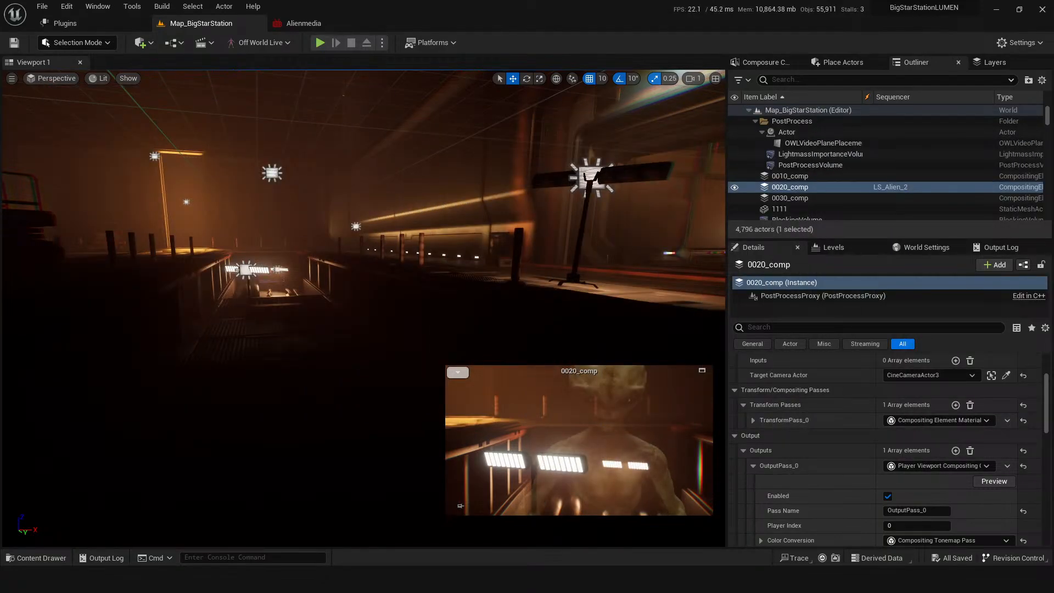
pyautogui.press('space')
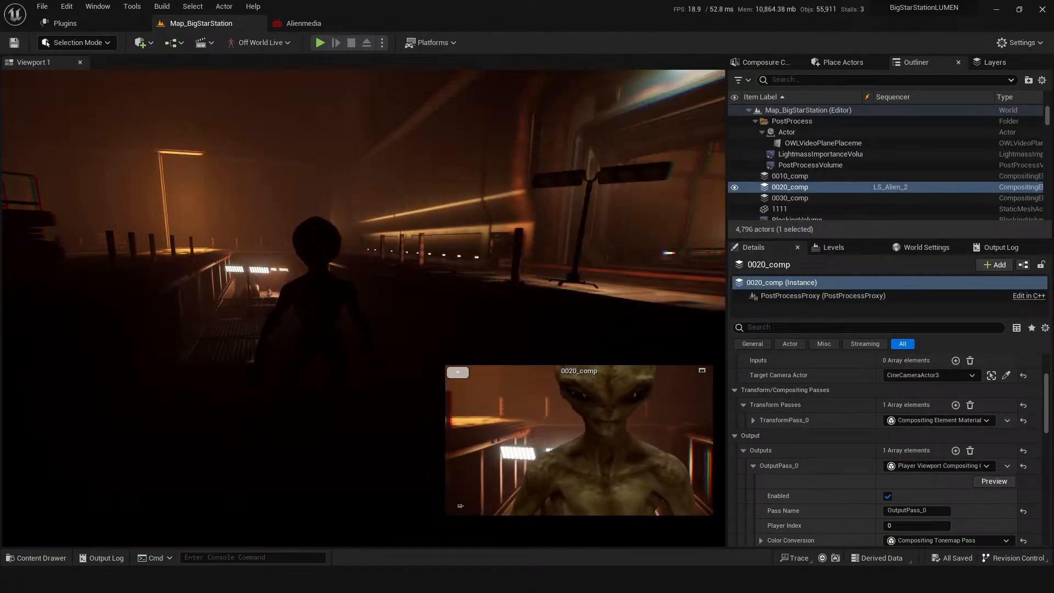
pyautogui.press('space')
pyautogui.moveTo(1051, 93); pyautogui.dragTo(819, 87)
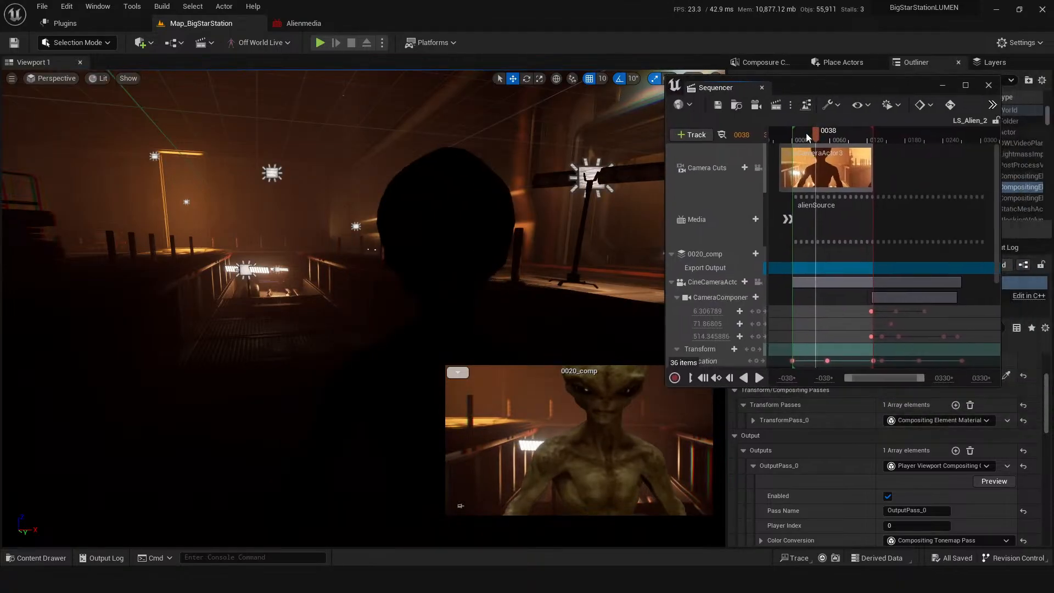
pyautogui.press('space')
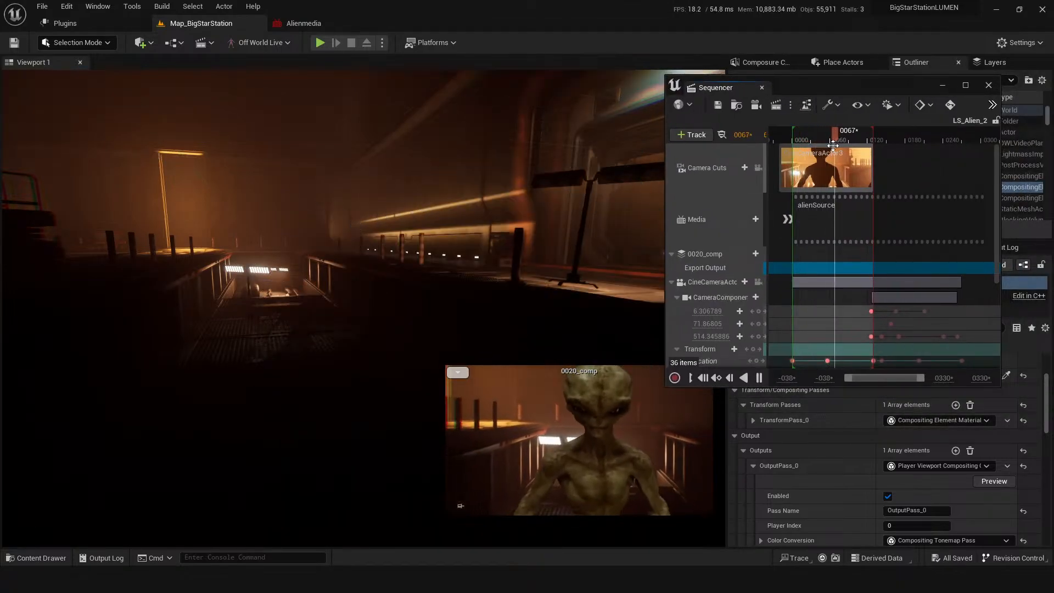
pyautogui.moveTo(833, 142); pyautogui.dragTo(798, 137)
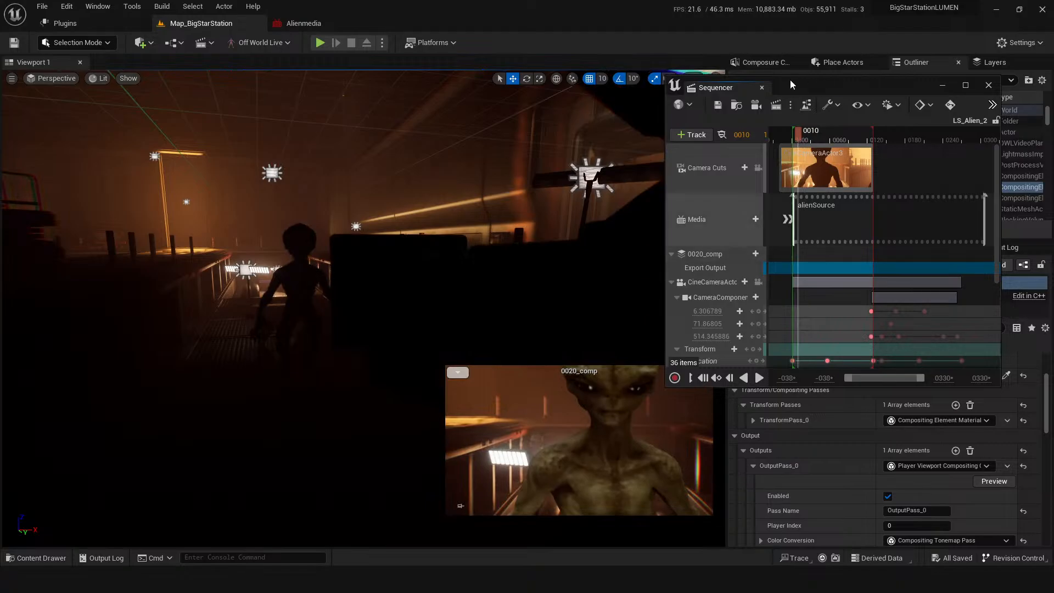
# Open the Movie Render Queue with LS_Alien_2 as its render job
pyautogui.moveTo(791, 84); pyautogui.dragTo(292, 183)
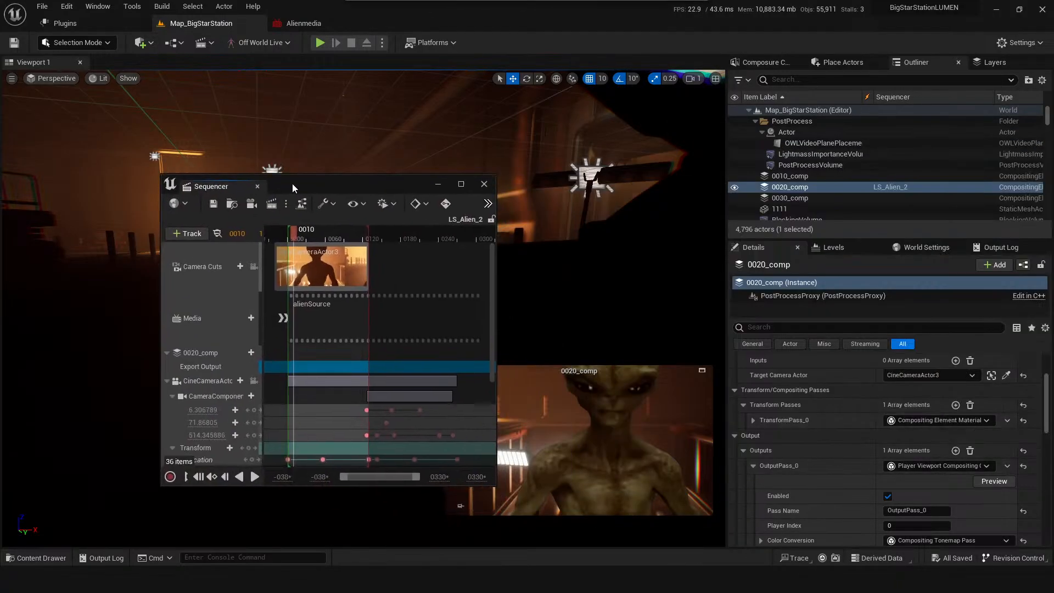
pyautogui.click(301, 203)
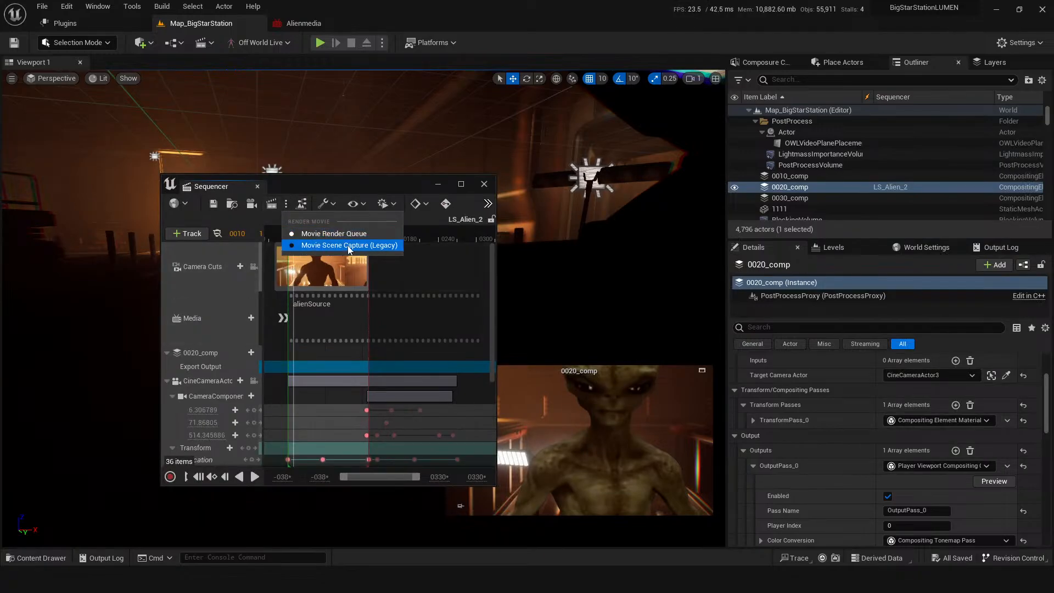
pyautogui.click(271, 207)
pyautogui.click(271, 206)
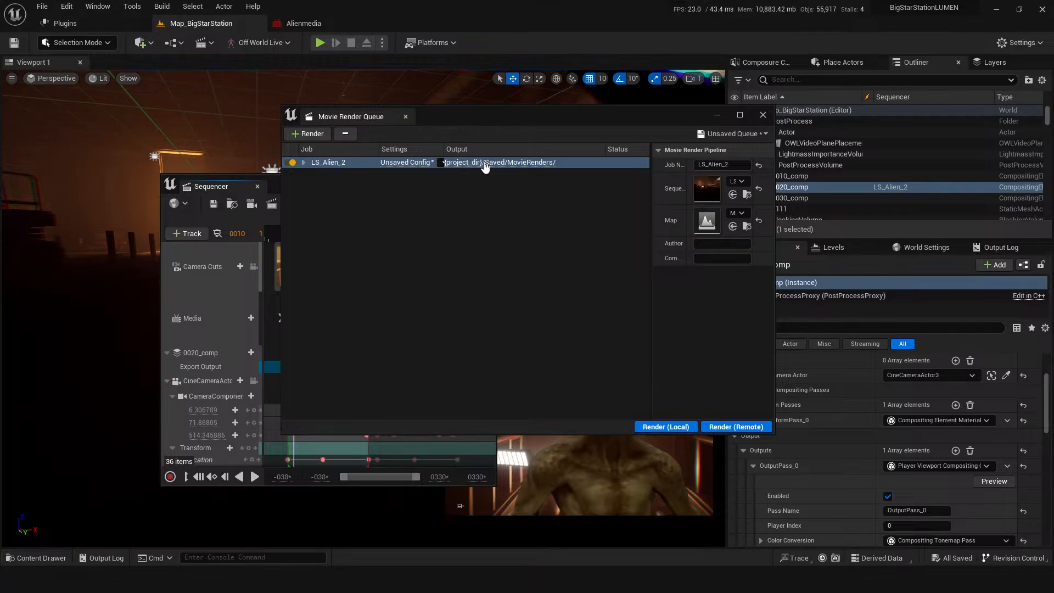
# Set the LS_Alien_2 job's output directory to a new folder named rendeTest4 inside AlienExport and accept the settings
pyautogui.click(416, 167)
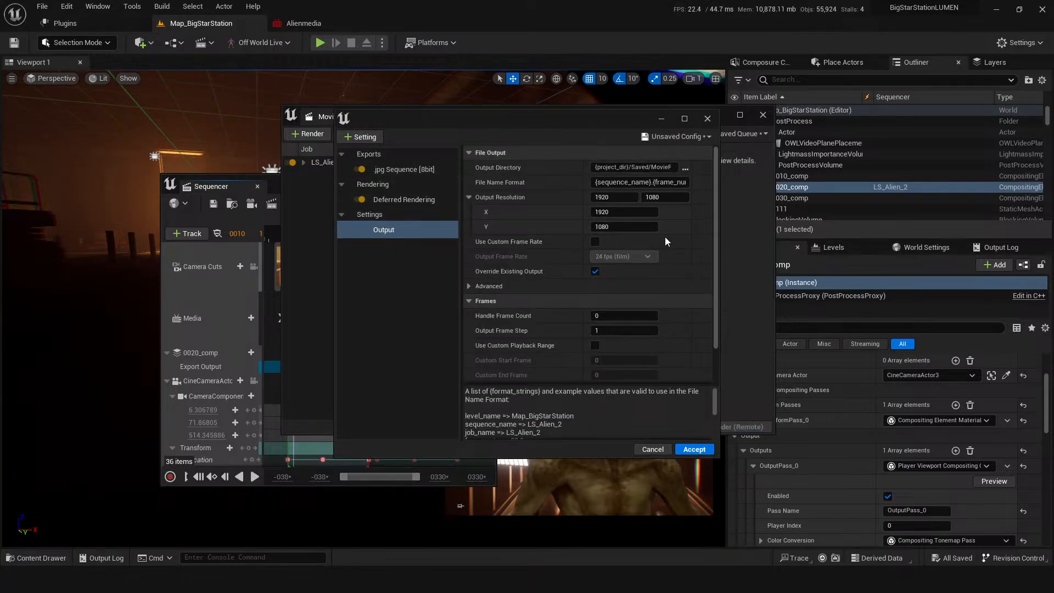
pyautogui.click(685, 168)
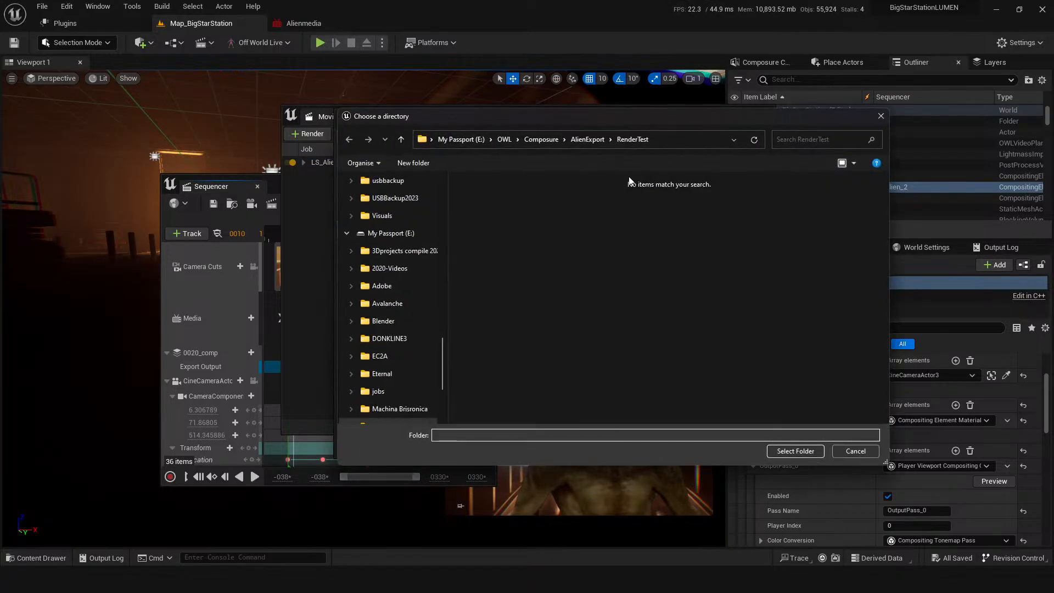
pyautogui.click(585, 140)
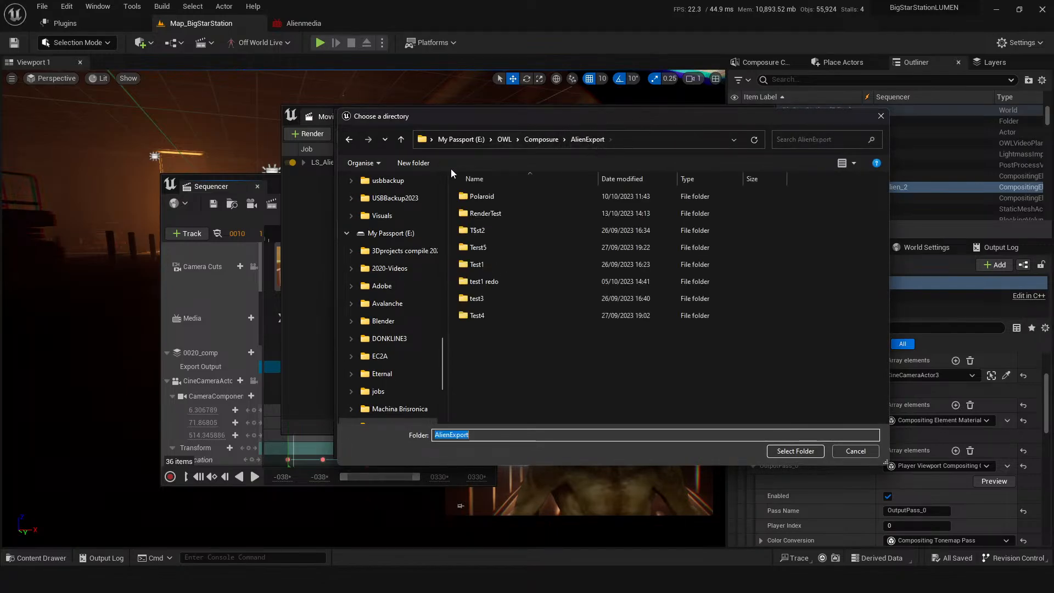
pyautogui.click(414, 163)
pyautogui.write('ren')
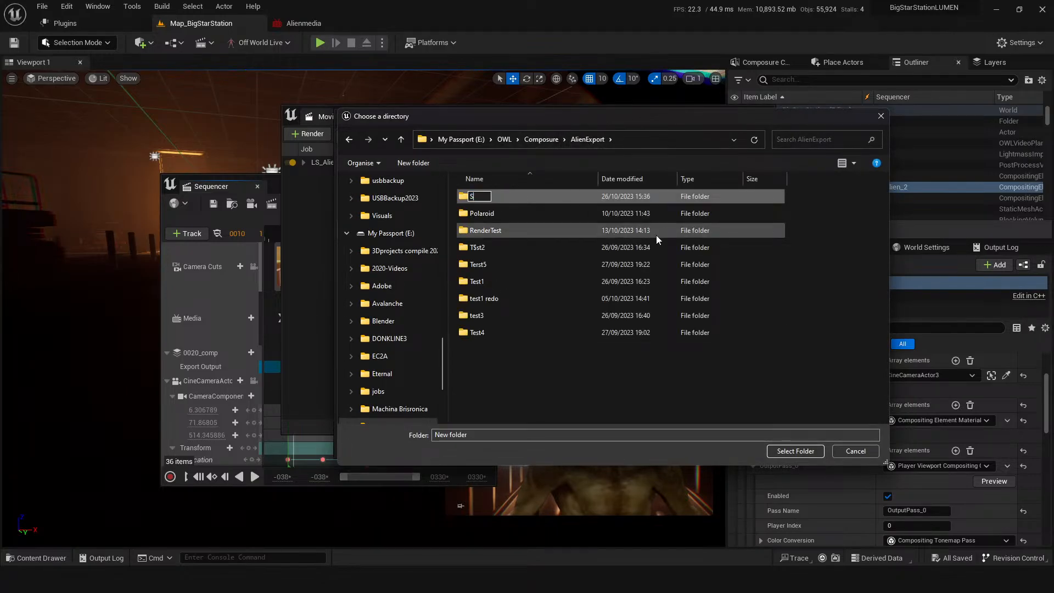
pyautogui.write('deTest4')
pyautogui.press('Return')
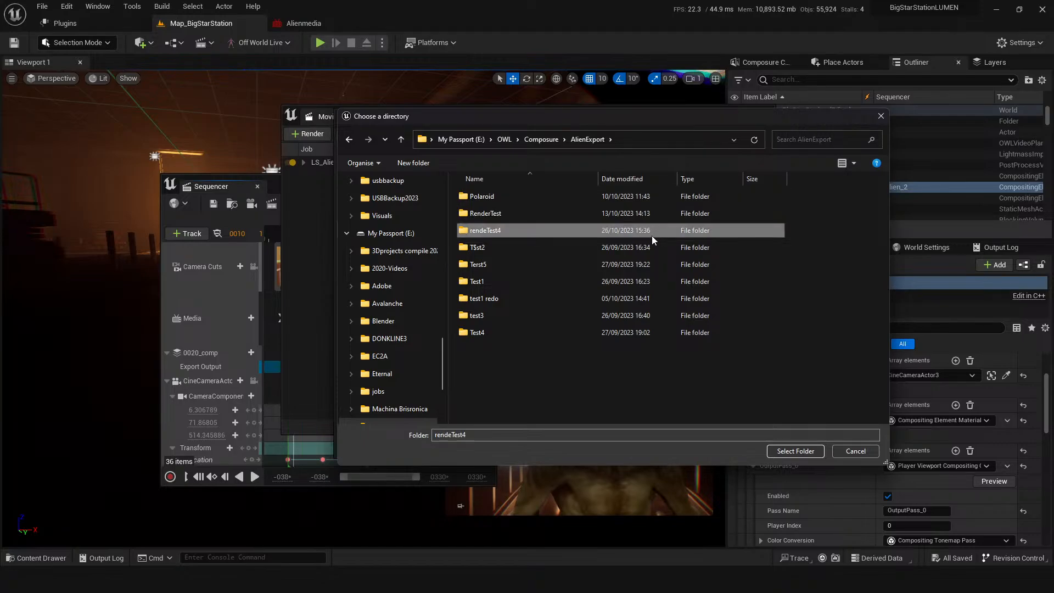
pyautogui.doubleClick(529, 230)
pyautogui.click(795, 451)
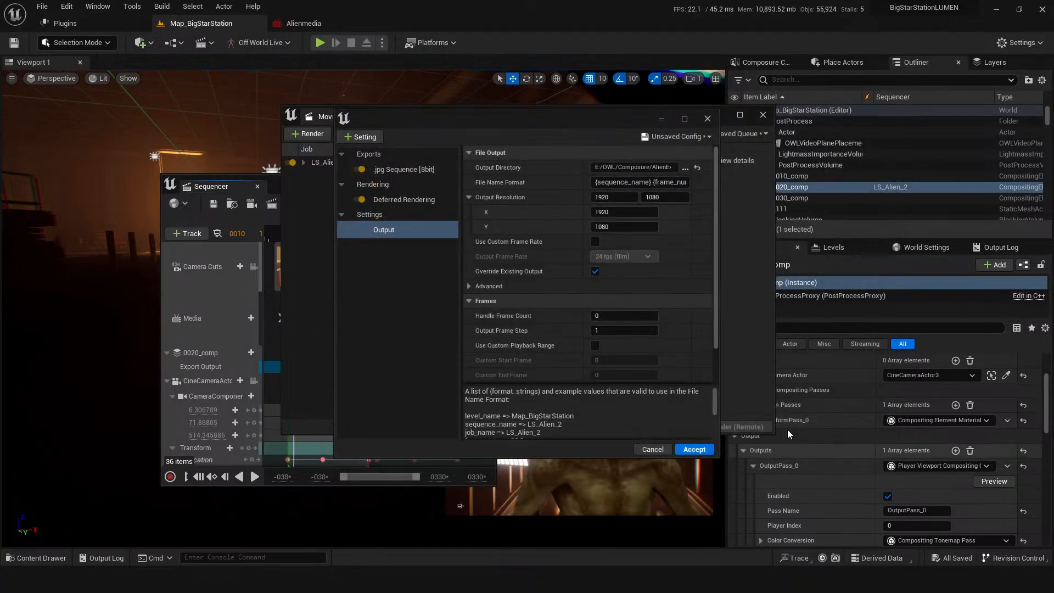
pyautogui.click(692, 449)
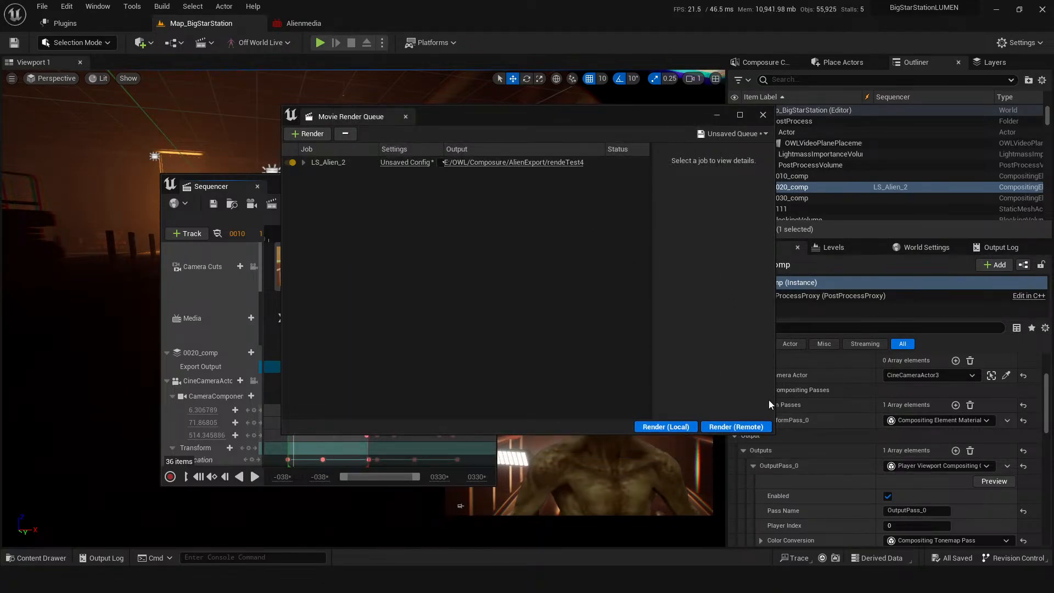
# Render the LS_Alien_2 job locally and check the rendeTest4 folder for the exported frames
pyautogui.click(666, 426)
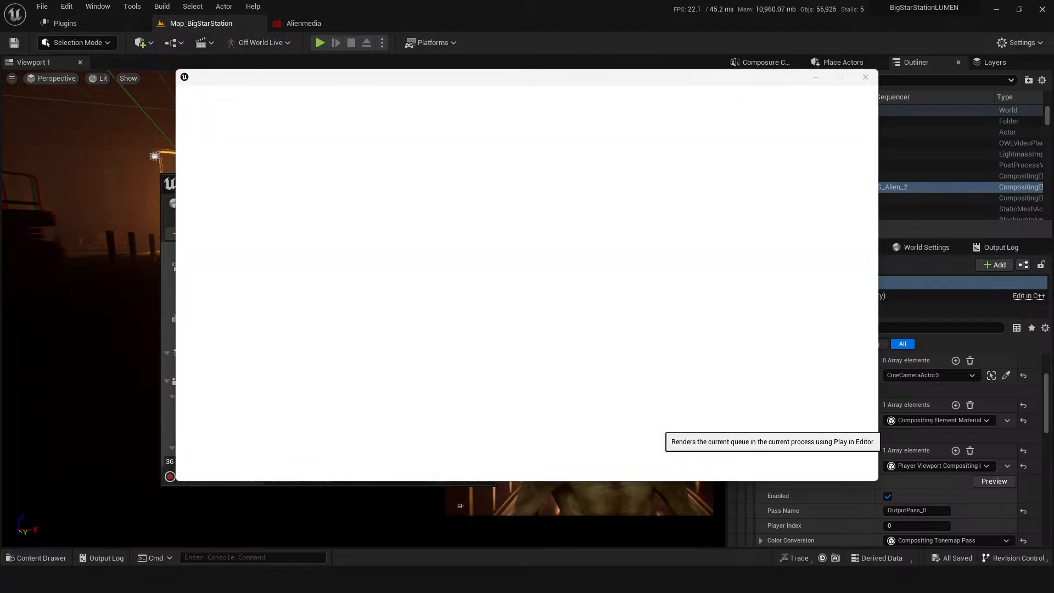
pyautogui.moveTo(1053, 168); pyautogui.dragTo(824, 77)
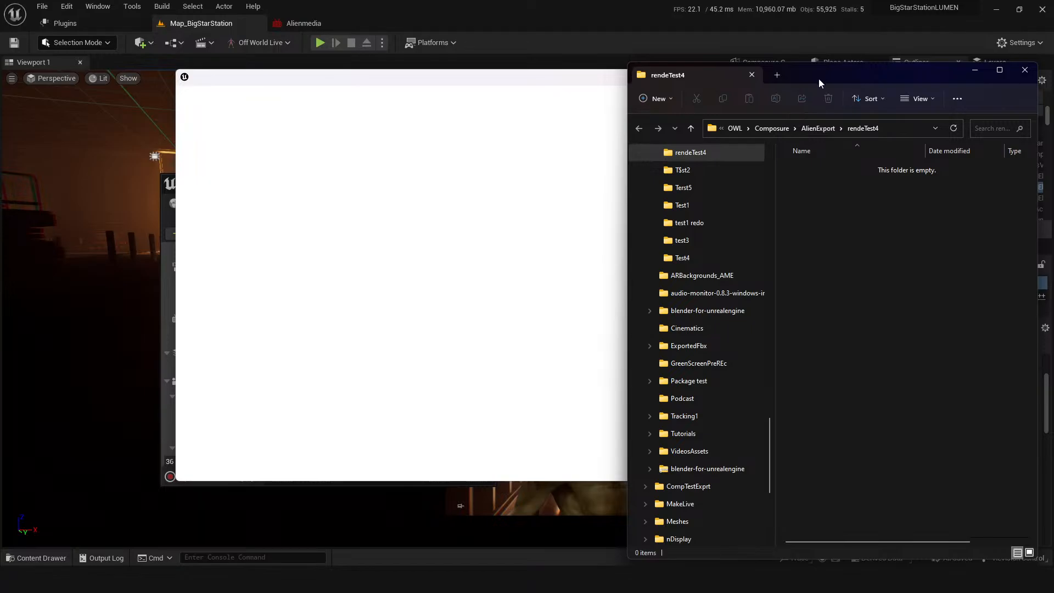
pyautogui.moveTo(818, 78); pyautogui.dragTo(1053, 83)
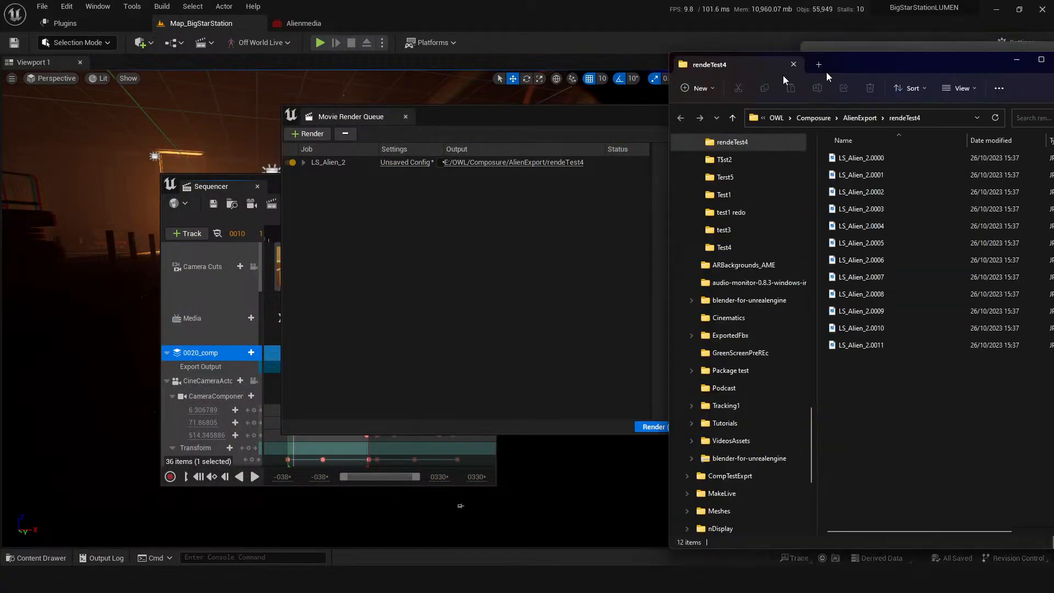
# View the rendered frames LS_Alien_2.0005 and LS_Alien_2.0006, and put the images and folder away
pyautogui.doubleClick(569, 225)
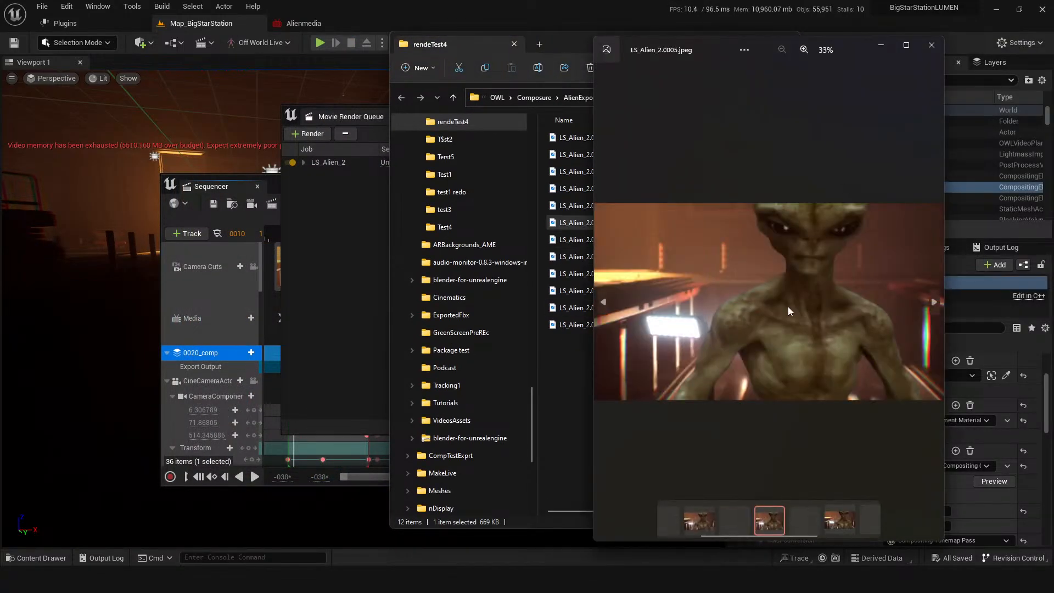
pyautogui.click(579, 239)
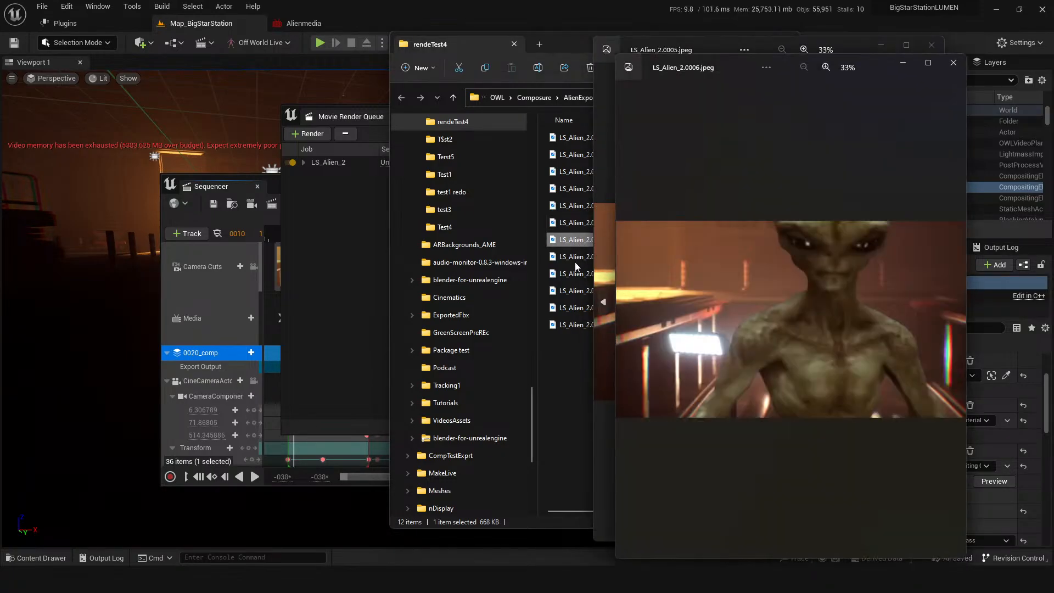
pyautogui.click(930, 48)
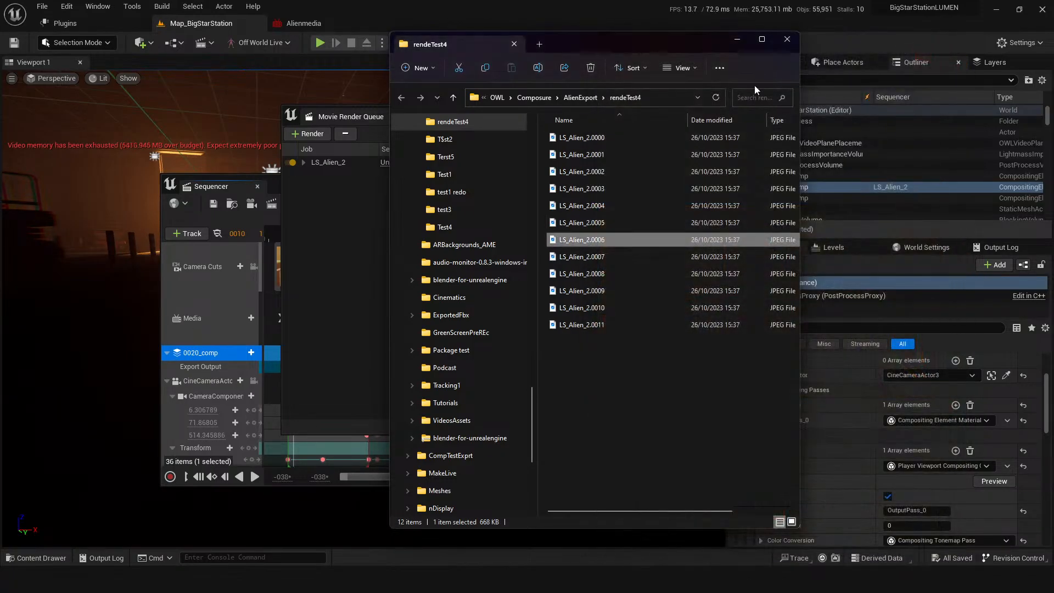
pyautogui.click(739, 36)
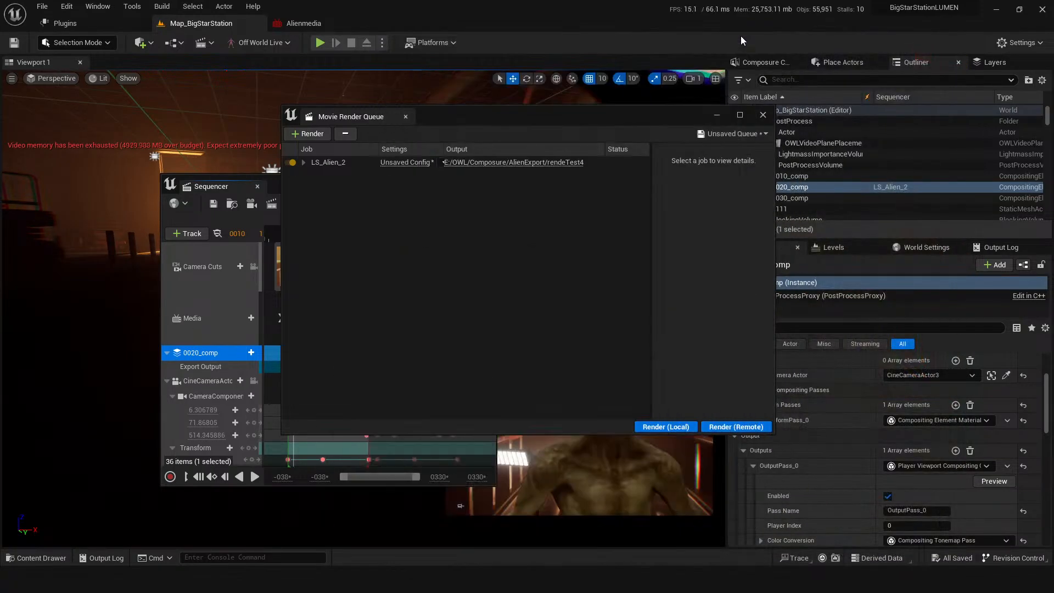
# Review the LS_Alien_2 job's Deferred Rendering, Output and jpg Sequence settings, and minimise the Movie Render Queue
pyautogui.click(303, 163)
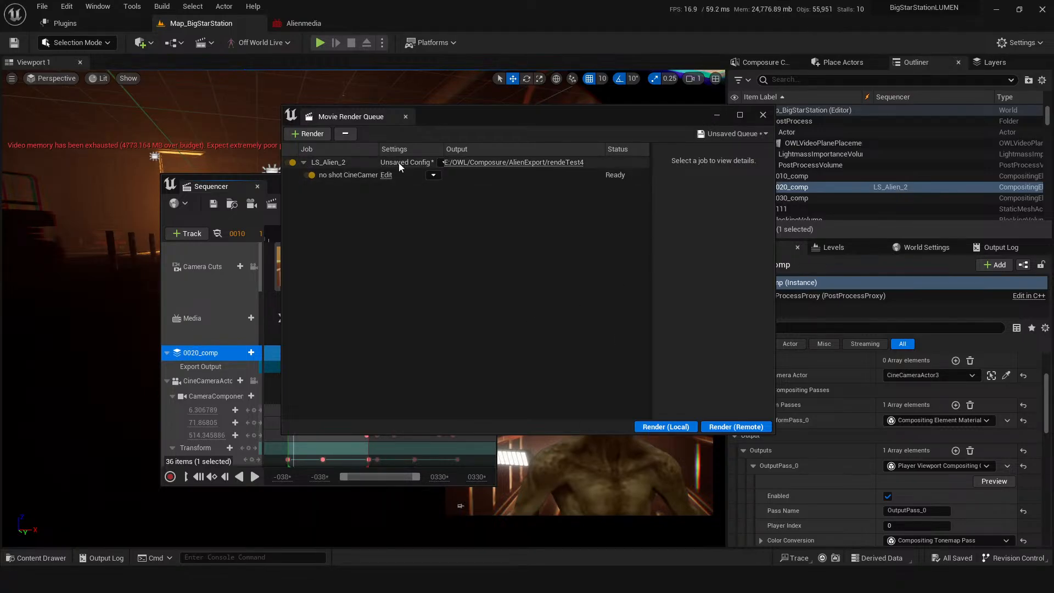
pyautogui.click(400, 164)
pyautogui.click(398, 169)
pyautogui.click(392, 199)
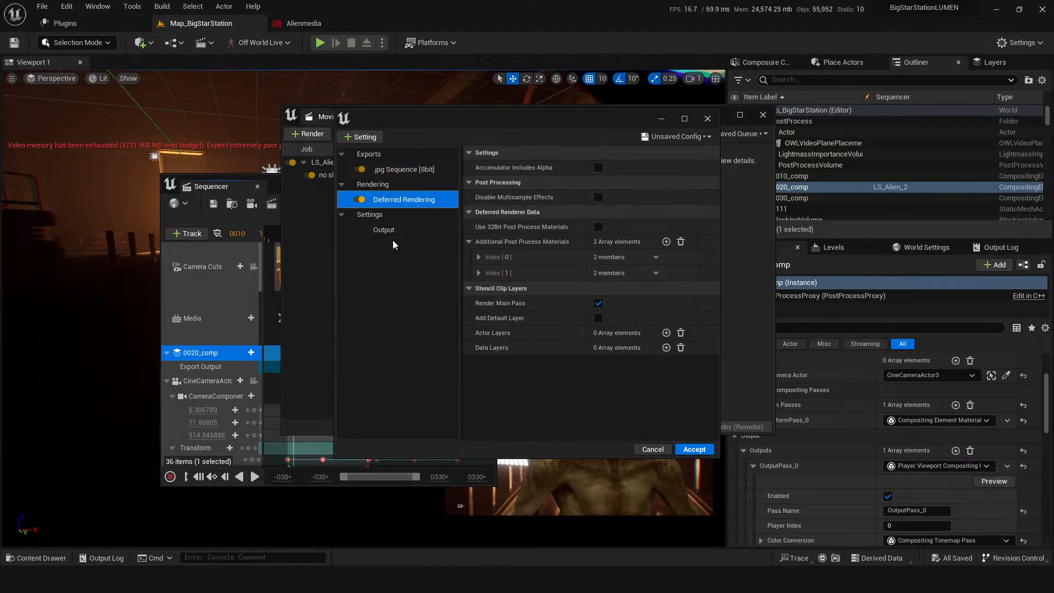
pyautogui.click(478, 257)
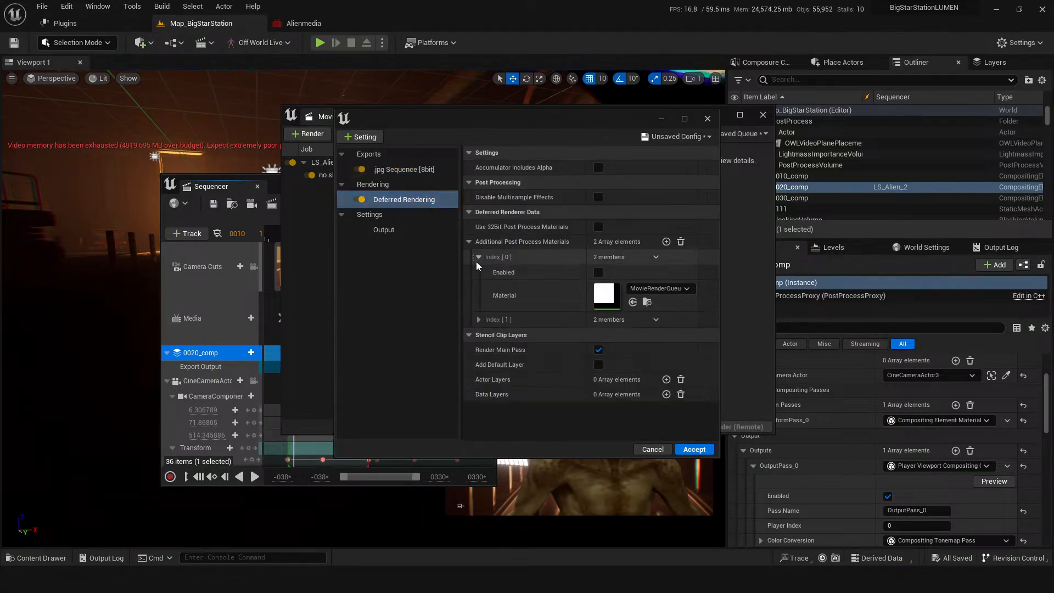
pyautogui.click(478, 319)
pyautogui.click(391, 234)
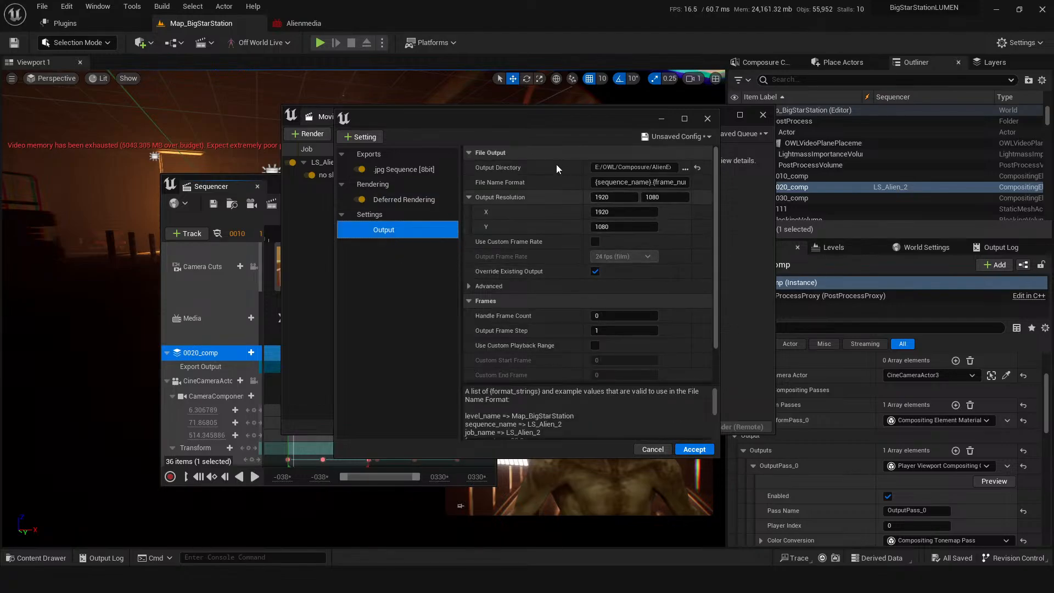
pyautogui.scroll(-2, 564, 360)
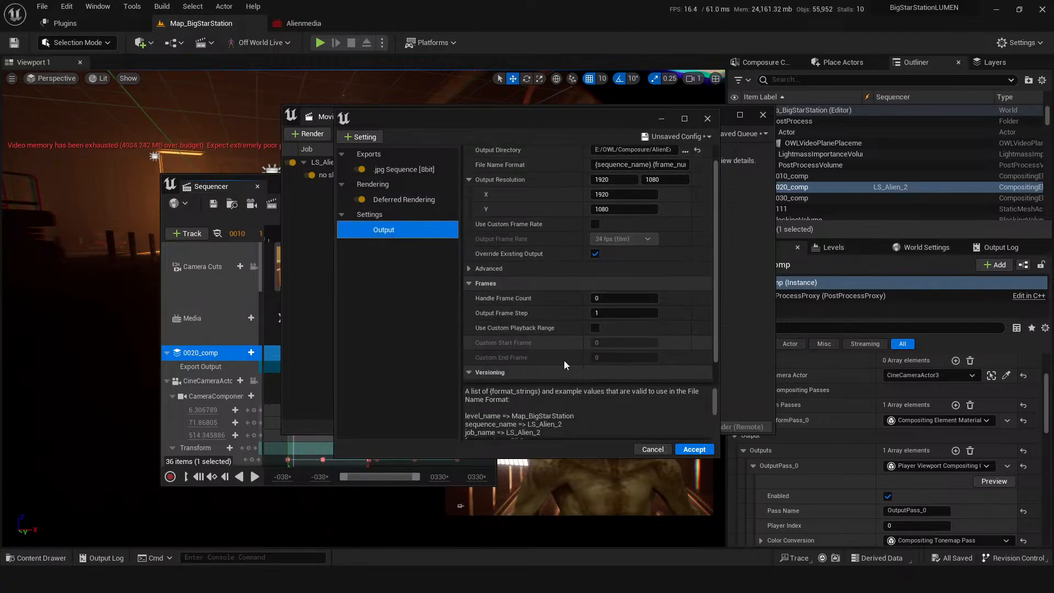
pyautogui.scroll(-1, 560, 356)
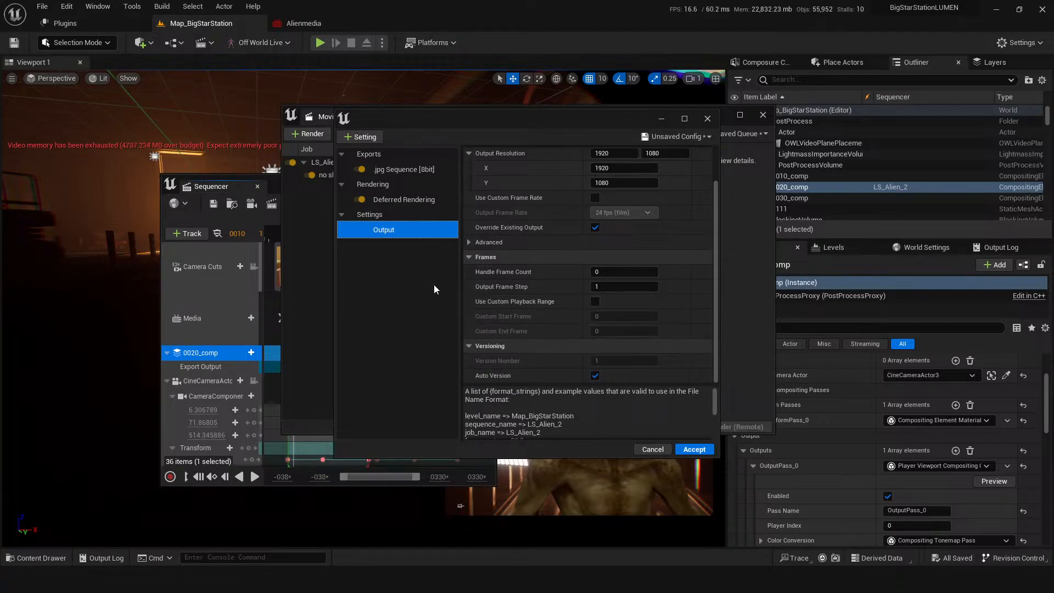
pyautogui.click(397, 170)
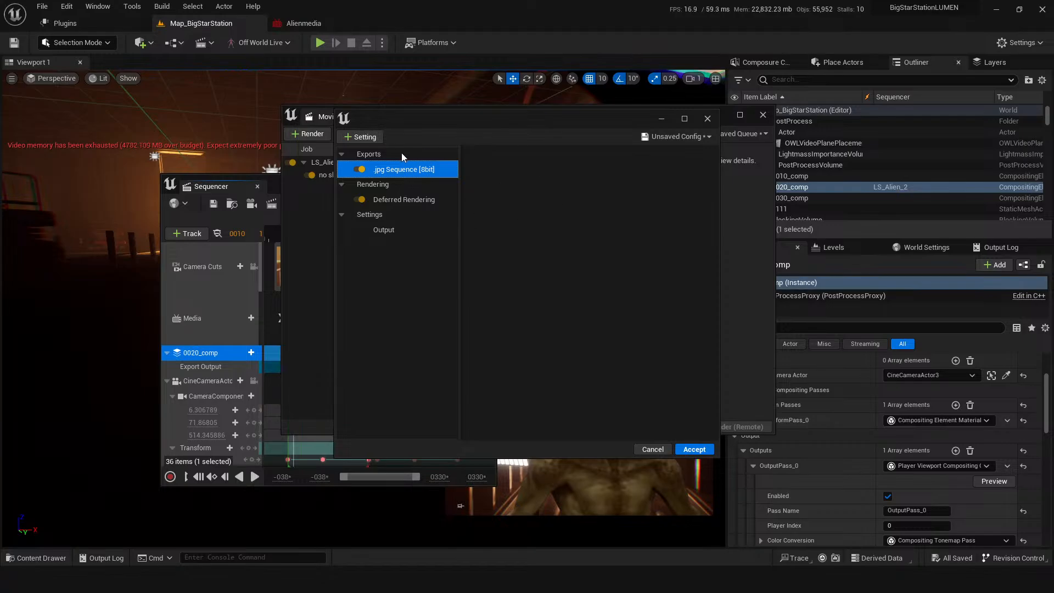
pyautogui.click(707, 119)
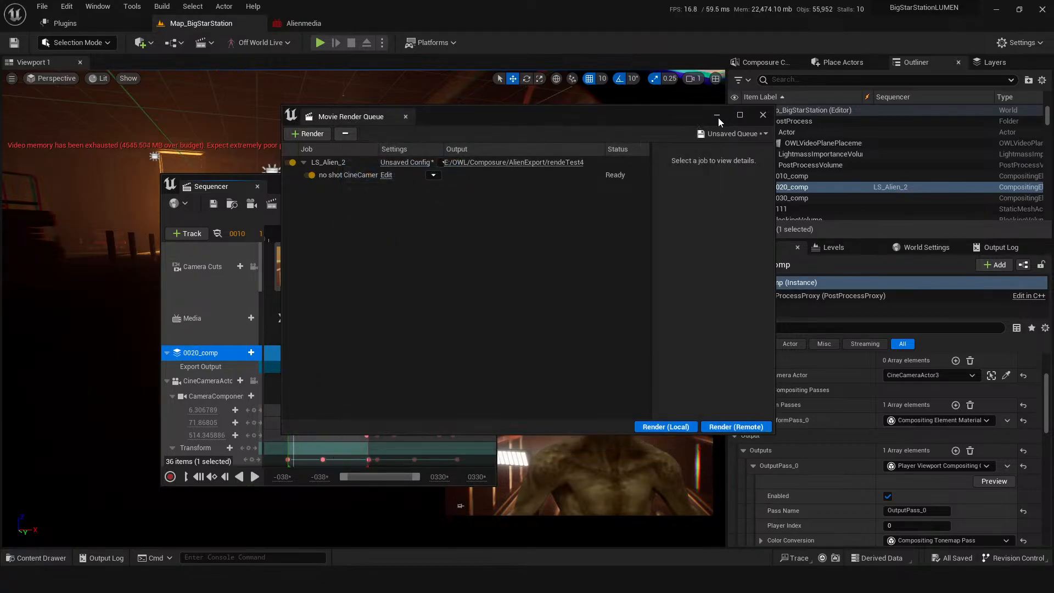
pyautogui.click(717, 116)
# Enlarge the Sequencer, select the Media track and scrub the early frames of LS_Alien_2 to check the alien plate in the viewport
pyautogui.moveTo(379, 189); pyautogui.dragTo(277, 113)
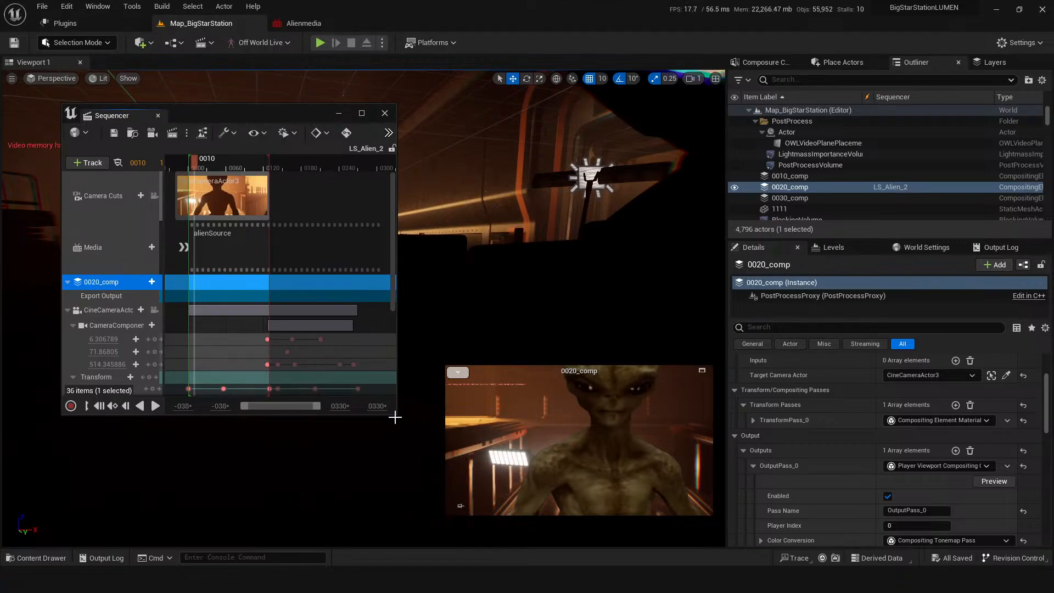
pyautogui.moveTo(394, 413); pyautogui.dragTo(669, 471)
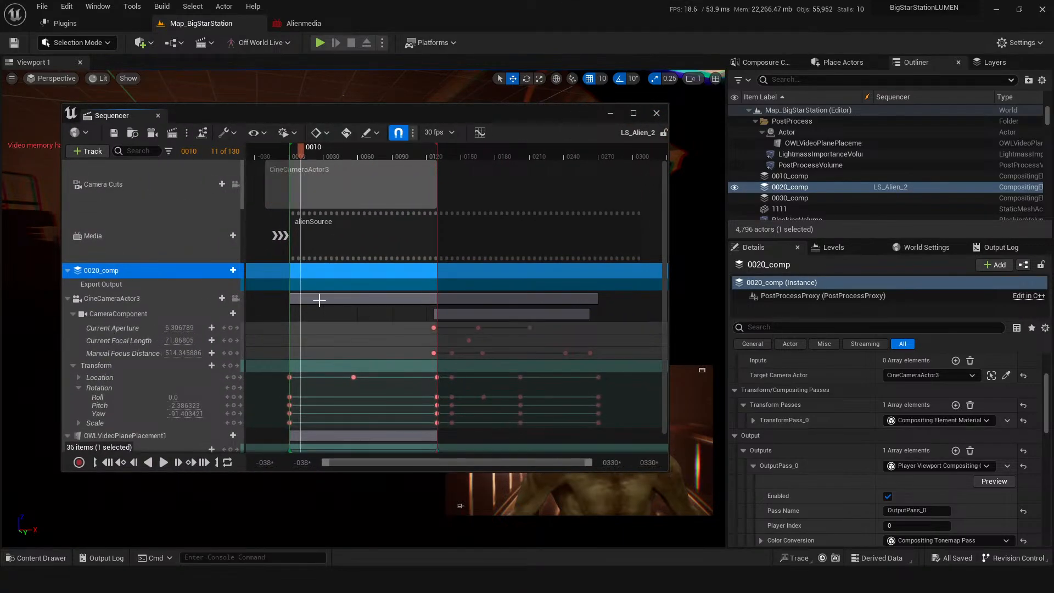
pyautogui.click(157, 238)
pyautogui.moveTo(303, 150); pyautogui.dragTo(320, 151)
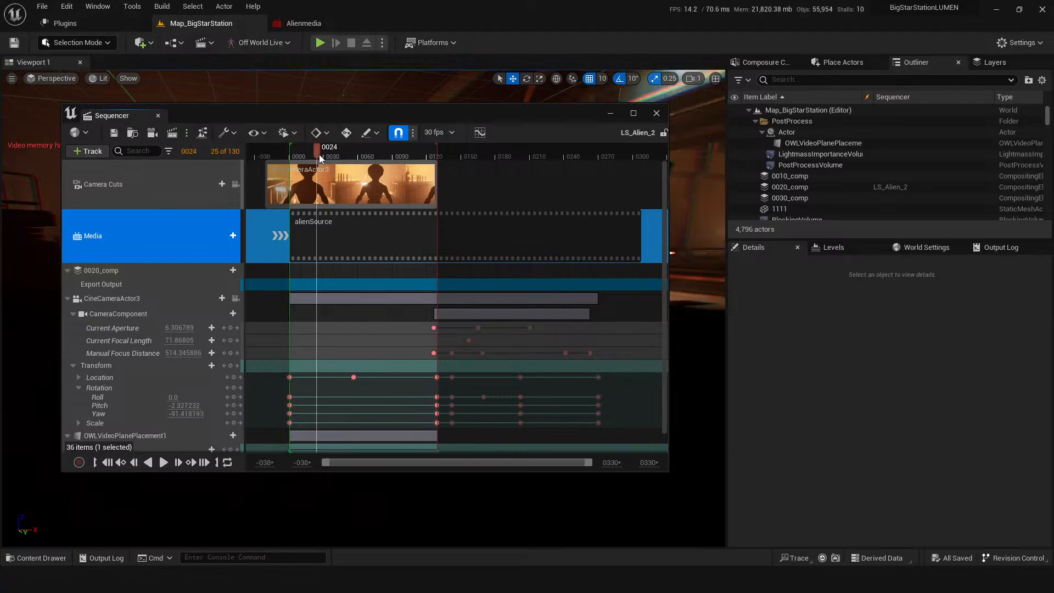
pyautogui.moveTo(315, 114); pyautogui.dragTo(782, 236)
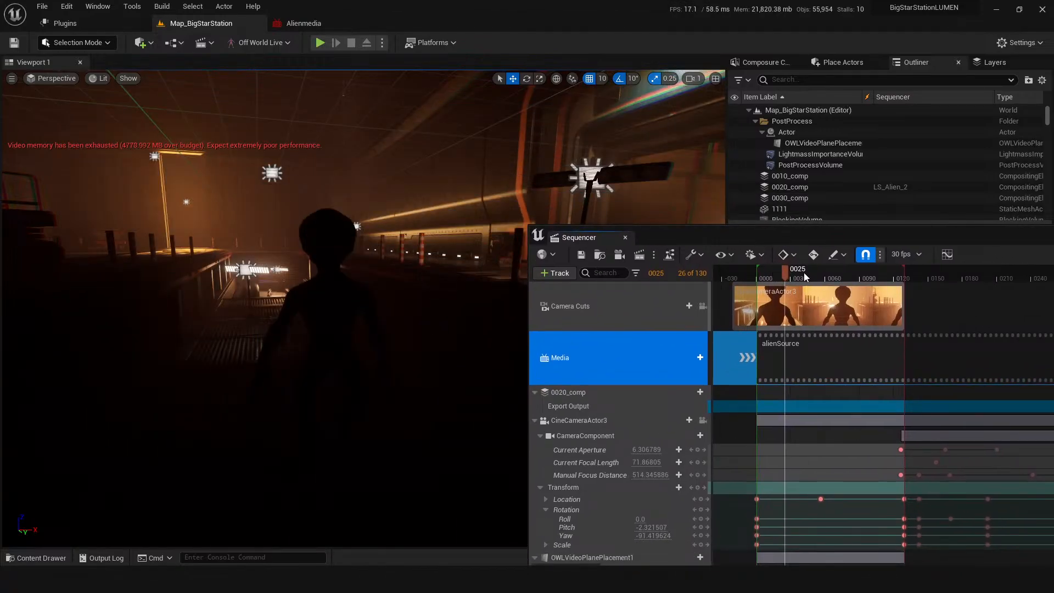
pyautogui.moveTo(802, 274); pyautogui.dragTo(783, 284)
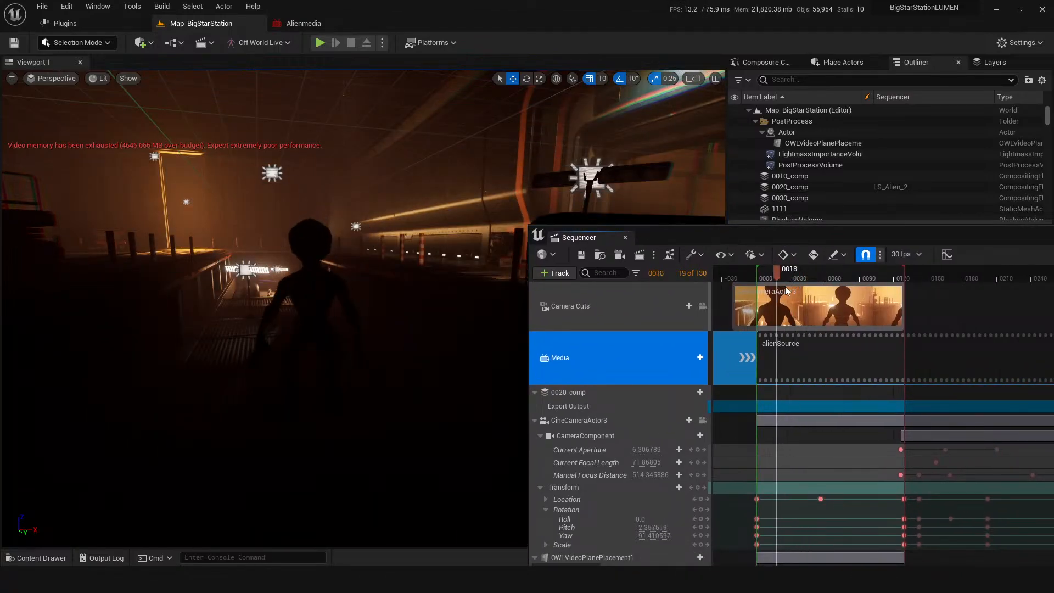
# Select the 0020_comp track, resize the Sequencer clear of the composite preview, and move the playhead to frame 31
pyautogui.click(617, 393)
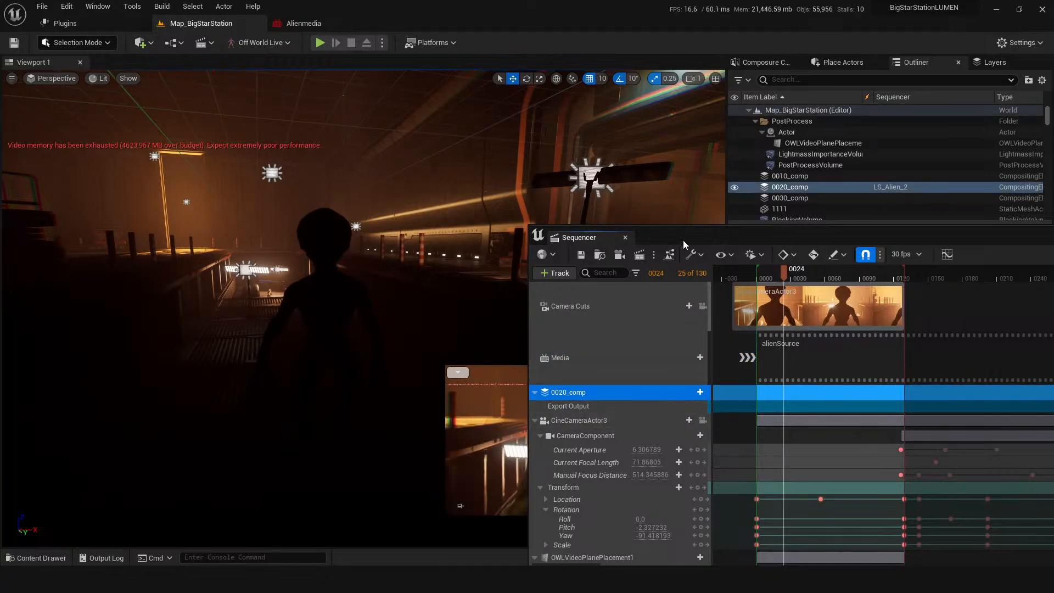
pyautogui.moveTo(683, 240); pyautogui.dragTo(187, 53)
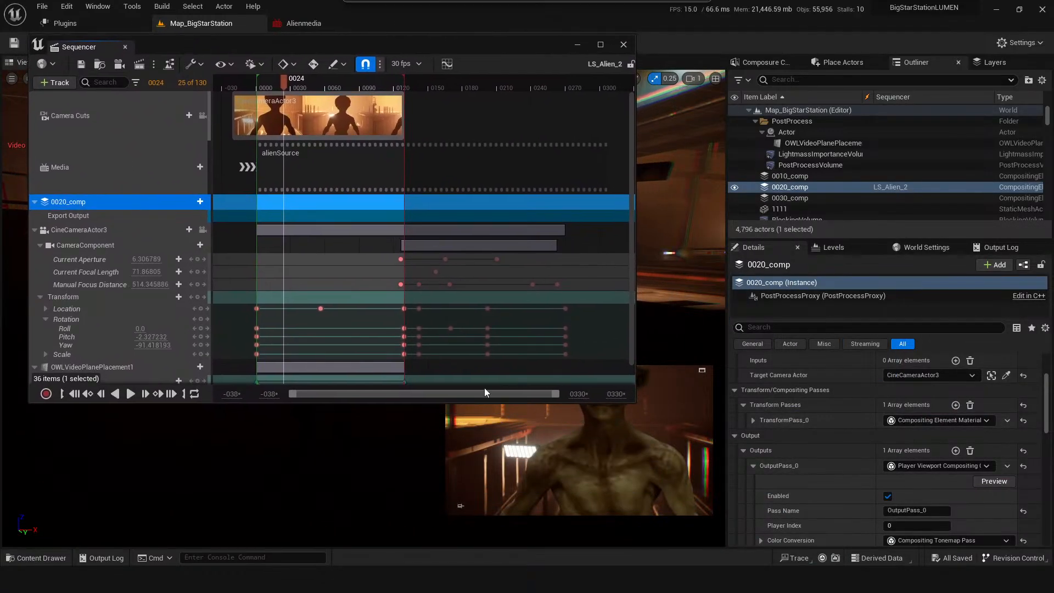
pyautogui.moveTo(636, 404); pyautogui.dragTo(531, 342)
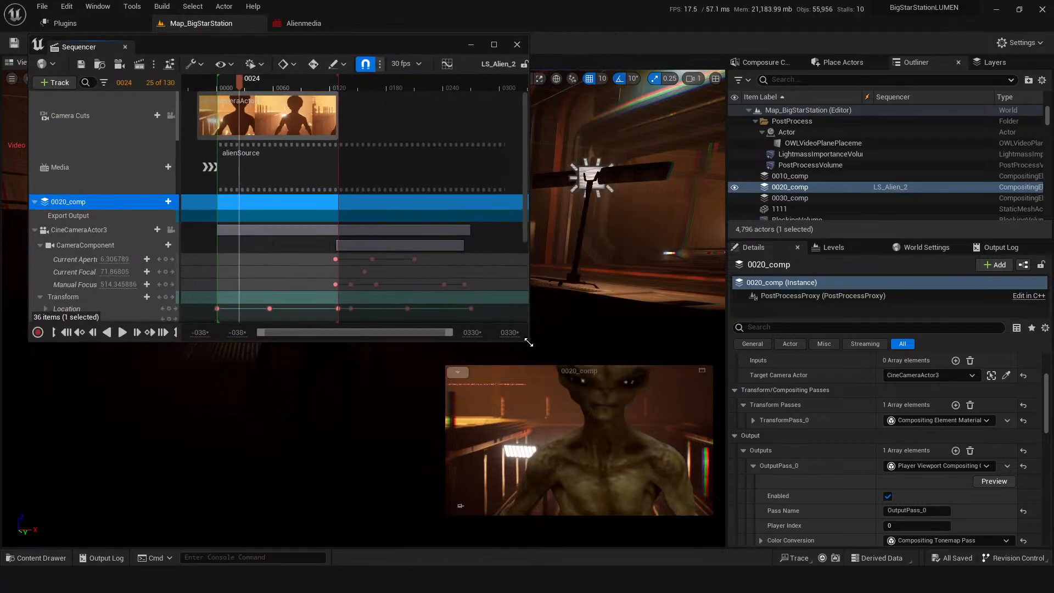
pyautogui.click(247, 86)
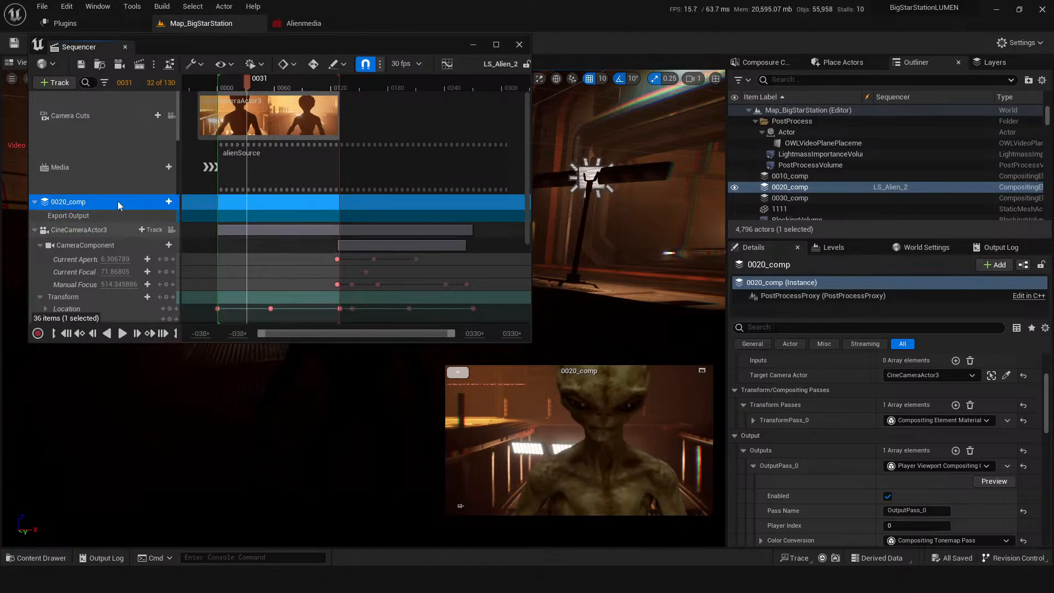
# Examine the Color Conversion settings of OutputPass_0 on 0020_comp, including its Compositing Tonemap Pass options
pyautogui.scroll(-4, 824, 363)
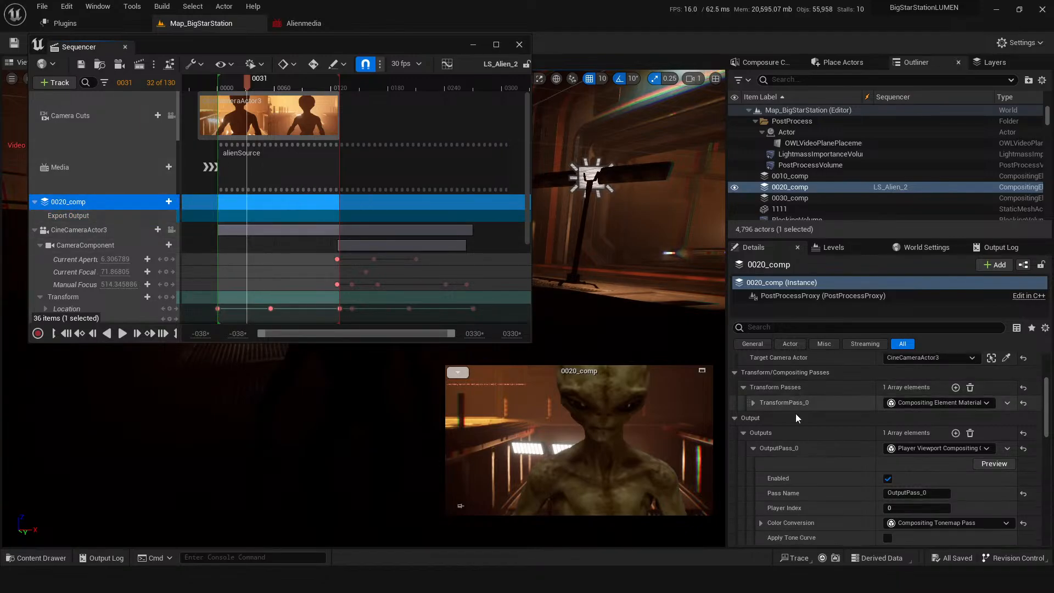
pyautogui.scroll(-1, 796, 395)
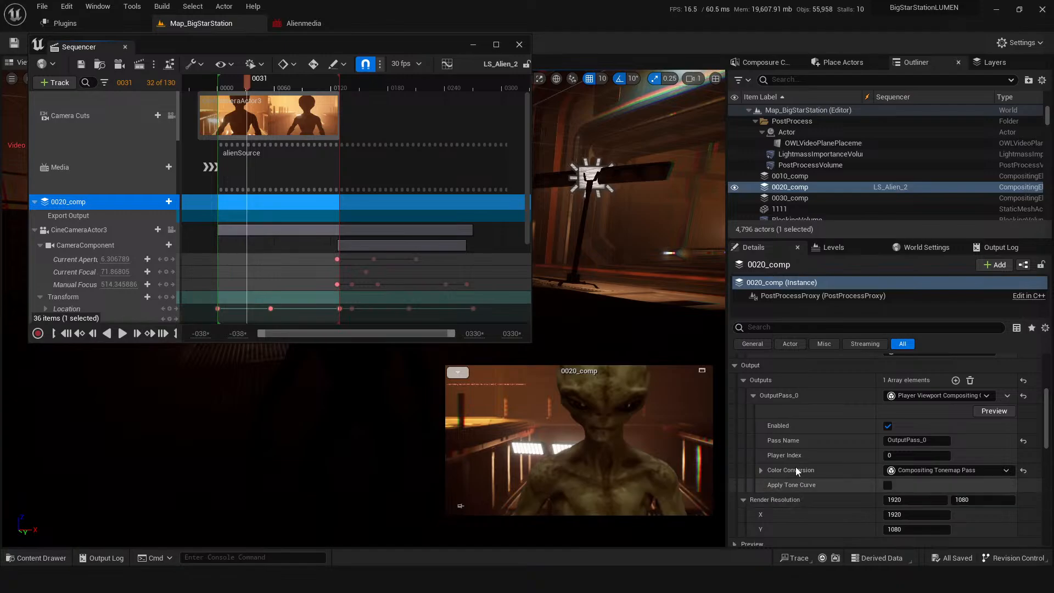
pyautogui.click(761, 470)
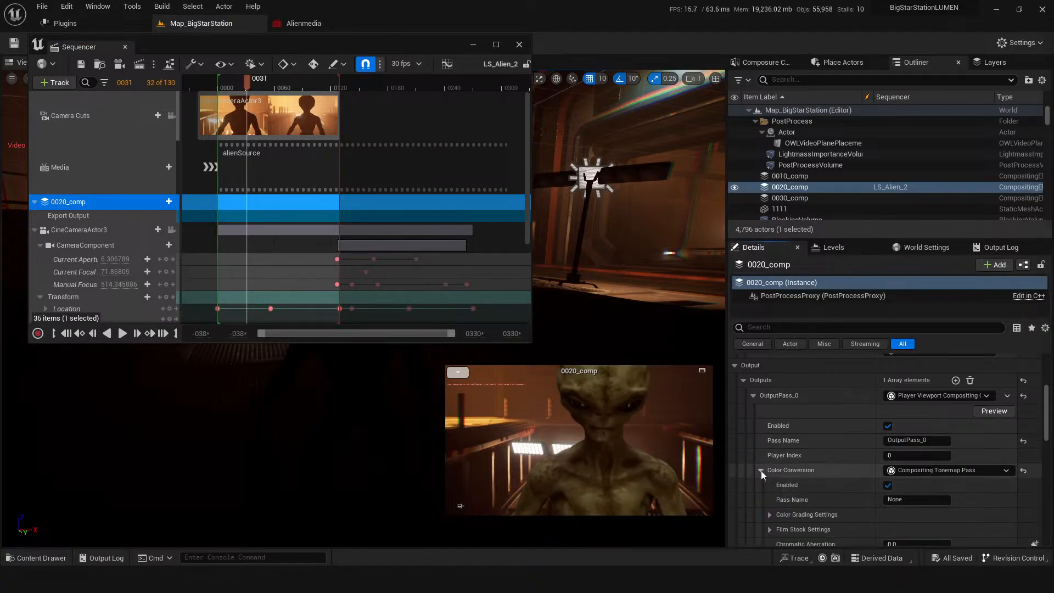
pyautogui.scroll(-2, 810, 471)
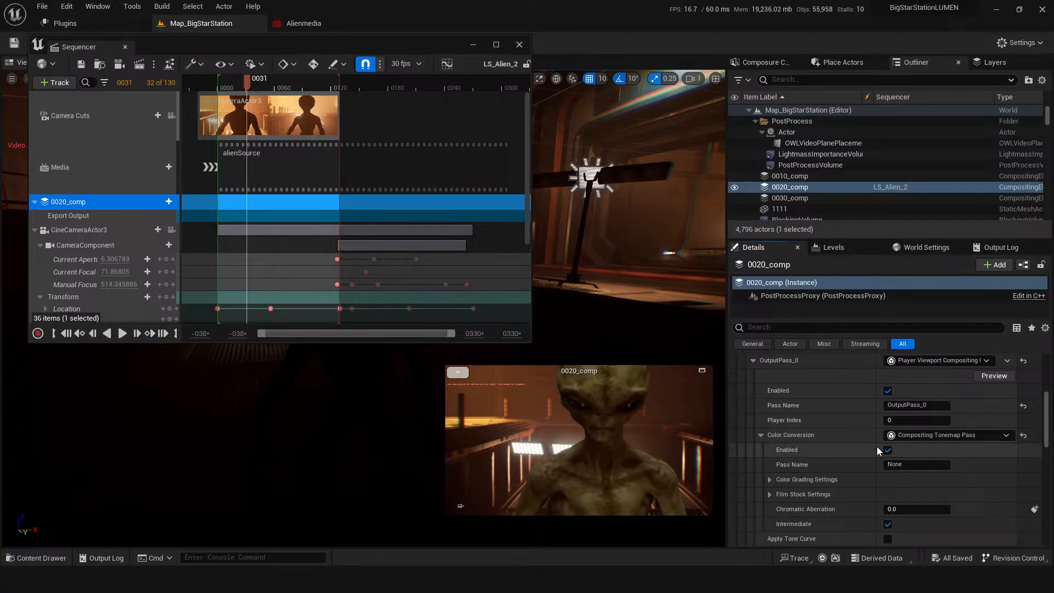
# Toggle OutputPass_0's Color Conversion off and back on, view the pass in its own preview window, and close that preview
pyautogui.click(887, 450)
pyautogui.click(888, 450)
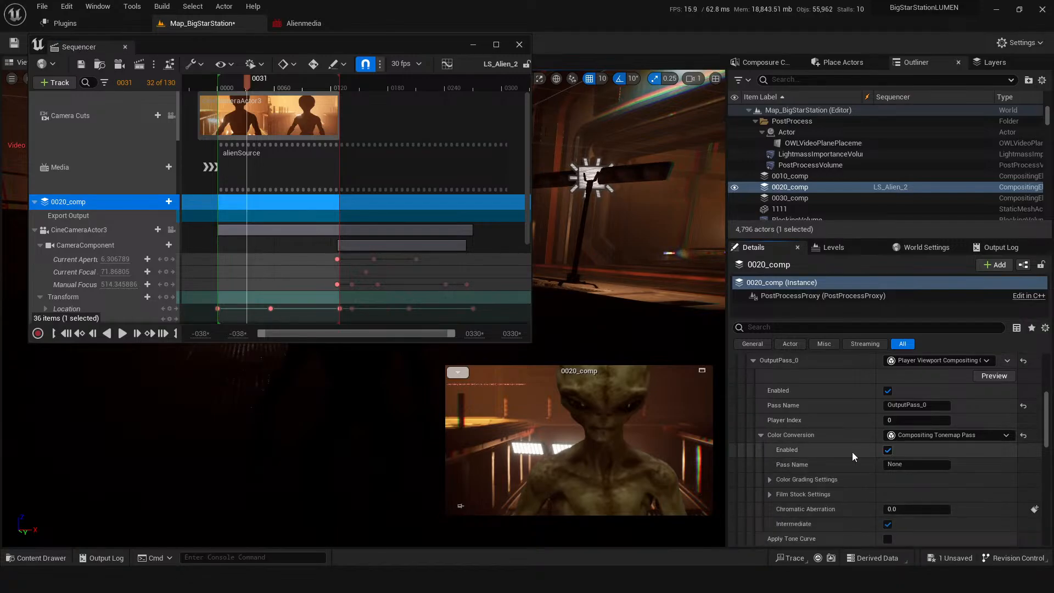
pyautogui.click(993, 375)
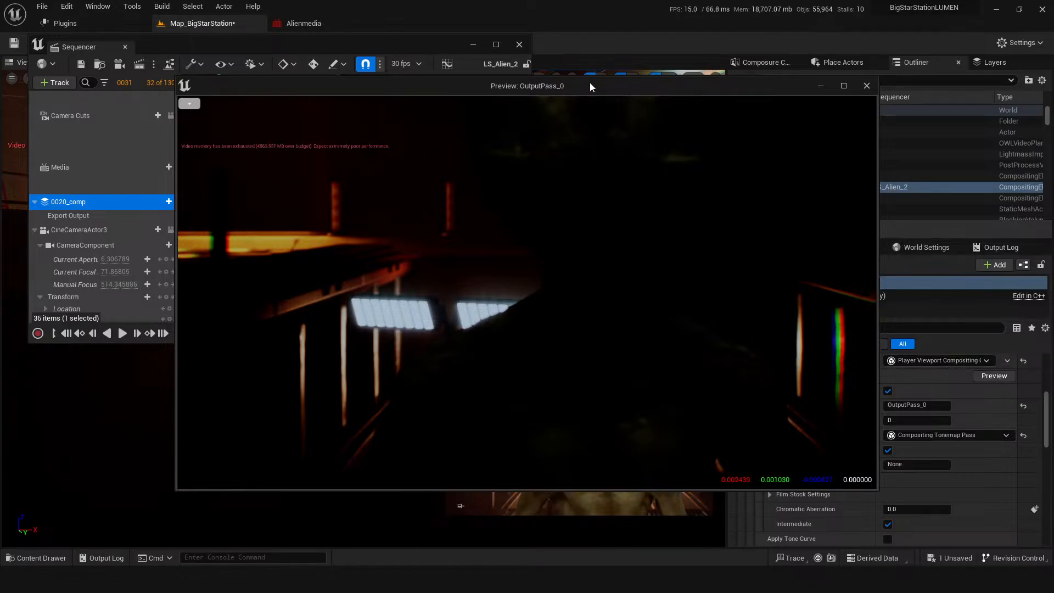
pyautogui.moveTo(586, 85); pyautogui.dragTo(435, 62)
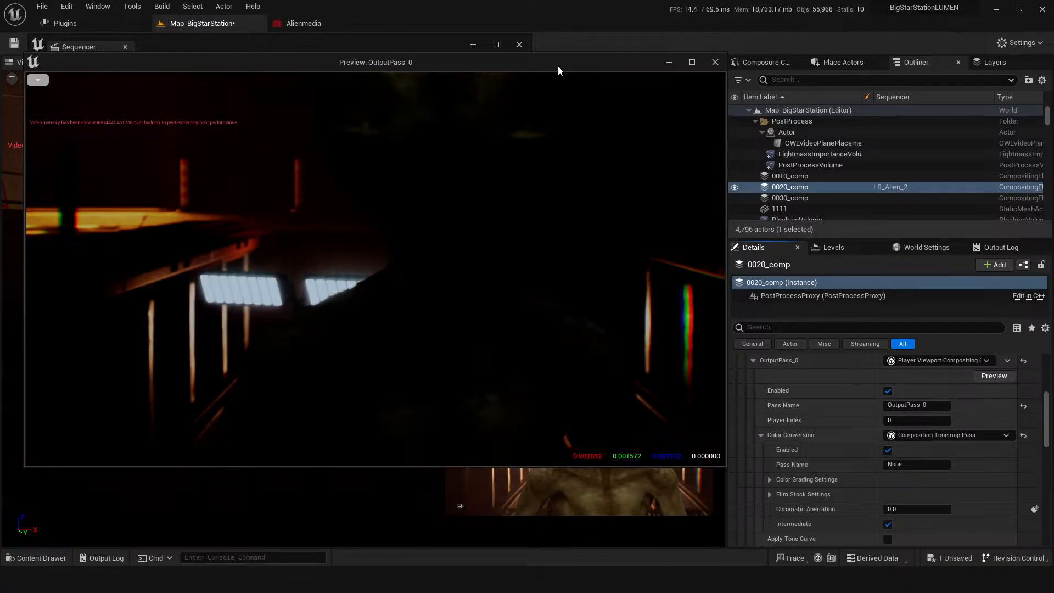
pyautogui.moveTo(560, 71); pyautogui.dragTo(574, 335)
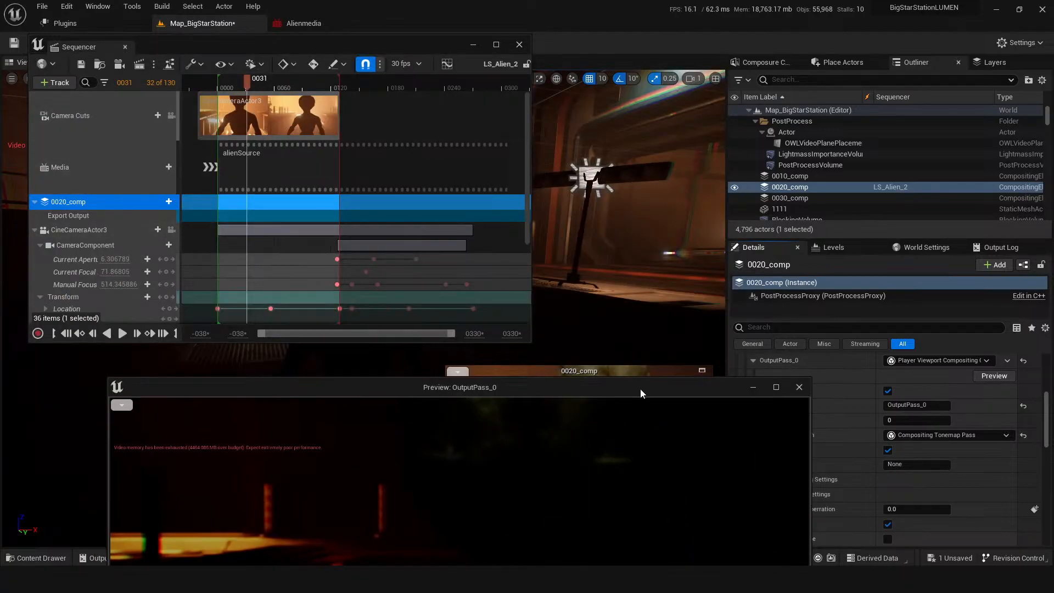
pyautogui.moveTo(640, 388); pyautogui.dragTo(690, 173)
pyautogui.click(709, 141)
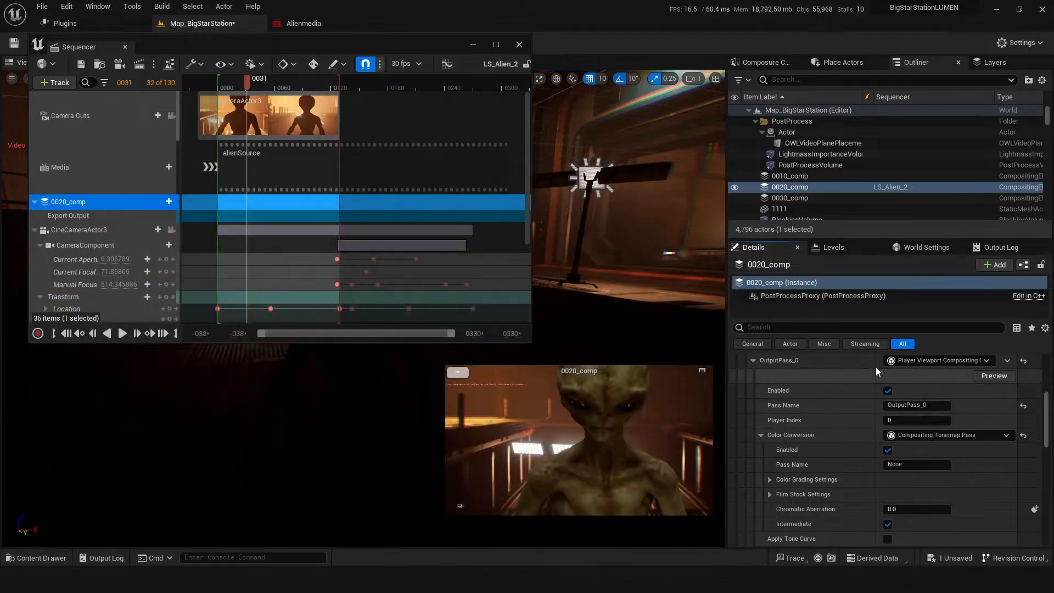
# Examine the Compositing Tonemap Pass options and Render Resolution in the 0020_comp output settings, and collapse Color Conversion
pyautogui.click(761, 436)
pyautogui.click(763, 434)
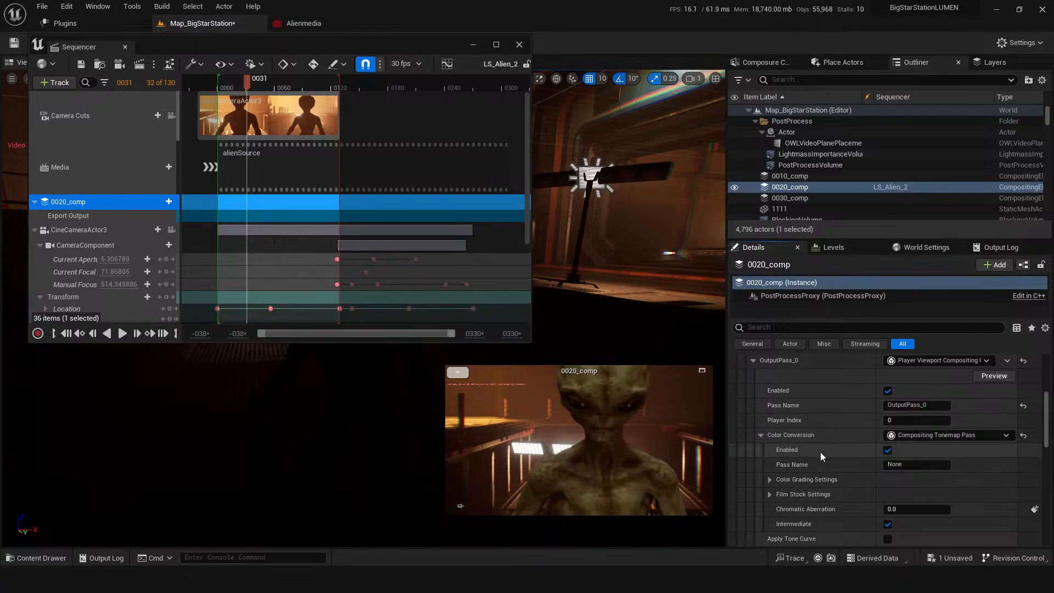
pyautogui.scroll(-1, 820, 452)
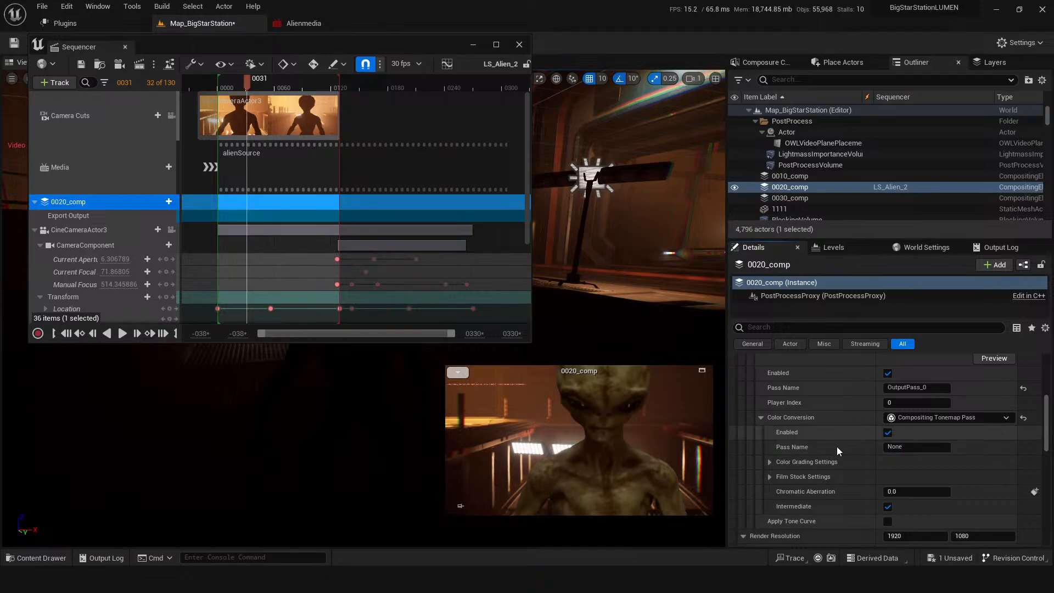
pyautogui.scroll(1, 802, 460)
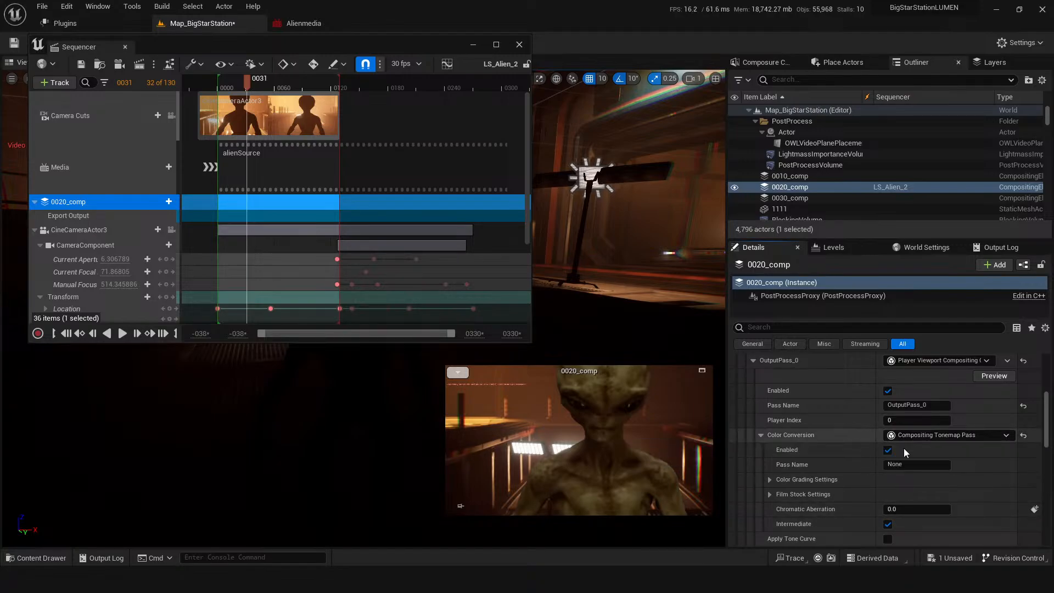
pyautogui.scroll(1, 817, 486)
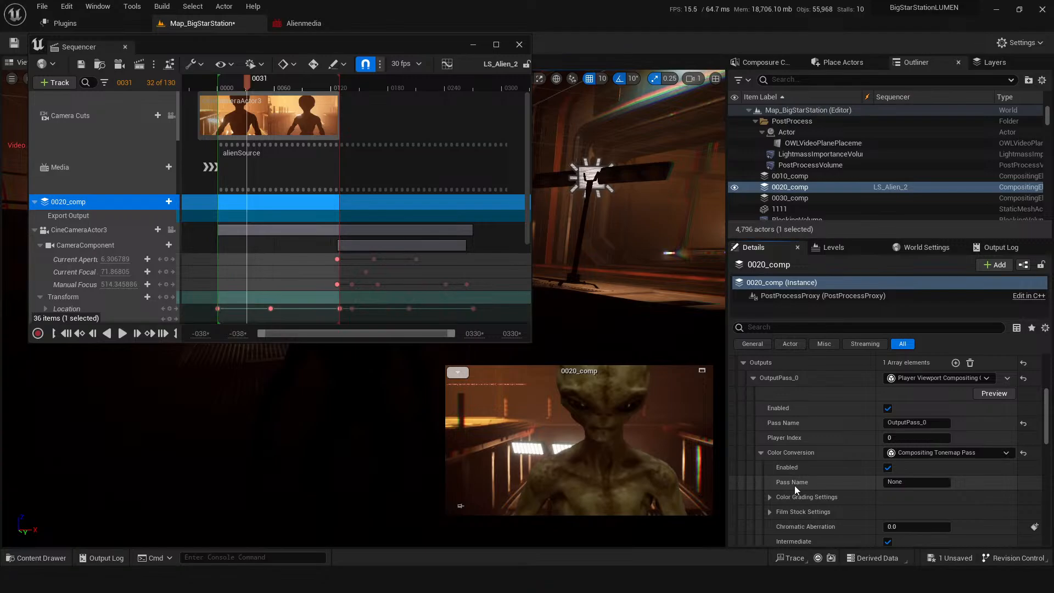
pyautogui.click(761, 453)
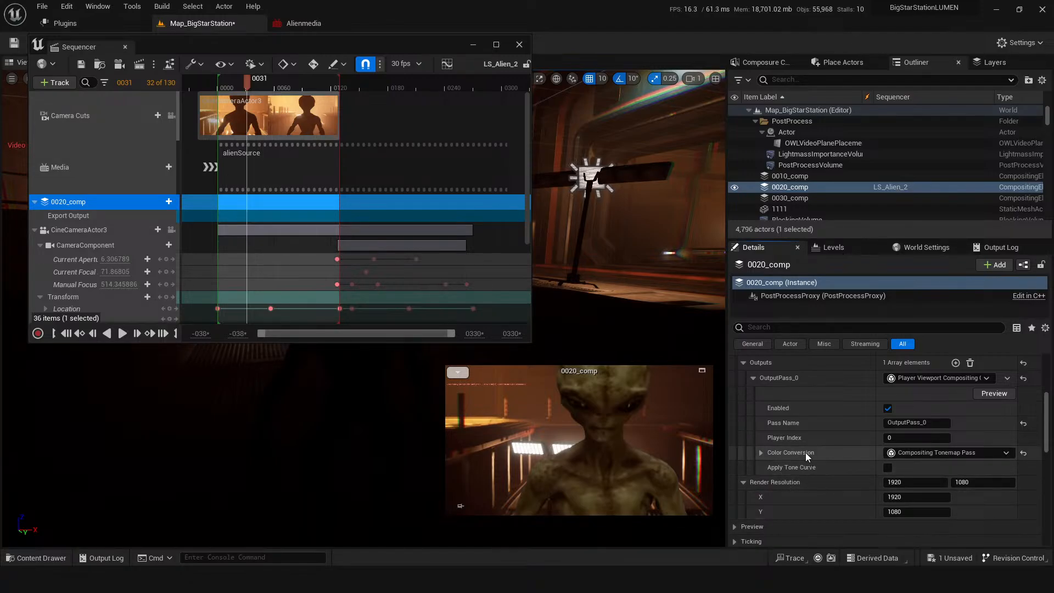
pyautogui.scroll(1, 805, 452)
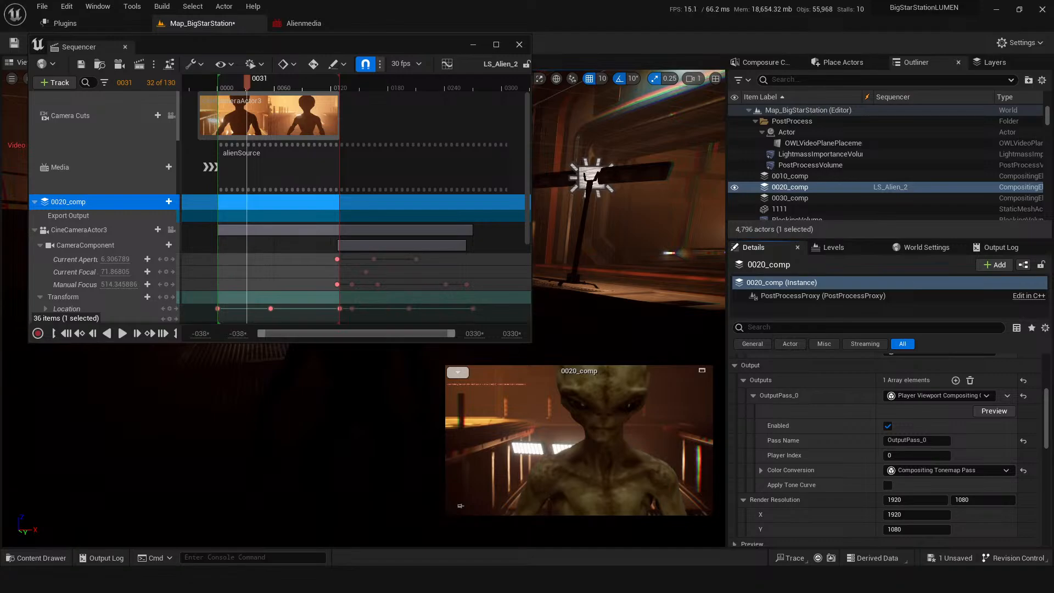
# Inspect the rendered frame LS_Alien_2.0006.jpeg from the rendeTest4 folder at different zoom levels, then close the image and minimise the folder
pyautogui.moveTo(575, 581)
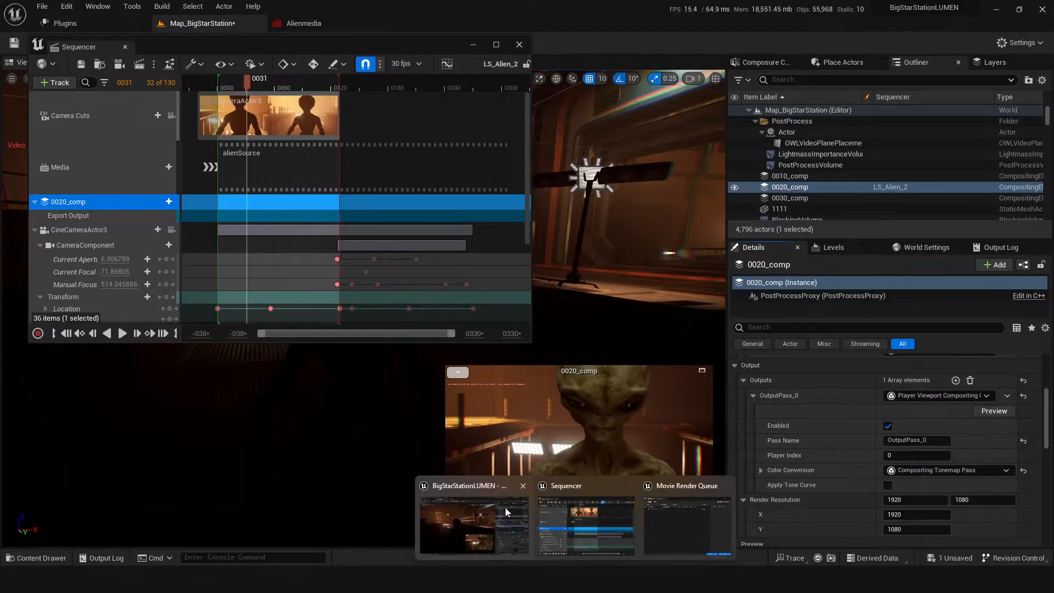
pyautogui.moveTo(310, 580)
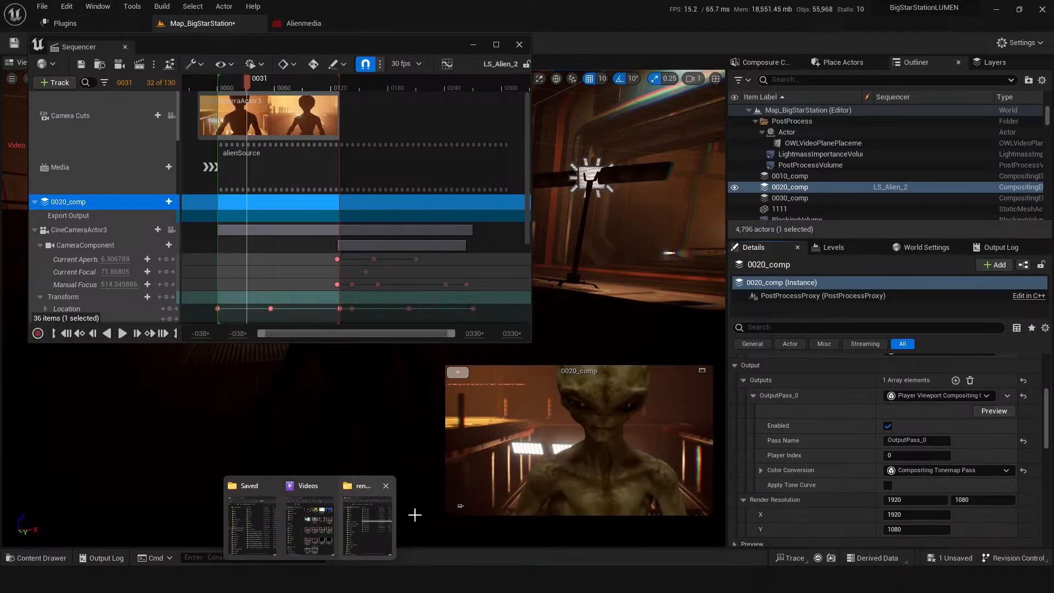
pyautogui.click(374, 532)
pyautogui.doubleClick(614, 244)
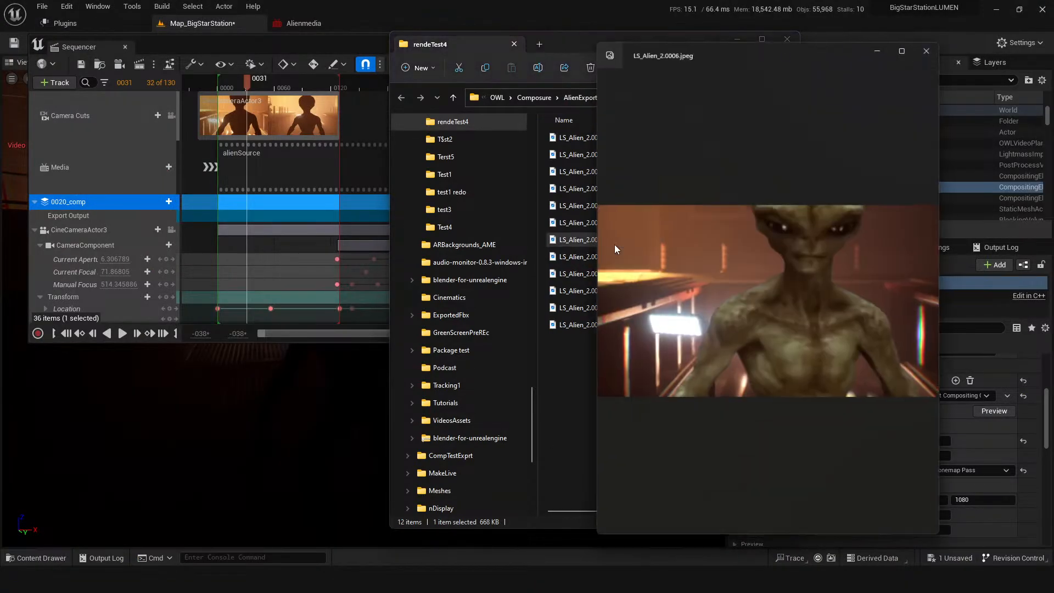
pyautogui.scroll(5, 703, 298)
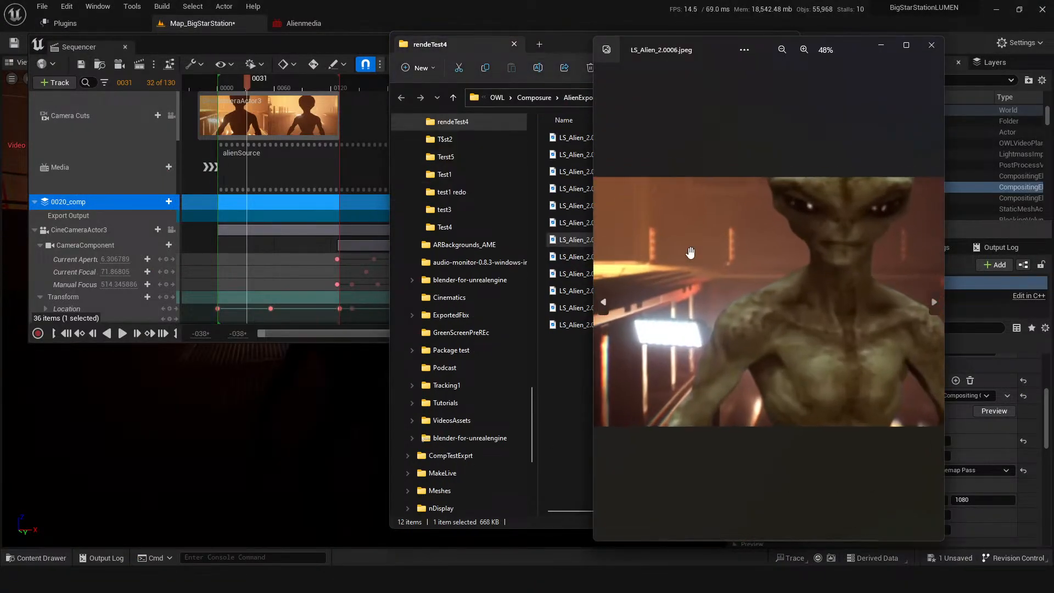
pyautogui.scroll(-5, 702, 296)
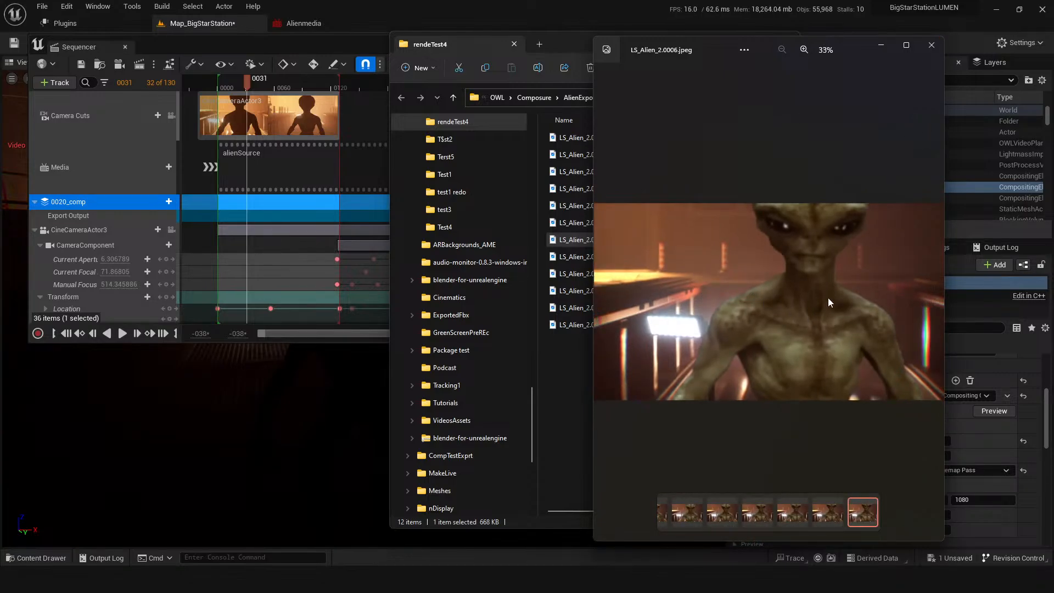
pyautogui.scroll(1, 828, 297)
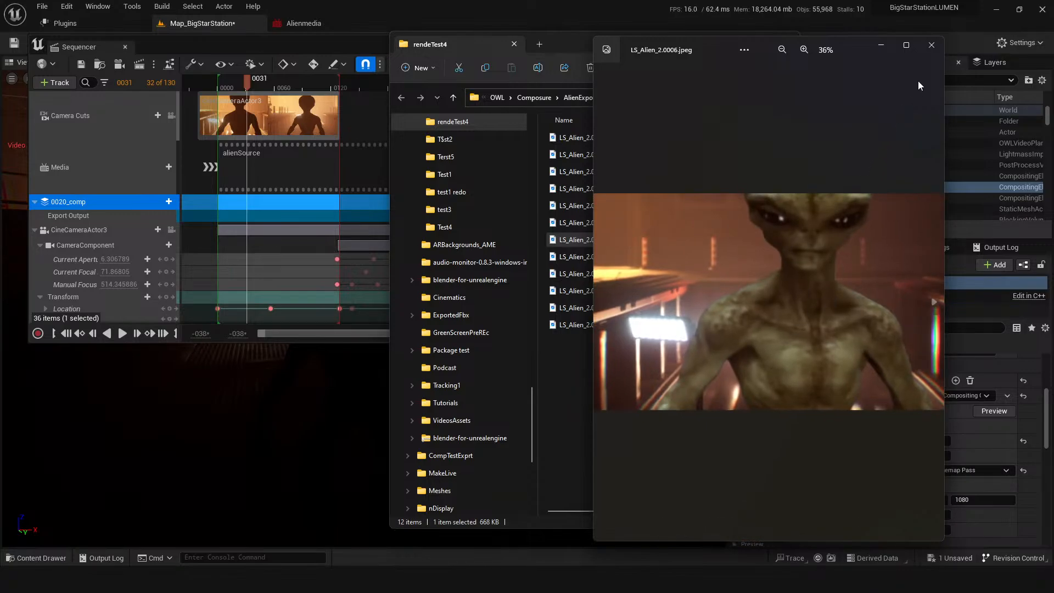
pyautogui.click(932, 45)
pyautogui.click(739, 43)
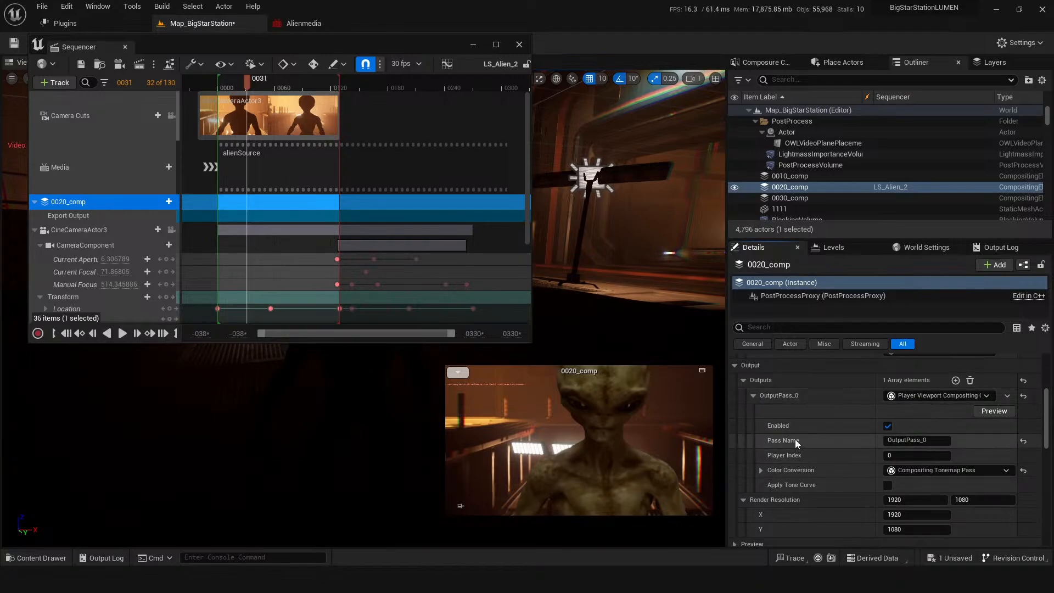
# Collapse OutputPass_0 and examine TransformPass_0's material and Input Elements alongside the 0020_comp layer hierarchy in Composure
pyautogui.scroll(1, 794, 440)
pyautogui.click(752, 413)
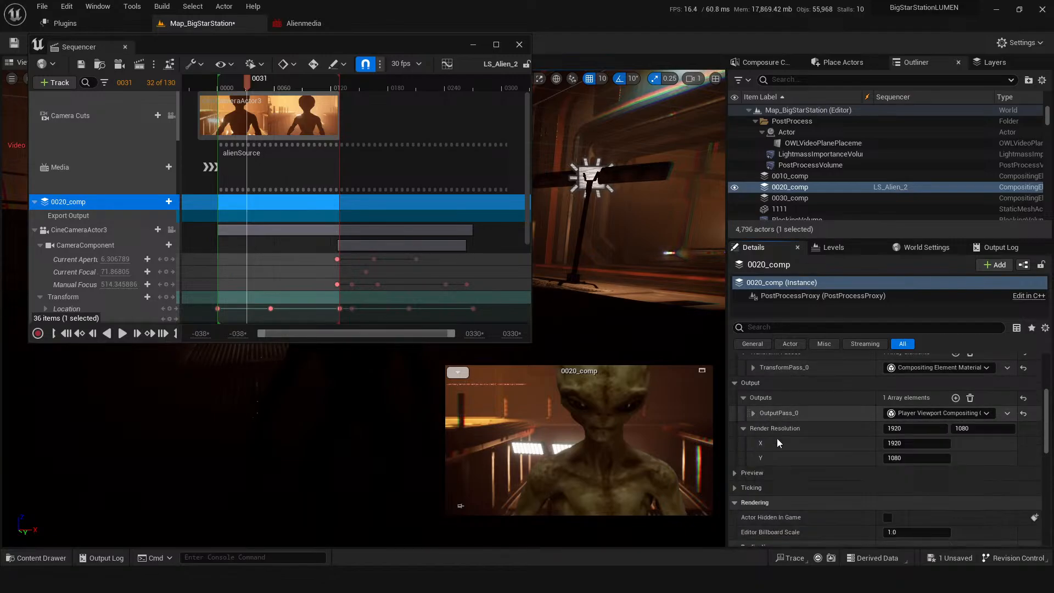
pyautogui.scroll(4, 802, 443)
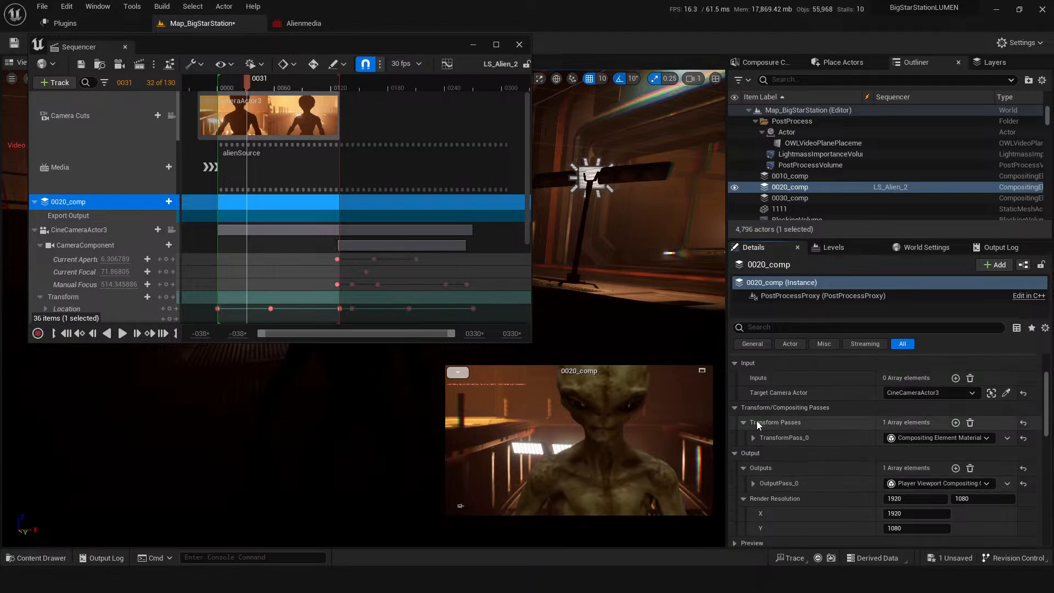
pyautogui.click(753, 437)
pyautogui.scroll(-2, 821, 446)
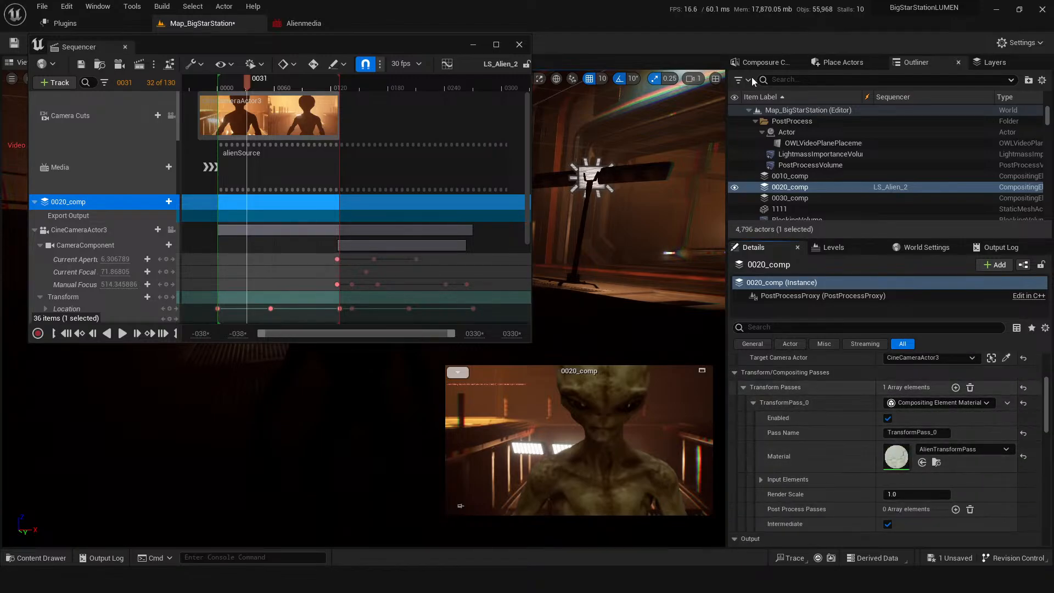
pyautogui.click(767, 62)
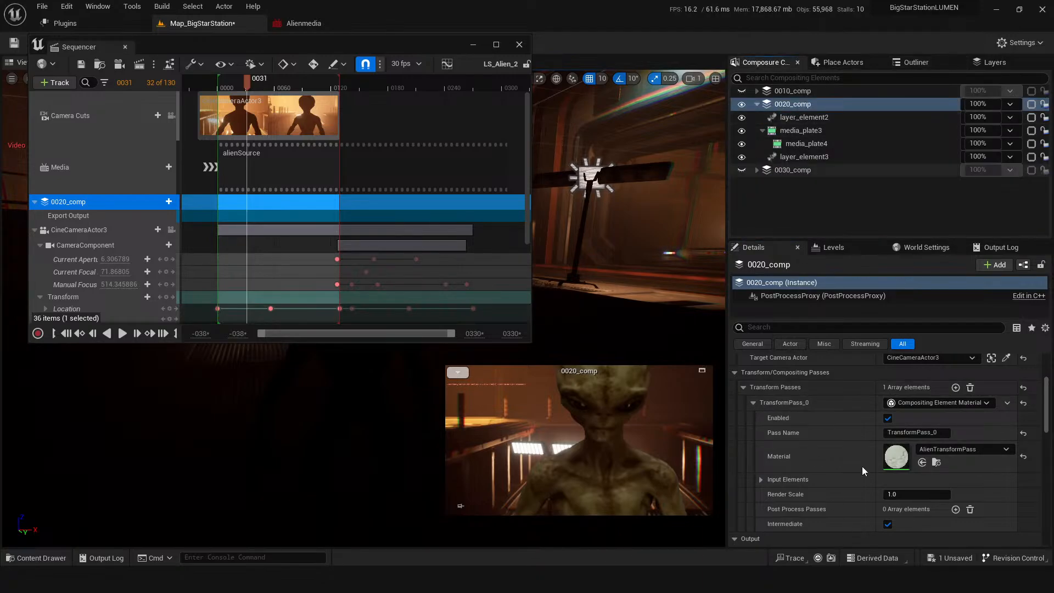
pyautogui.click(760, 479)
pyautogui.scroll(-1, 808, 436)
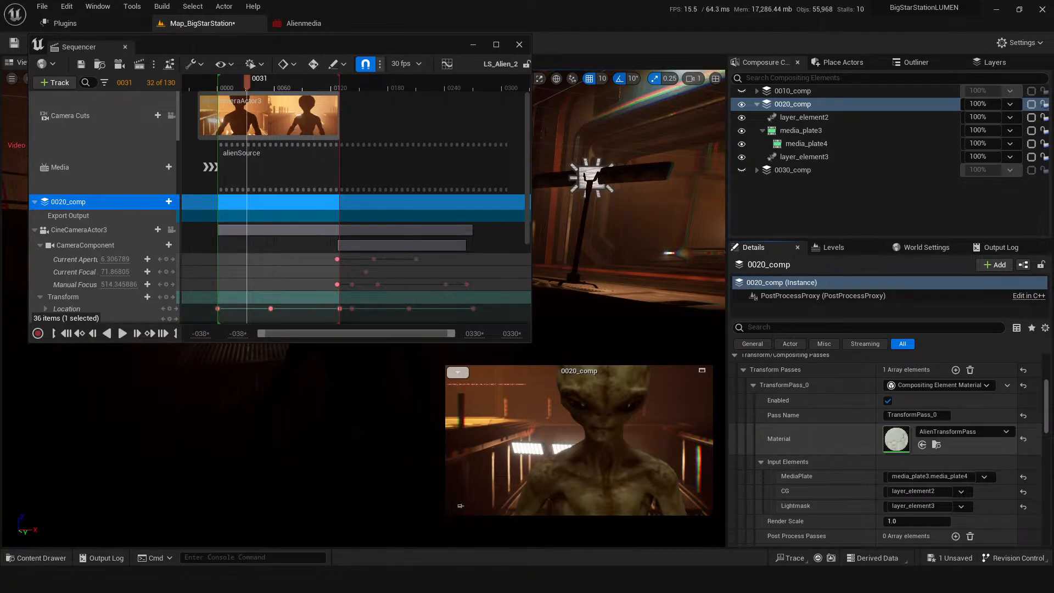
# Open the AlienTransformPass material and move the Over, CG and Screen nodes closer to the material output node
pyautogui.moveTo(1053, 101); pyautogui.dragTo(608, 21)
pyautogui.moveTo(558, 202); pyautogui.dragTo(750, 209, button='right')
pyautogui.scroll(-2, 705, 363)
pyautogui.moveTo(677, 374)
pyautogui.mouseDown(button='right')
pyautogui.moveTo(779, 373)
pyautogui.moveTo(670, 377)
pyautogui.mouseUp(button='right')
pyautogui.moveTo(673, 280); pyautogui.dragTo(806, 239)
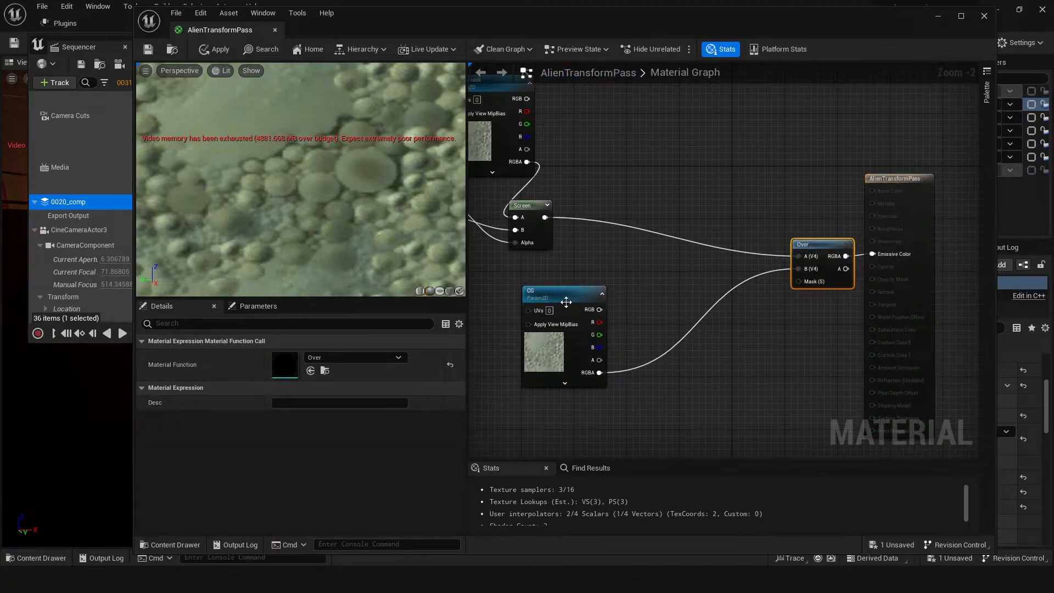
pyautogui.moveTo(560, 295); pyautogui.dragTo(744, 288)
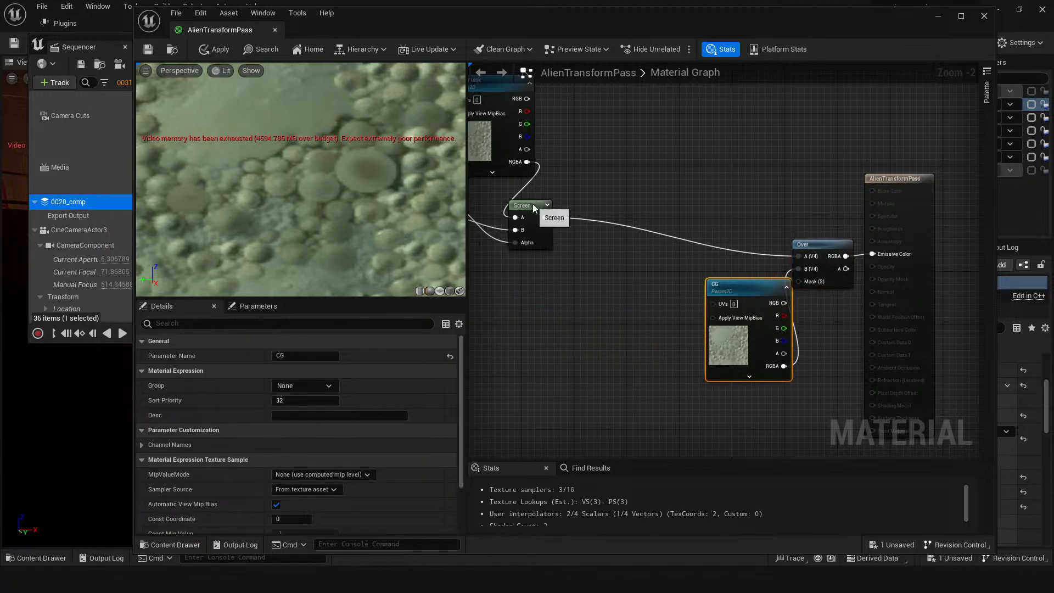
pyautogui.moveTo(533, 205); pyautogui.dragTo(709, 198)
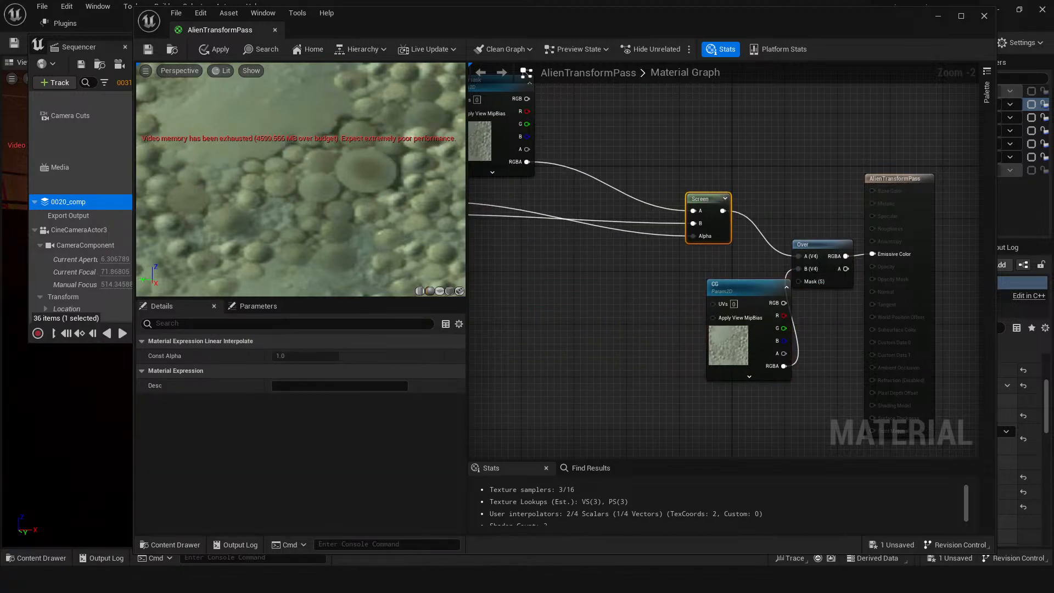
# Bring the Lightmask and MediaPlate nodes closer to the Screen node, placing Lightmask above MediaPlate
pyautogui.moveTo(661, 295); pyautogui.dragTo(796, 316, button='right')
pyautogui.moveTo(658, 103); pyautogui.dragTo(783, 110)
pyautogui.moveTo(554, 173); pyautogui.dragTo(741, 233)
pyautogui.moveTo(730, 365); pyautogui.dragTo(669, 349, button='right')
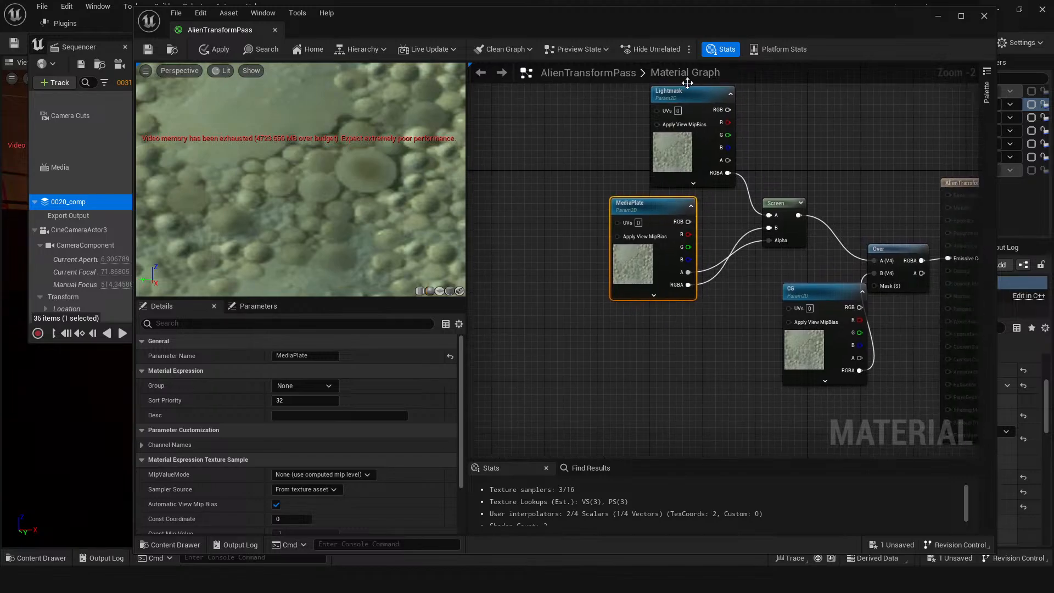
pyautogui.click(681, 93)
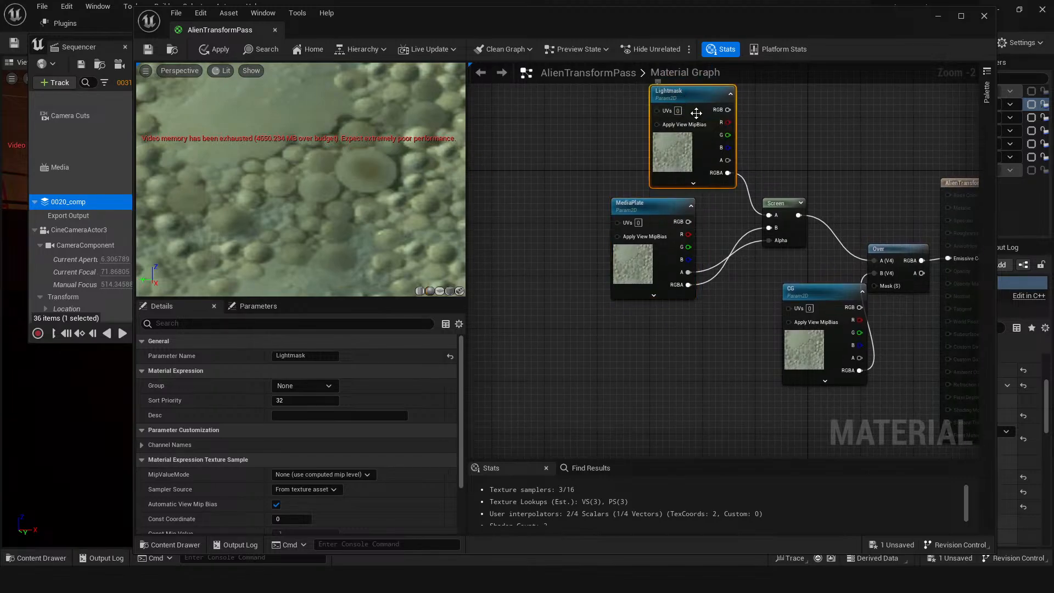
pyautogui.moveTo(686, 87); pyautogui.dragTo(620, 86)
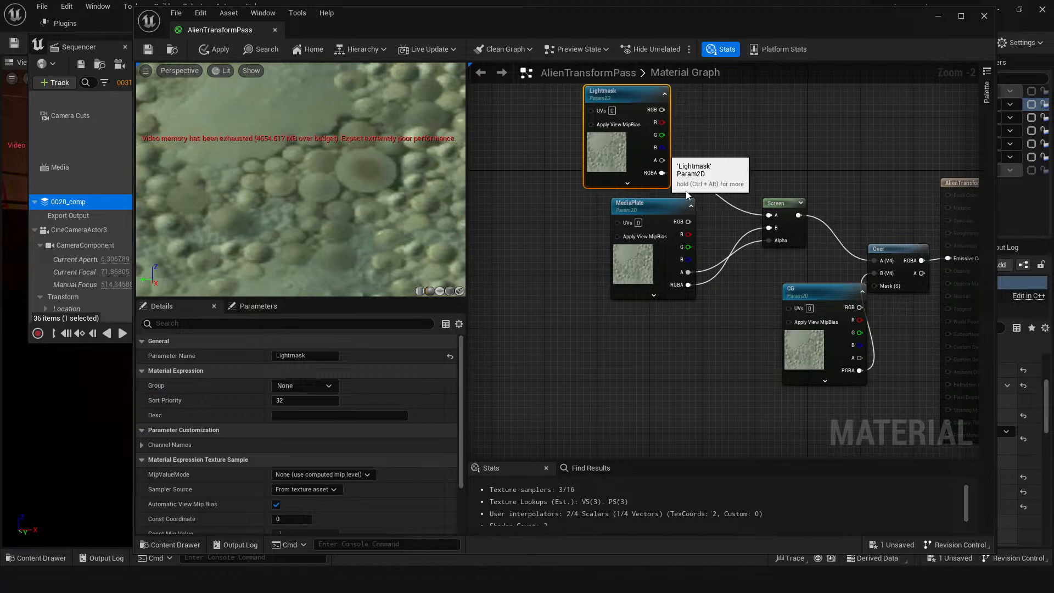
pyautogui.moveTo(699, 286); pyautogui.dragTo(653, 281, button='right')
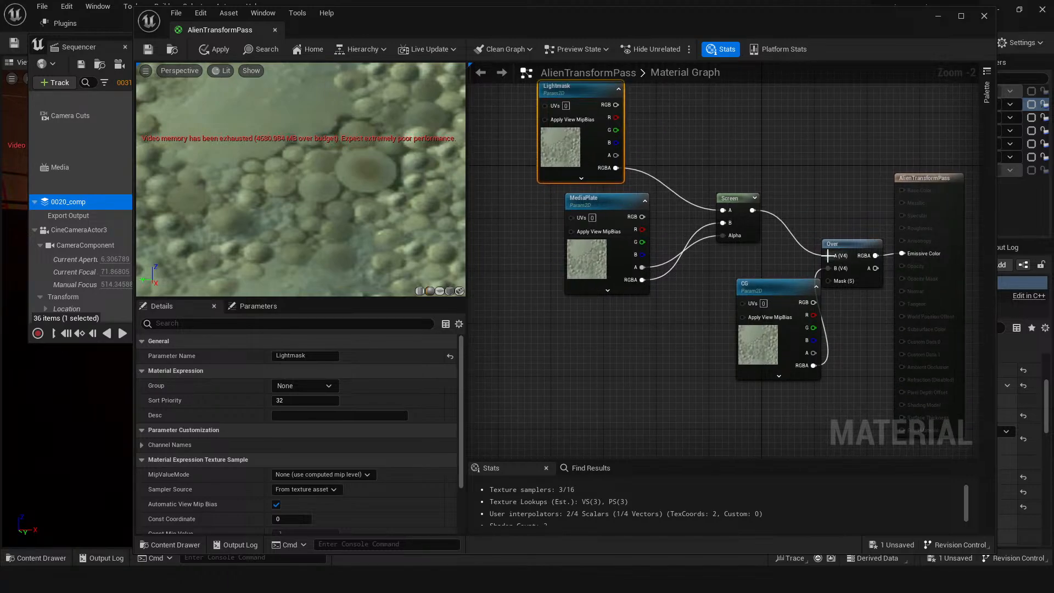
# Apply the AlienTransformPass changes to the material in the level and save the asset
pyautogui.moveTo(642, 279); pyautogui.dragTo(751, 209)
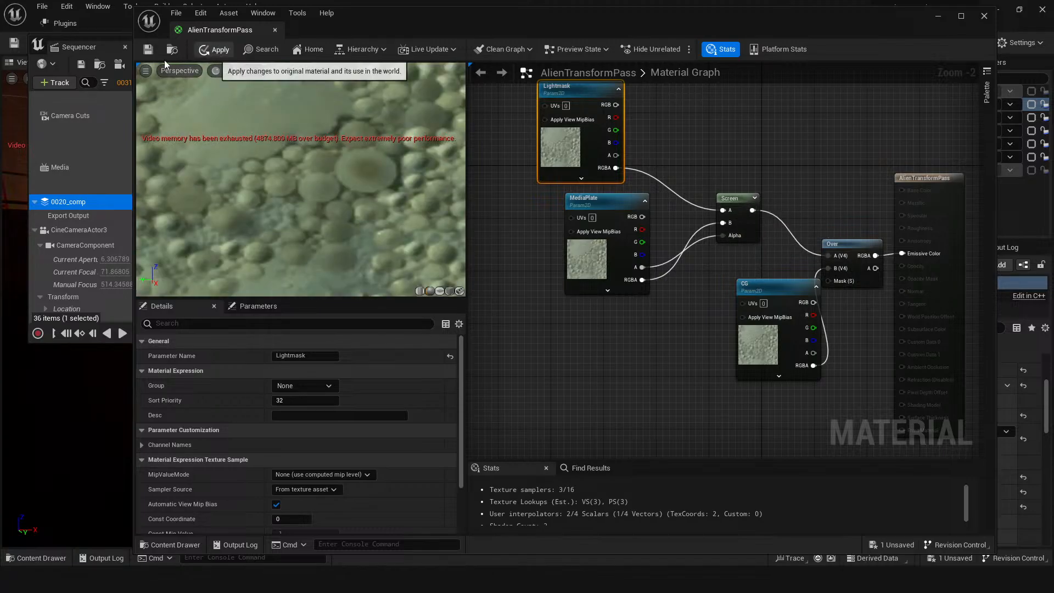
pyautogui.click(215, 49)
pyautogui.click(152, 50)
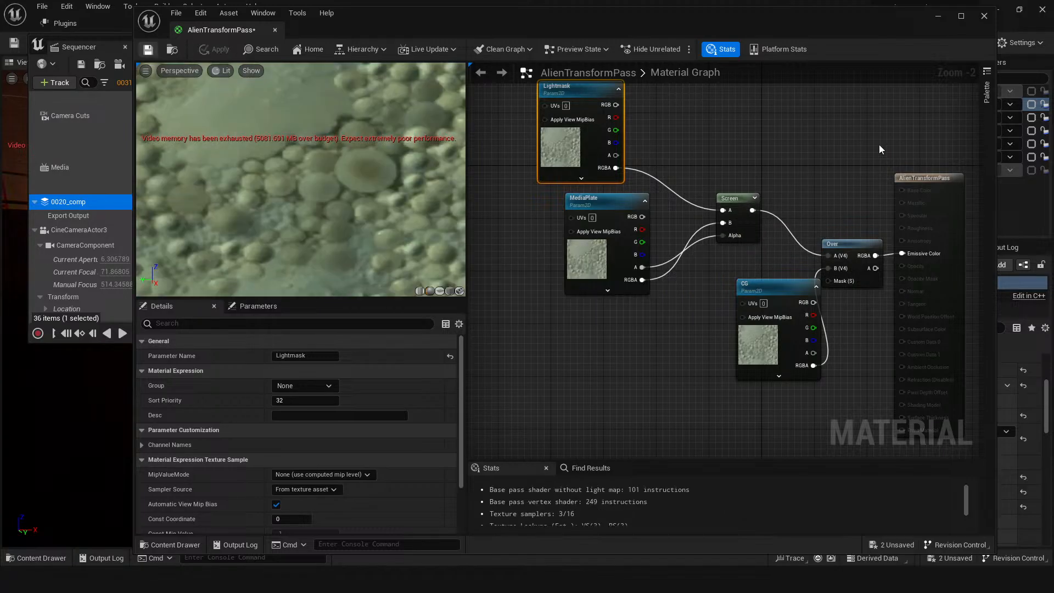
# Select the AlienTransformPass output node and search its properties for "out" to check the output options, clearing the search after
pyautogui.click(944, 184)
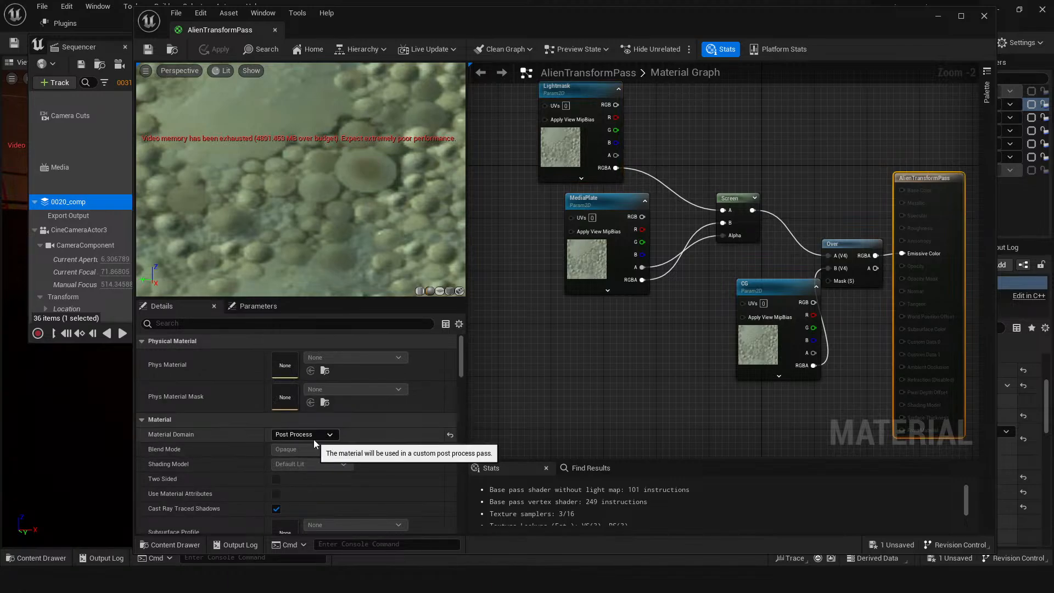
pyautogui.scroll(-4, 235, 432)
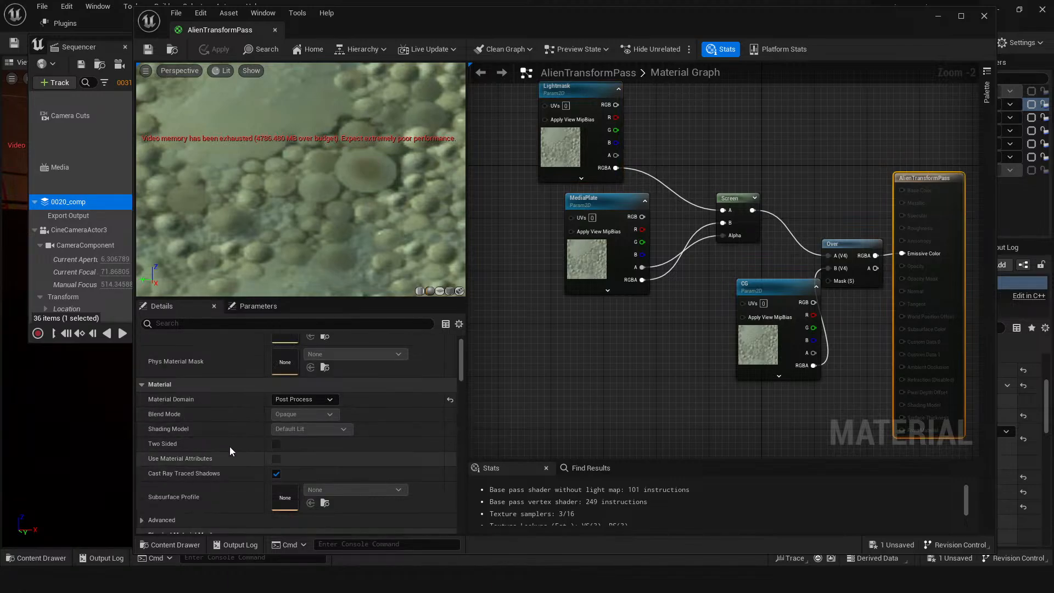
pyautogui.click(240, 324)
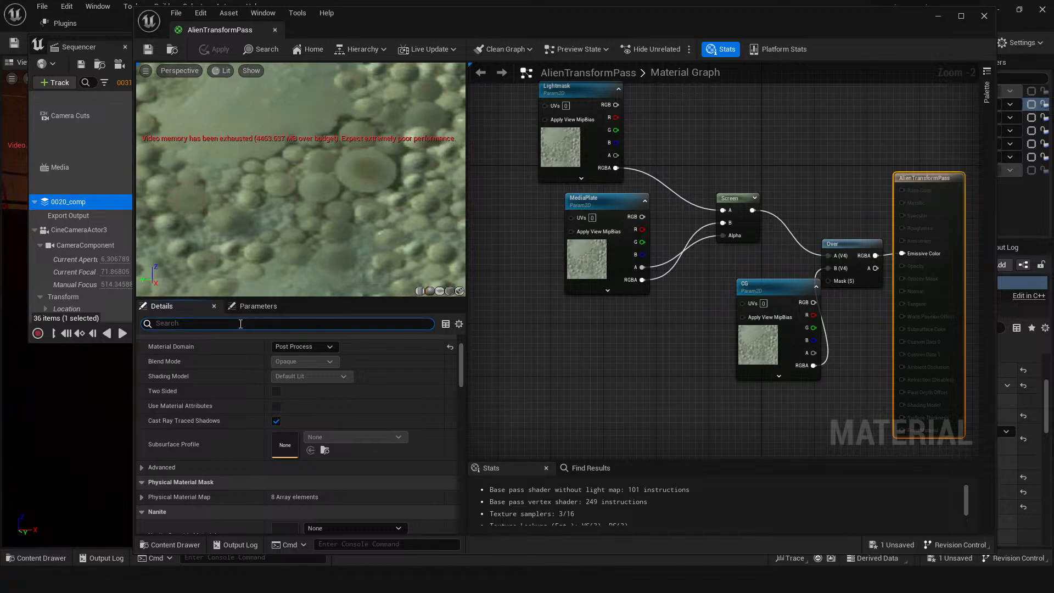
pyautogui.write('out')
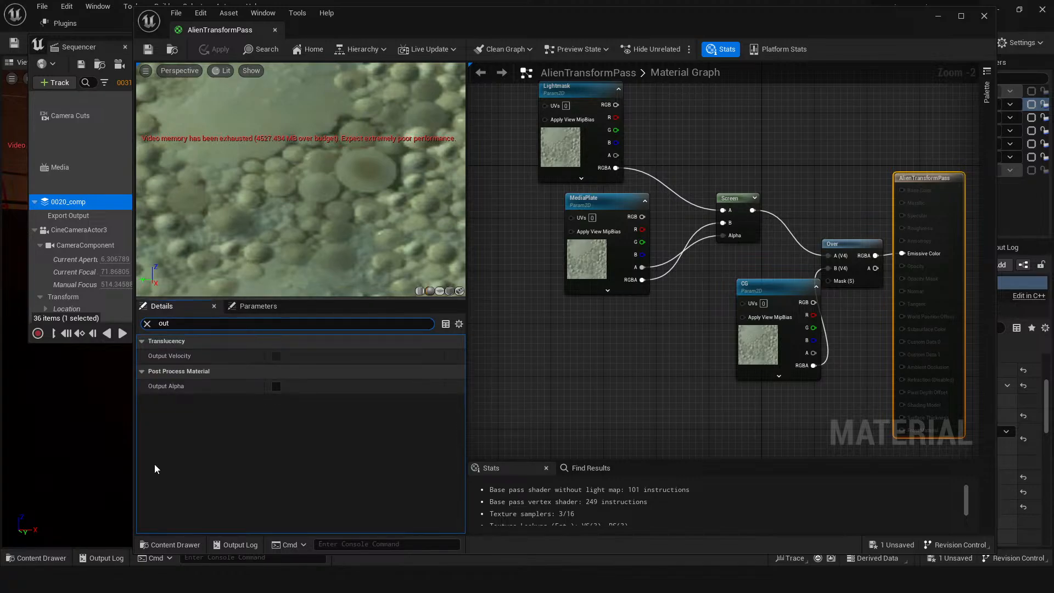
pyautogui.click(147, 324)
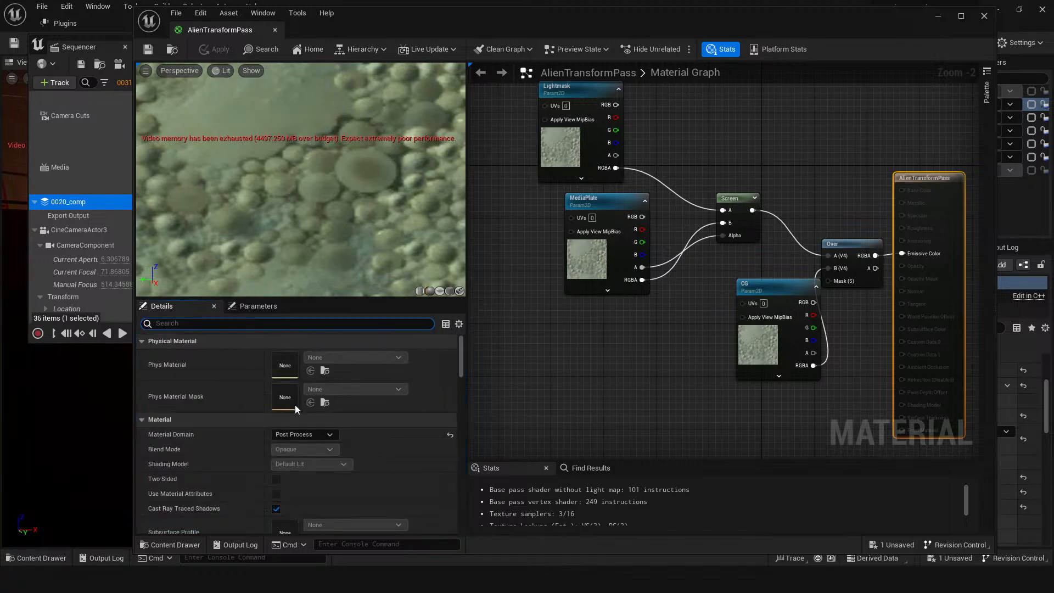
# Examine the material's properties down to the Post Process Material settings and close the AlienTransformPass material
pyautogui.scroll(-3, 210, 408)
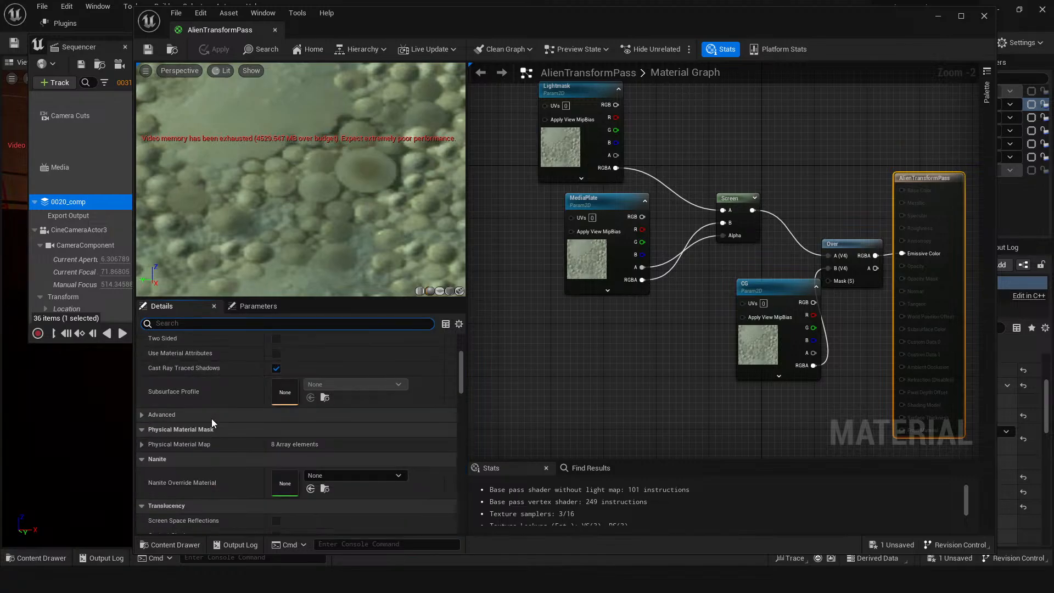
pyautogui.scroll(-5, 211, 418)
pyautogui.scroll(-6, 212, 419)
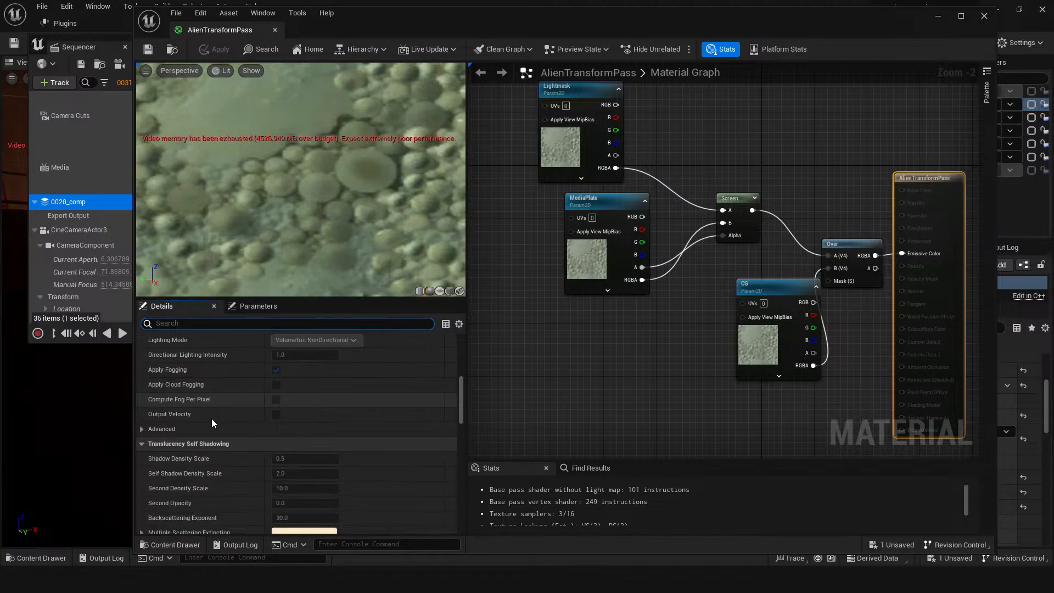
pyautogui.scroll(-8, 212, 418)
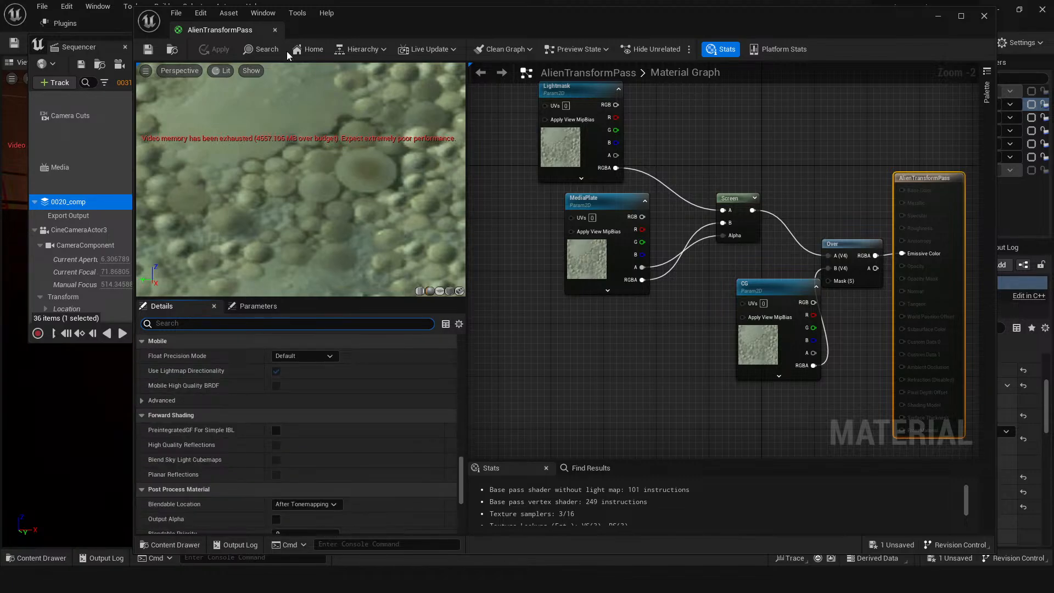
pyautogui.click(275, 30)
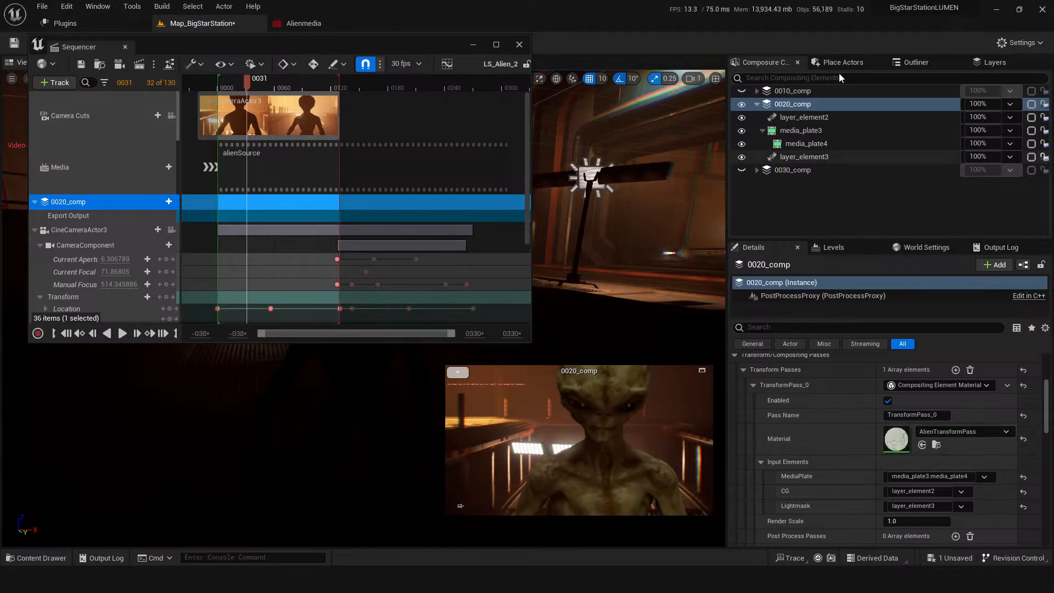
# Filter the level's actors by "post", select PostProcessVolume and expand its Exposure settings for review
pyautogui.click(915, 62)
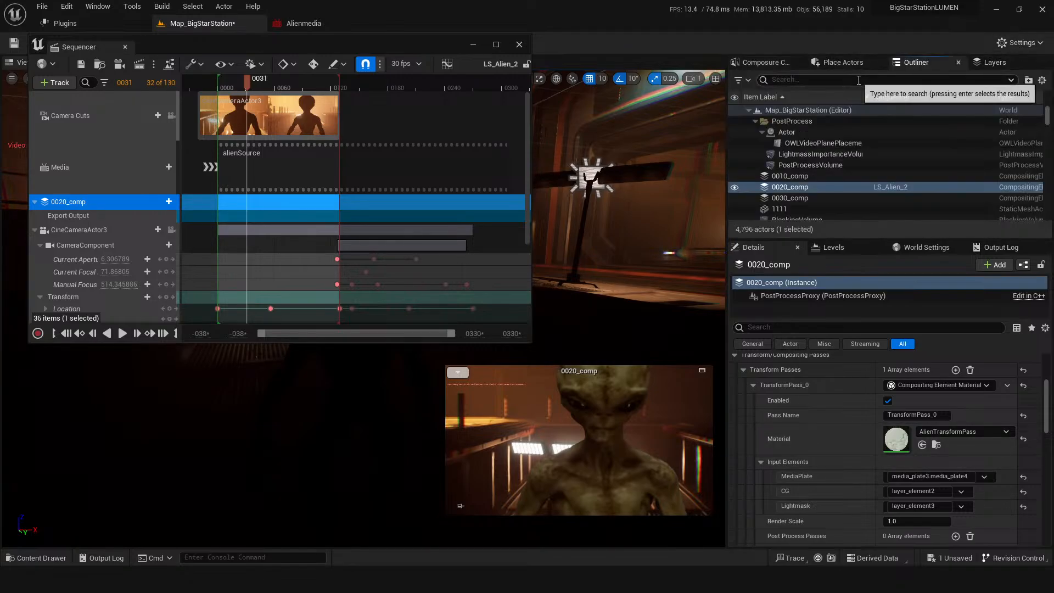
pyautogui.write('po')
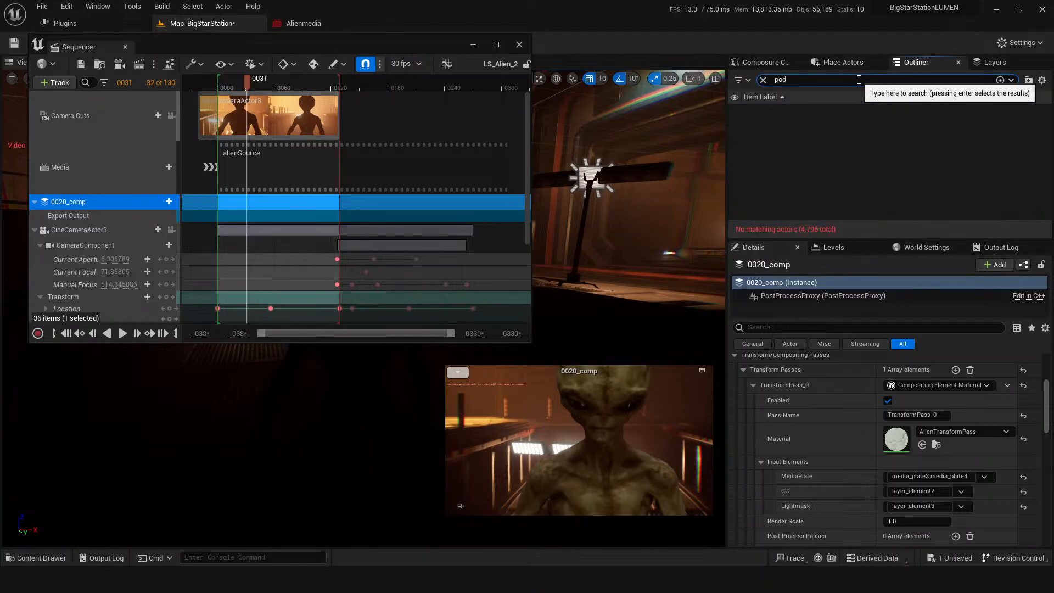
pyautogui.write('st')
pyautogui.press('Return')
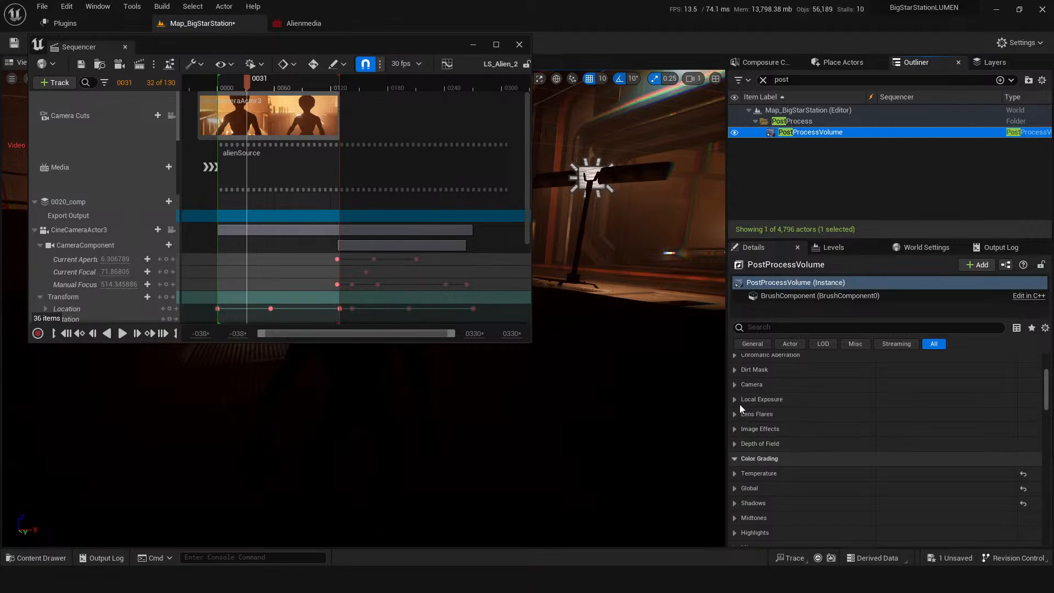
pyautogui.scroll(3, 742, 416)
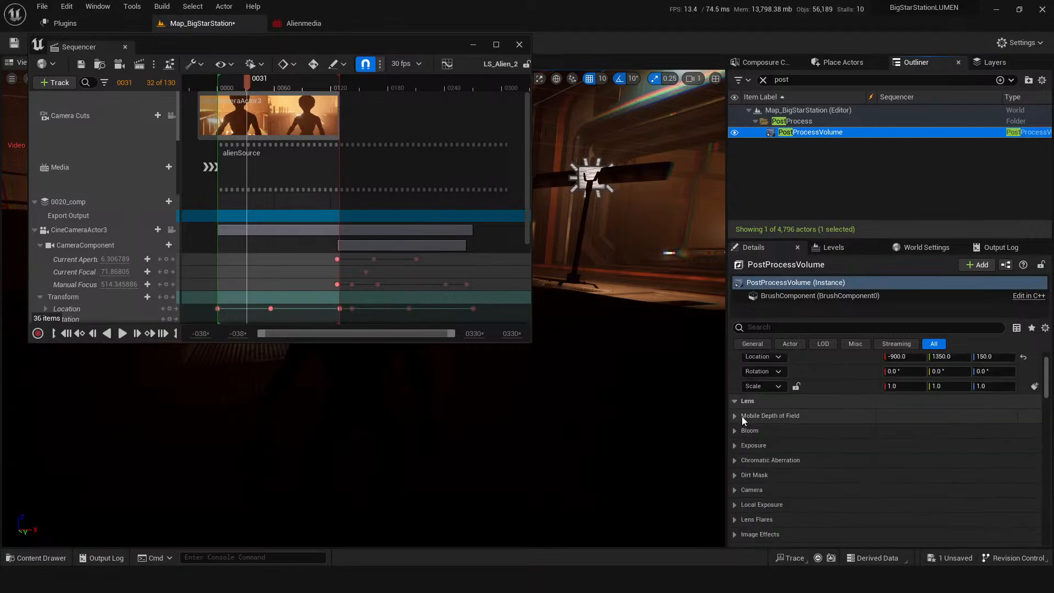
pyautogui.click(736, 445)
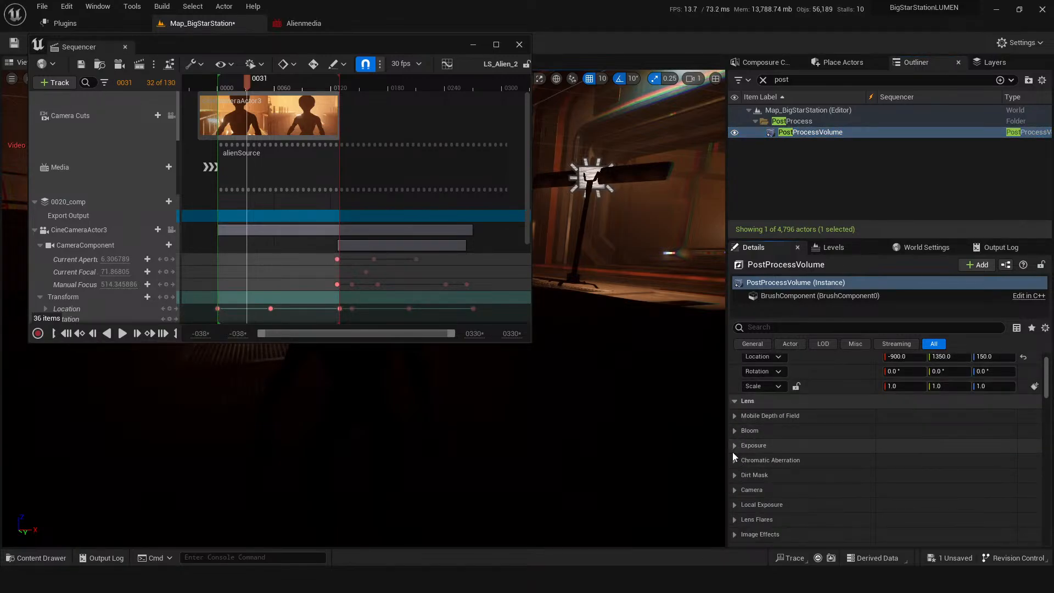
pyautogui.click(734, 447)
pyautogui.scroll(-1, 817, 462)
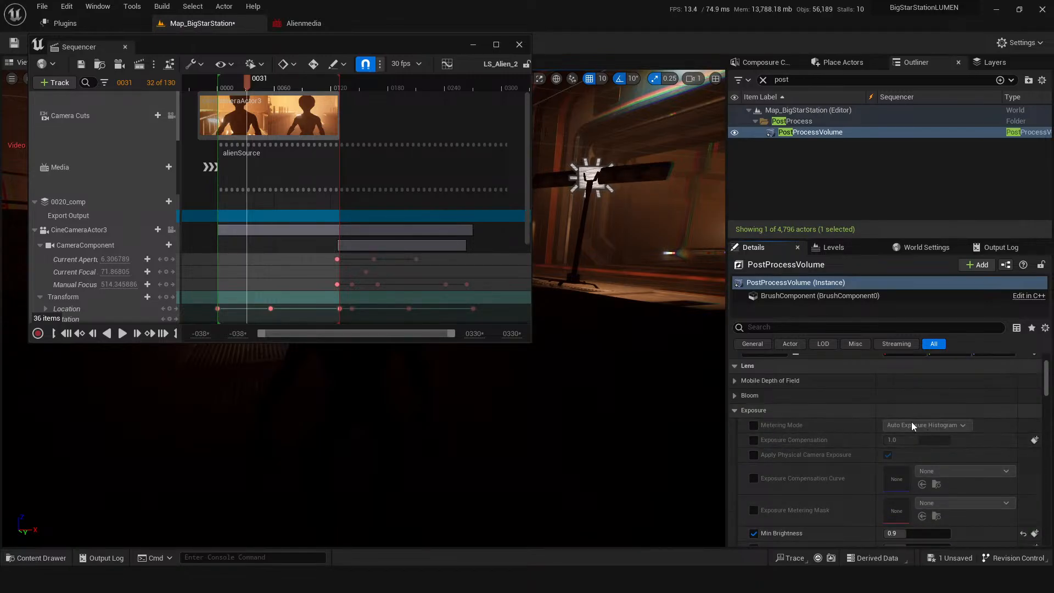
# Close Sequencer and select CineCameraActor3 by filtering the level's actors for "cine"
pyautogui.click(519, 44)
pyautogui.click(762, 80)
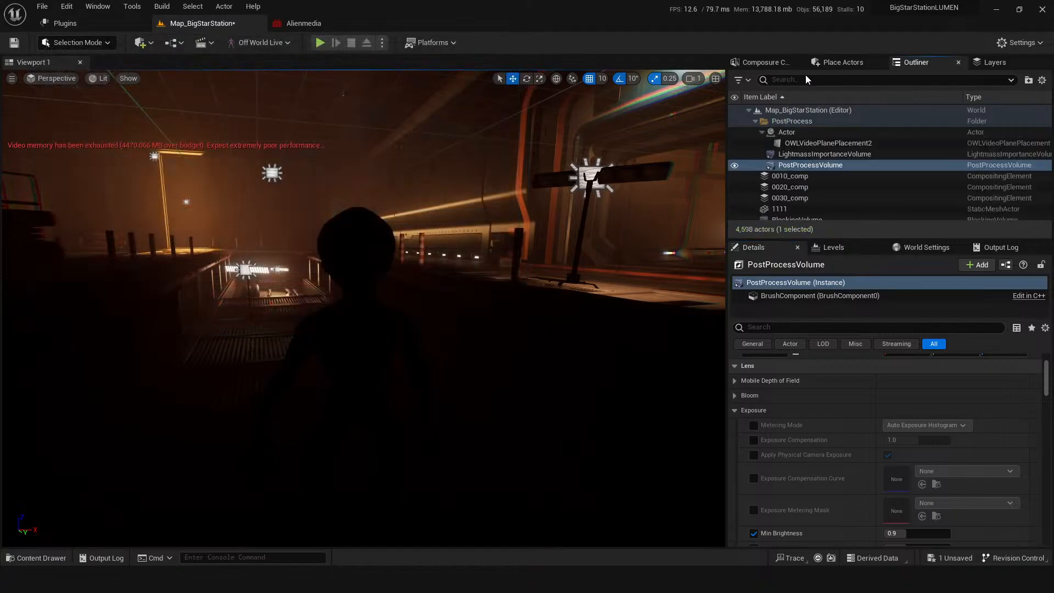
pyautogui.click(789, 79)
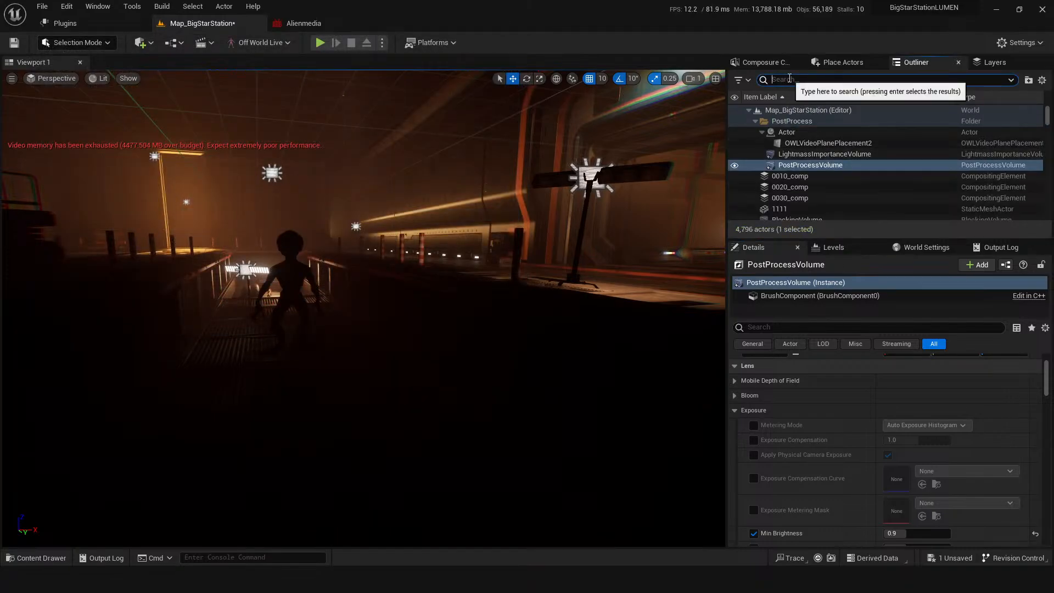
pyautogui.write('cine')
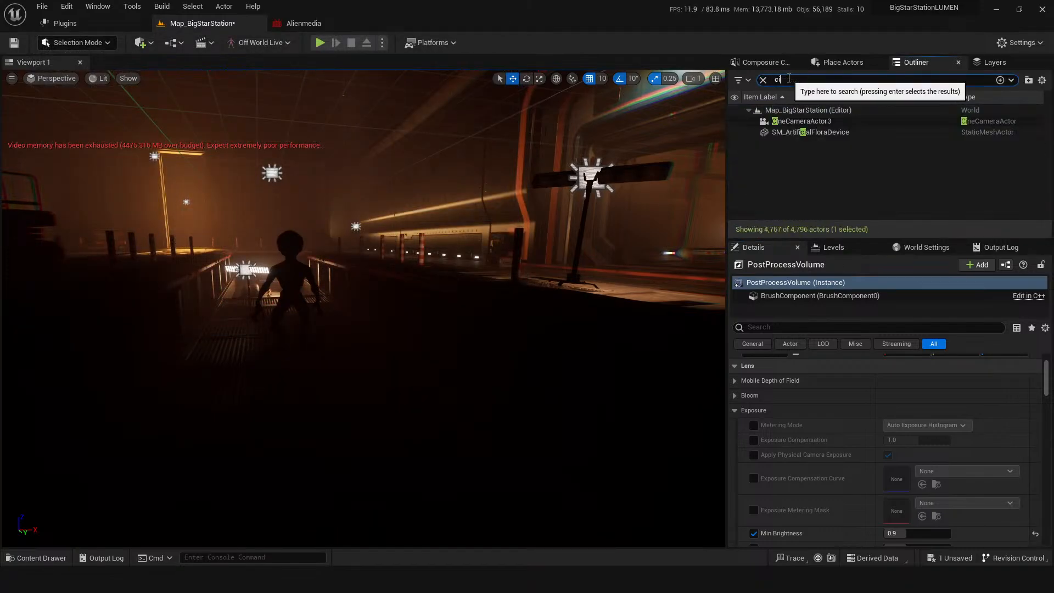
pyautogui.click(786, 121)
pyautogui.click(787, 122)
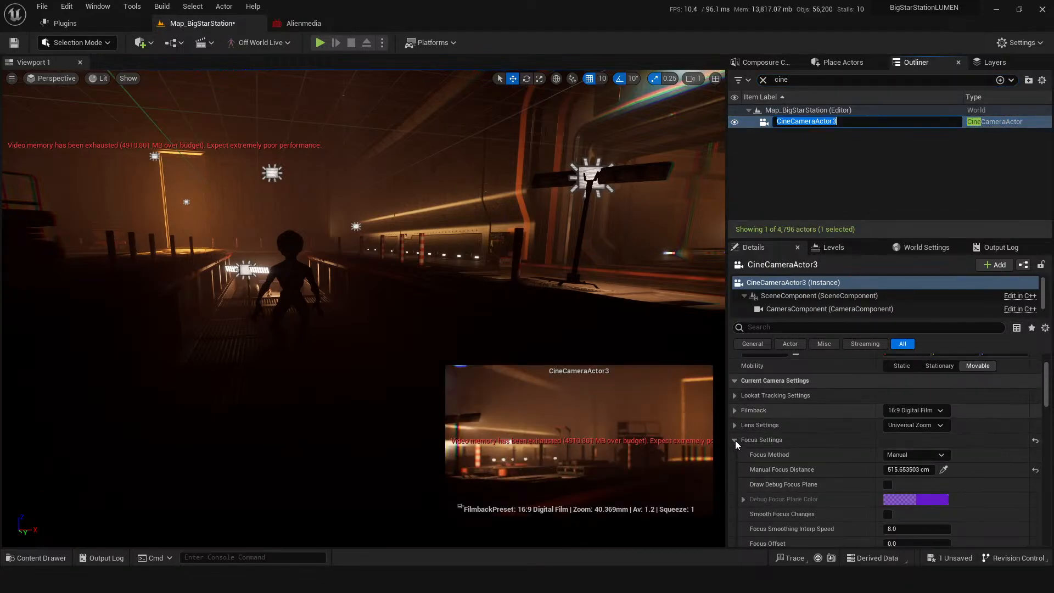
pyautogui.press('Escape')
pyautogui.press('e')
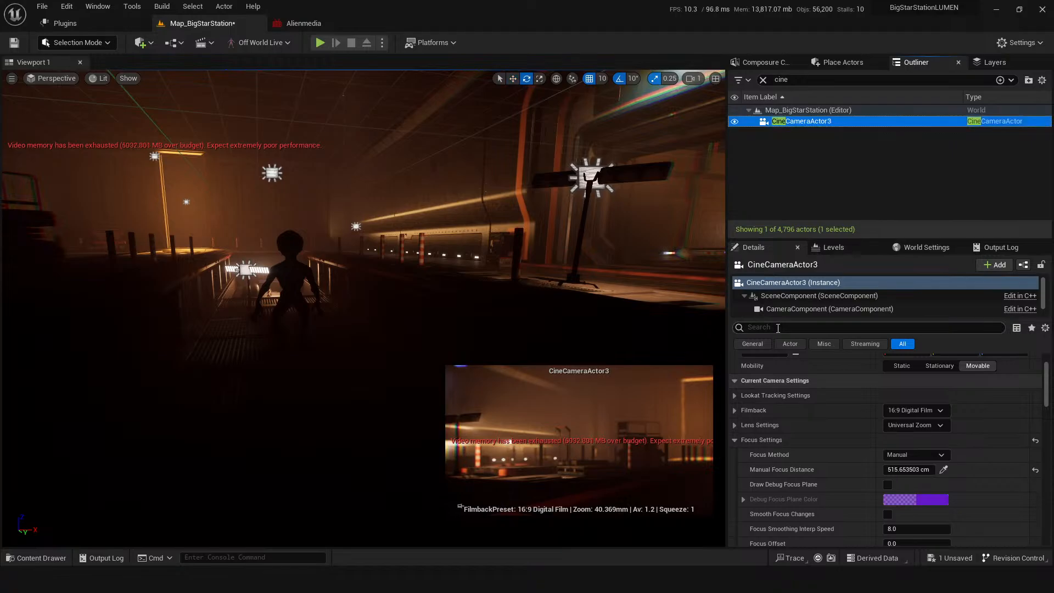
# Search the camera's properties for "expo" to examine its exposure settings, and clear the search
pyautogui.click(782, 329)
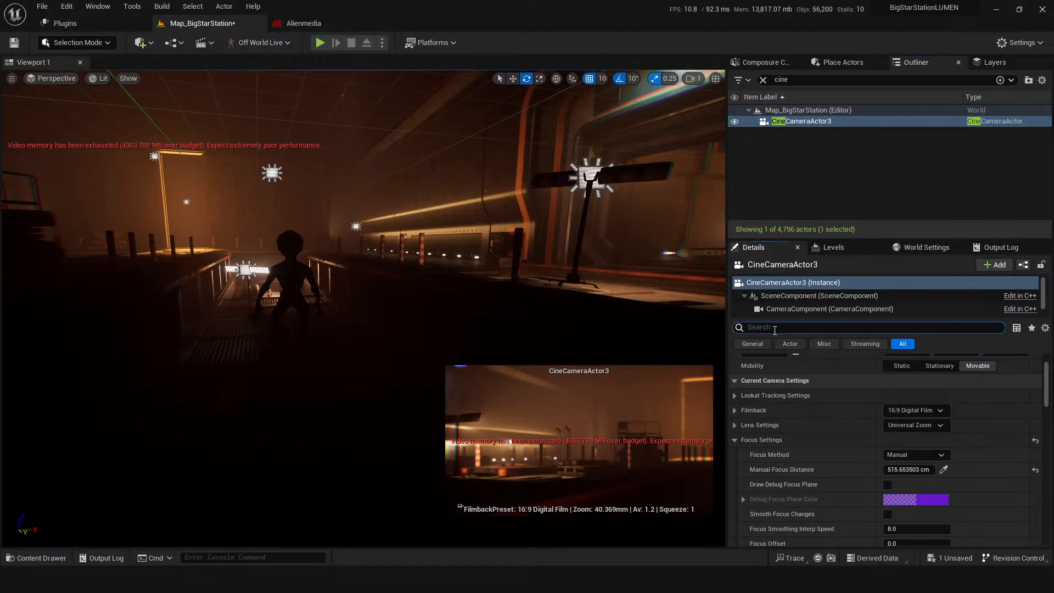
pyautogui.write('expo')
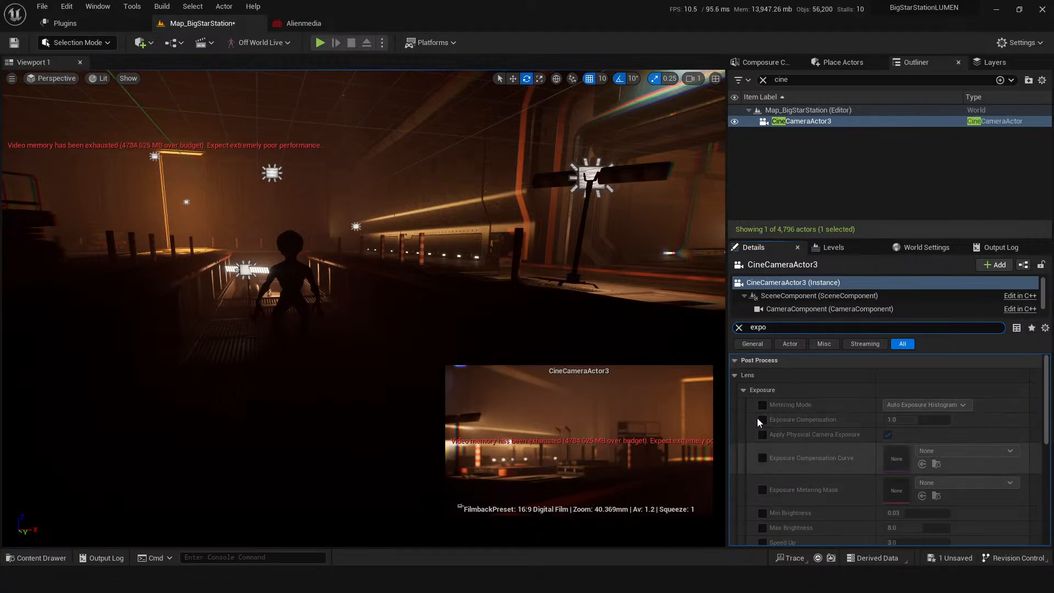
pyautogui.click(739, 328)
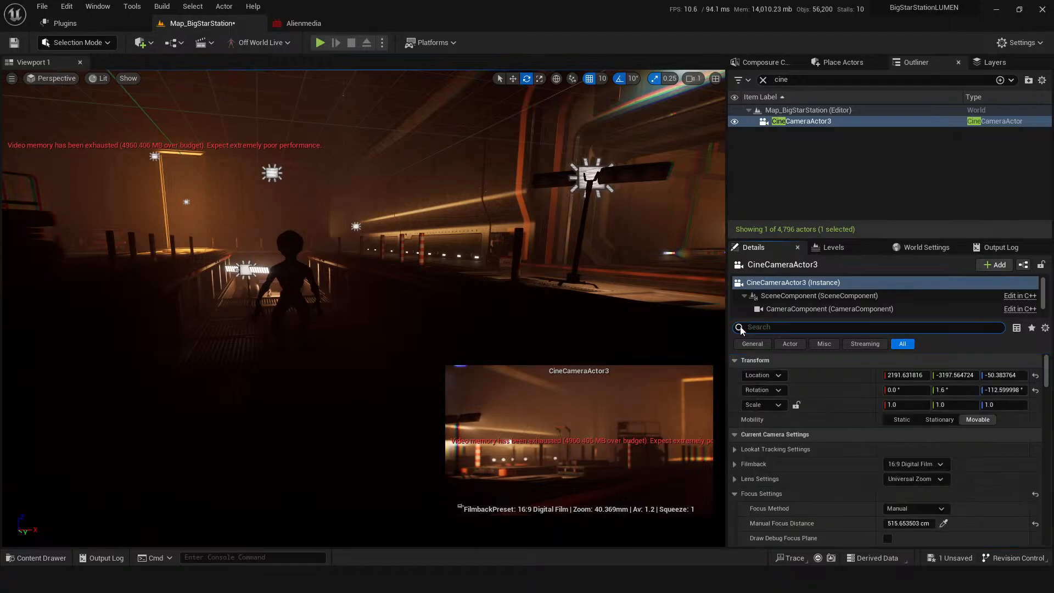
# Clear the actor filter and select the 0020_comp element in Composure to check its target camera
pyautogui.click(763, 80)
pyautogui.click(769, 64)
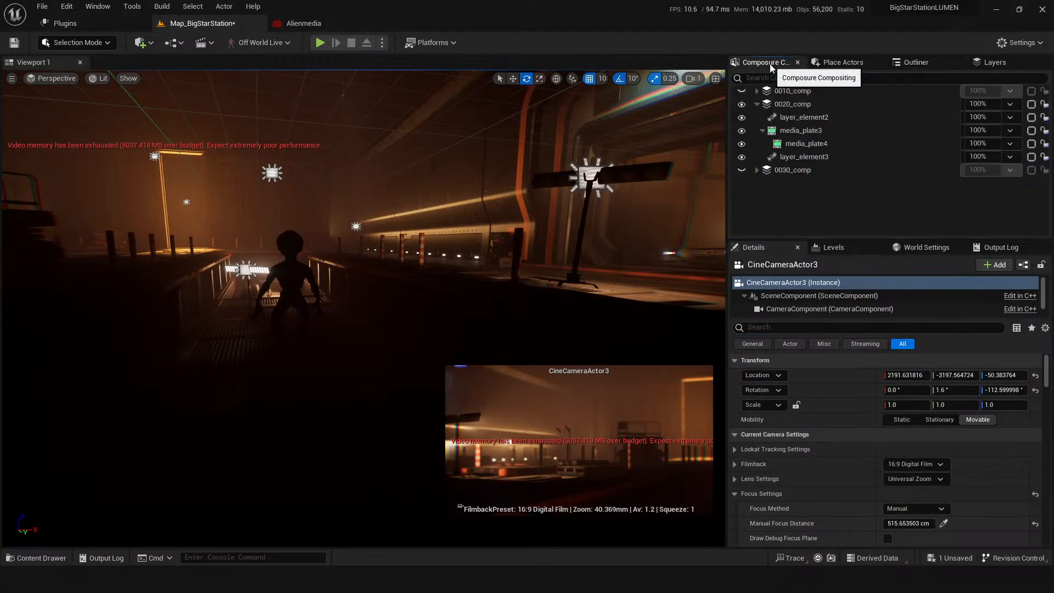
pyautogui.click(785, 106)
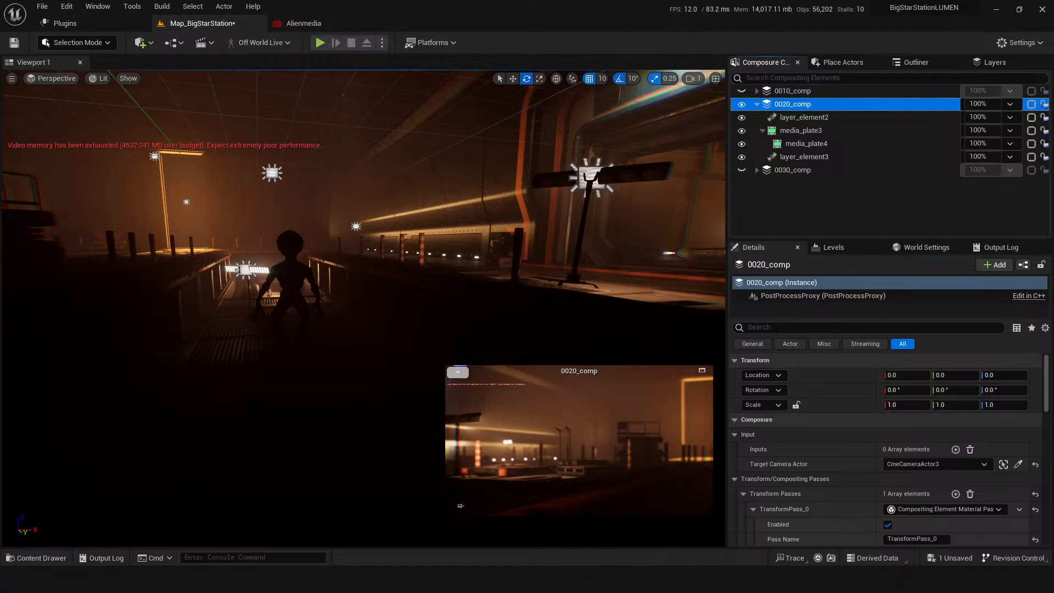
# Filter the level's actors for "cine" again and reselect CineCameraActor3
pyautogui.click(915, 62)
pyautogui.click(912, 80)
pyautogui.write('cine')
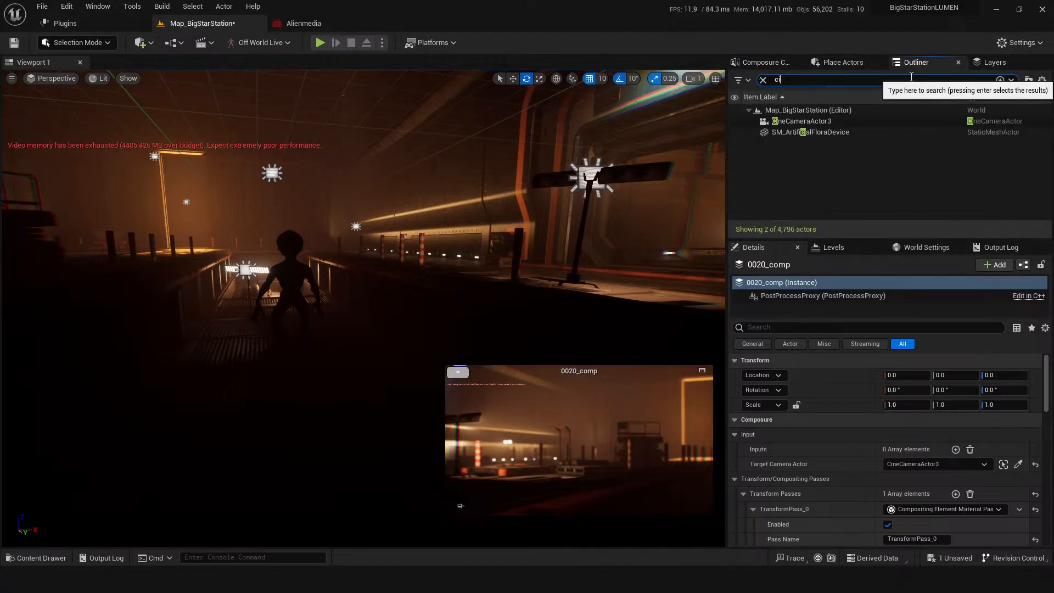
pyautogui.click(815, 119)
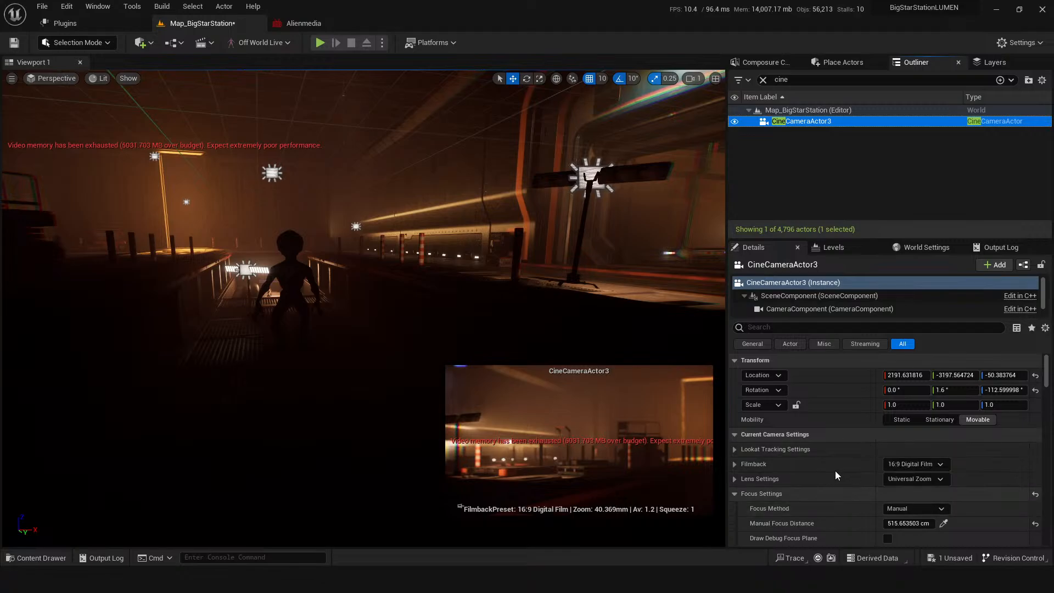
# Enlarge the area showing the camera's properties, making it both taller and wider
pyautogui.scroll(-1, 818, 462)
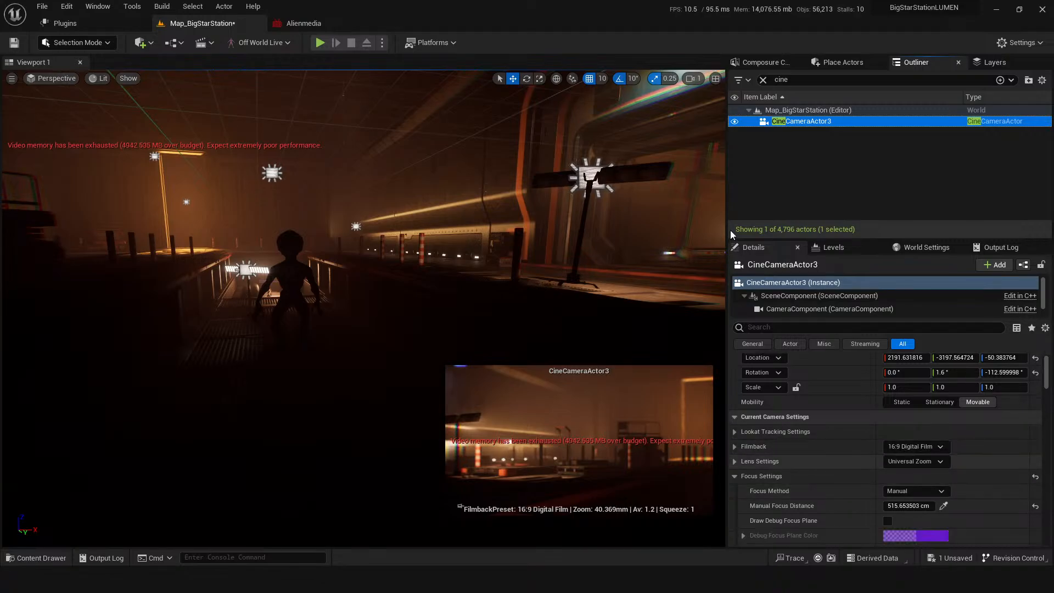
pyautogui.moveTo(729, 241); pyautogui.dragTo(730, 169)
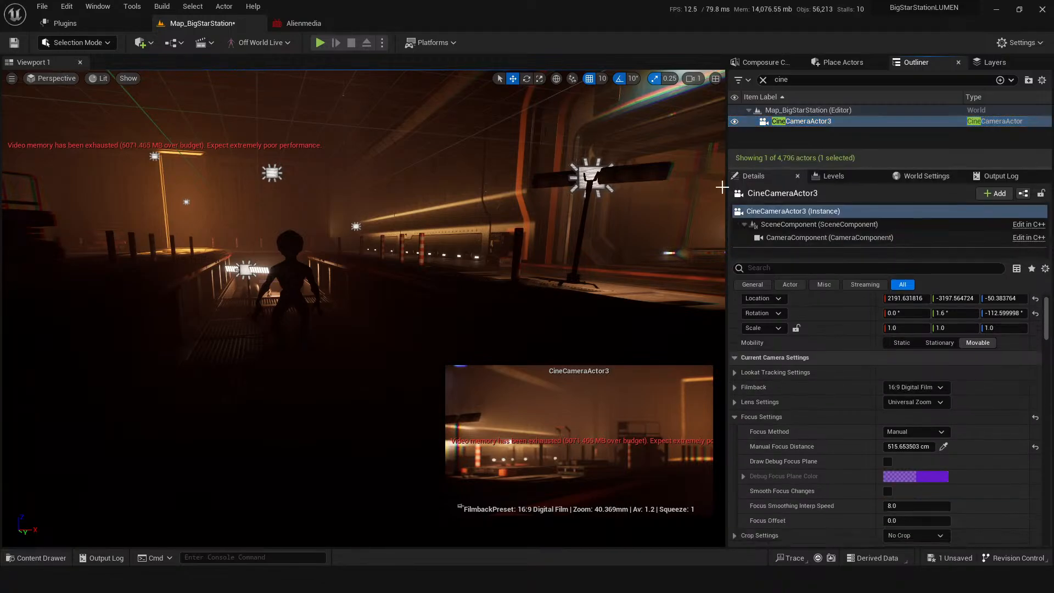
pyautogui.moveTo(672, 192); pyautogui.dragTo(652, 192)
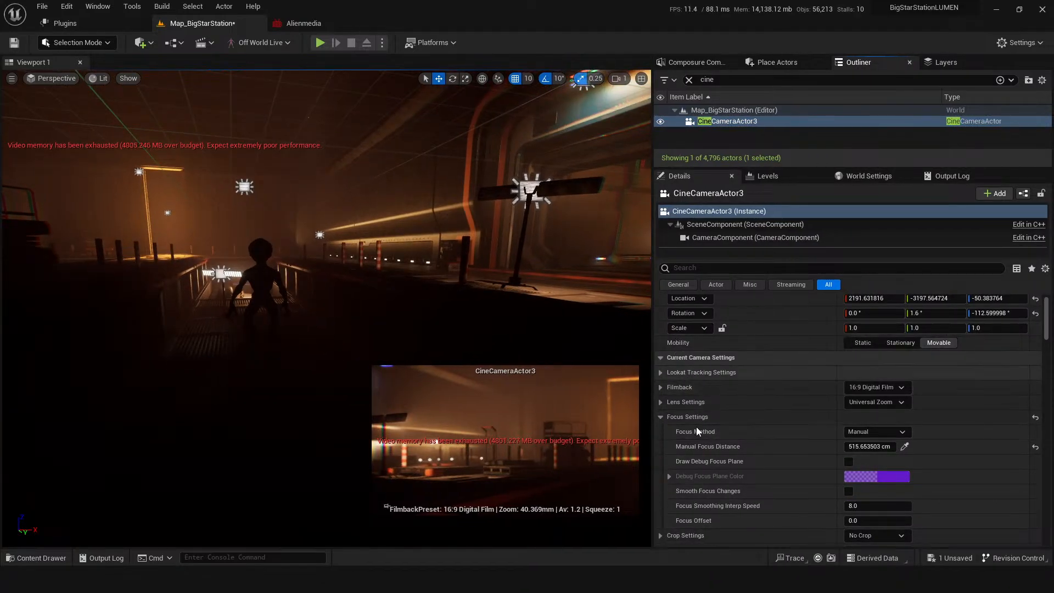
# Review CineCameraActor3's focus, focal length and aperture settings, followed by its camera options and post-process lens properties
pyautogui.scroll(-4, 703, 420)
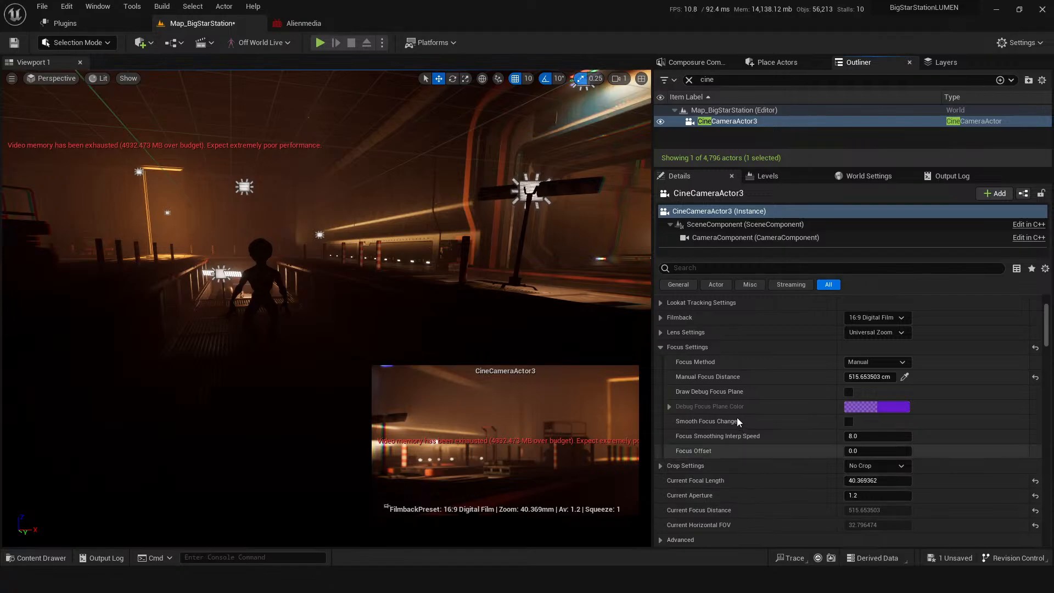
pyautogui.scroll(2, 735, 416)
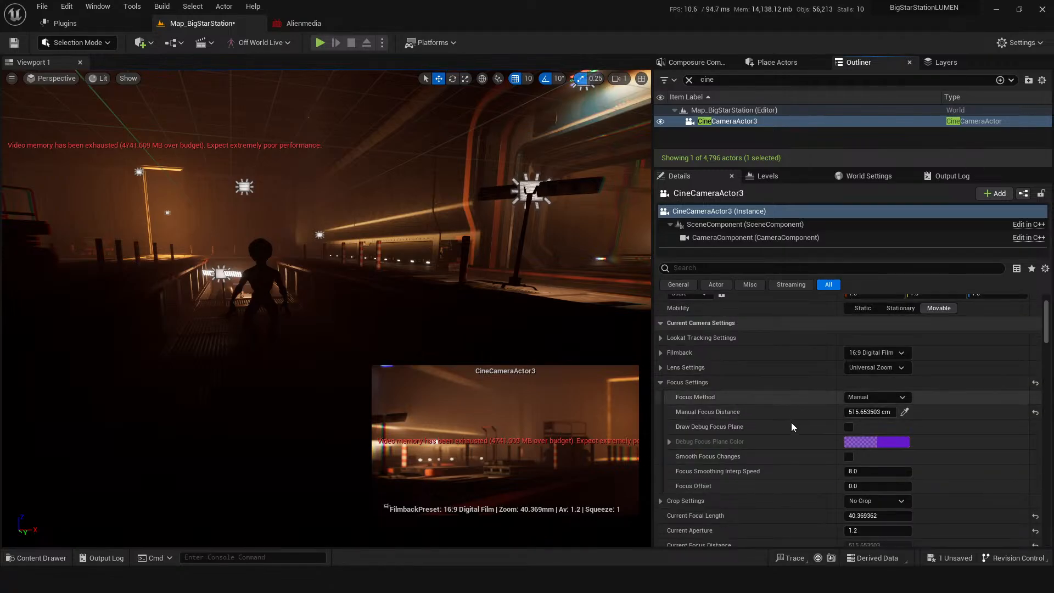
pyautogui.scroll(-3, 793, 443)
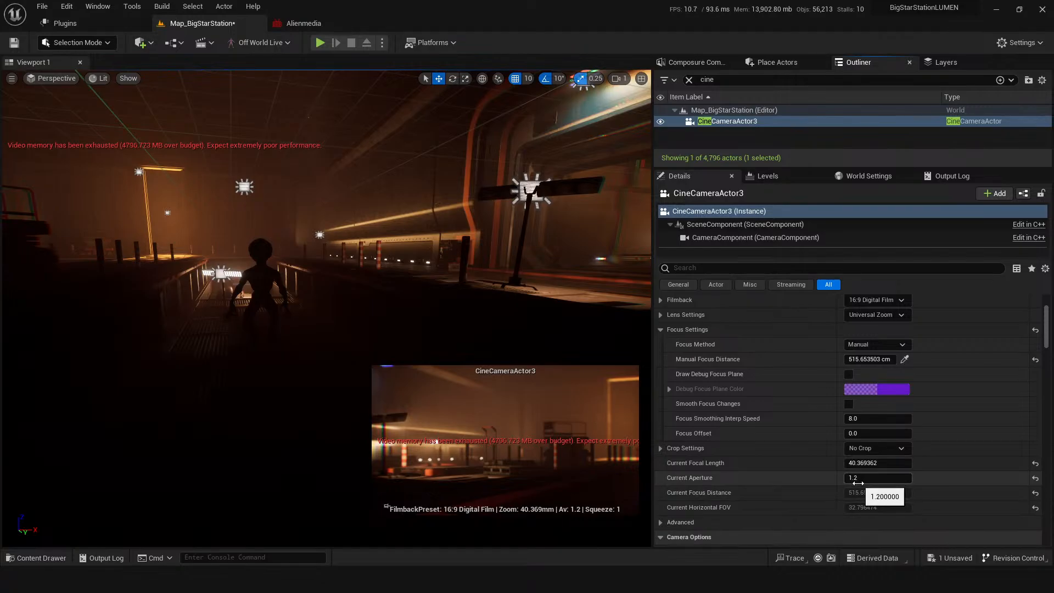
pyautogui.scroll(-4, 769, 378)
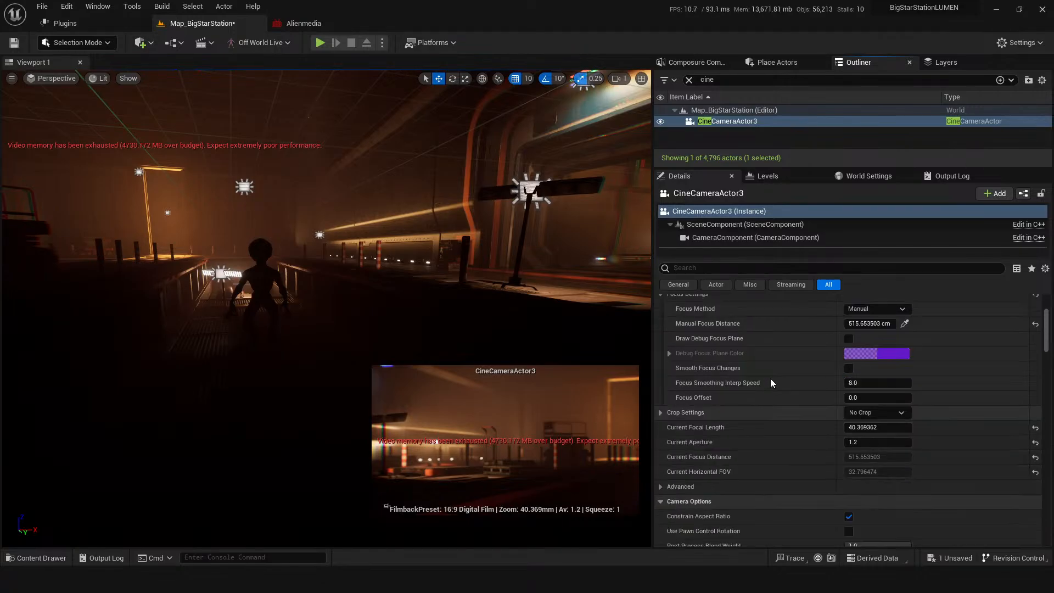
pyautogui.scroll(-7, 752, 388)
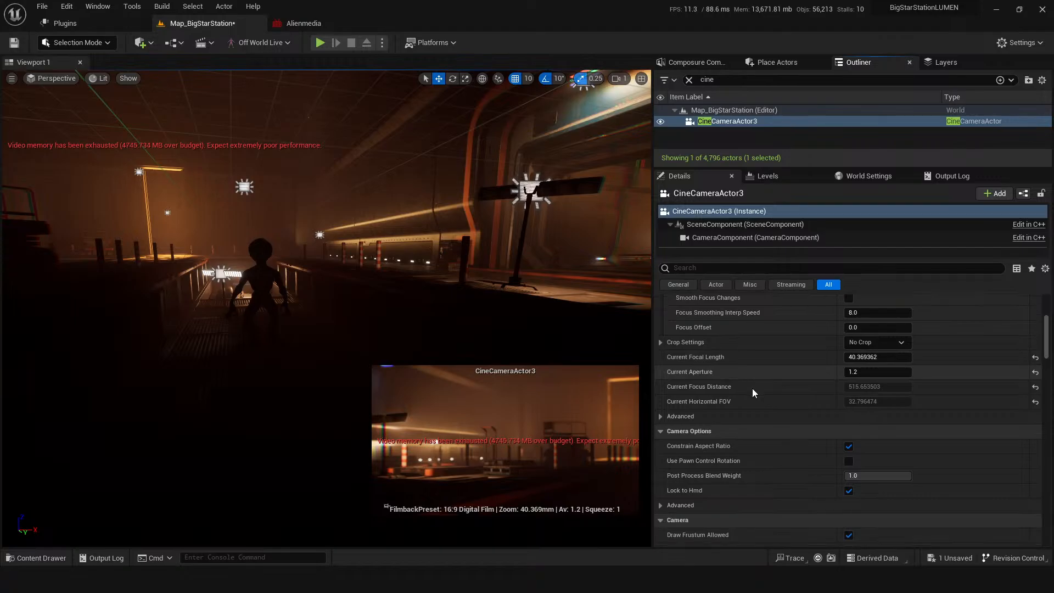
pyautogui.scroll(-8, 752, 388)
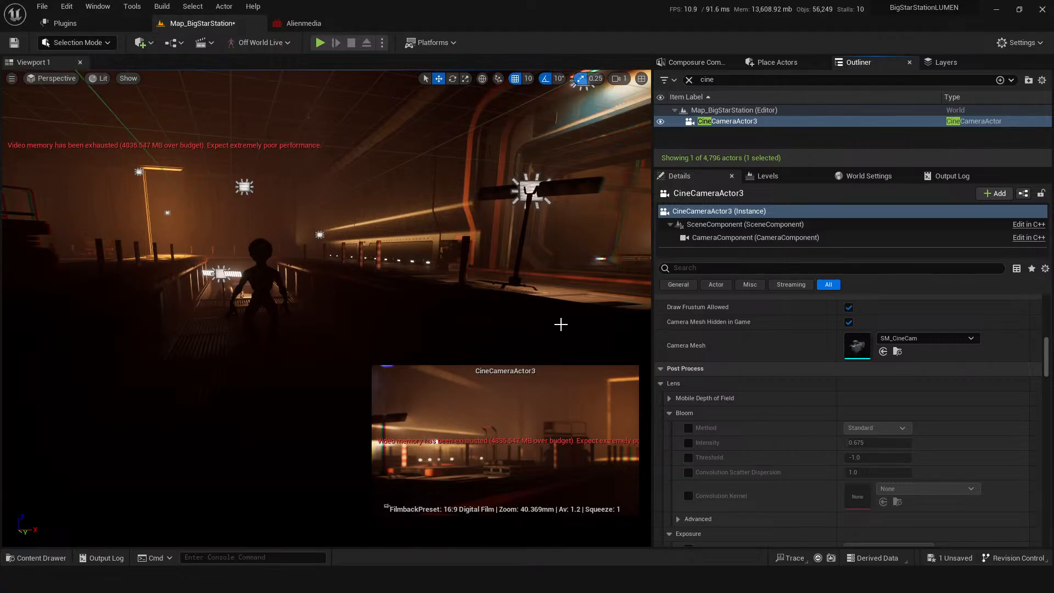
# Select CineCameraActor3 in the LS_Alien_2 sequence, examine its camera and transform tracks, and minimize Sequencer
pyautogui.click(560, 324)
pyautogui.hotkey('ctrl', 'space')
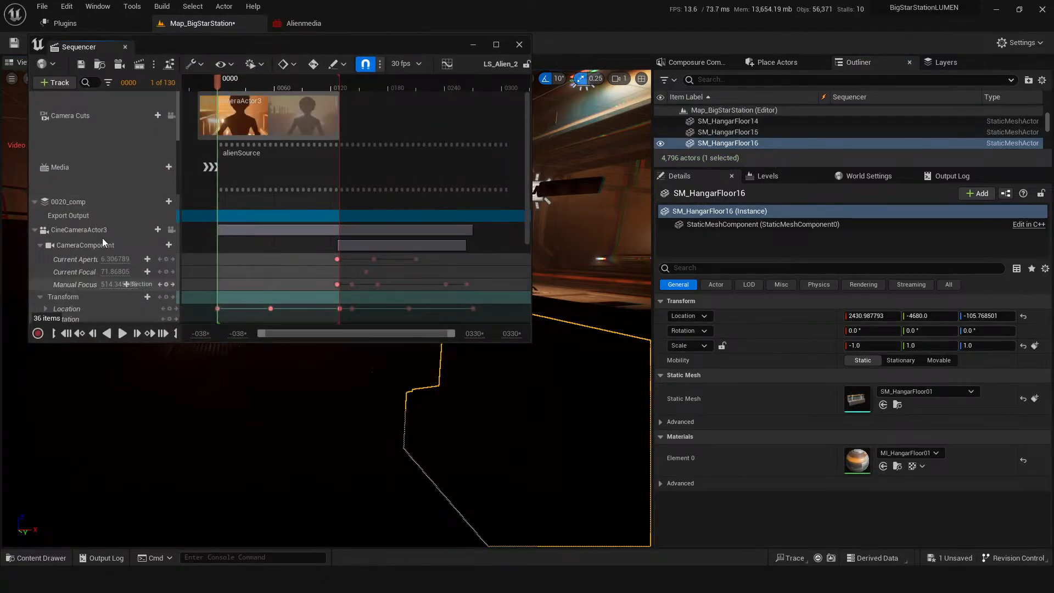
pyautogui.click(93, 231)
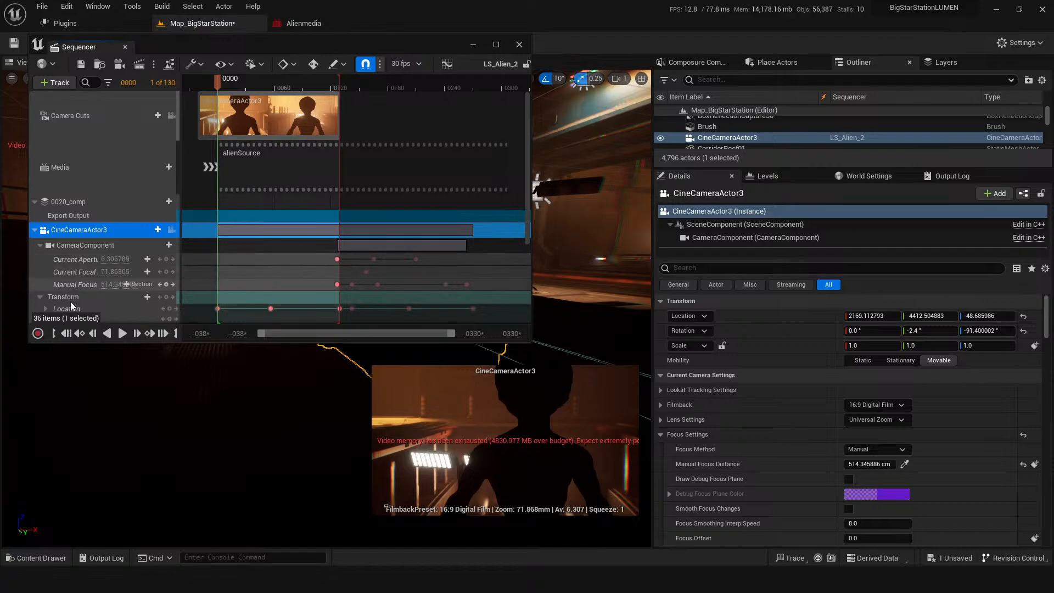
pyautogui.scroll(-3, 120, 269)
pyautogui.scroll(-2, 119, 269)
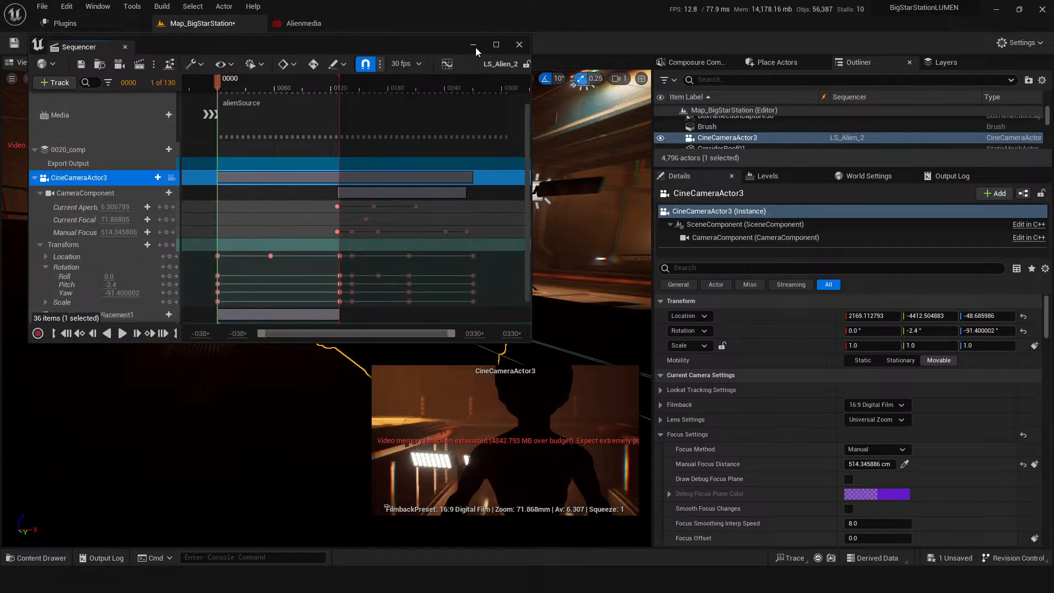
pyautogui.click(474, 45)
# Try a current aperture of 2.444475 on CineCameraActor3, and undo that edit
pyautogui.scroll(-3, 730, 445)
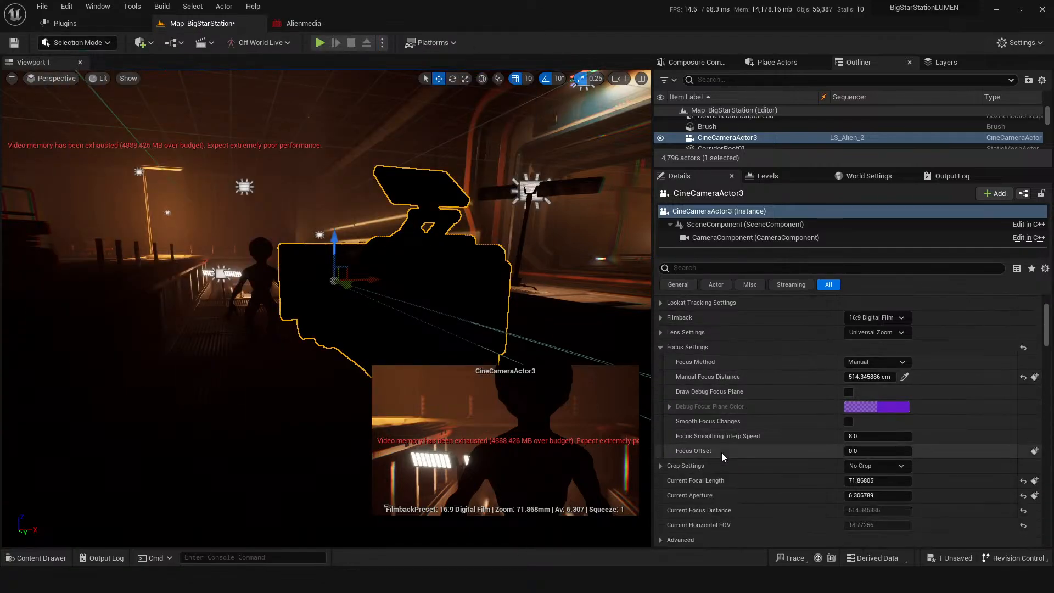
pyautogui.scroll(-2, 721, 452)
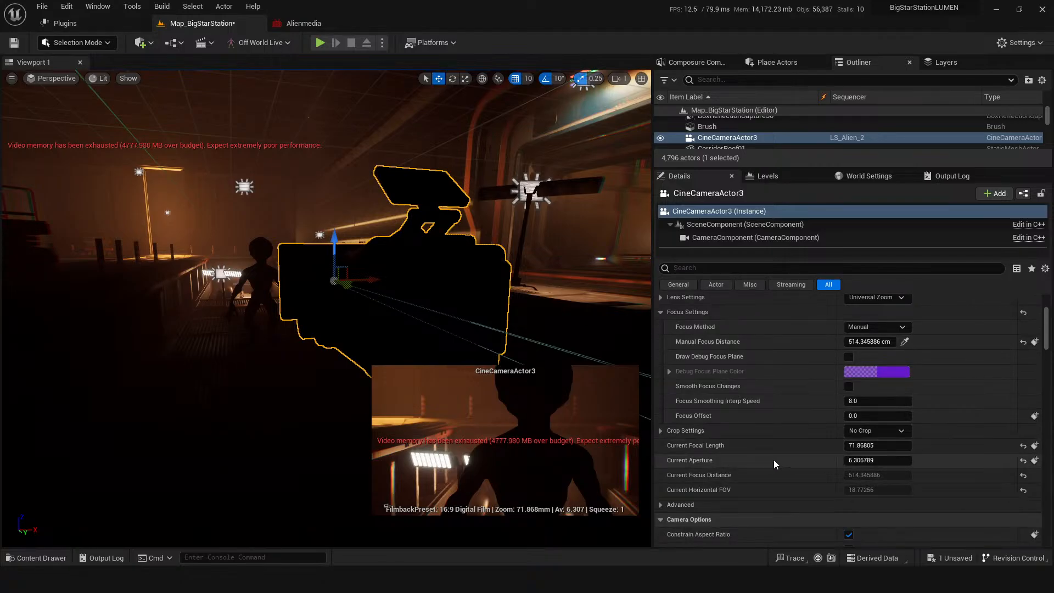
pyautogui.click(861, 459)
pyautogui.write('1.2')
pyautogui.press('Return')
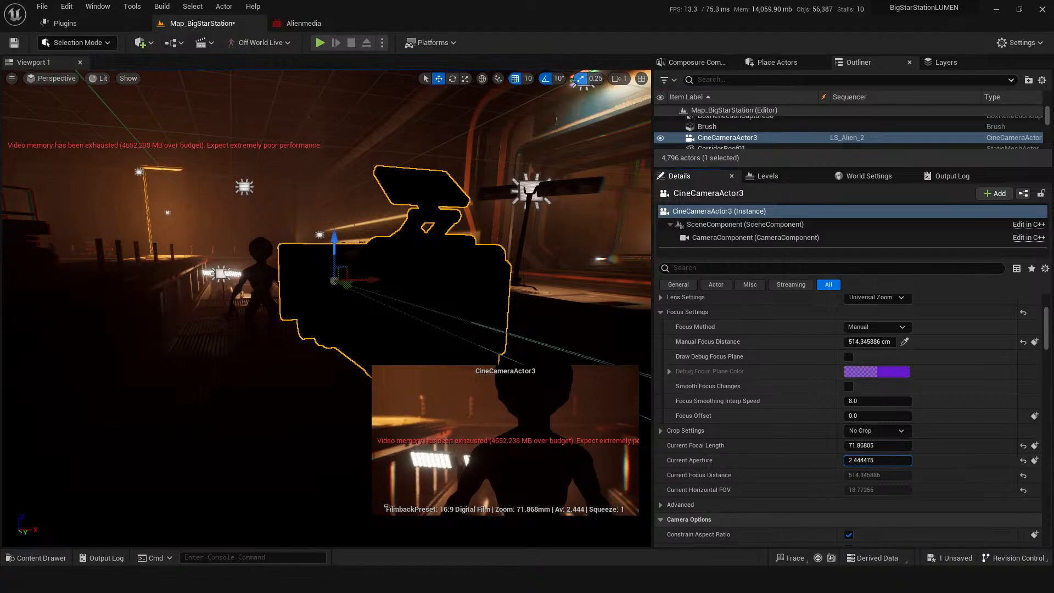
pyautogui.hotkey('ctrl', 'z')
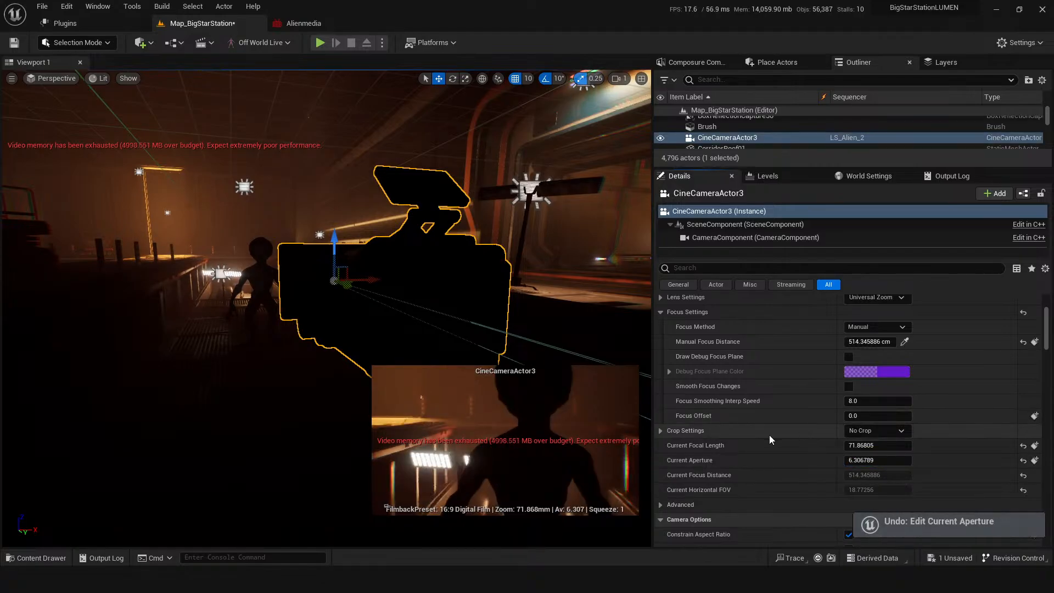
# Look over the camera options of CineCameraActor3 and collapse its Focus Settings group
pyautogui.scroll(-5, 727, 452)
pyautogui.scroll(8, 729, 456)
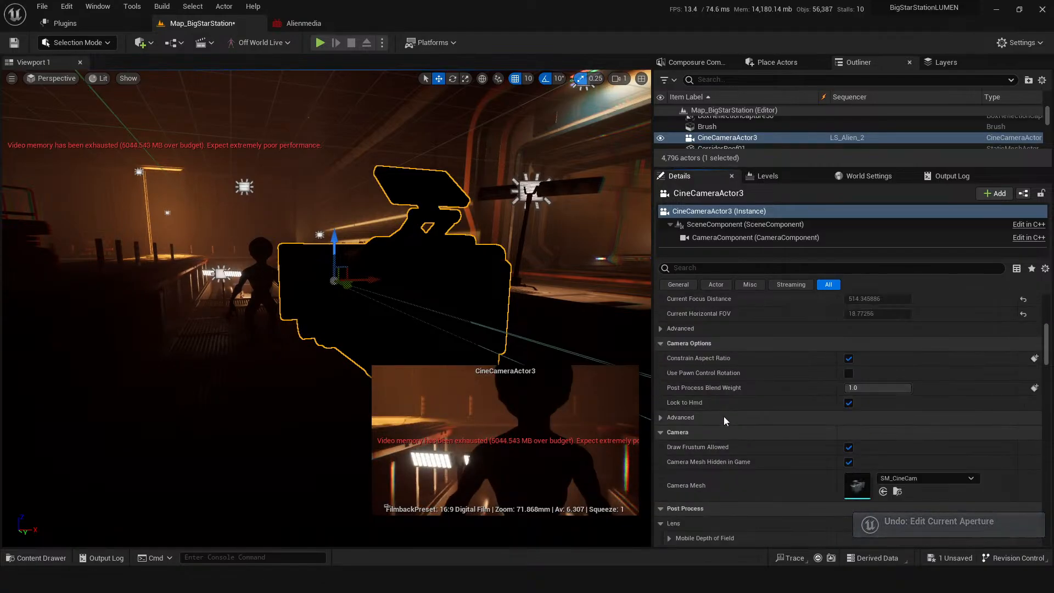
pyautogui.scroll(4, 696, 397)
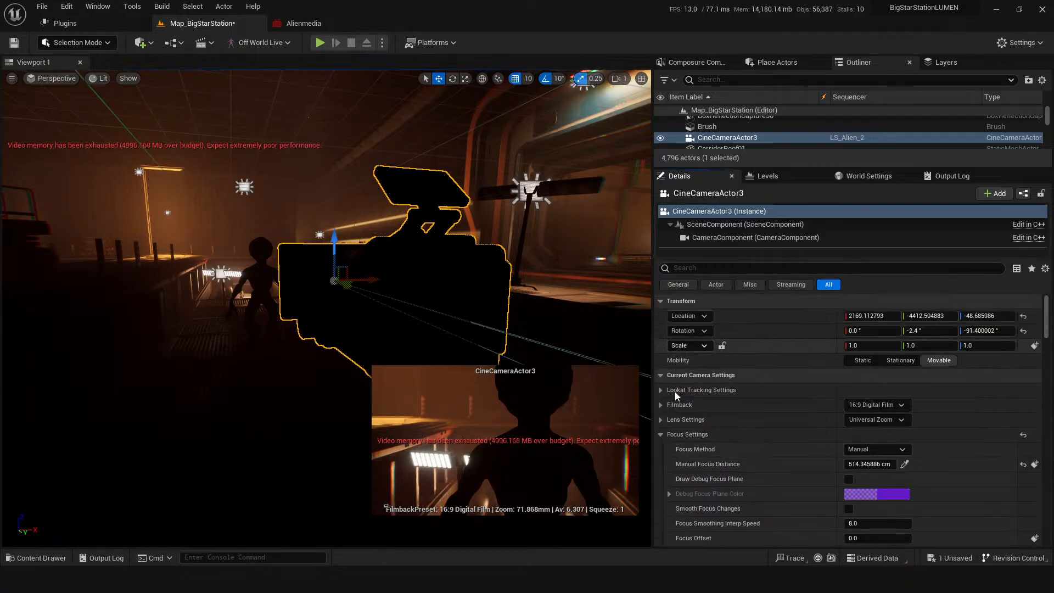
pyautogui.click(660, 434)
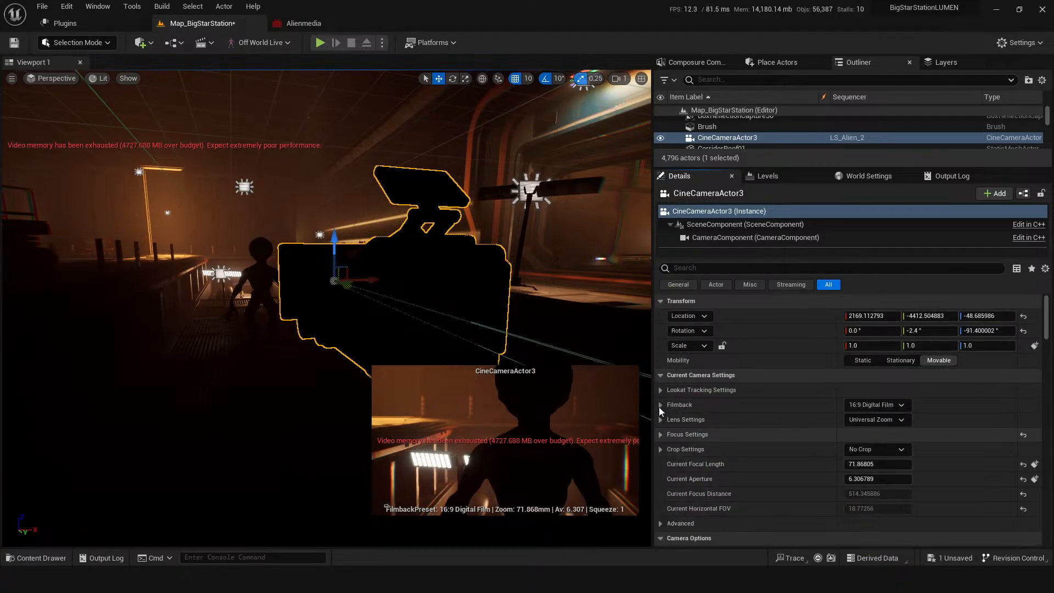
# Search the camera's properties for "expos", compare the exposure settings of CameraComponent and the actor instance, and clear the search
pyautogui.click(695, 269)
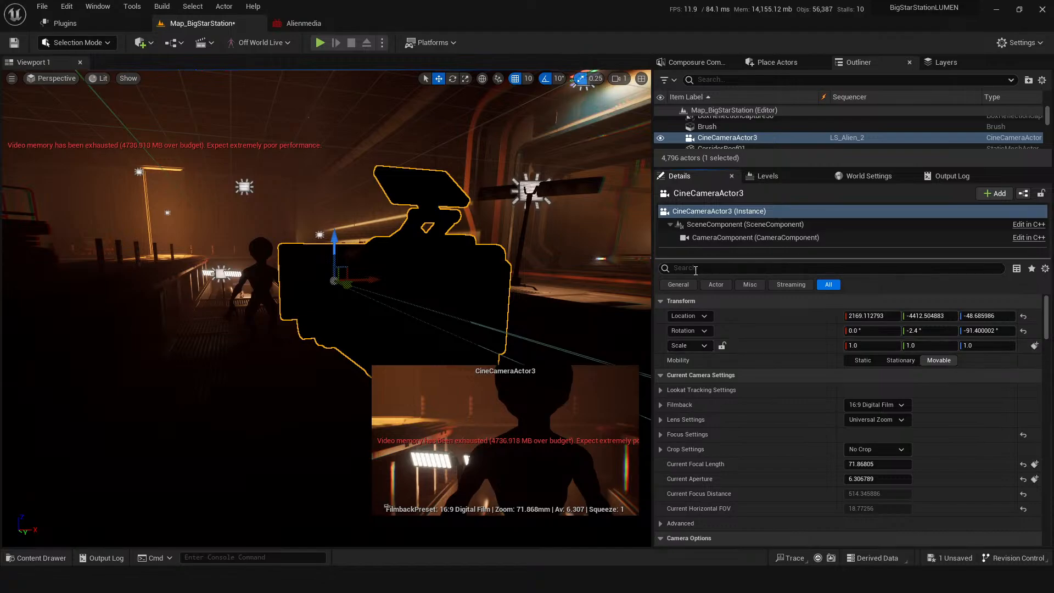
pyautogui.write('expos')
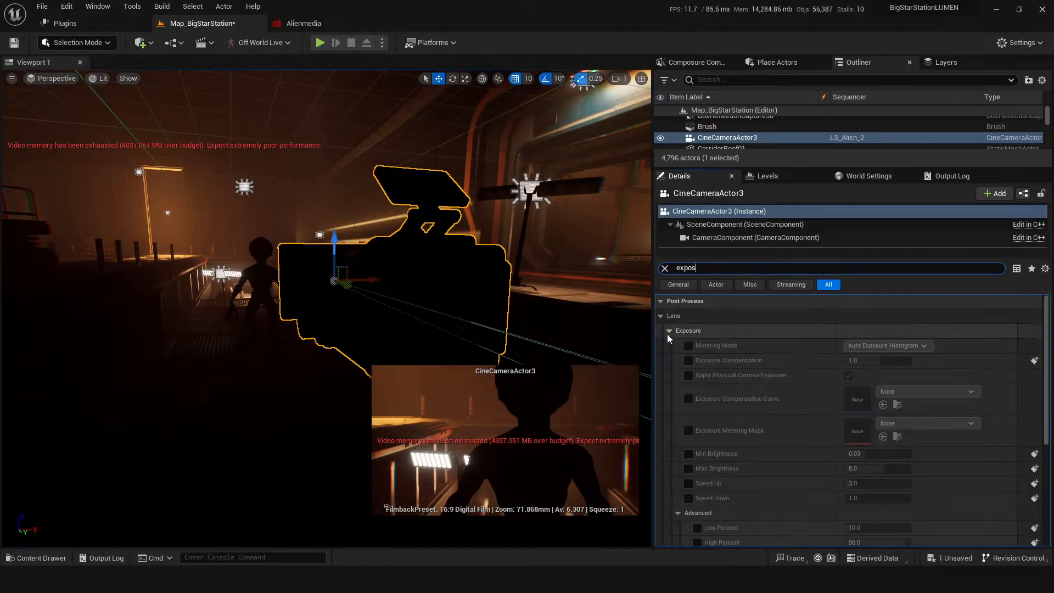
pyautogui.click(730, 238)
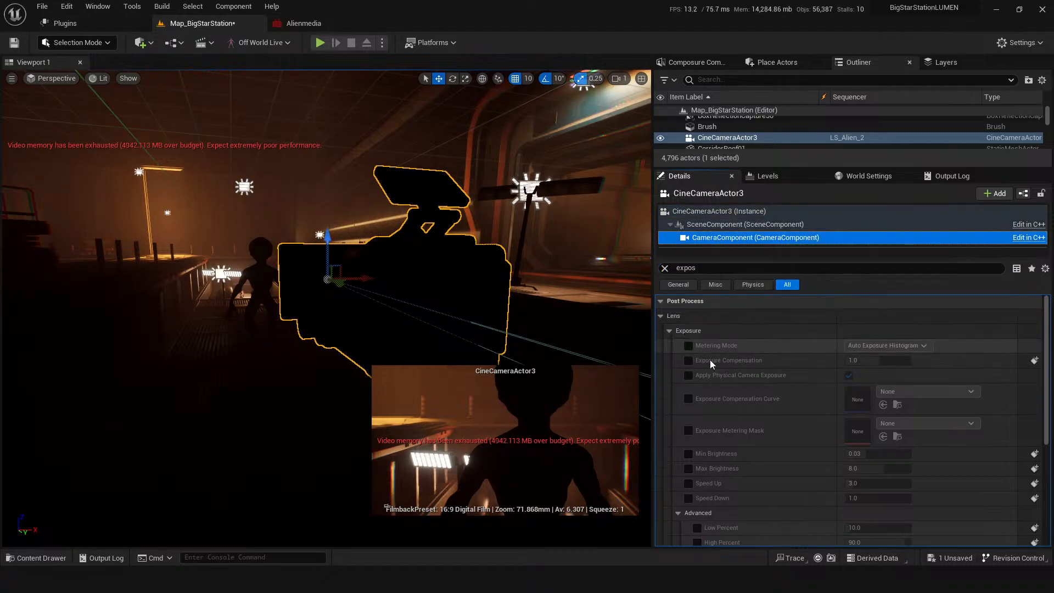
pyautogui.click(696, 213)
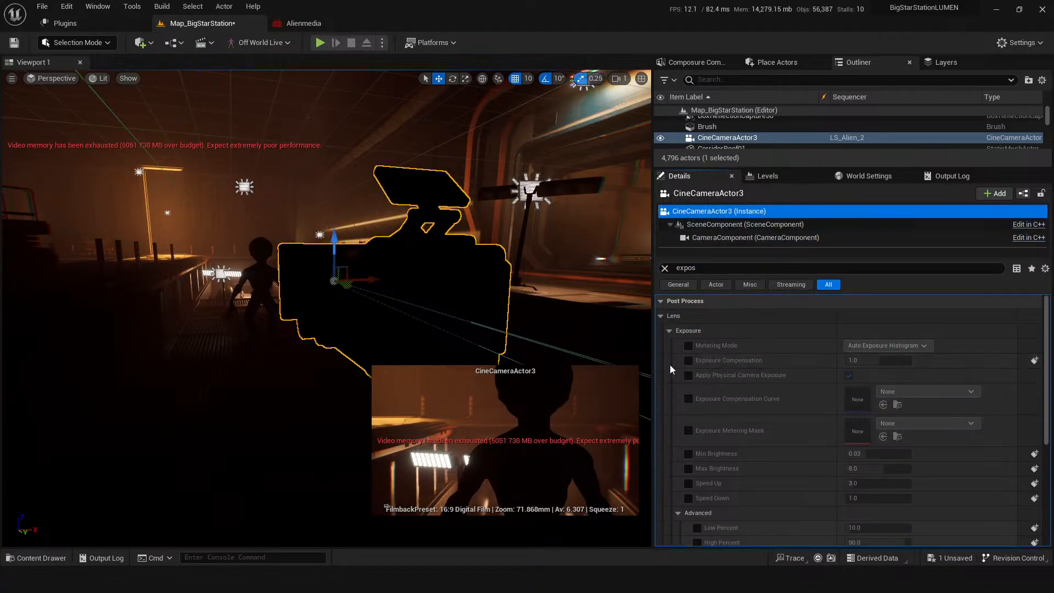
pyautogui.click(665, 269)
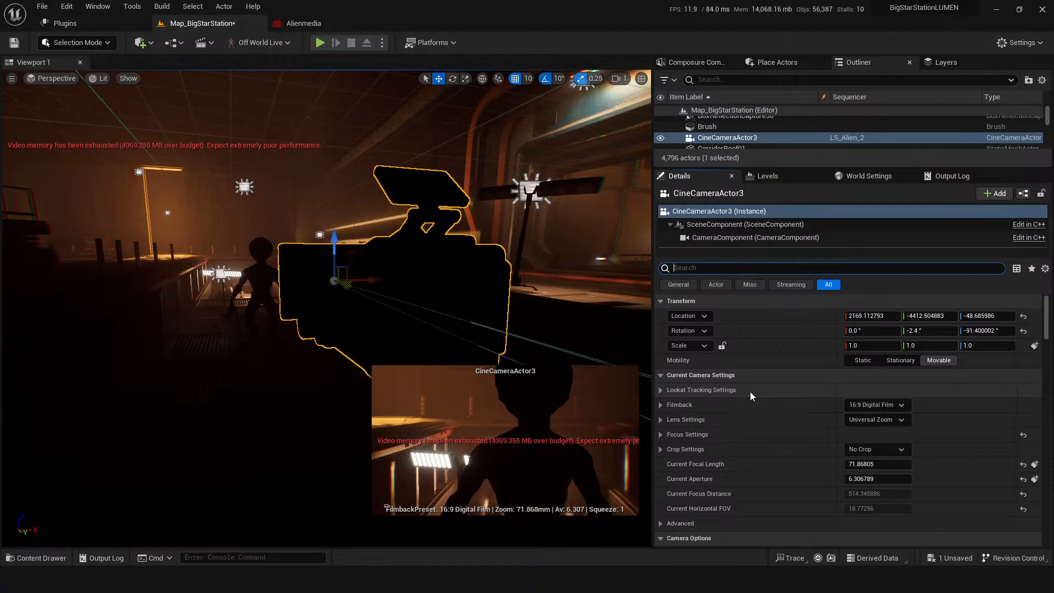
# Select the 0020_comp element in Composure and check the version of the Off World Live plugin
pyautogui.click(689, 64)
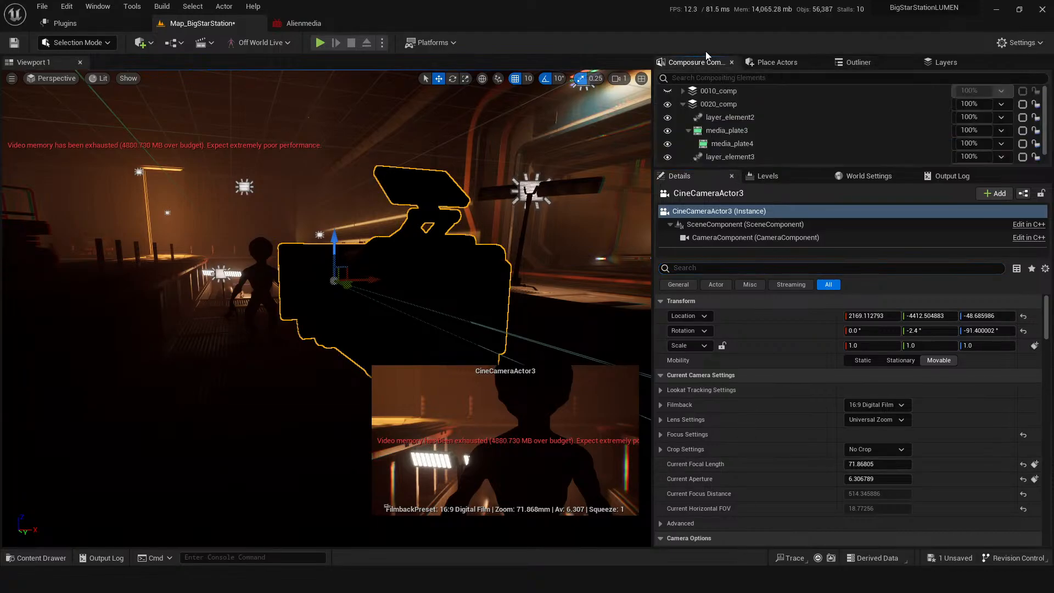
pyautogui.click(720, 103)
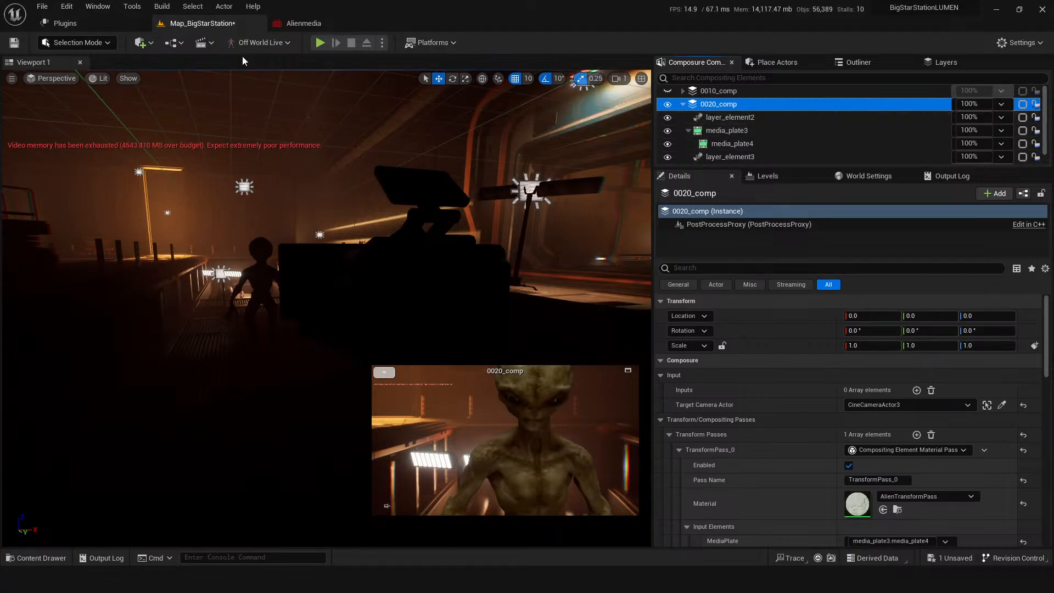
pyautogui.click(252, 44)
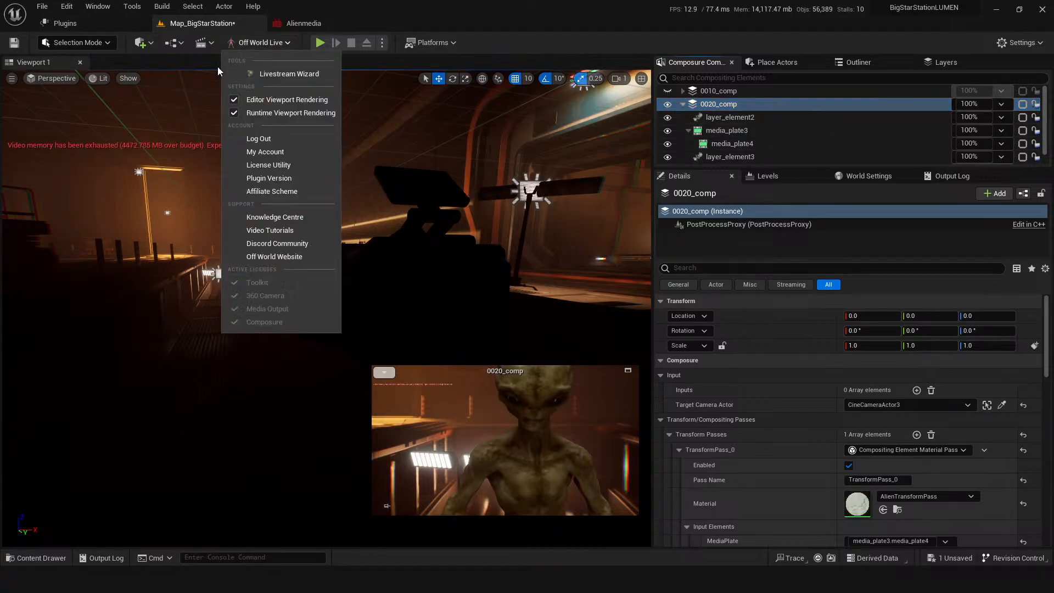
pyautogui.click(278, 178)
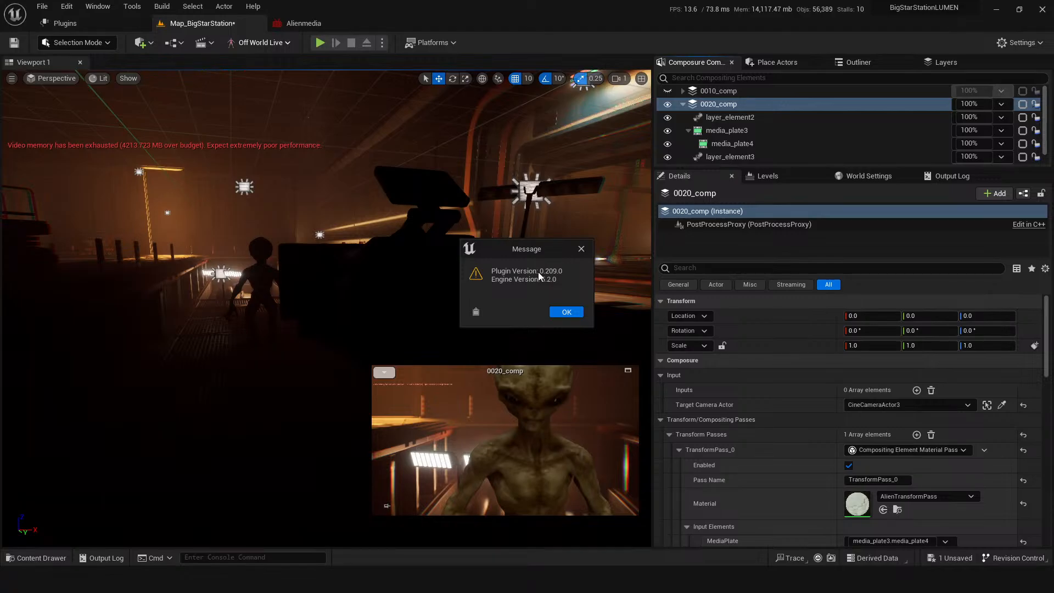
pyautogui.click(581, 249)
# Save the level, and look up the NewLevelSequence asset's details in the project's Content folder
pyautogui.click(13, 42)
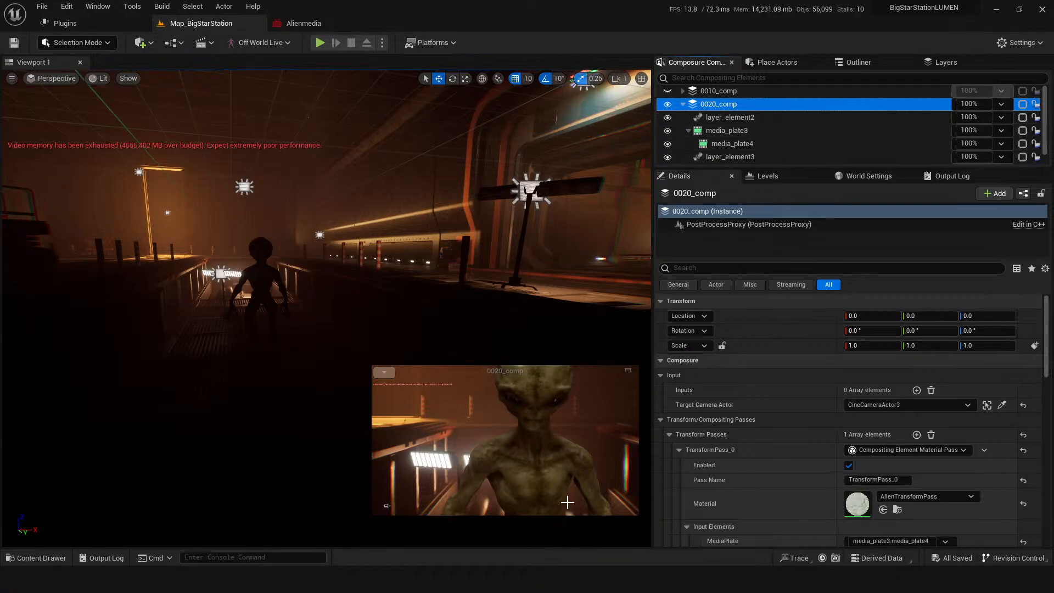
pyautogui.click(339, 322)
pyautogui.hotkey('ctrl', 'space')
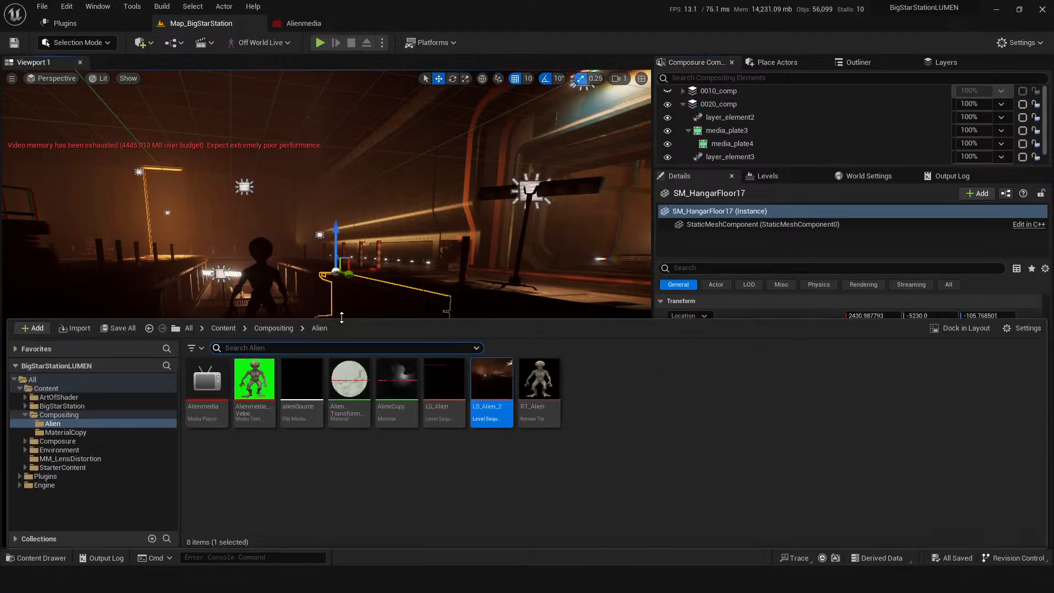
pyautogui.click(223, 329)
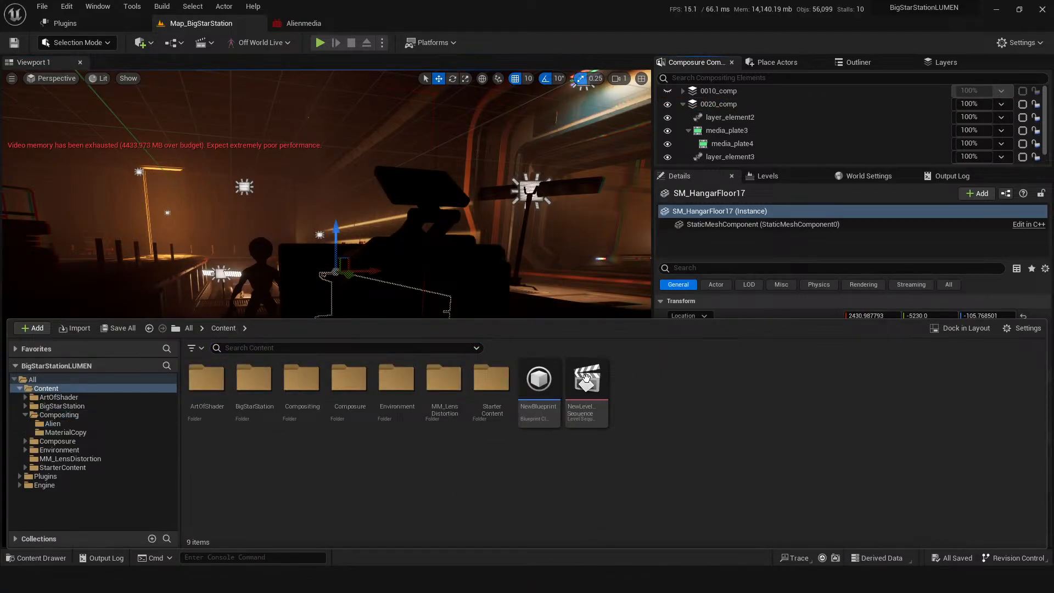
pyautogui.moveTo(589, 378)
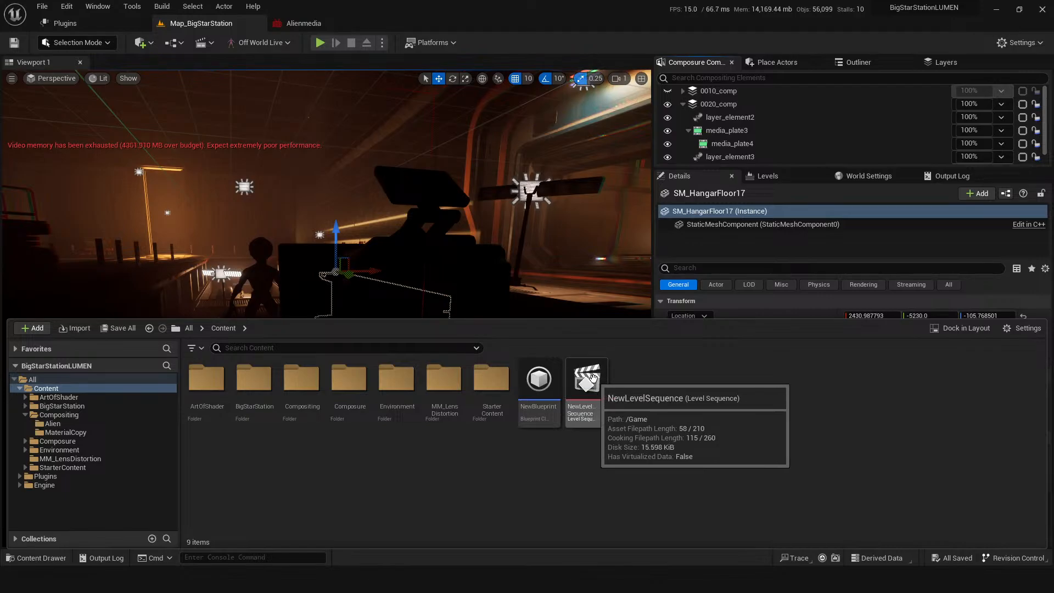
pyautogui.hotkey('ctrl', 'space')
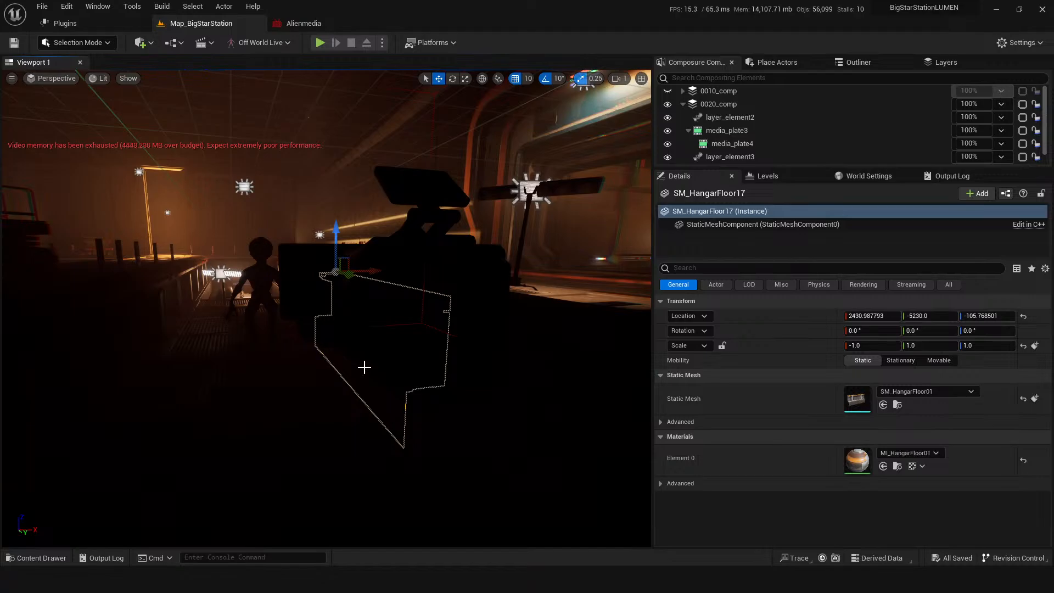
pyautogui.click(335, 230)
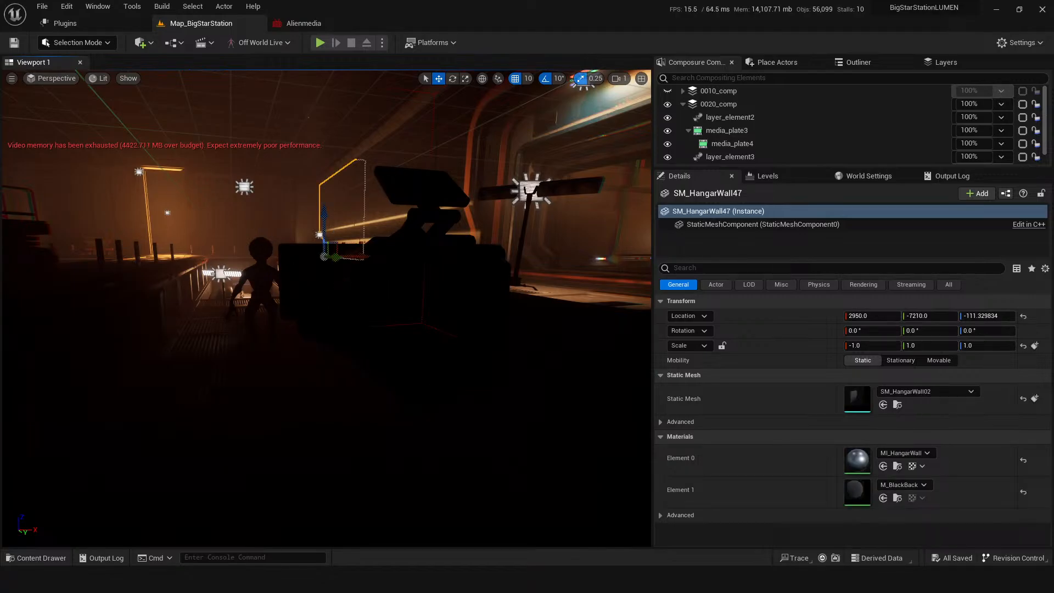
pyautogui.click(260, 248)
pyautogui.moveTo(309, 408); pyautogui.dragTo(313, 464)
pyautogui.click(310, 408)
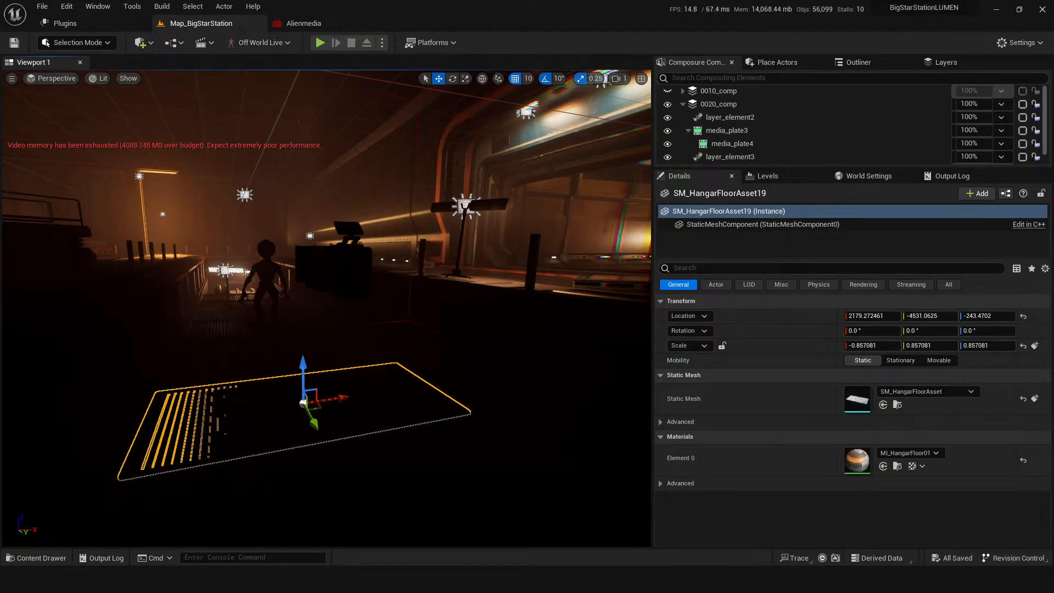
pyautogui.scroll(3, 412, 447)
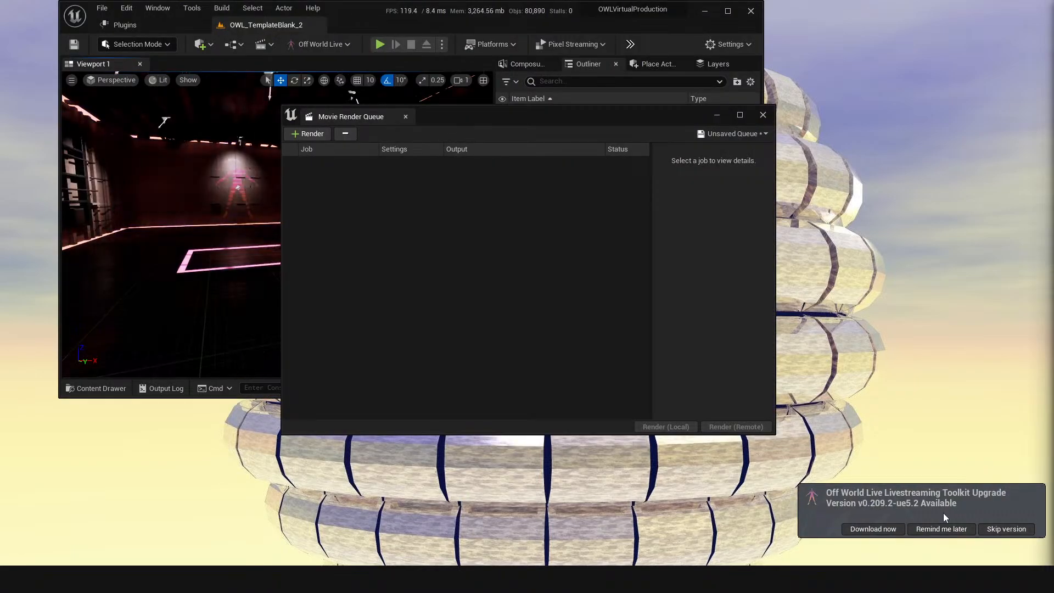
# Postpone the toolkit upgrade reminder and close the empty Movie Render Queue in the OWLVirtualProduction project, with its editor window maximized
pyautogui.click(941, 528)
pyautogui.click(763, 115)
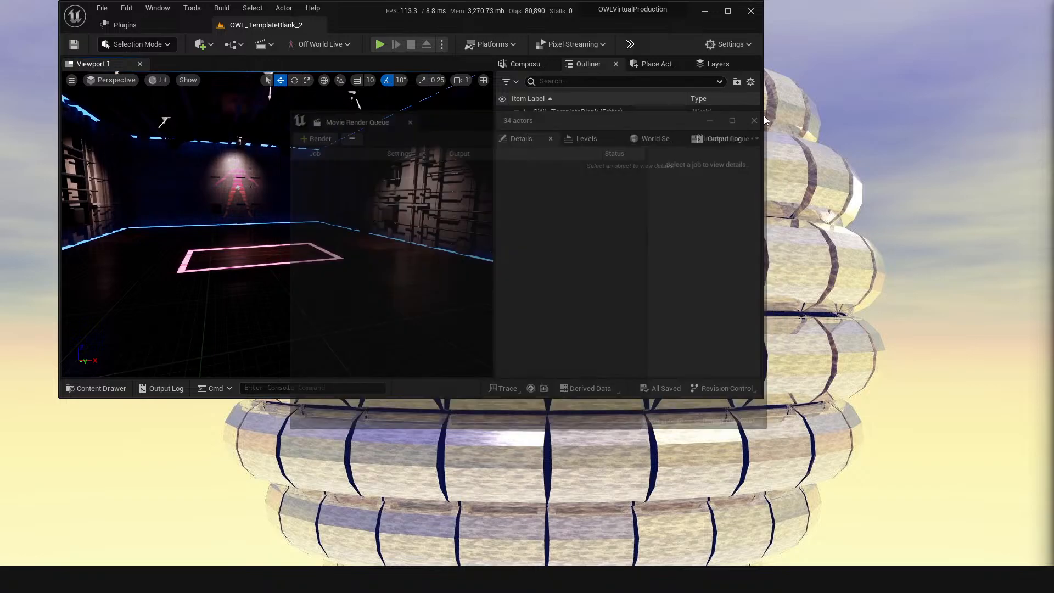
pyautogui.doubleClick(365, 17)
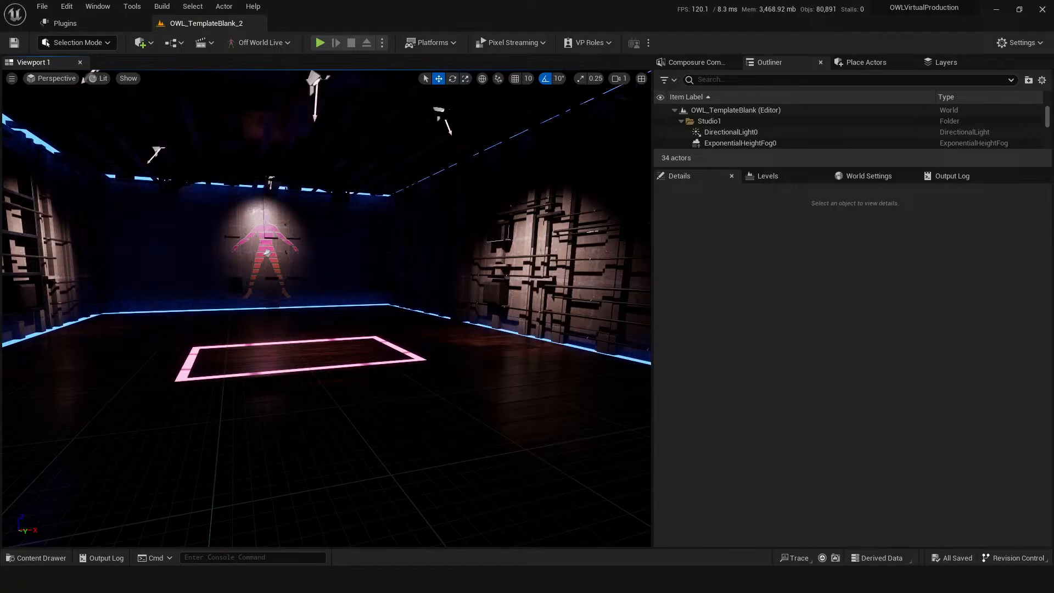
# Save the current OWL_TemplateBlank_2 level
pyautogui.moveTo(394, 514); pyautogui.dragTo(398, 472)
pyautogui.hotkey('ctrl', 's')
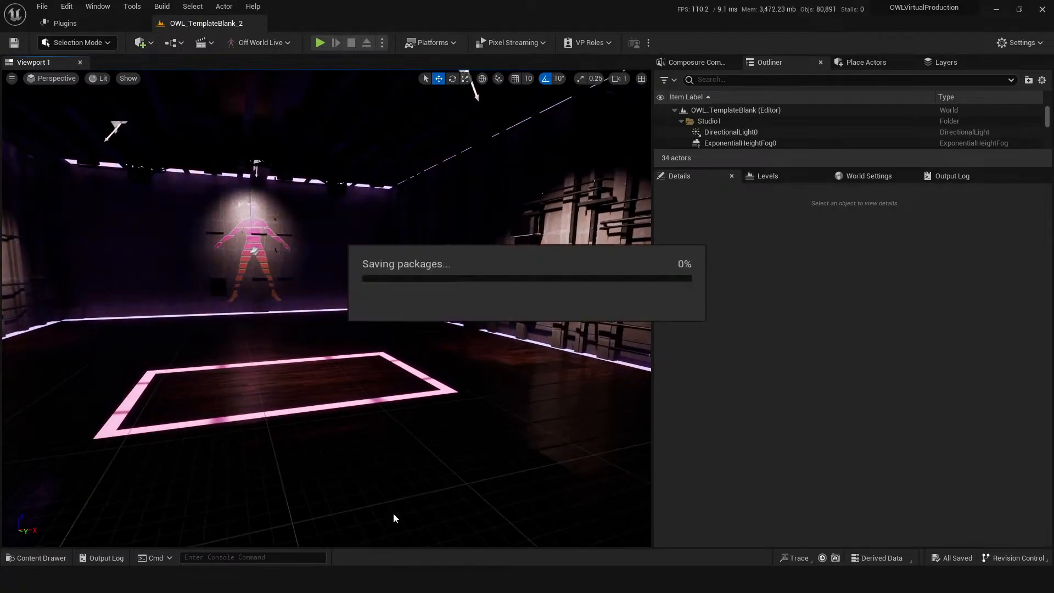
pyautogui.moveTo(348, 434); pyautogui.dragTo(354, 467)
# Browse the project's Content folder and examine what the Podcasttemplate and LevelPrototyping folders contain
pyautogui.hotkey('ctrl', 'space')
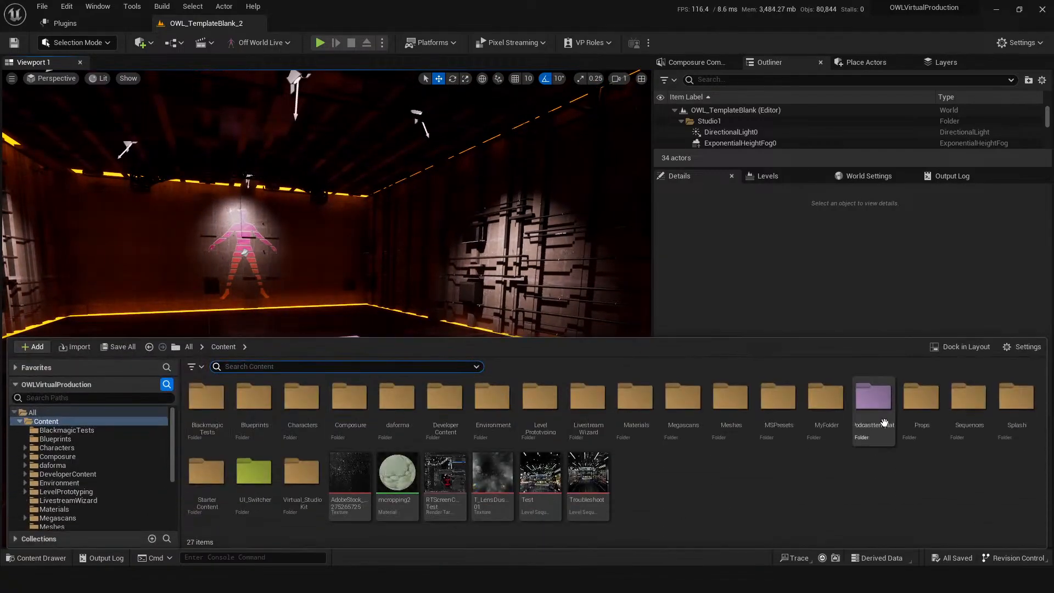
pyautogui.doubleClick(884, 422)
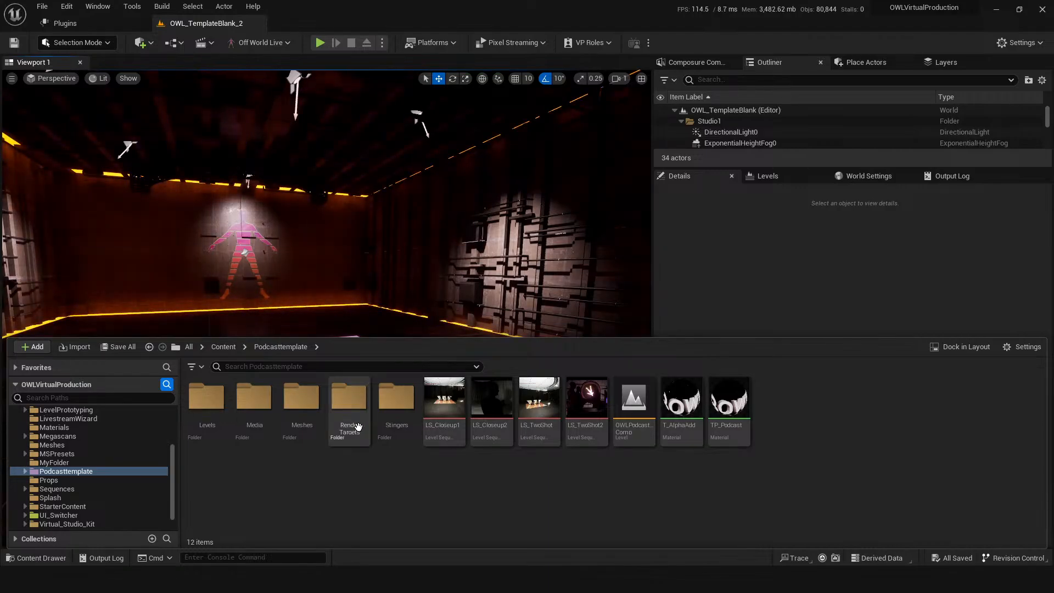
pyautogui.click(230, 346)
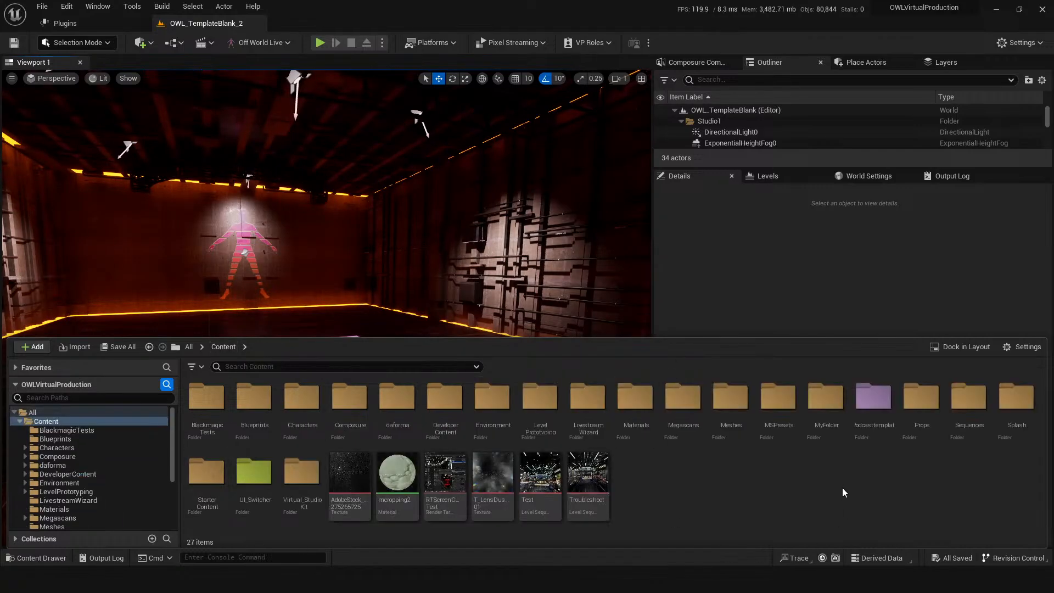
pyautogui.doubleClick(541, 406)
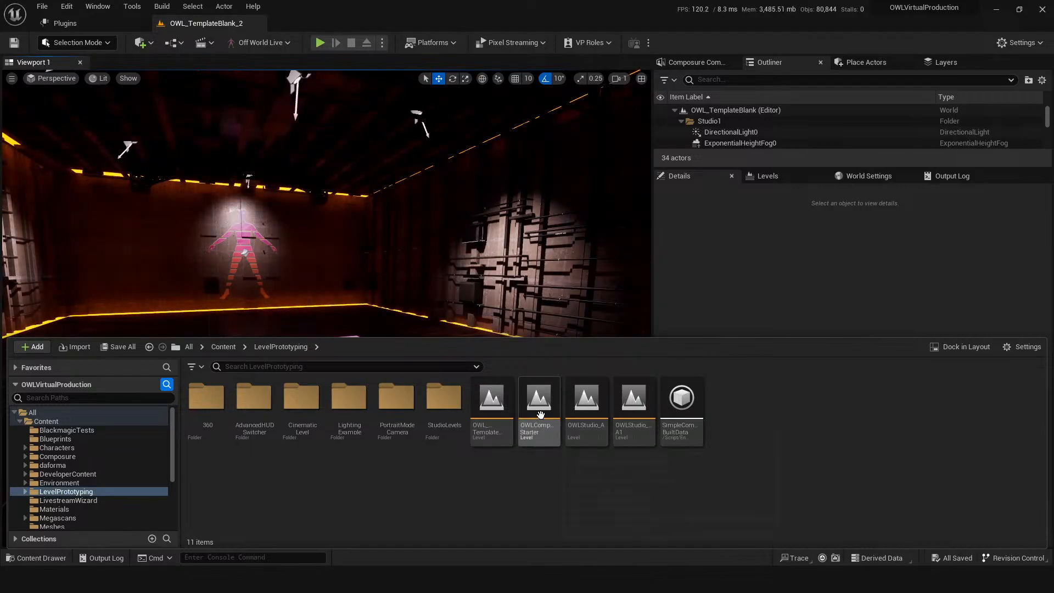
pyautogui.moveTo(540, 412)
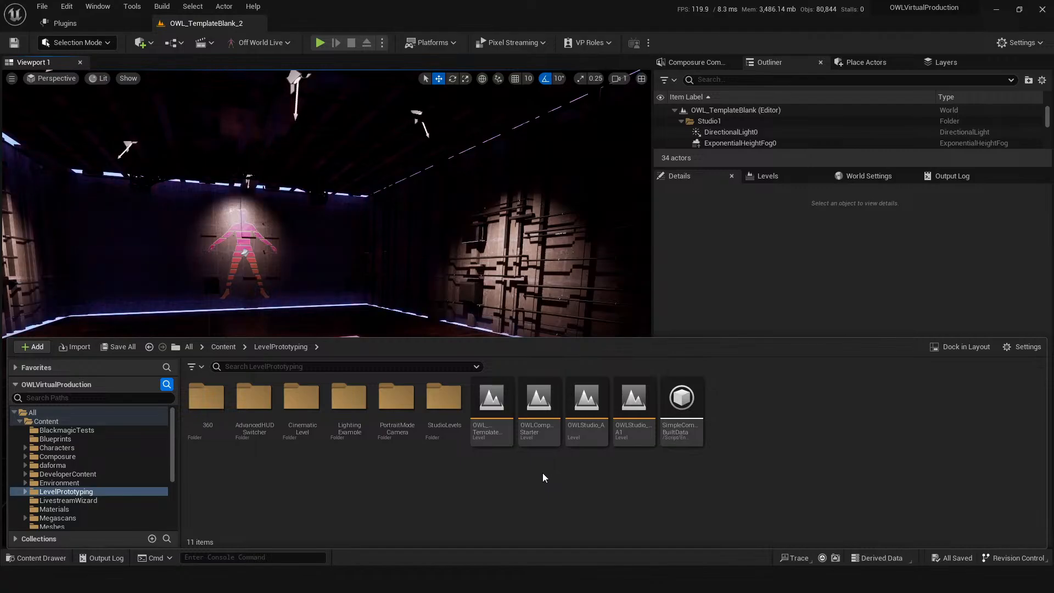
# Return to the Podcasttemplate folder and examine its assets and those of its Stingers subfolder
pyautogui.click(222, 347)
pyautogui.doubleClick(874, 398)
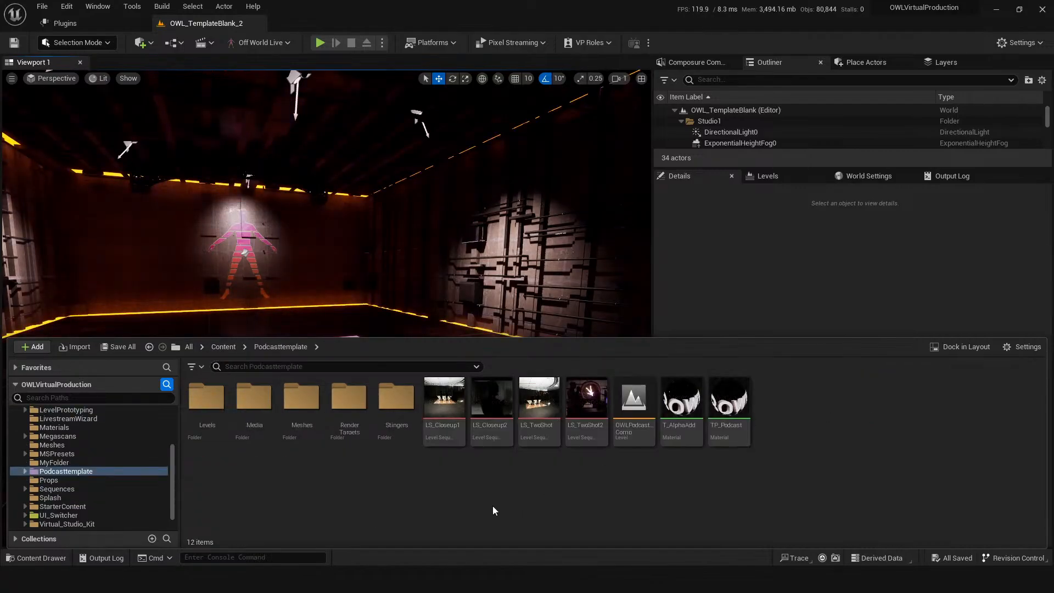
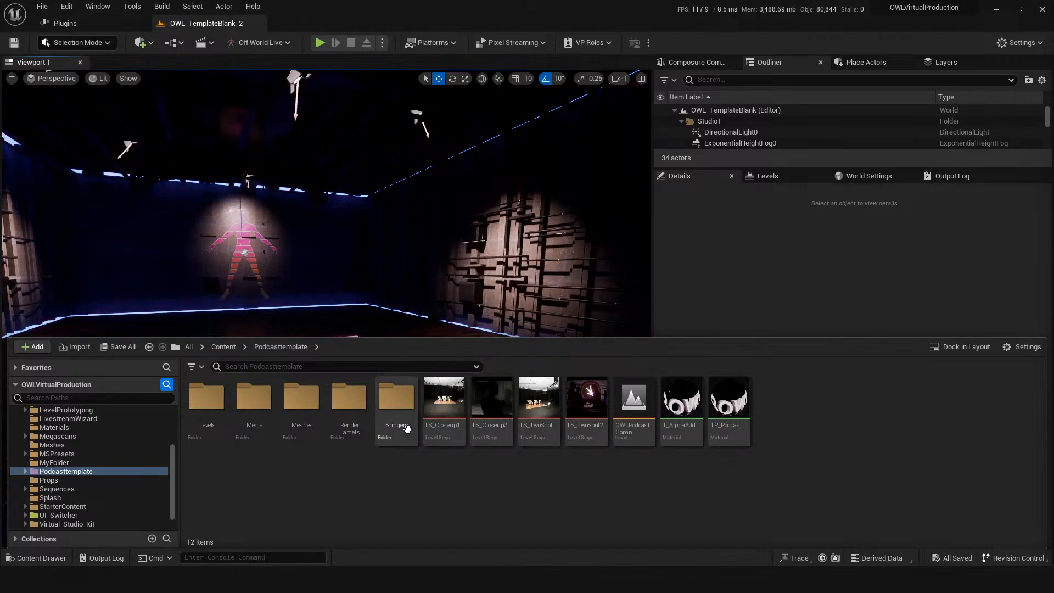
pyautogui.doubleClick(396, 404)
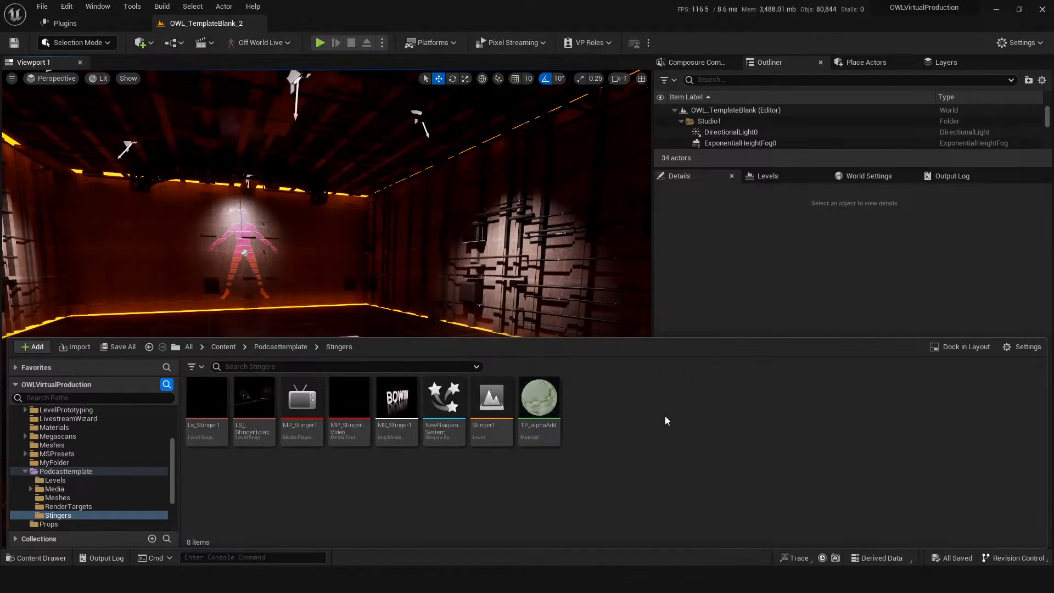
pyautogui.click(280, 346)
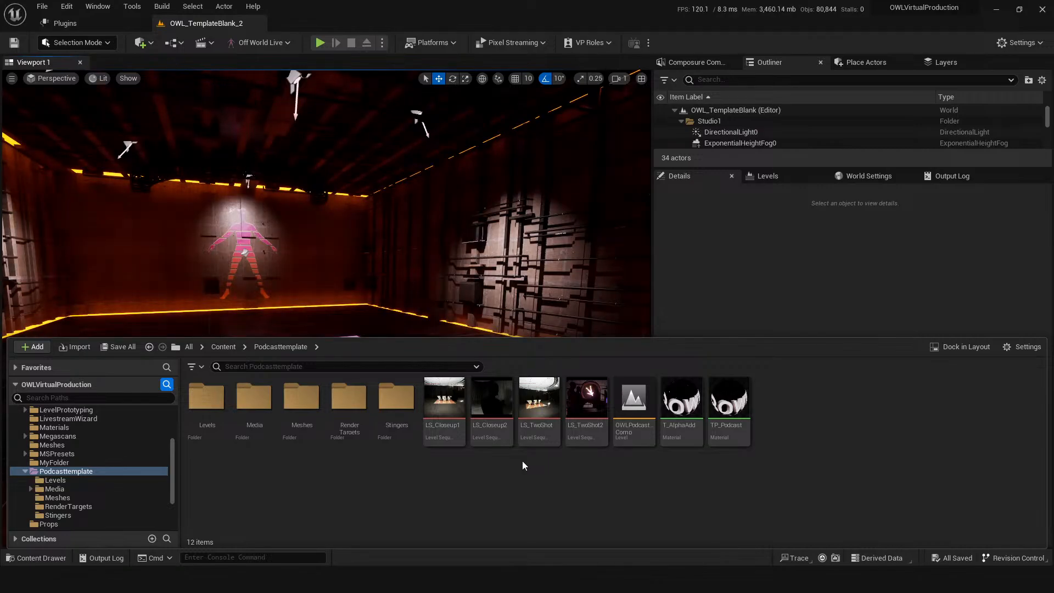
# Show the Composure compositing elements and enlarge the area that lists them
pyautogui.click(697, 64)
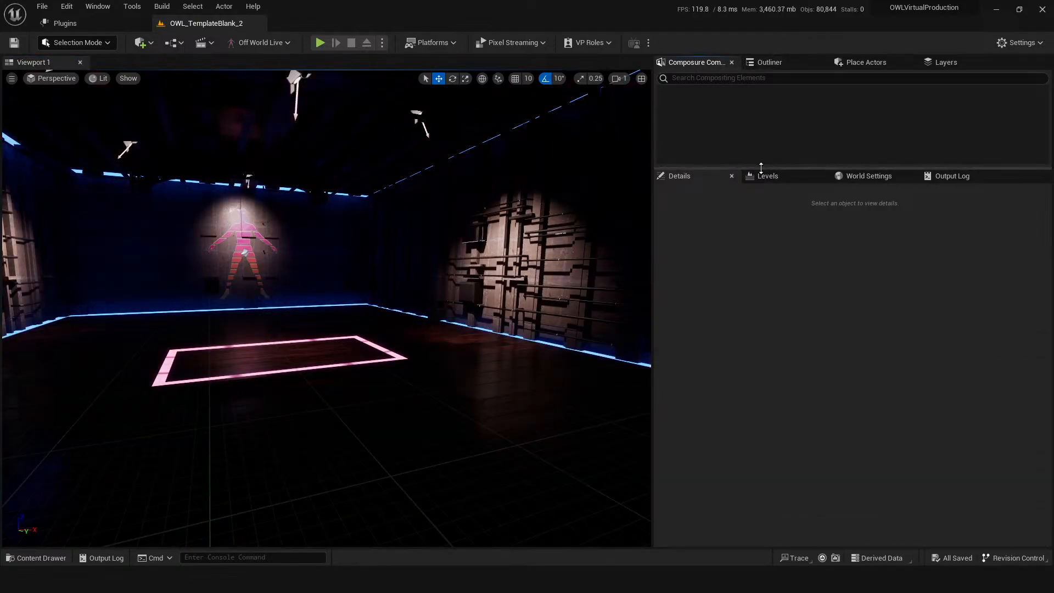
pyautogui.moveTo(761, 167); pyautogui.dragTo(768, 267)
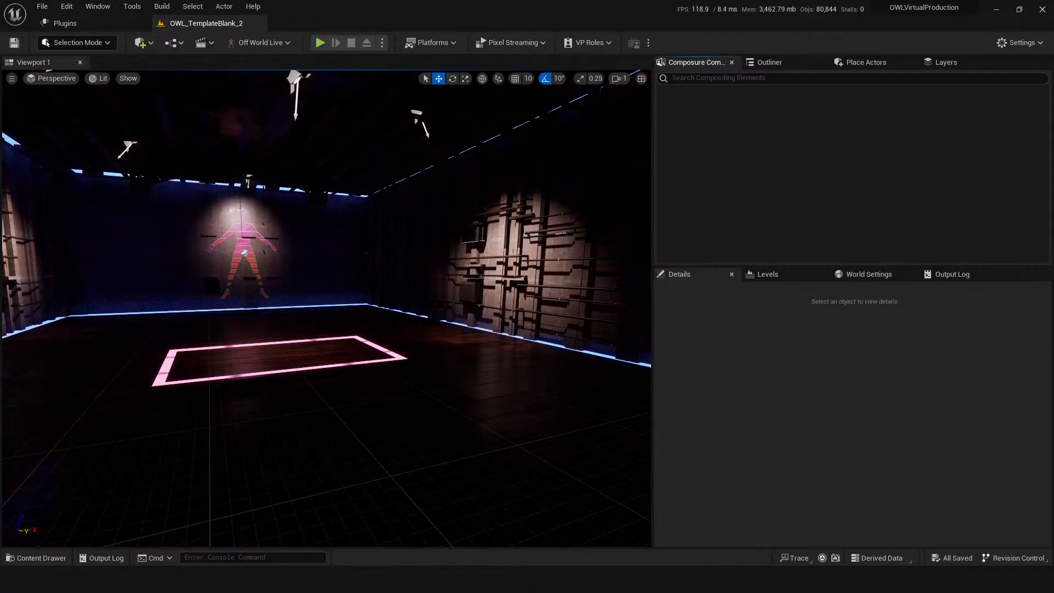
# Switch to the browser with the YouTube video "This INSANE Software Just Changed Filmmaking" and place its window beside the studio viewport
pyautogui.hotkey('alt', 'Tab')
pyautogui.moveTo(834, 38); pyautogui.dragTo(1053, 176)
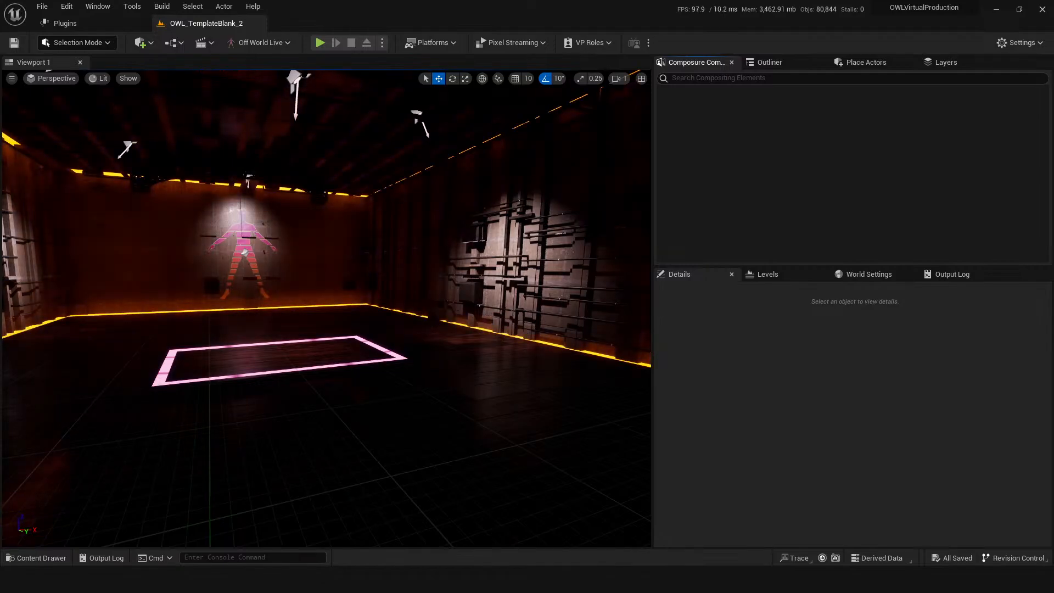
pyautogui.moveTo(621, 566)
pyautogui.mouseDown()
pyautogui.moveTo(463, 15)
pyautogui.moveTo(455, 49)
pyautogui.moveTo(476, 85)
pyautogui.mouseUp()
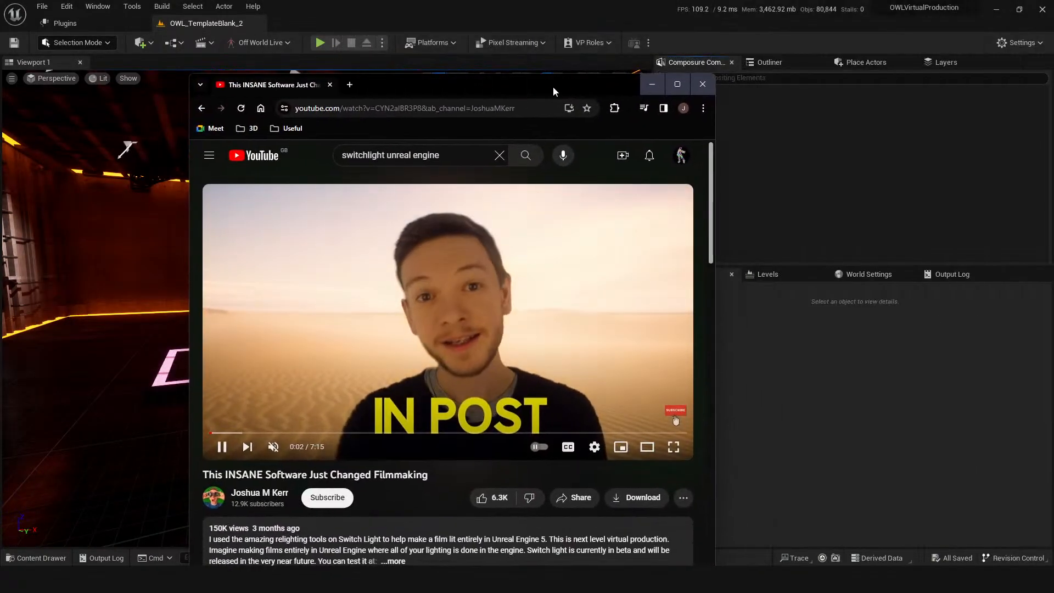
pyautogui.moveTo(553, 90); pyautogui.dragTo(834, 21)
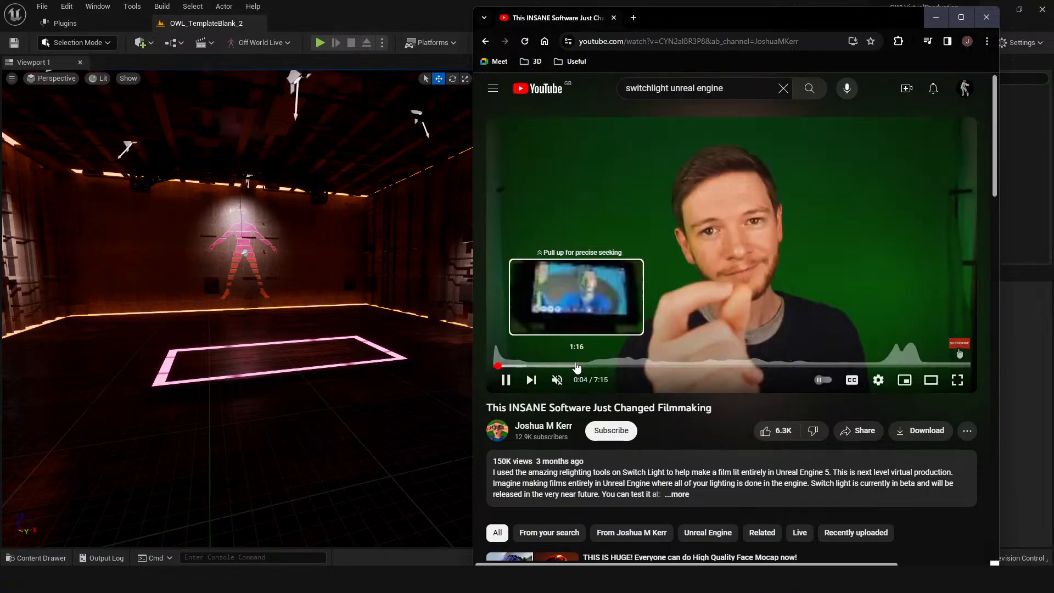
# Skim the SwitchLight video from its beginning through the middle to its last minute
pyautogui.moveTo(576, 366); pyautogui.dragTo(723, 365)
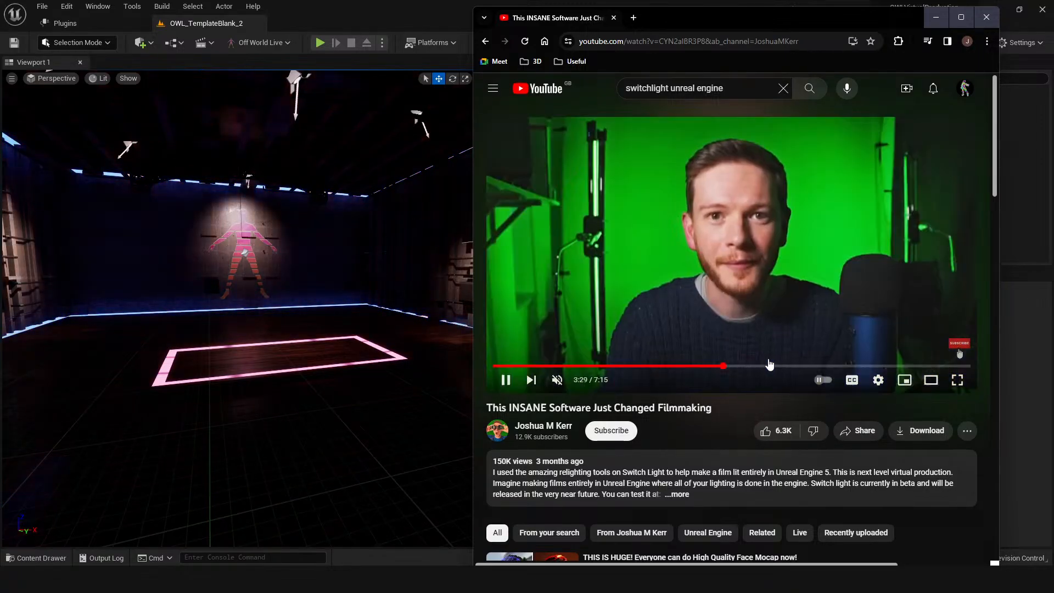
pyautogui.moveTo(805, 366); pyautogui.dragTo(826, 366)
pyautogui.click(866, 366)
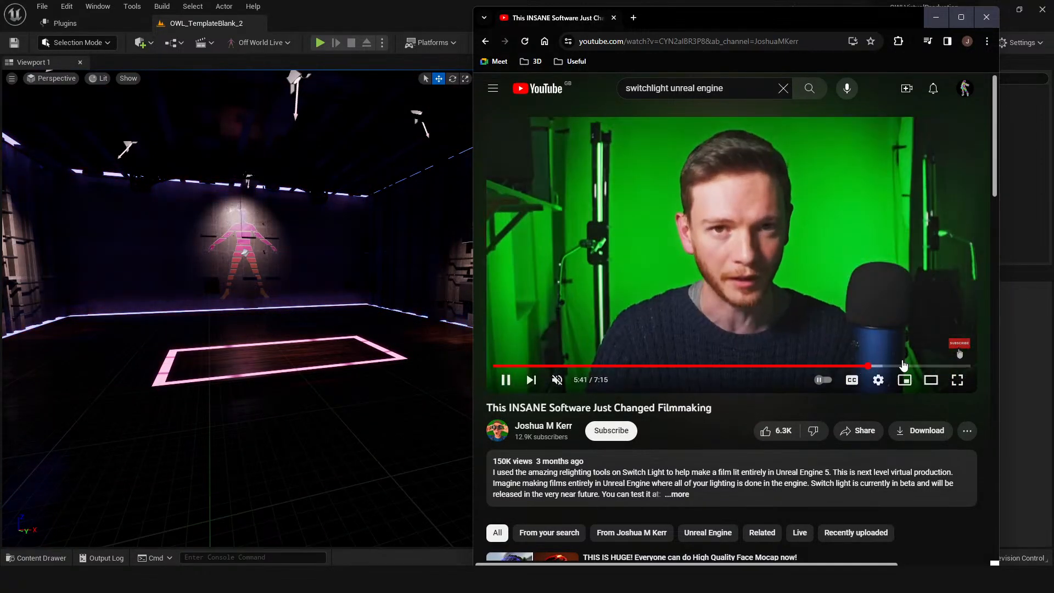
pyautogui.click(913, 366)
pyautogui.click(931, 365)
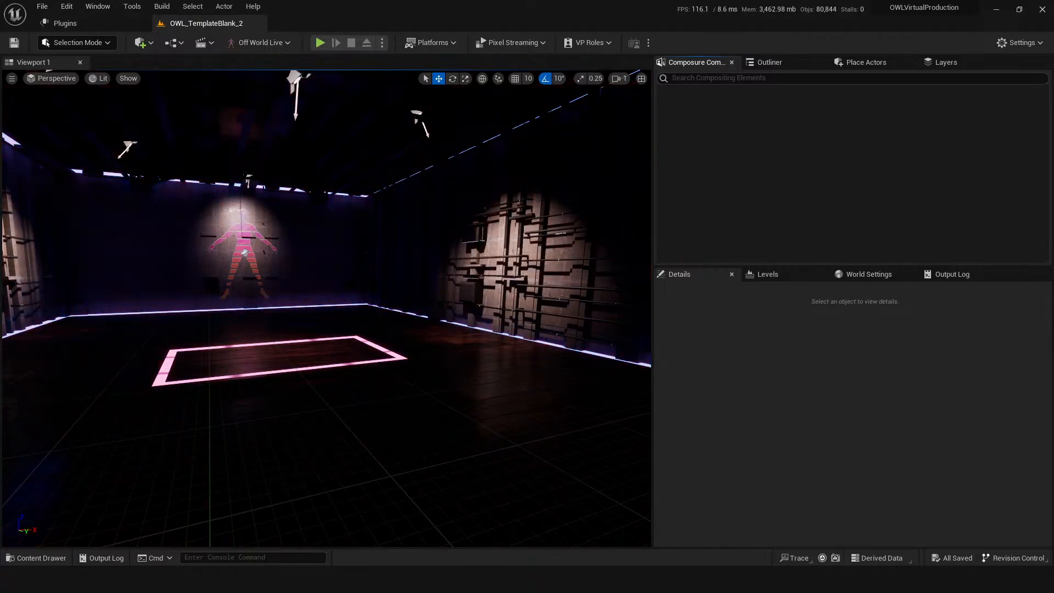
# Bring the video window back beside the viewport and examine the Unreal Engine lighting part between about 4:02 and 4:16
pyautogui.moveTo(1053, 138); pyautogui.dragTo(771, 16)
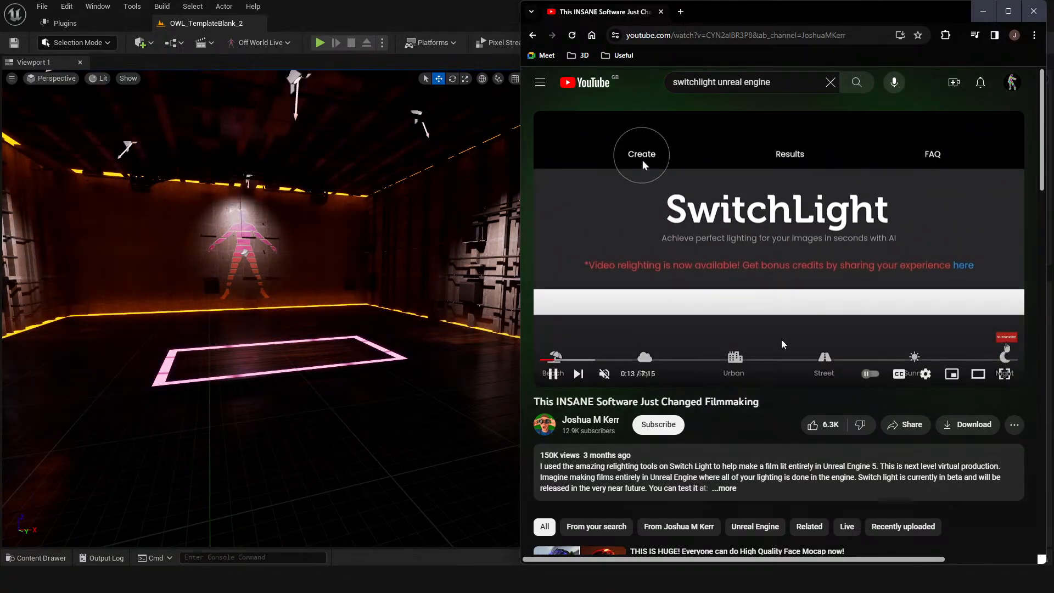
pyautogui.moveTo(815, 18); pyautogui.dragTo(818, 19)
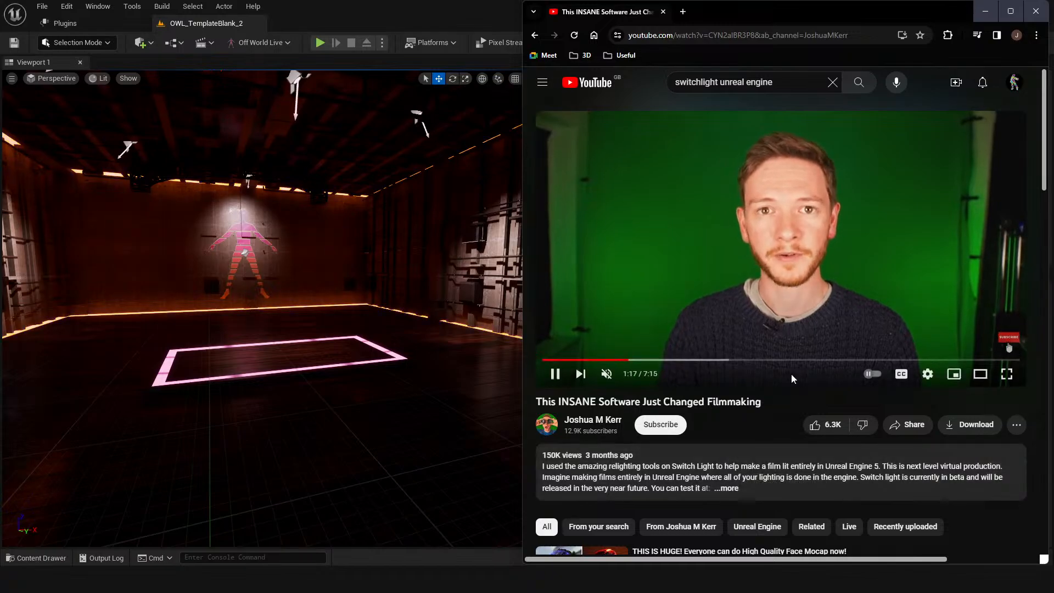
pyautogui.moveTo(686, 360); pyautogui.dragTo(761, 440)
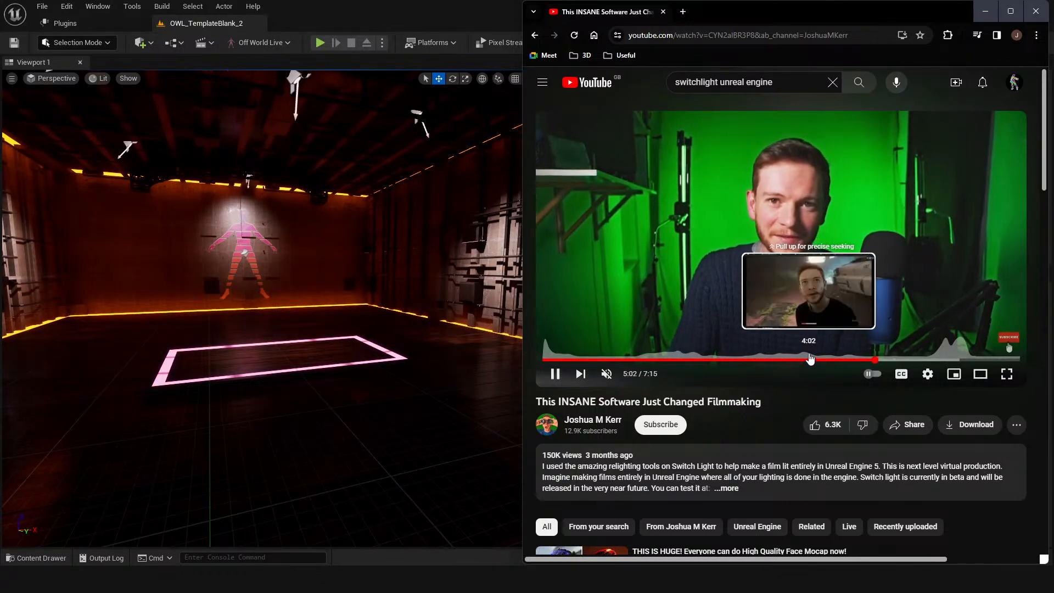
pyautogui.click(810, 358)
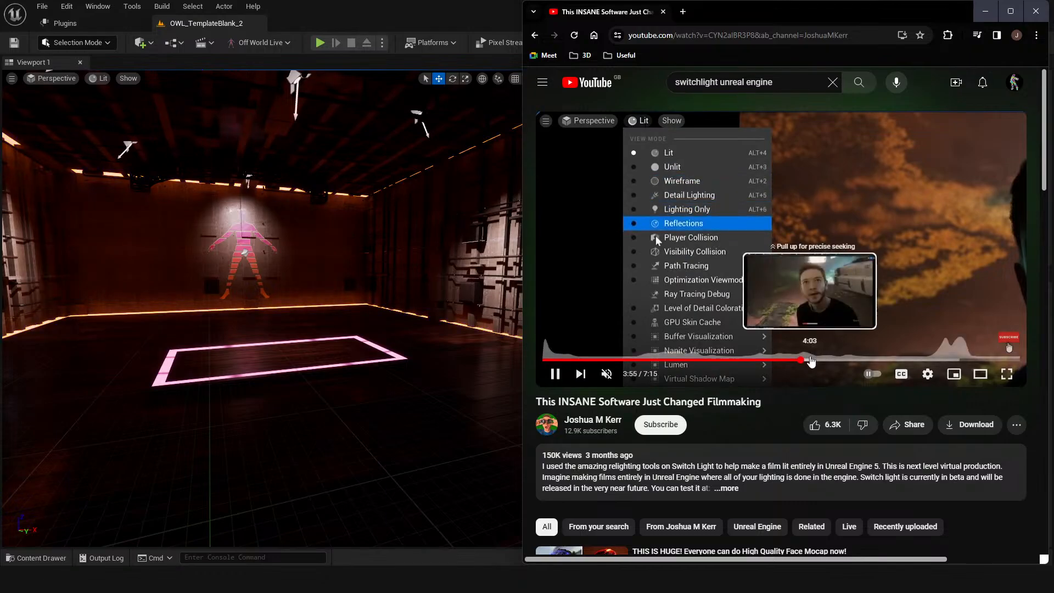
pyautogui.click(810, 360)
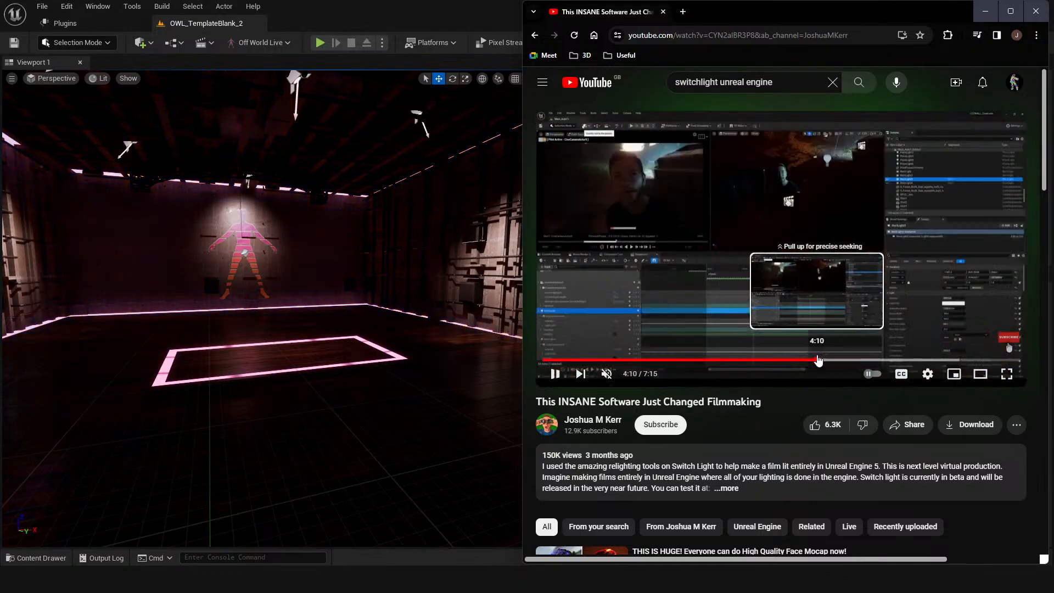
pyautogui.click(817, 360)
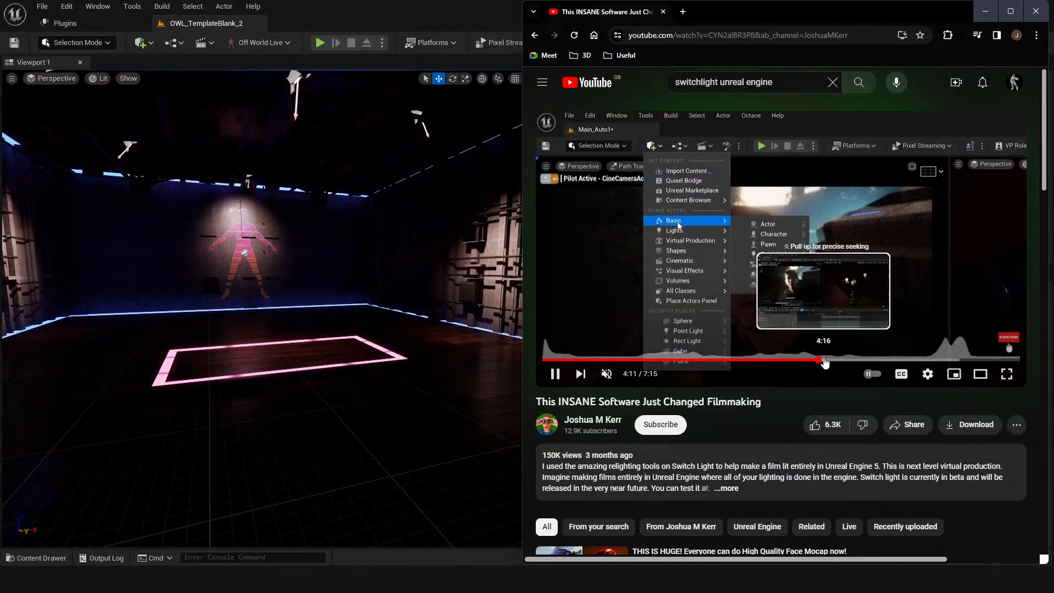
pyautogui.click(825, 360)
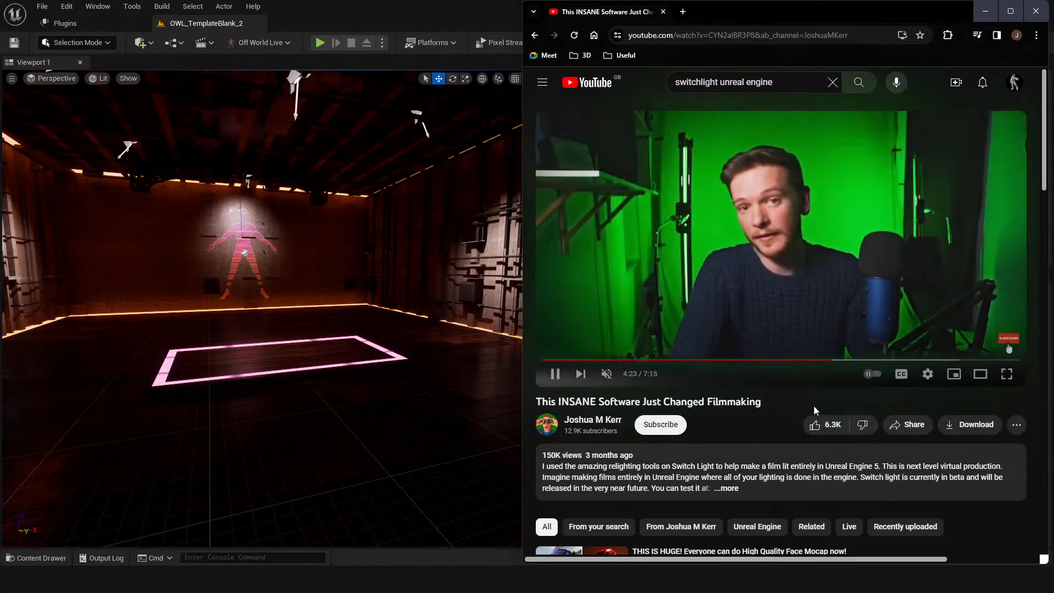
# Skip ahead in the SwitchLight video to the finished film shots from about 5:53 to 6:20
pyautogui.click(931, 358)
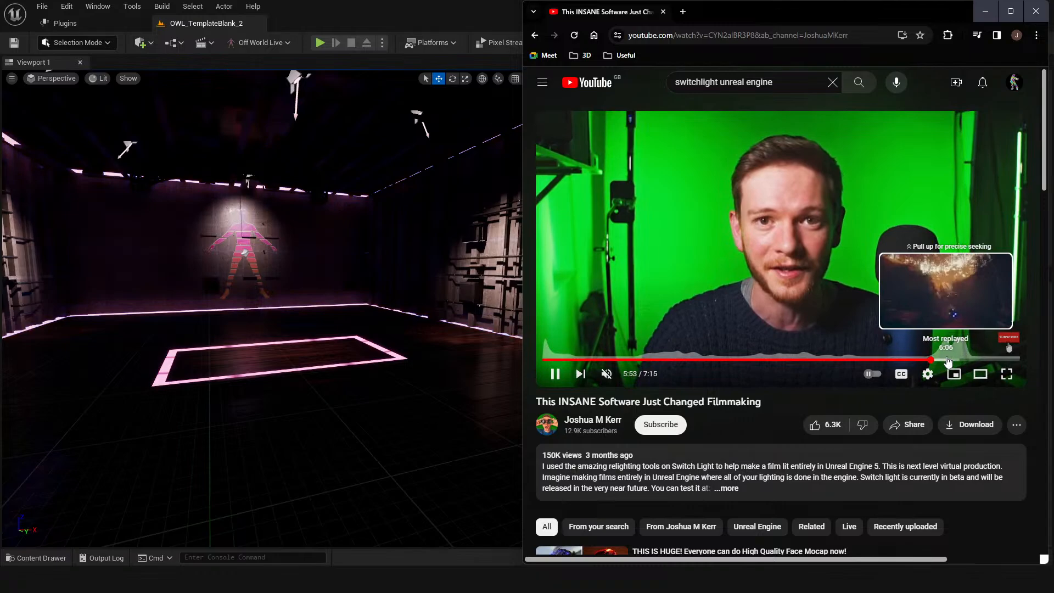
pyautogui.click(949, 360)
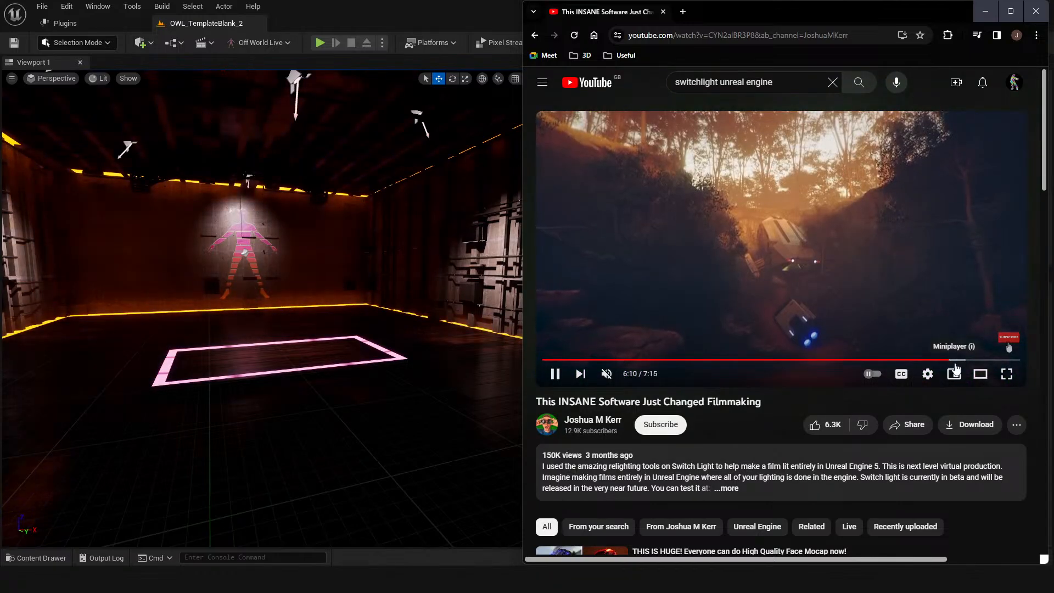
pyautogui.click(963, 359)
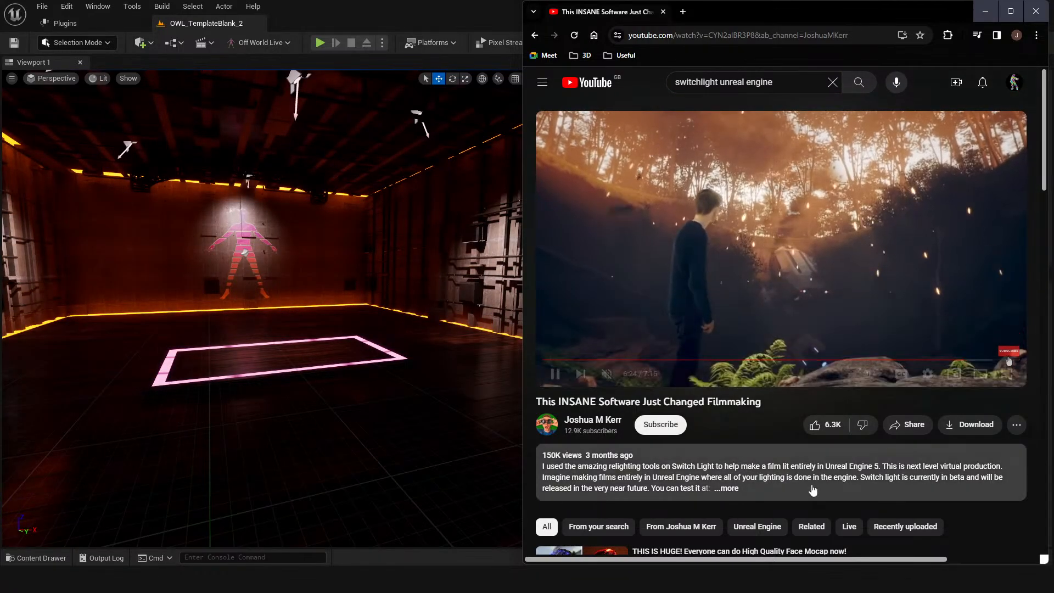
# Pause the video, close the browser window and turn the viewport to face the studio's back wall
pyautogui.click(800, 241)
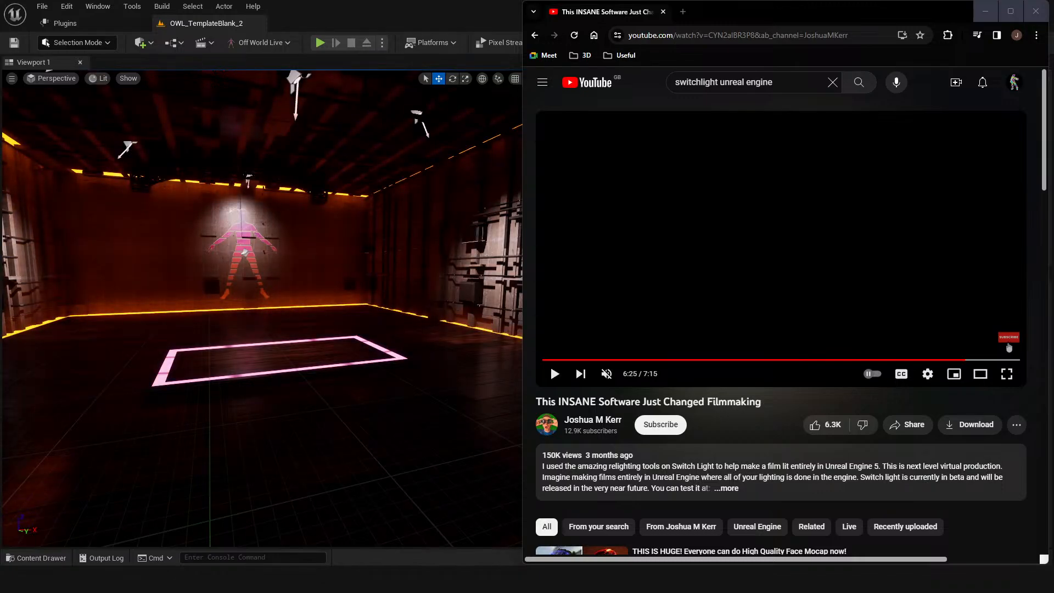
pyautogui.click(1036, 12)
pyautogui.moveTo(404, 473); pyautogui.dragTo(405, 472, button='right')
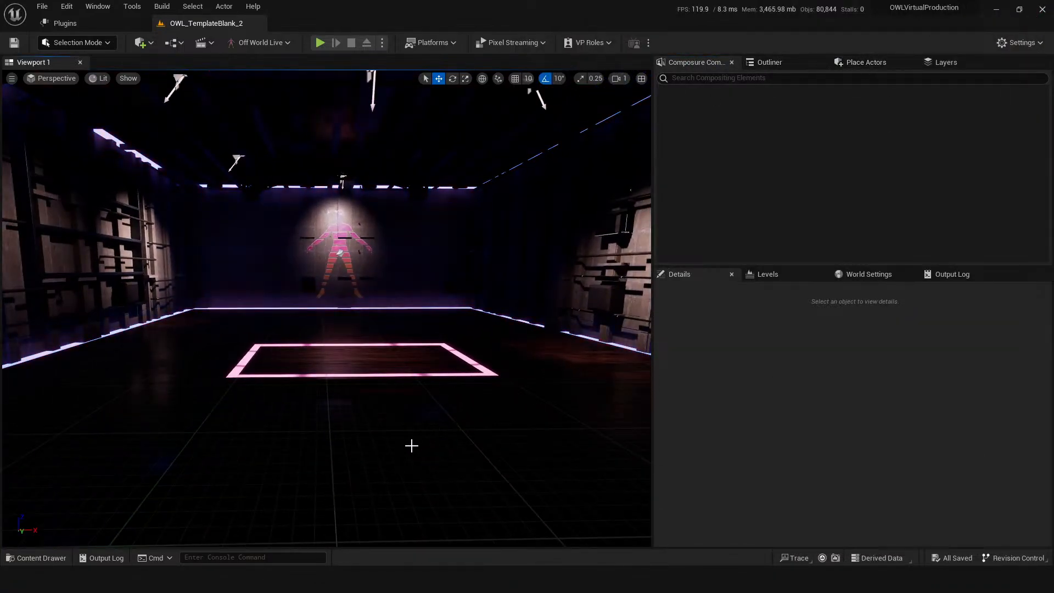